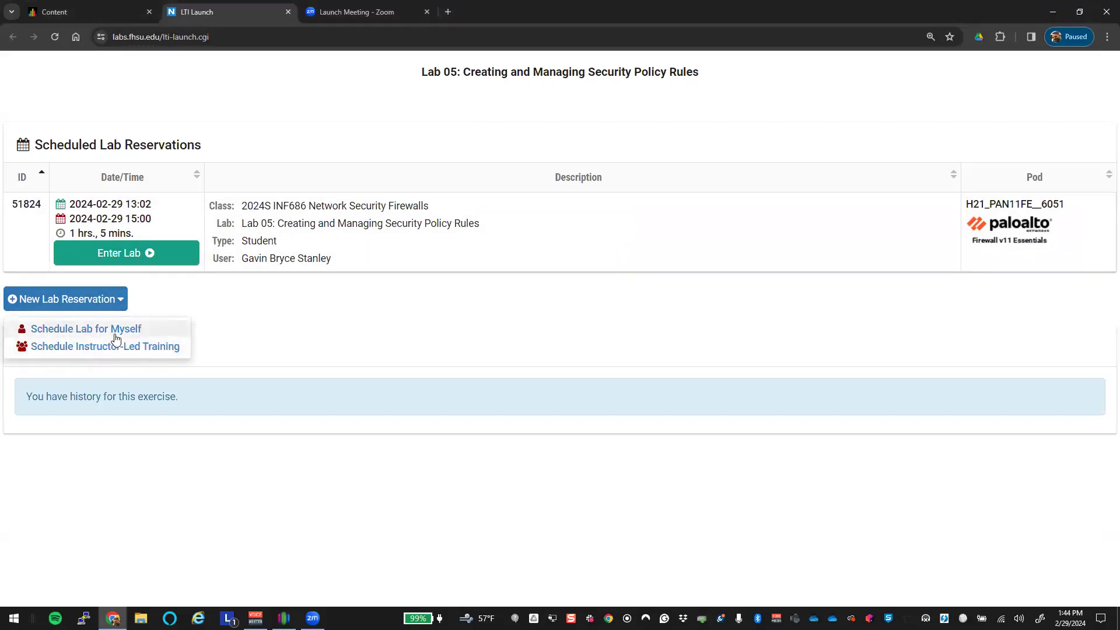
Step: Start a self-reservation on pod H27_PAN11FE__6054 ending March 1, 2024 at 14:30
click(118, 331)
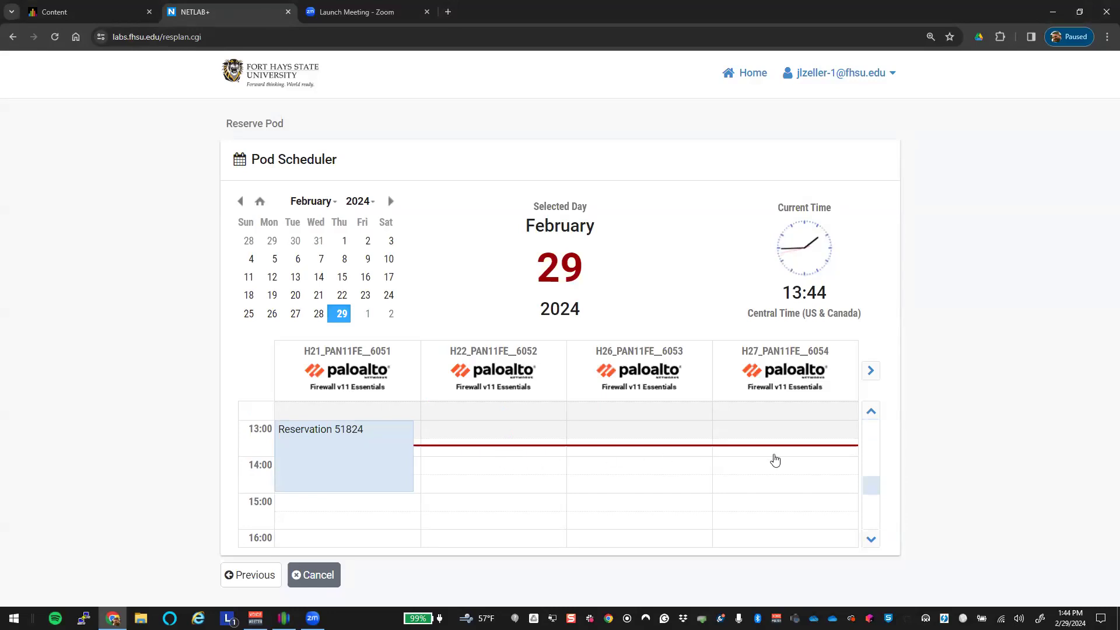
click(766, 456)
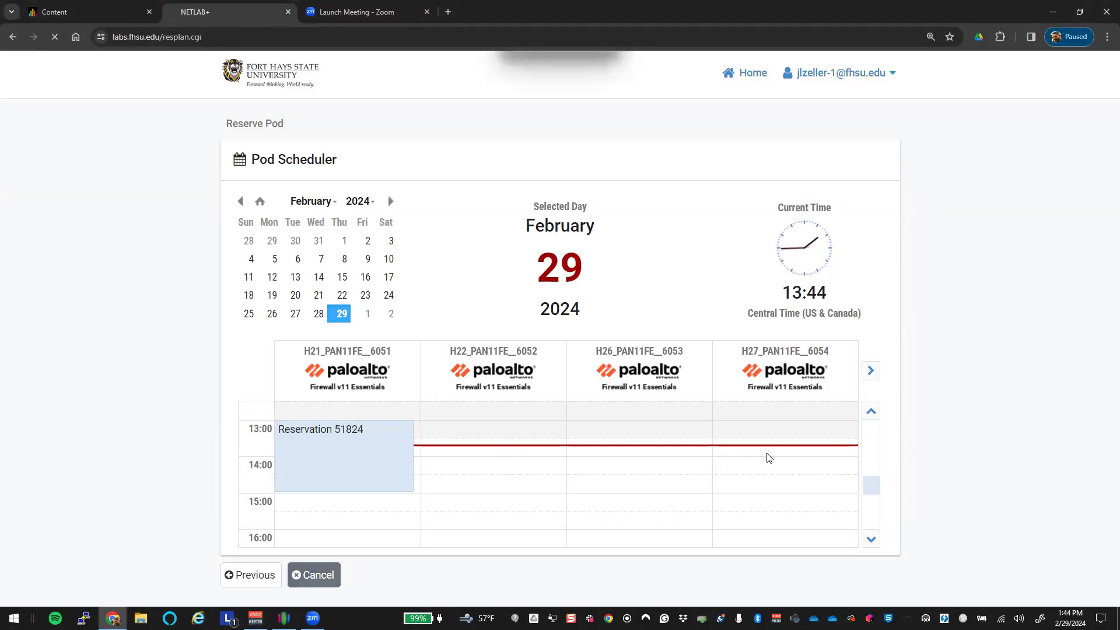
click(666, 416)
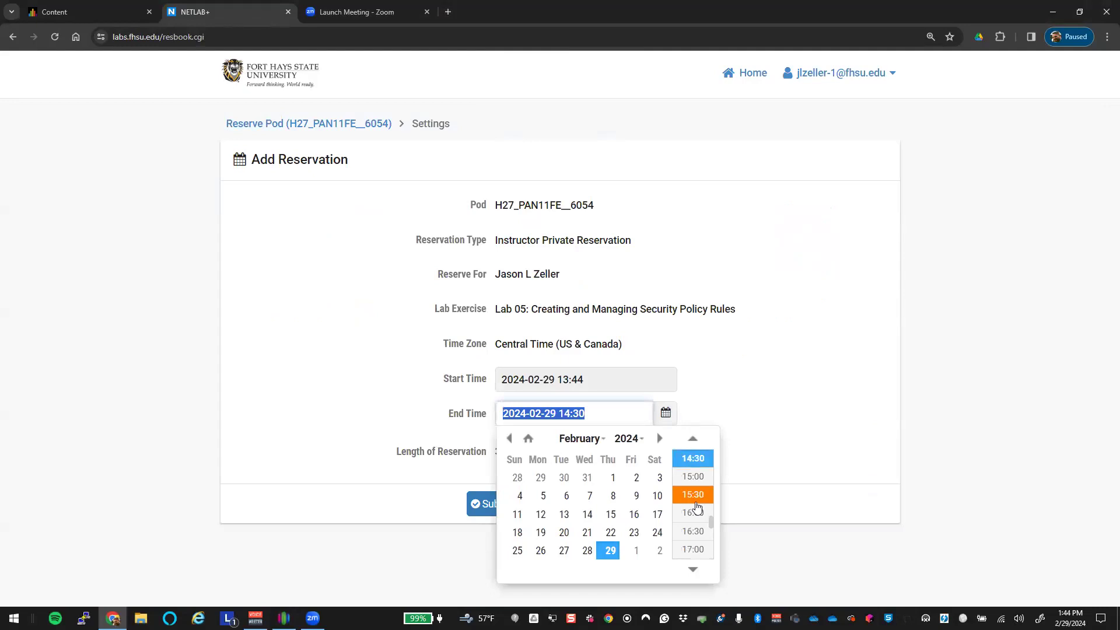
click(637, 551)
click(843, 426)
Step: Submit reservation 51825 and enter the Lab 05 pod
click(494, 504)
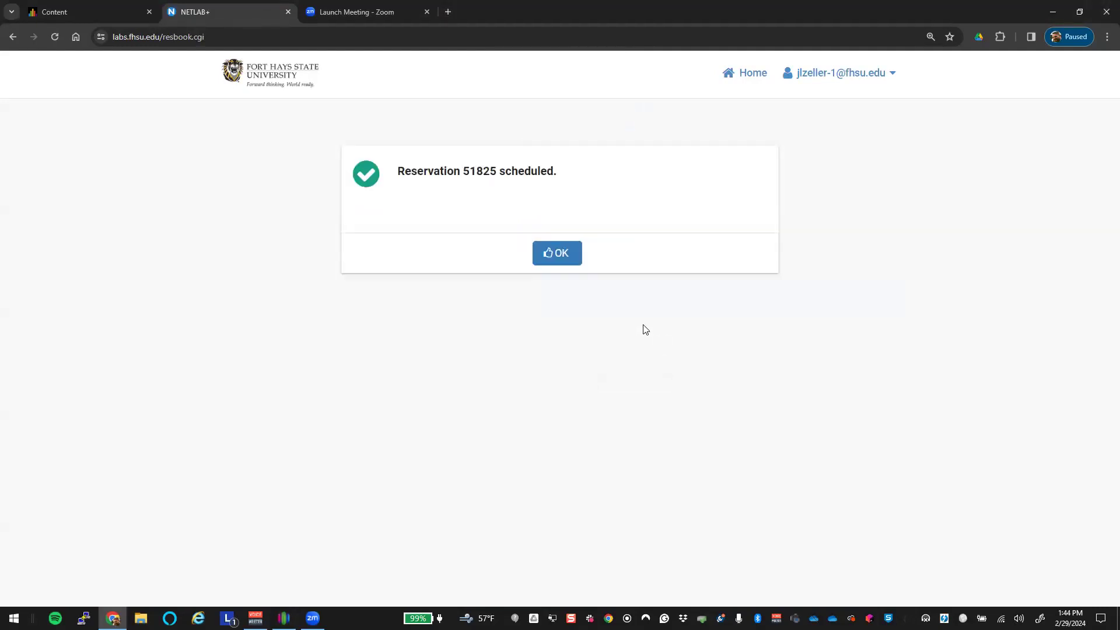
click(539, 254)
click(381, 331)
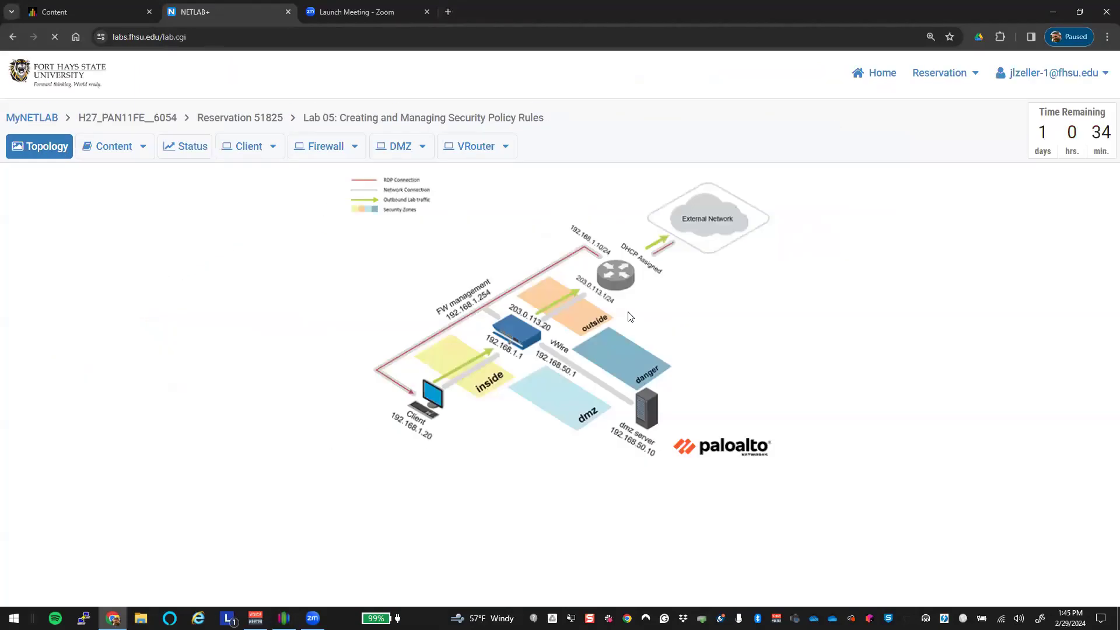
Step: Undock the lab content into its own window snapped to the left half
click(143, 150)
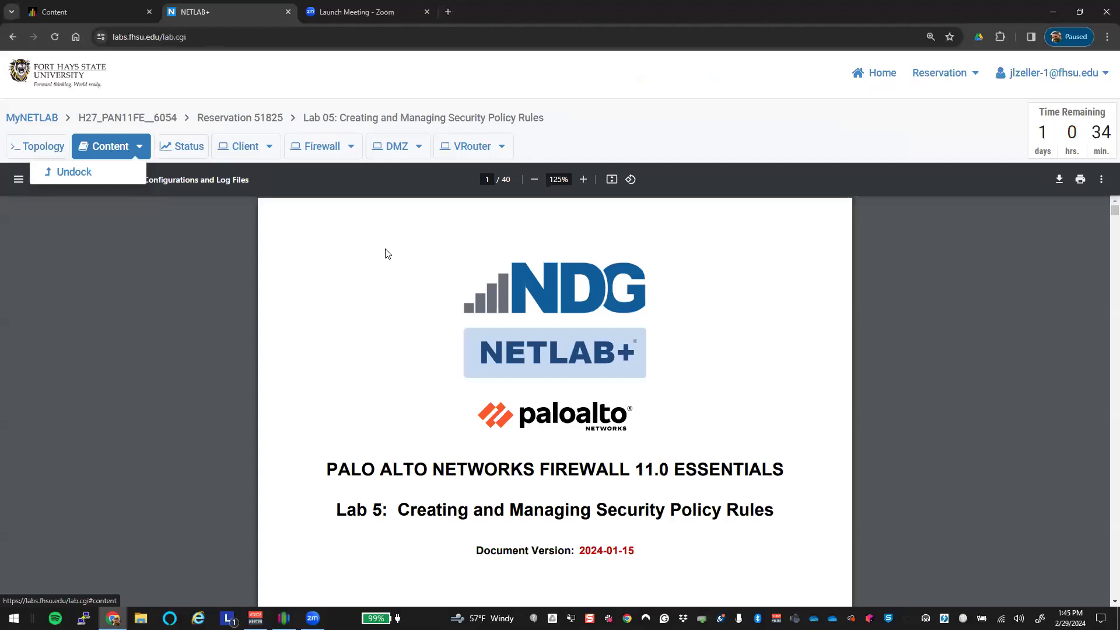
click(107, 181)
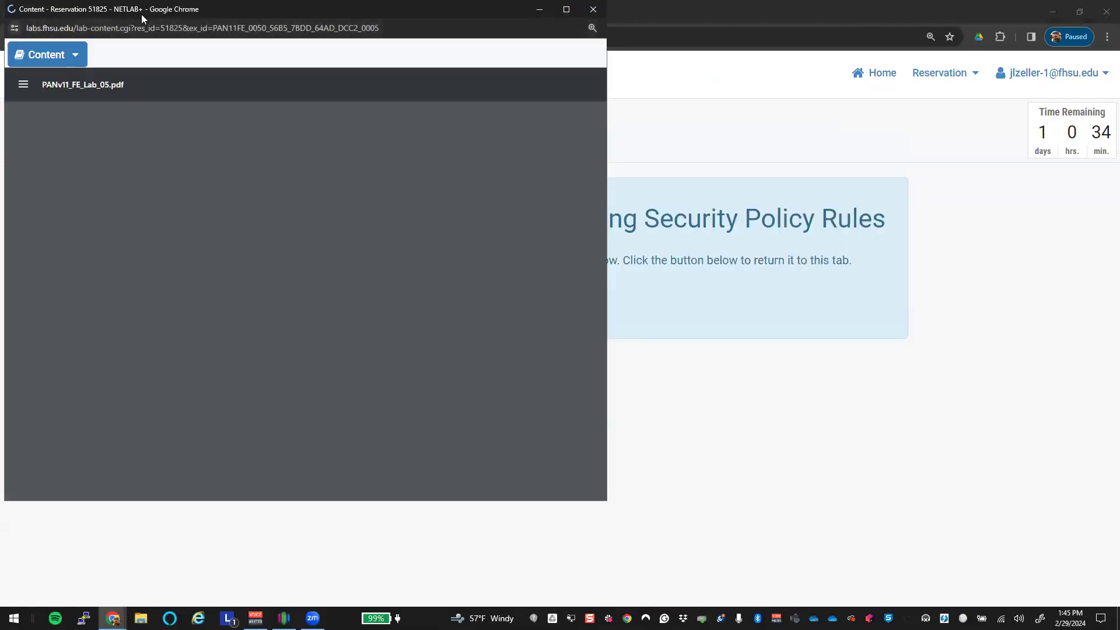
drag(141, 14, 1, 17)
click(1036, 233)
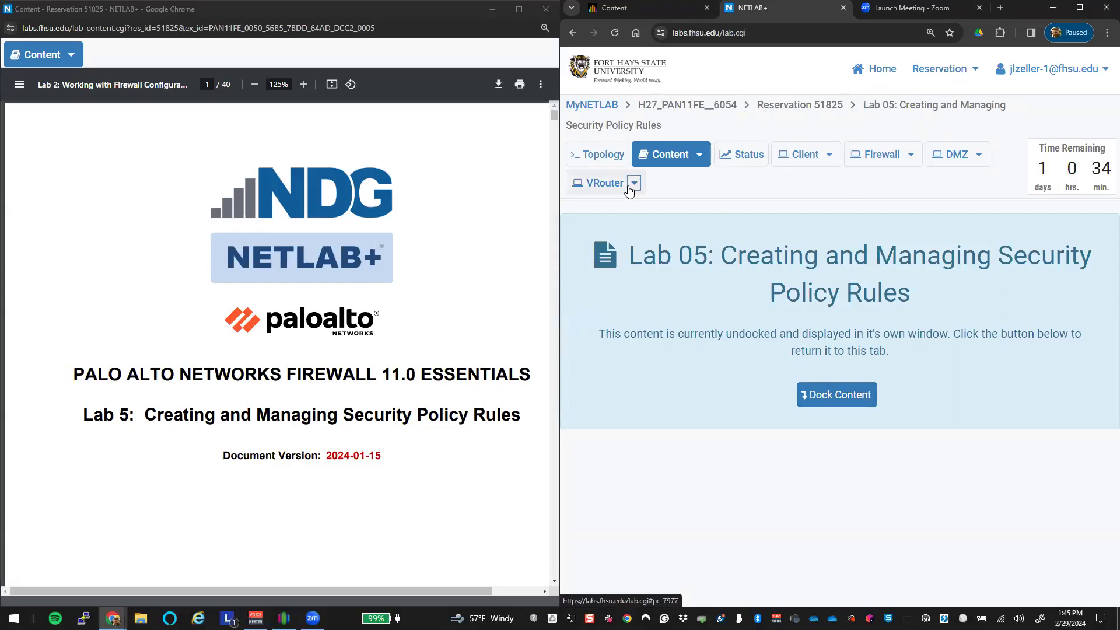
Step: Undock the Client PC into its own window, snapped right and widened leftward
click(800, 156)
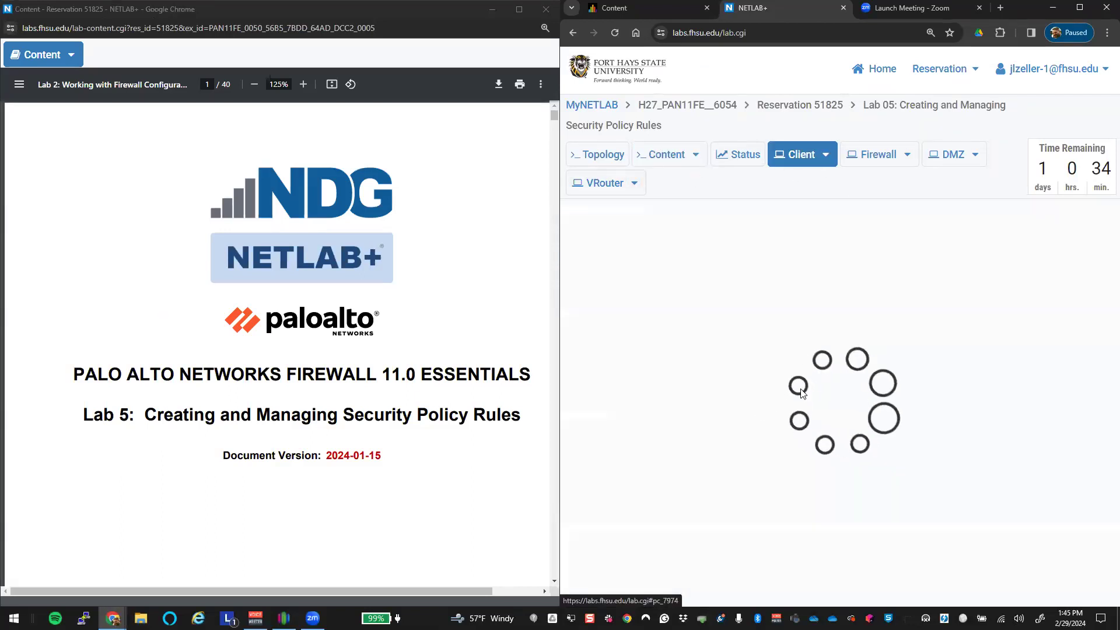
click(824, 155)
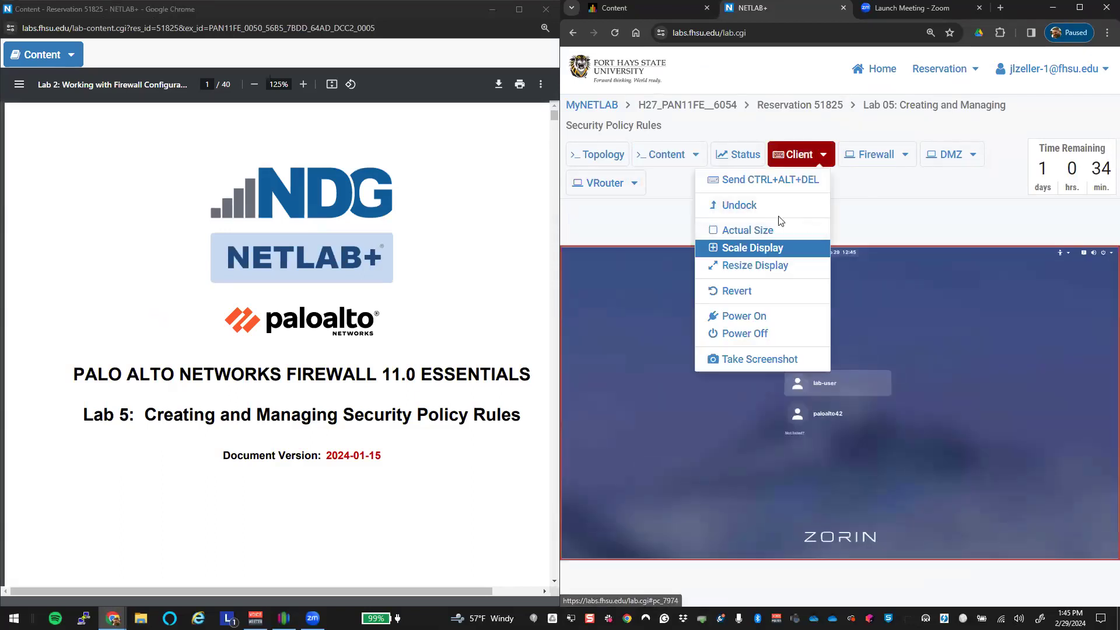
click(772, 220)
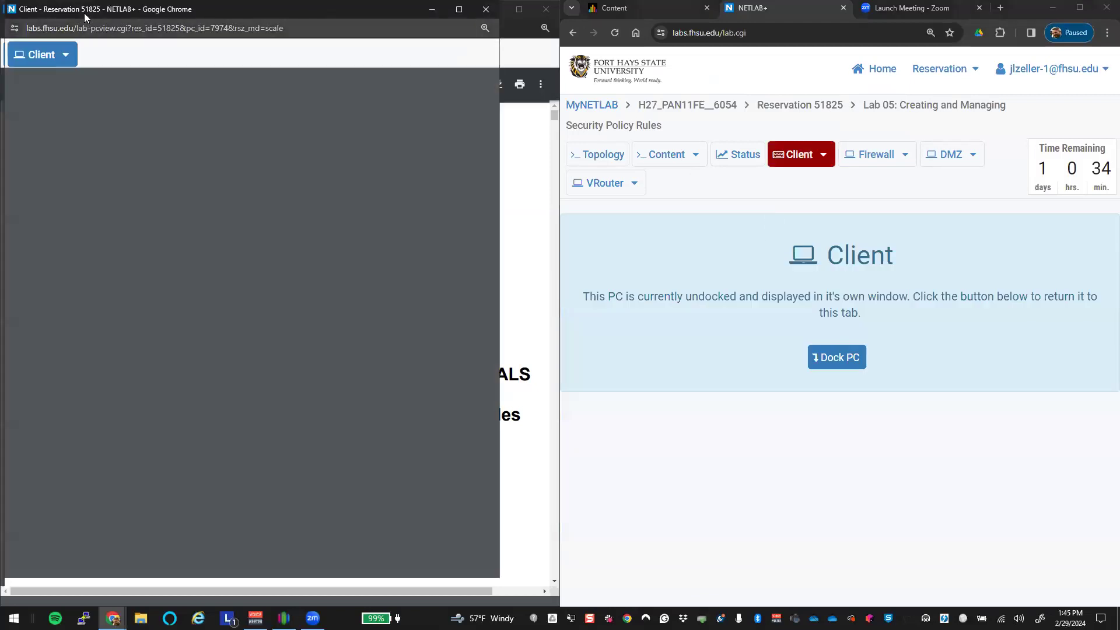
drag(95, 16, 1119, 152)
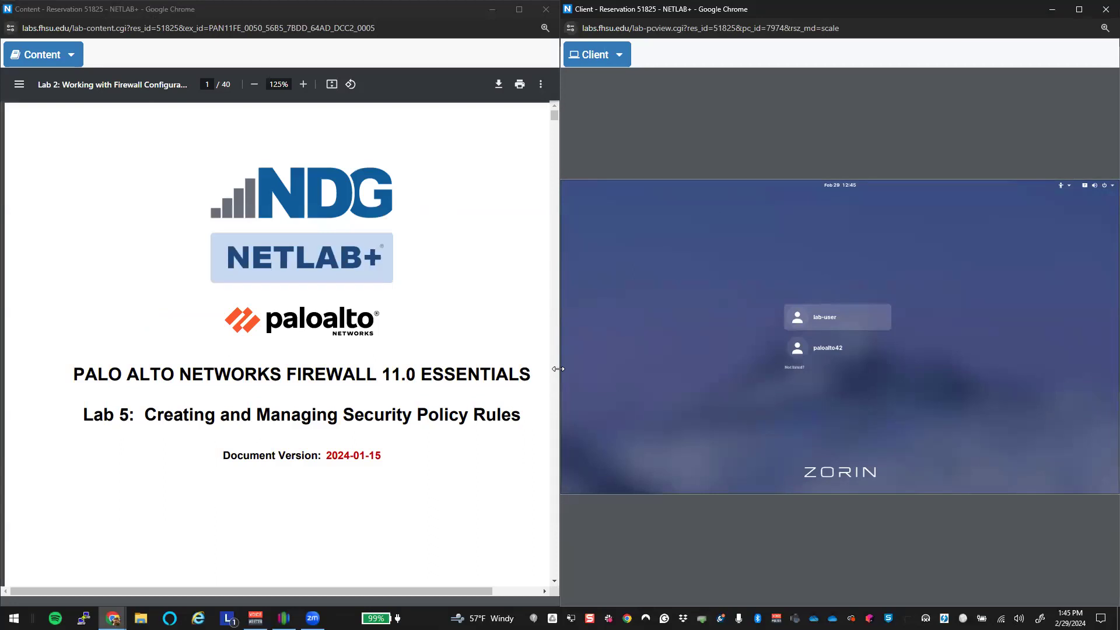
drag(558, 368, 499, 368)
click(454, 569)
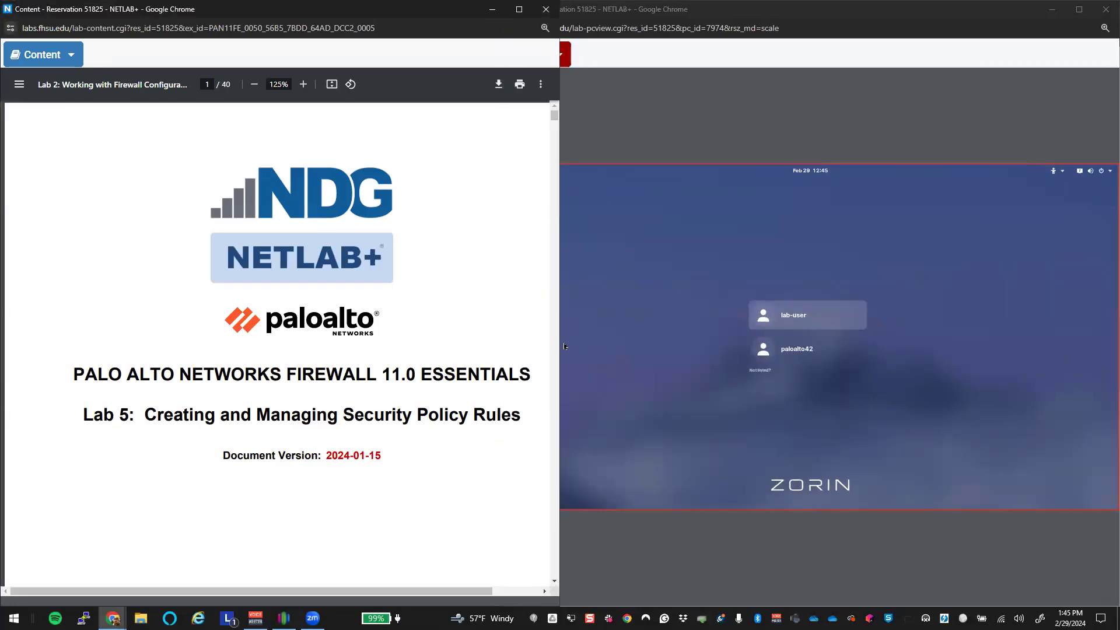
Step: Slightly narrow the Lab 5 manual window and scroll to page 11's Detailed Lab Steps
drag(494, 344, 493, 344)
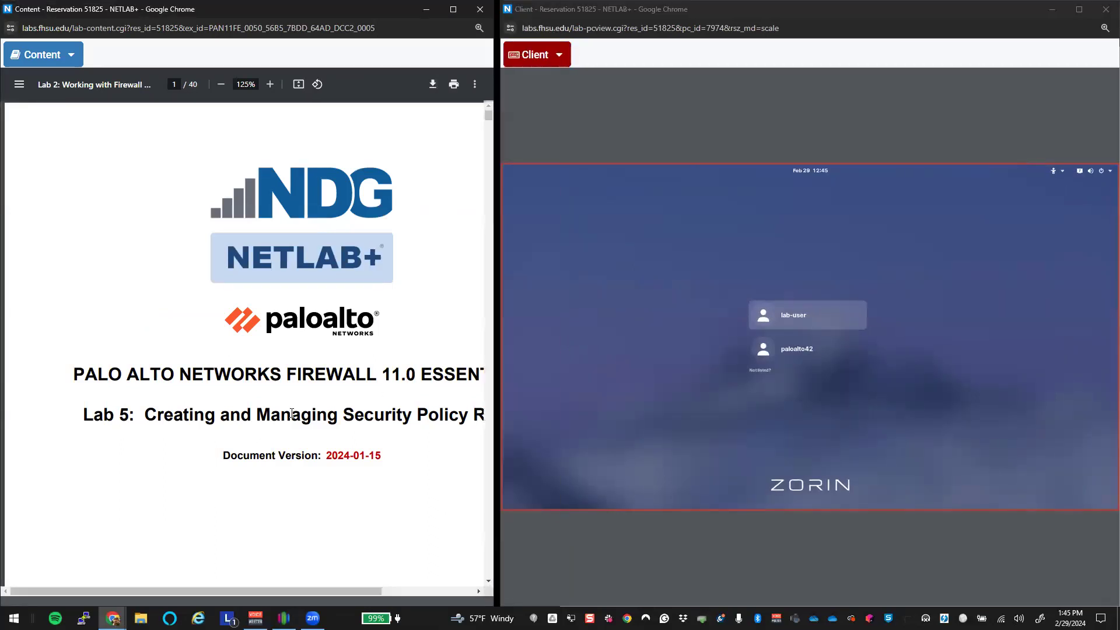
scroll(293, 410, down, 3)
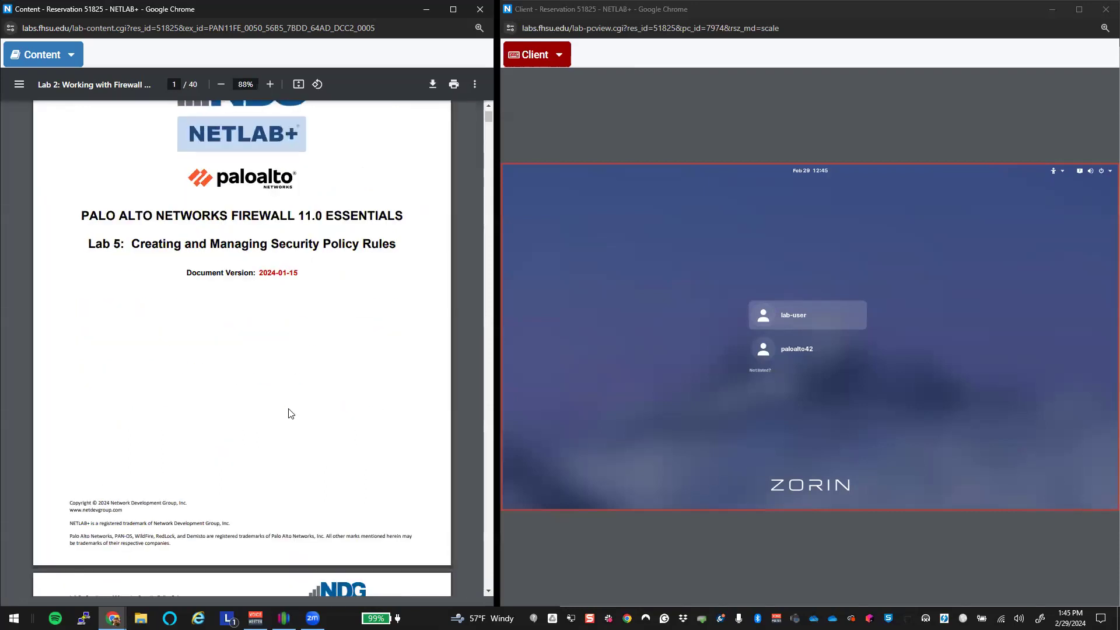
scroll(293, 411, down, 20)
scroll(293, 409, down, 15)
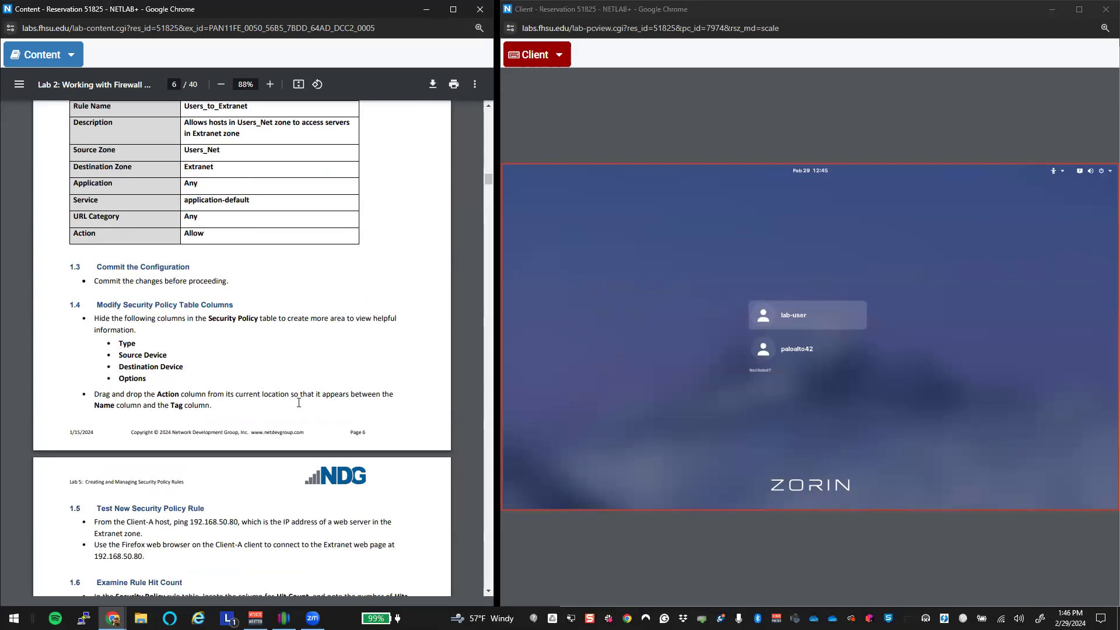
scroll(299, 403, down, 10)
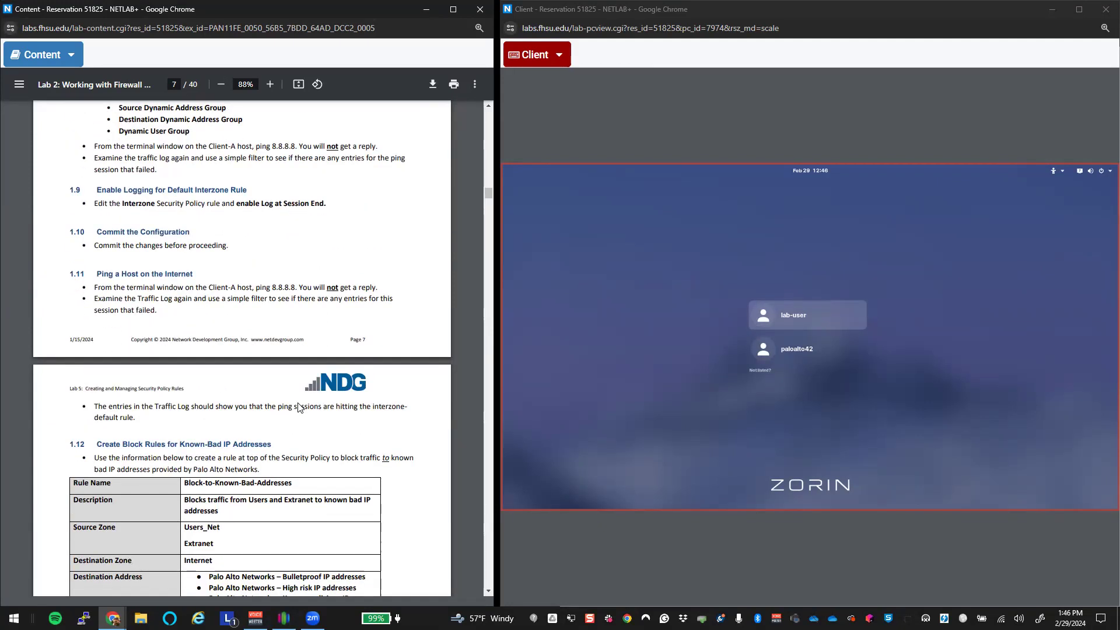
scroll(299, 407, down, 10)
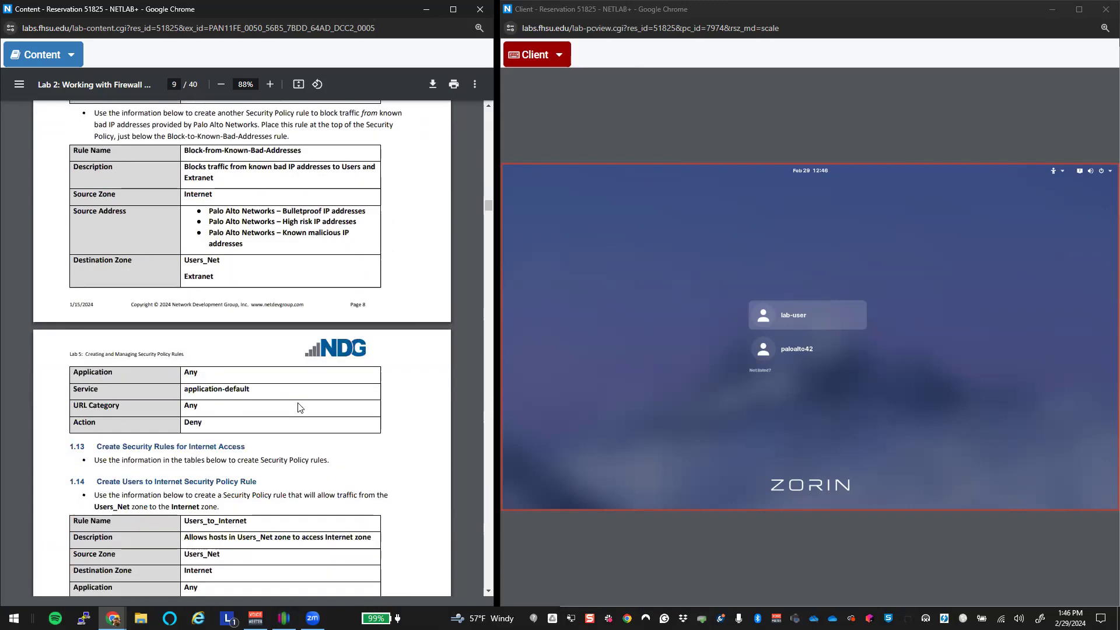
scroll(298, 407, down, 1)
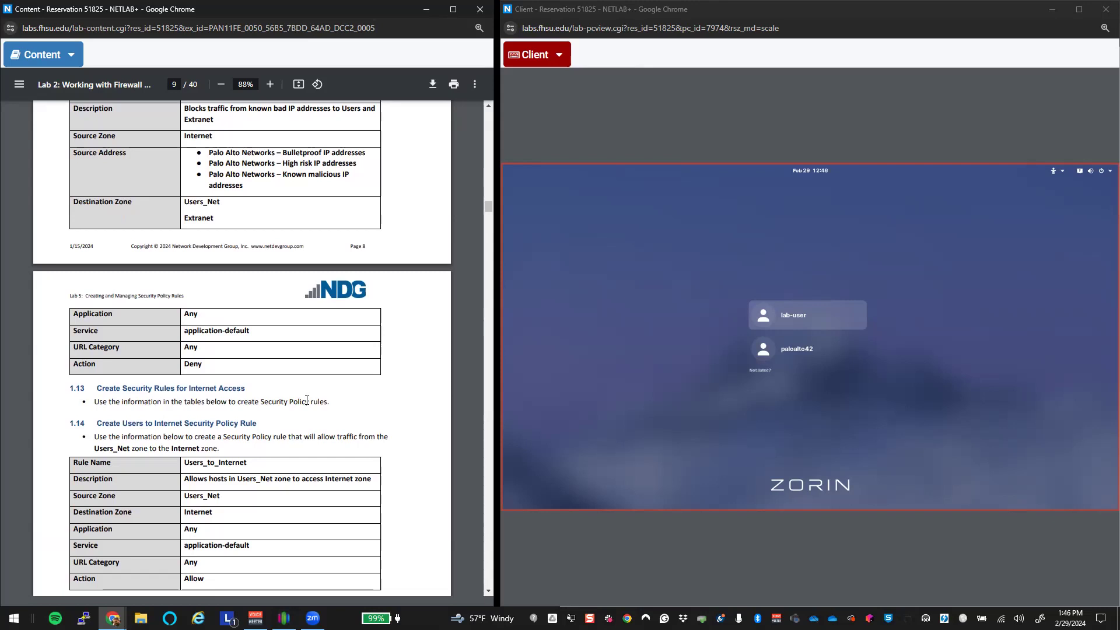
scroll(307, 401, down, 11)
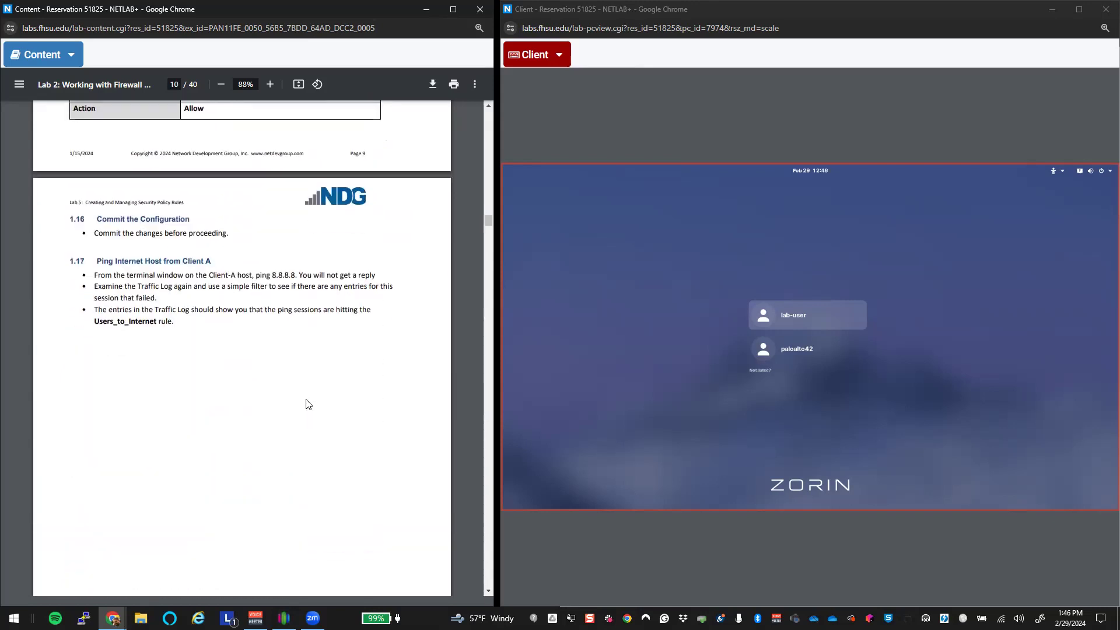
scroll(308, 404, down, 12)
scroll(309, 404, up, 3)
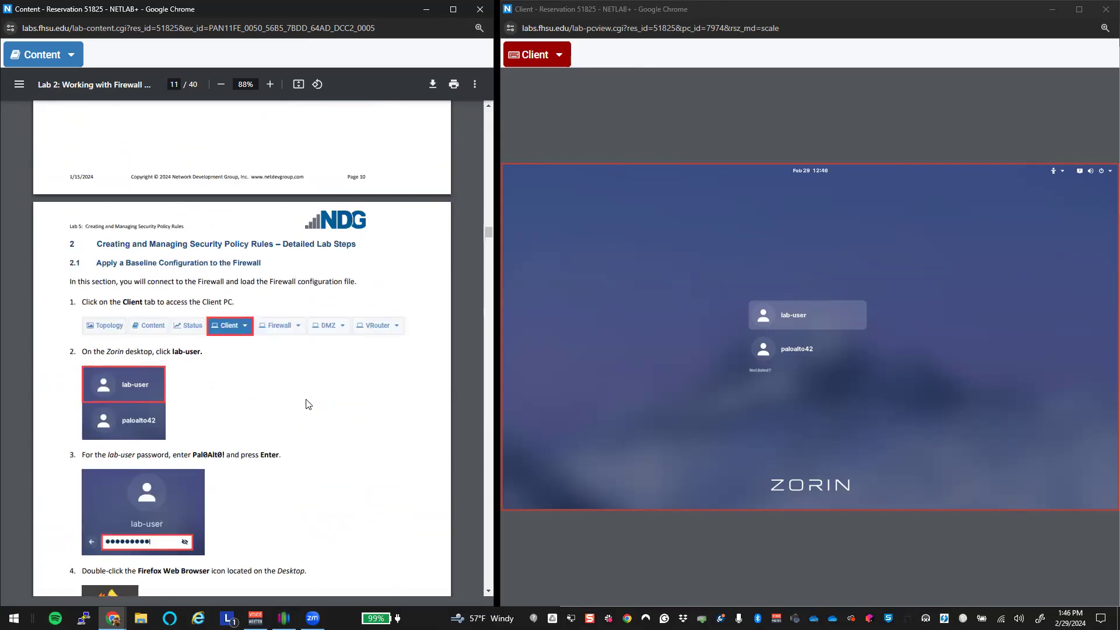
scroll(308, 404, up, 20)
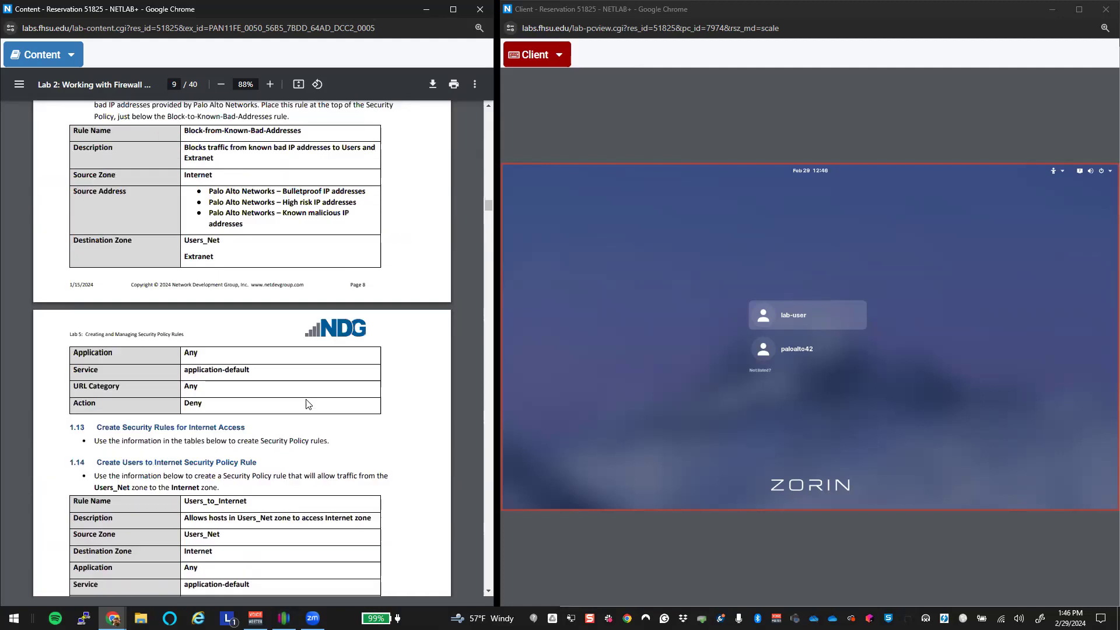
scroll(308, 404, up, 15)
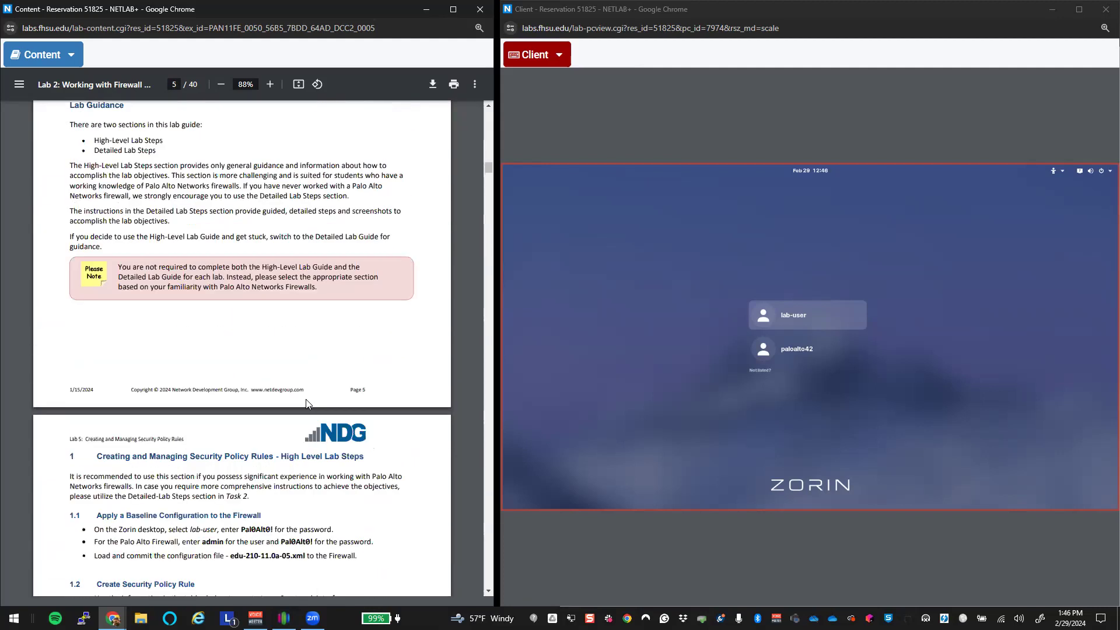
scroll(308, 405, down, 20)
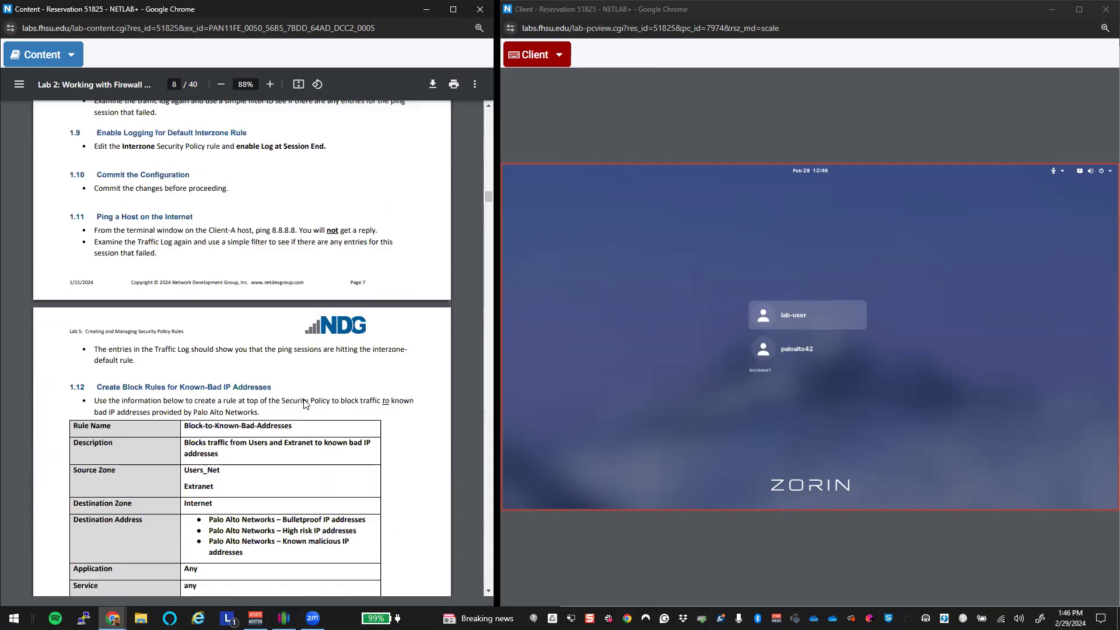
scroll(306, 404, up, 10)
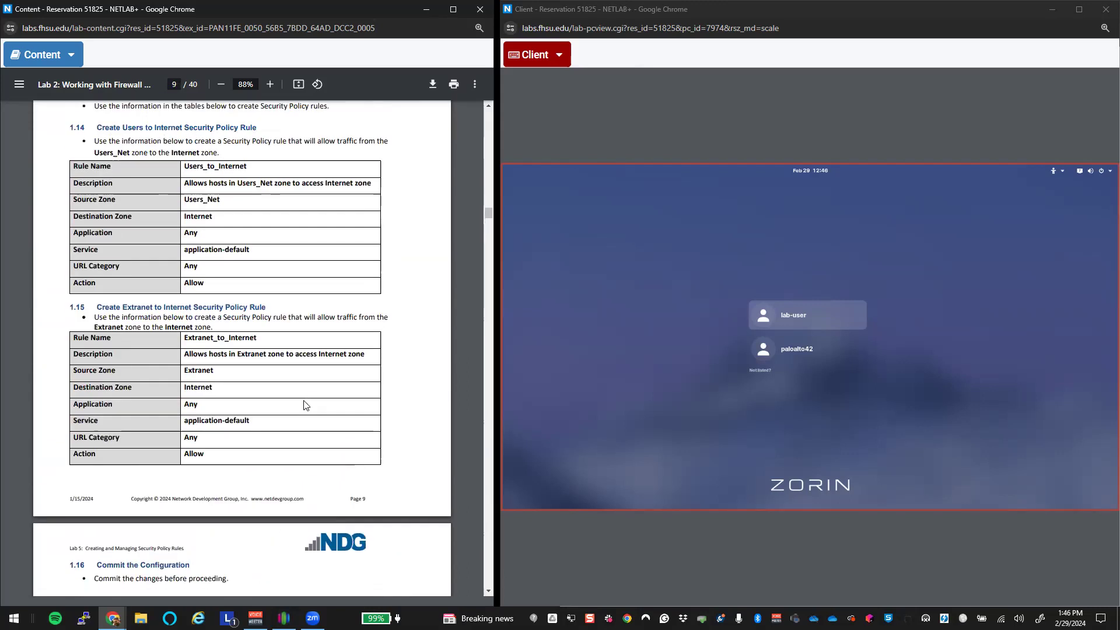
scroll(306, 406, down, 8)
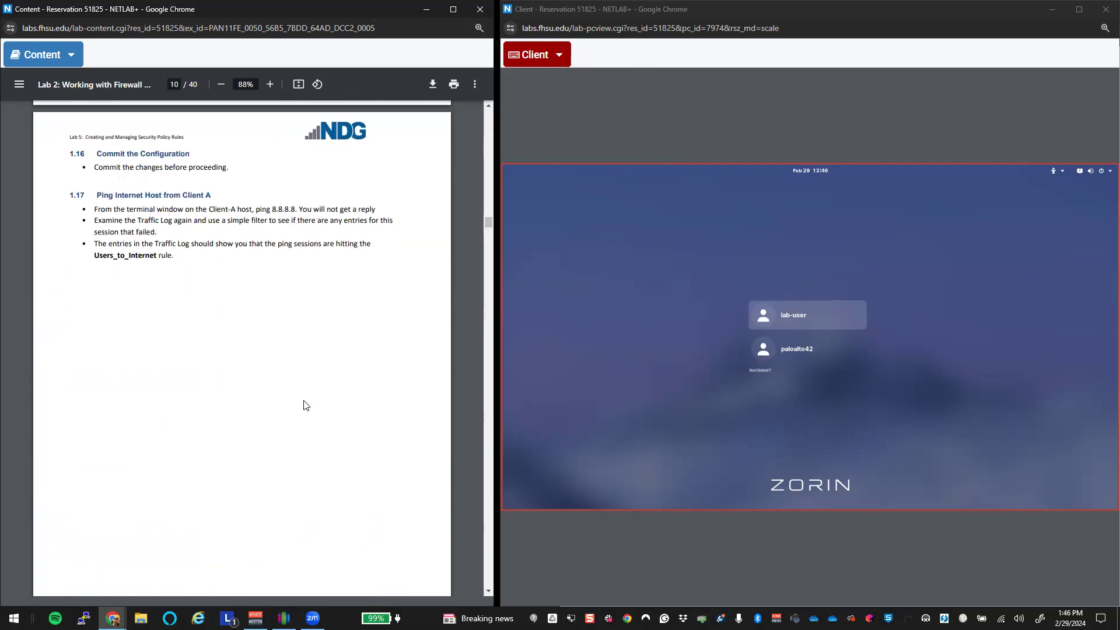
scroll(306, 405, down, 9)
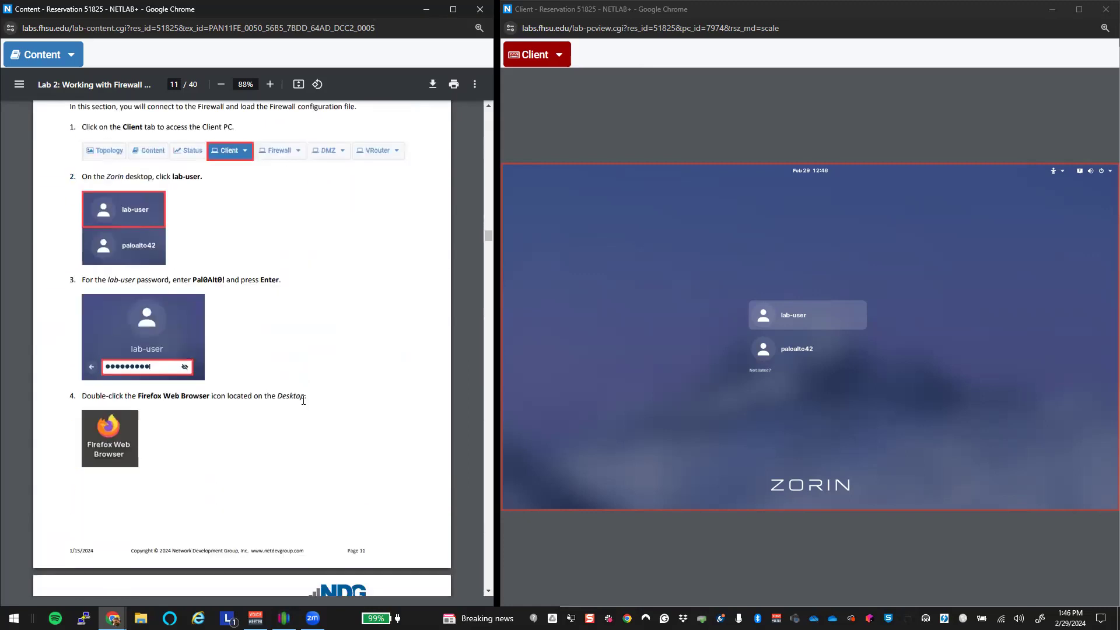
scroll(304, 407, up, 3)
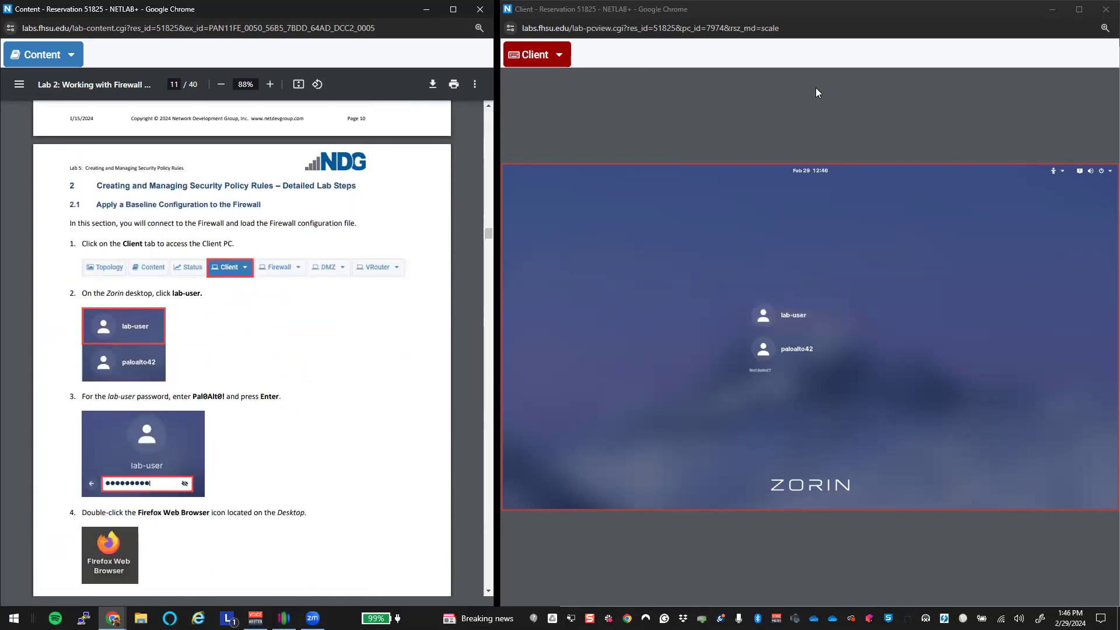
Step: Log in to the Client PC as lab-user with the account password
click(776, 317)
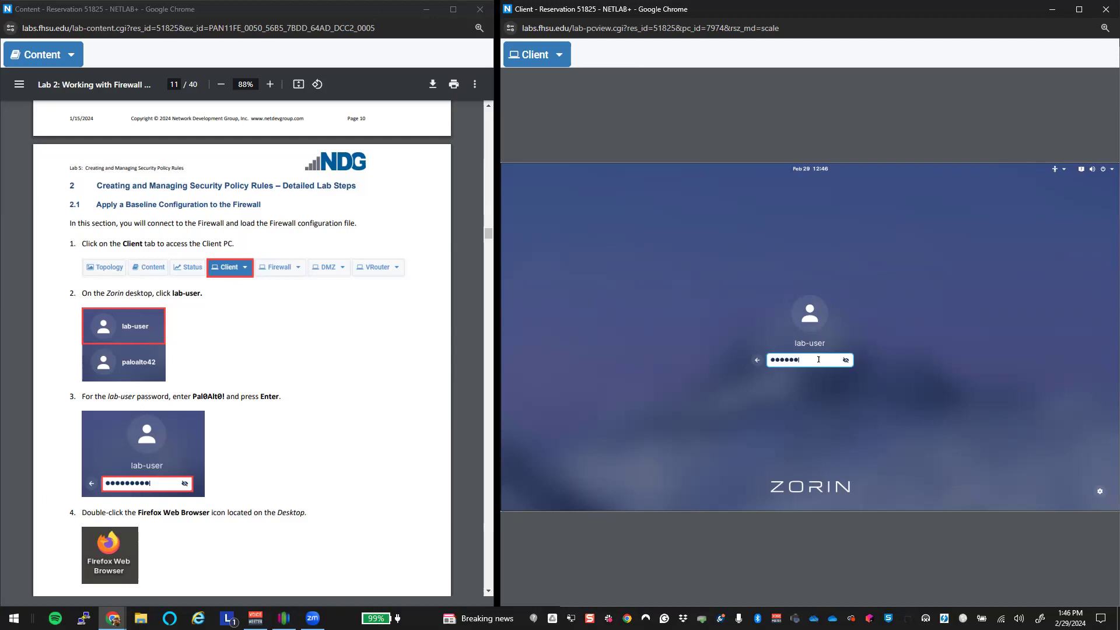
key(Return)
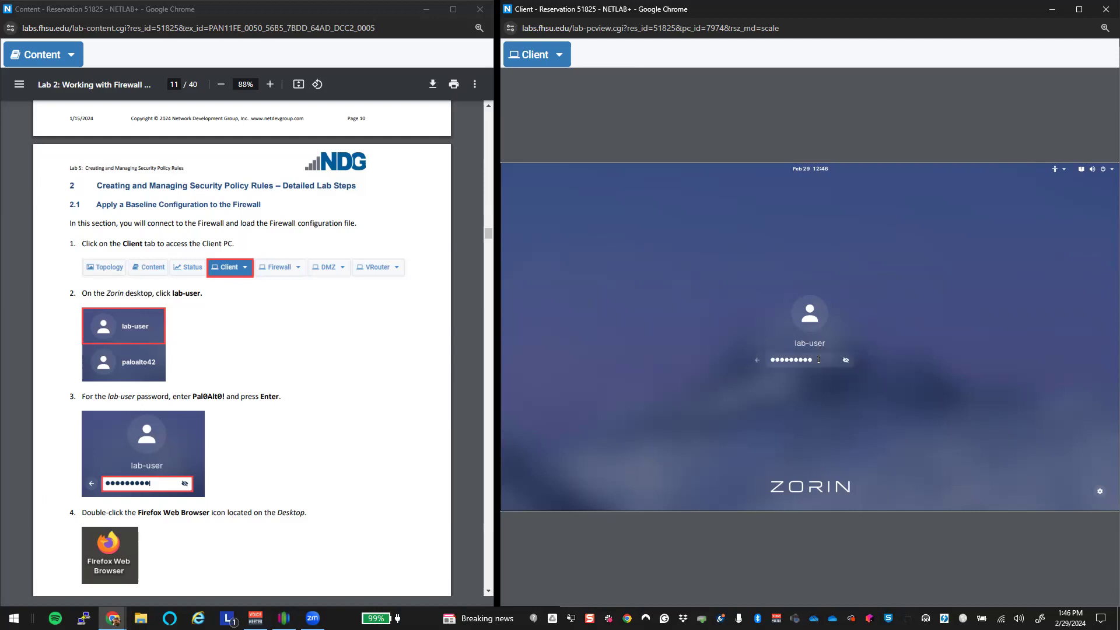
scroll(374, 394, down, 5)
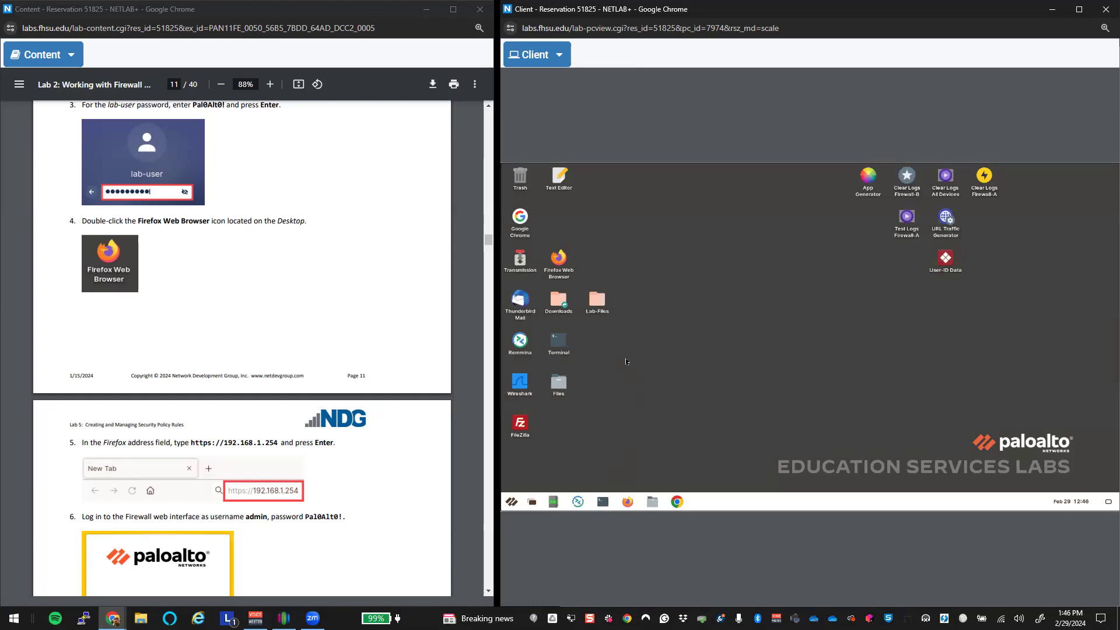
click(557, 266)
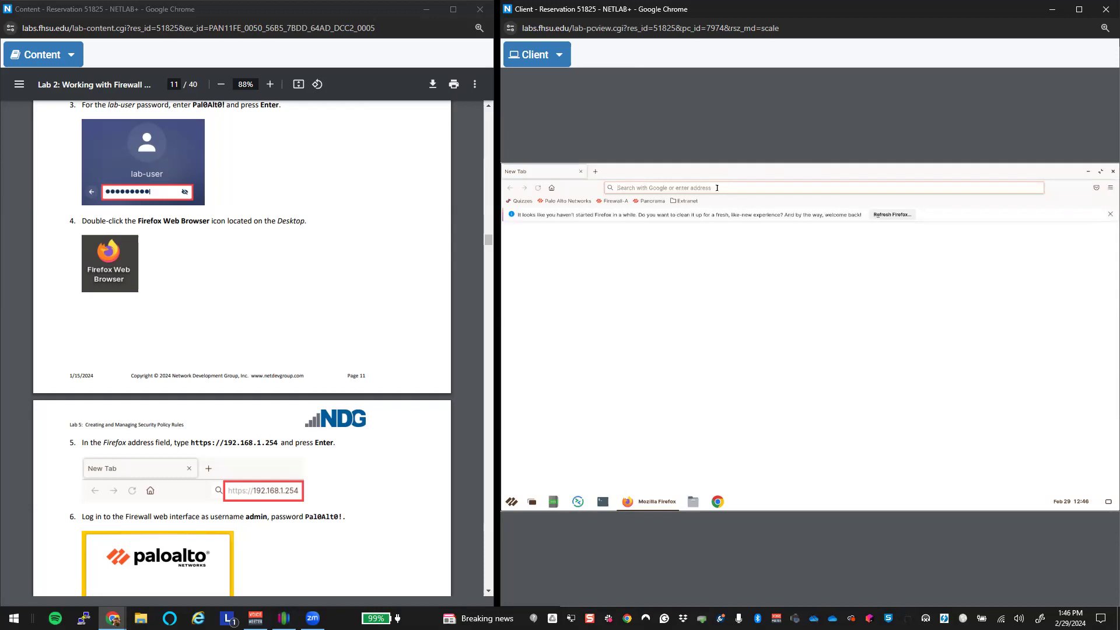
text(https://192.168.1.254/)
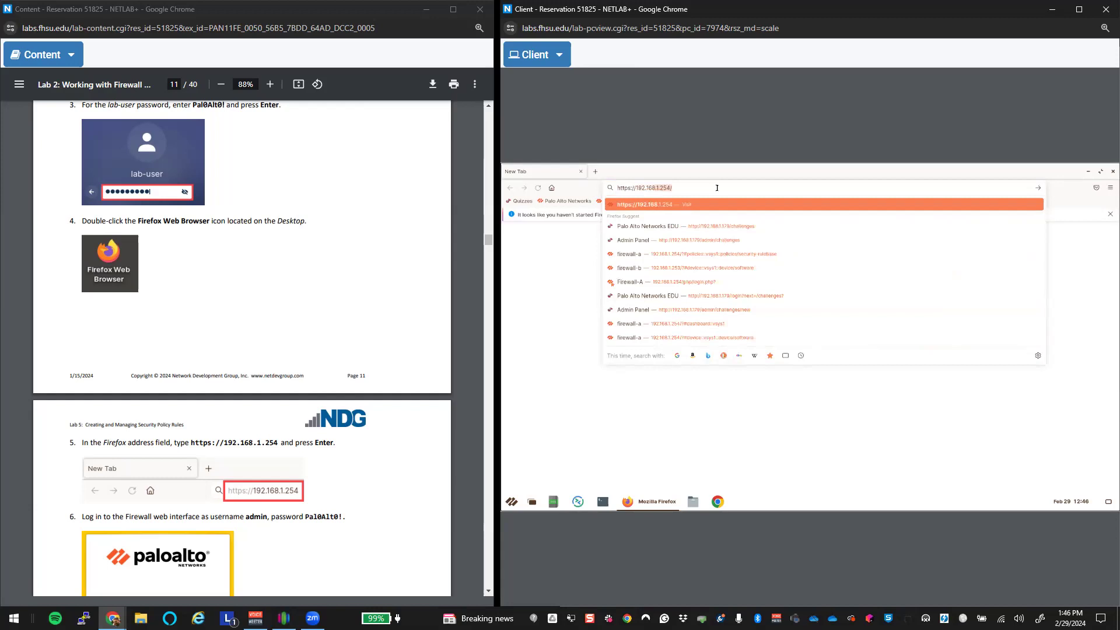
key(Return)
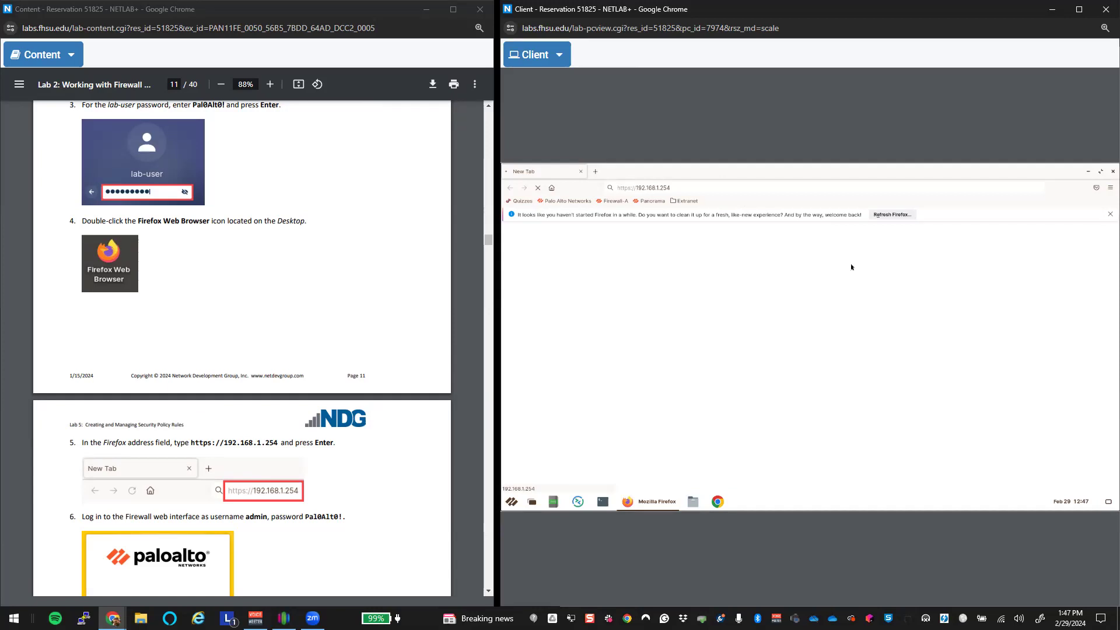
Step: Dismiss the Refresh Firefox notification and show previews of the open browser windows
click(1111, 215)
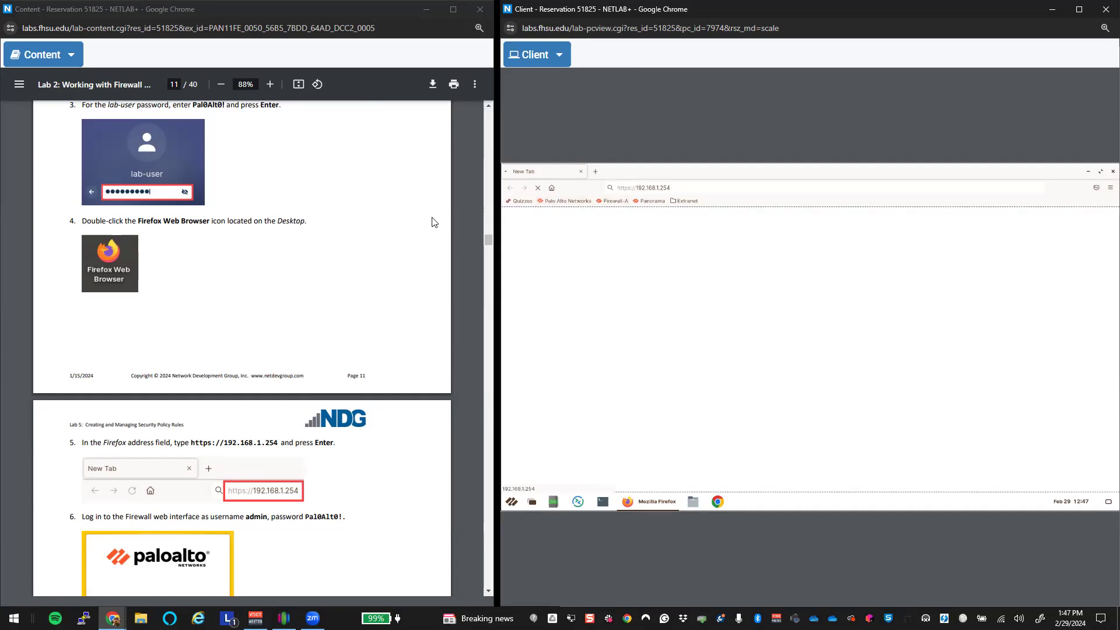
scroll(347, 426, down, 4)
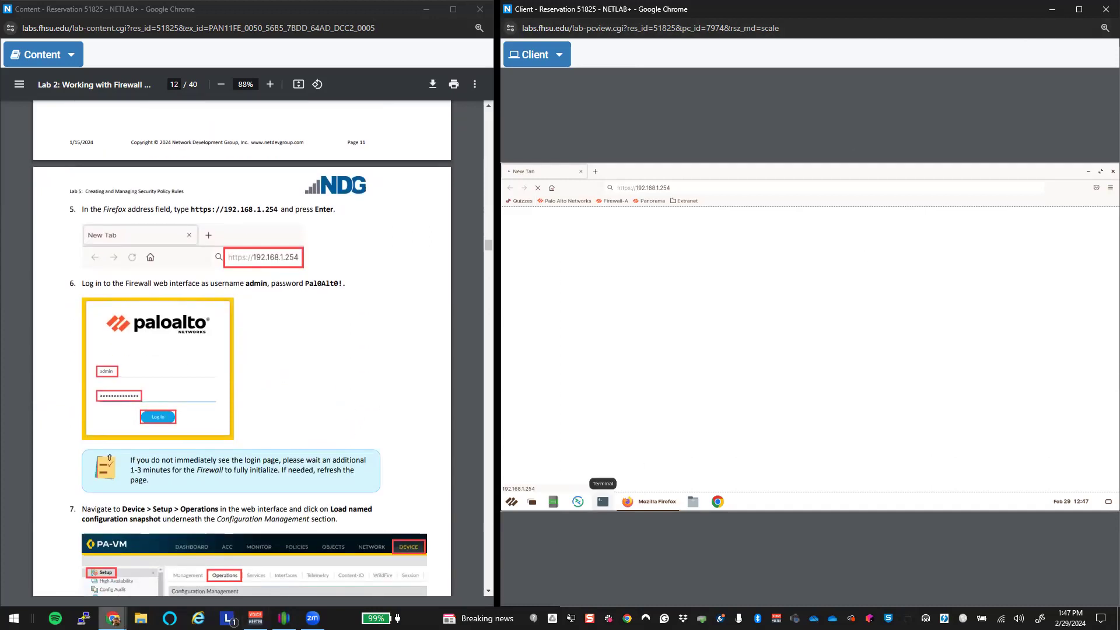
click(112, 619)
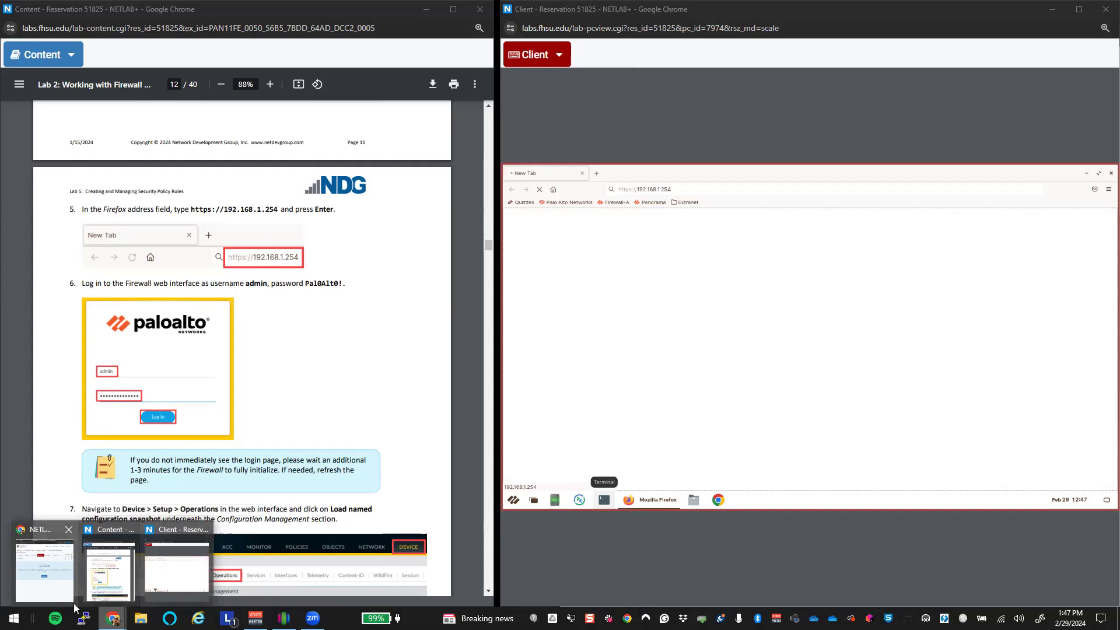
click(44, 569)
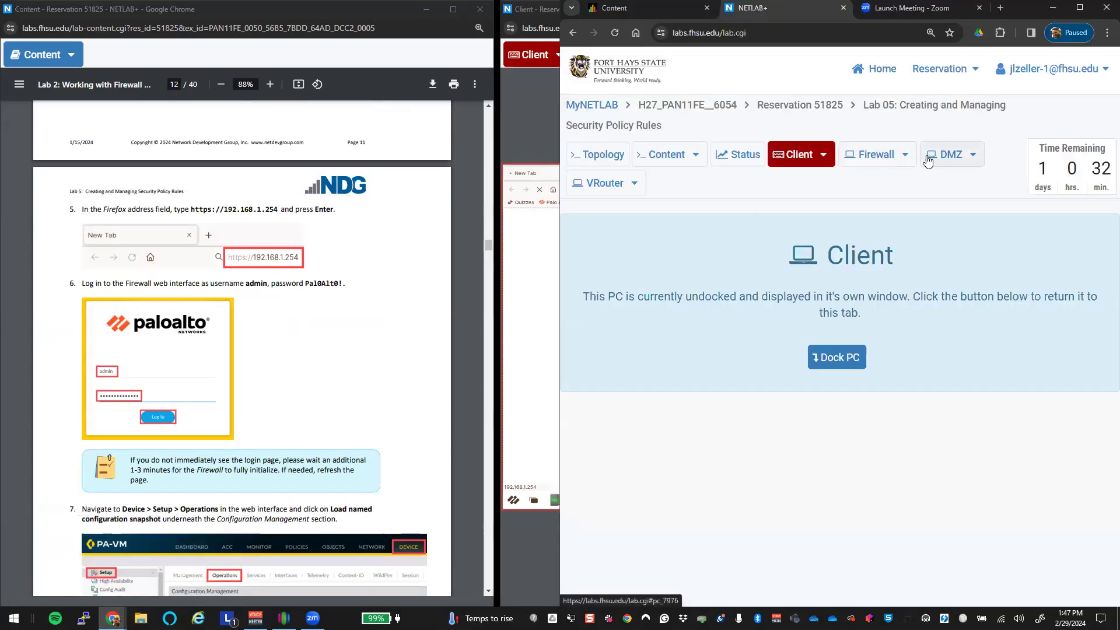
click(877, 157)
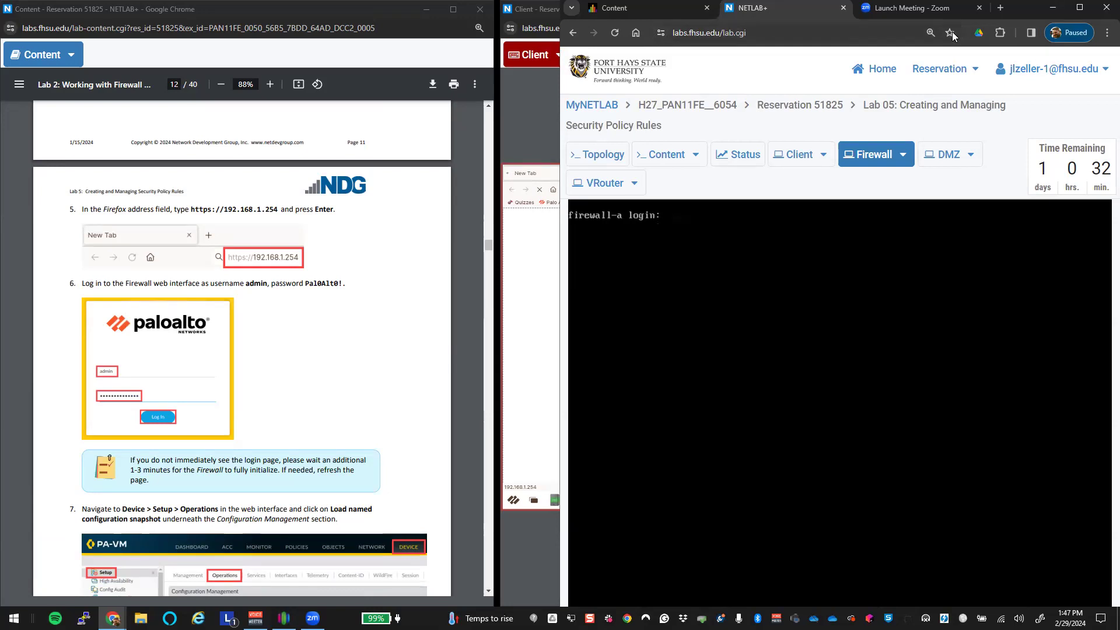
click(1053, 8)
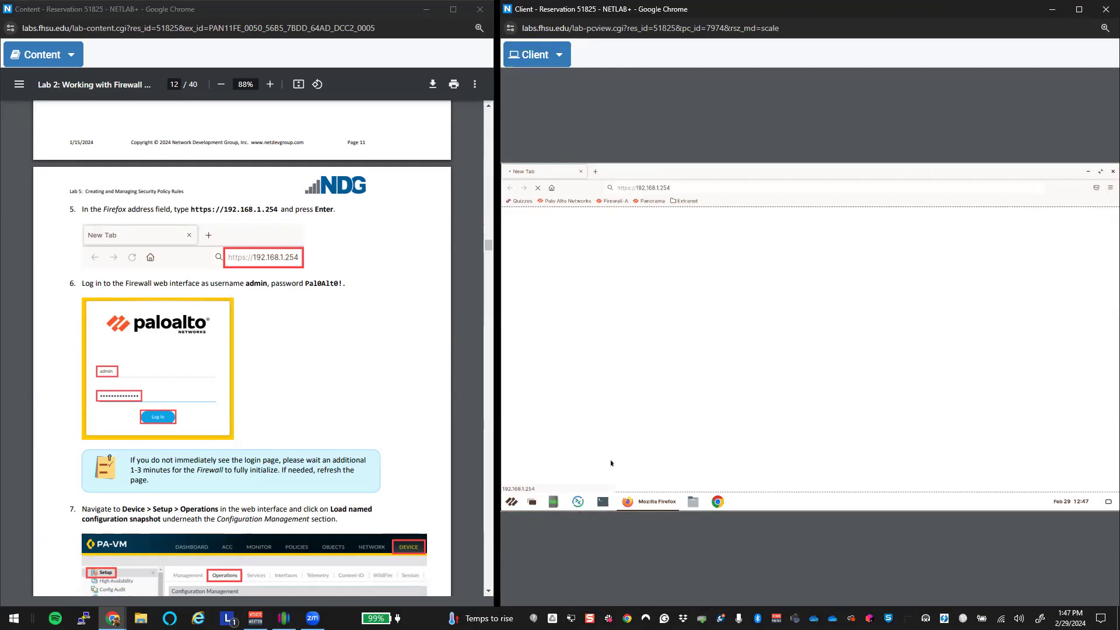
Step: Open a terminal and ping the firewall at 192.168.1.254
click(602, 502)
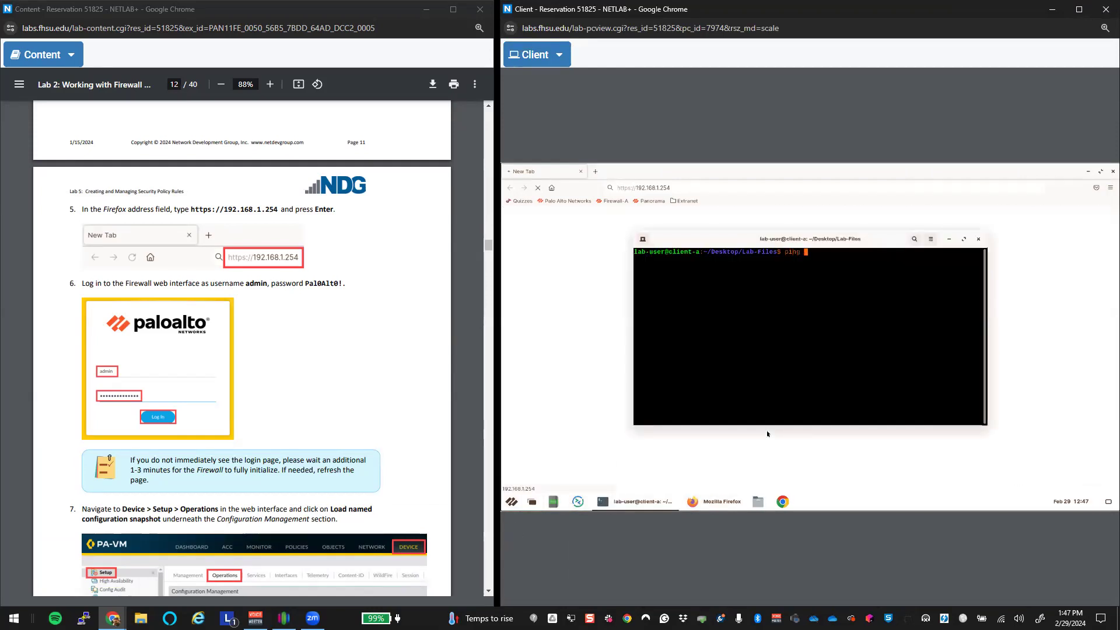
text(54)
key(Return)
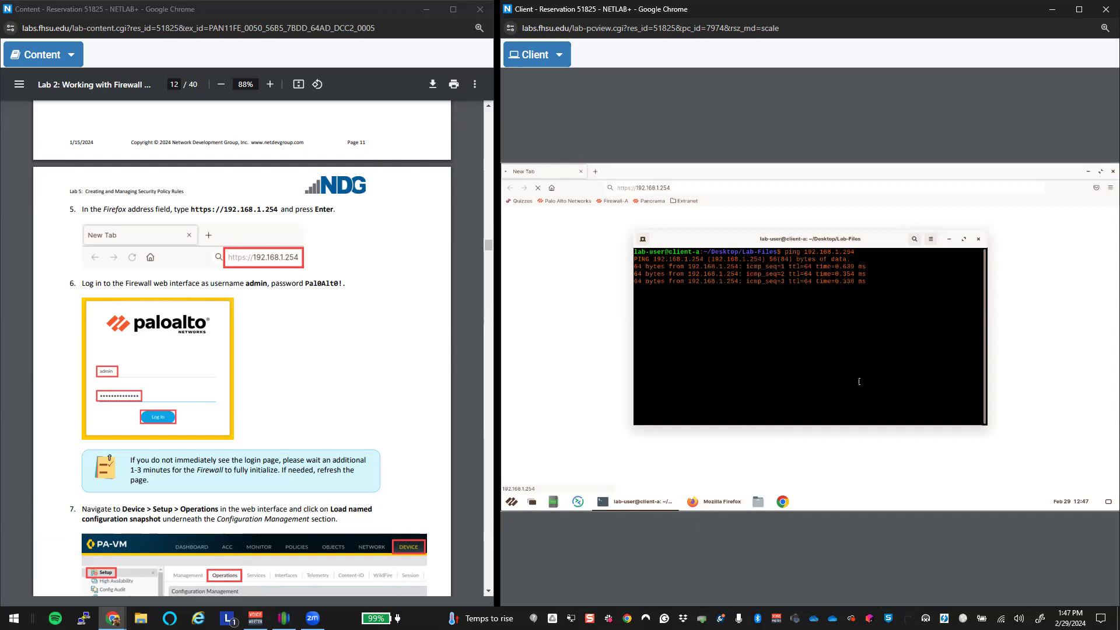
Step: Close the terminal, ending the ping, and stop Firefox's stalled page load
click(978, 238)
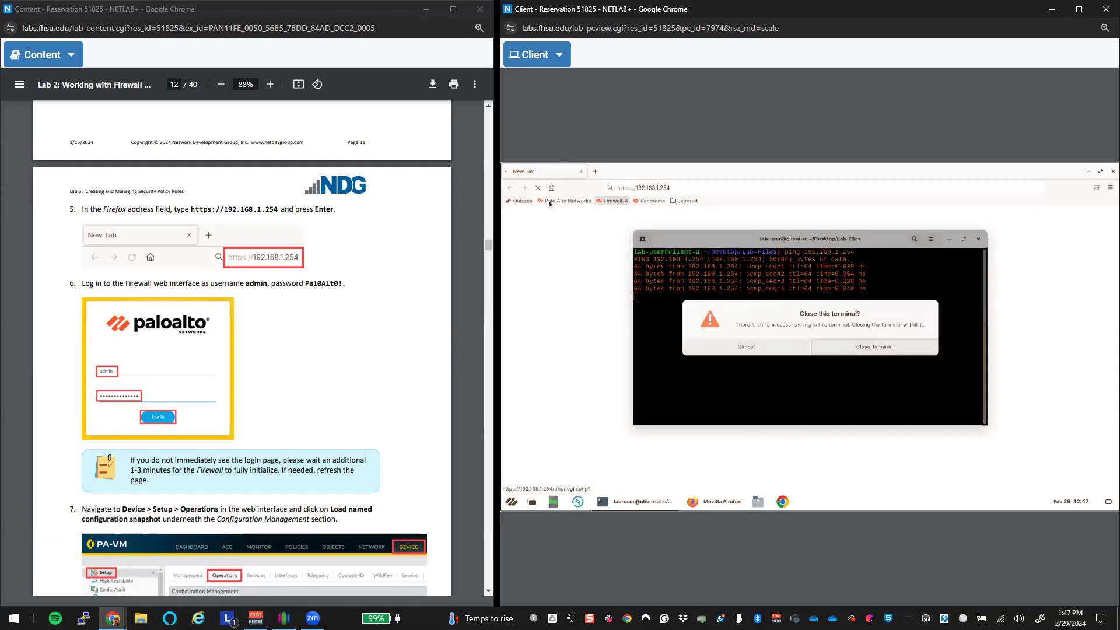
click(870, 346)
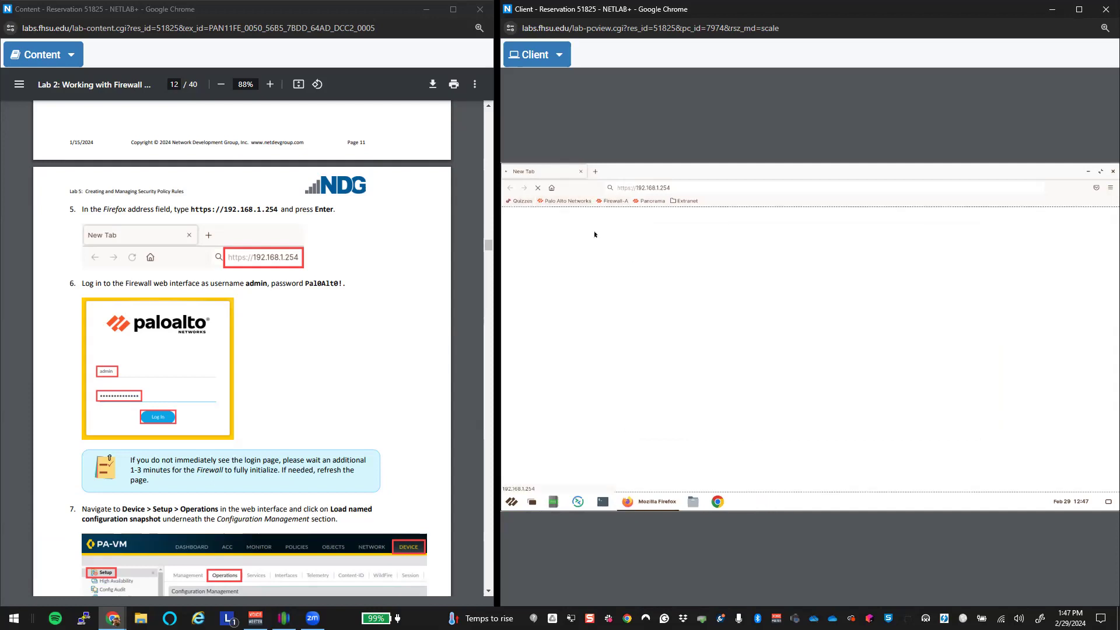
click(538, 190)
Step: Reload the firewall address and accept the self-signed certificate risk
key(Return)
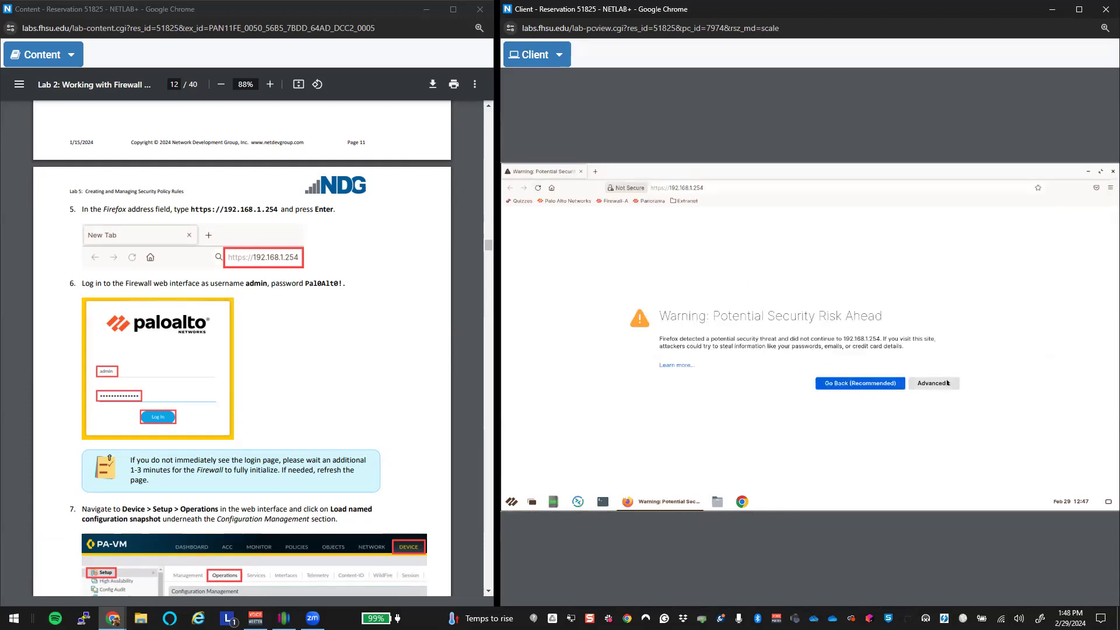
click(934, 384)
click(901, 465)
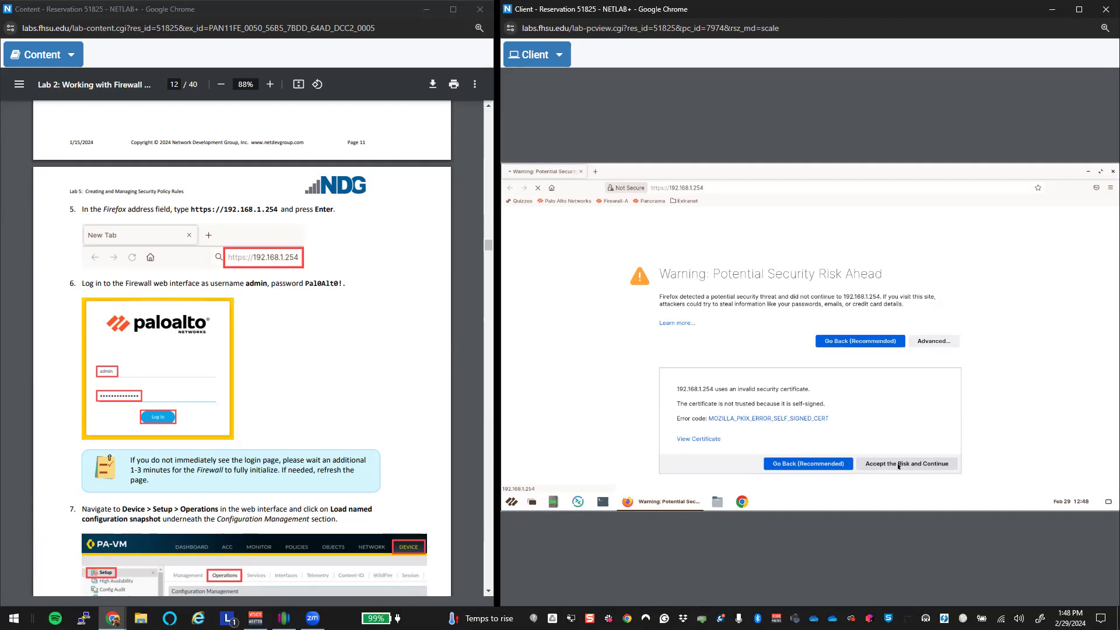
Step: Stop the stalled load and return Firefox to a blank new tab
scroll(303, 416, down, 4)
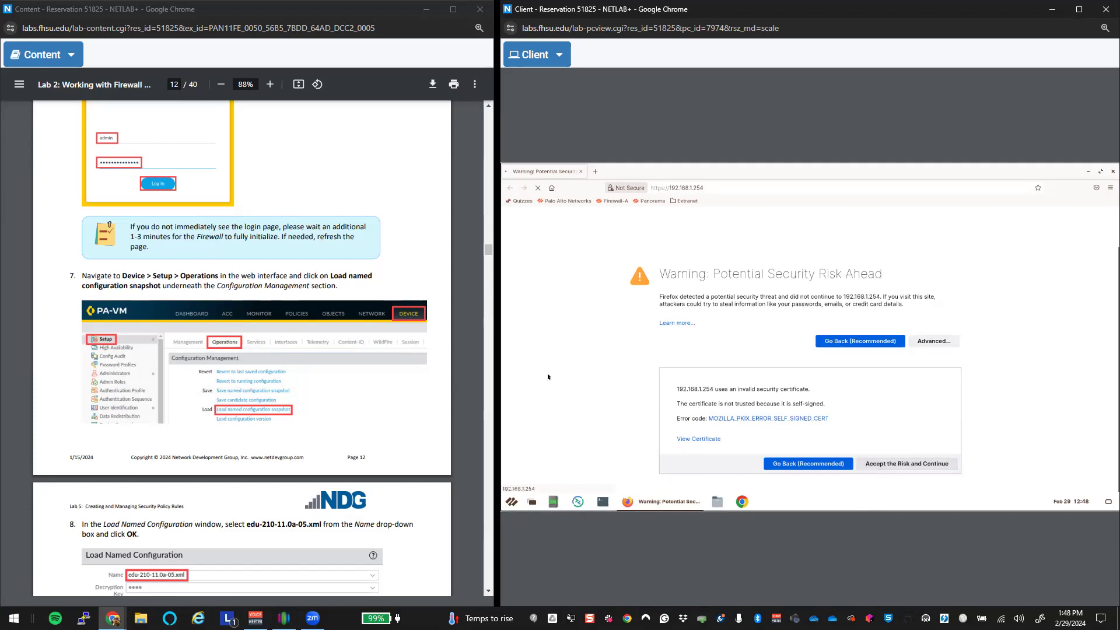
scroll(277, 413, down, 4)
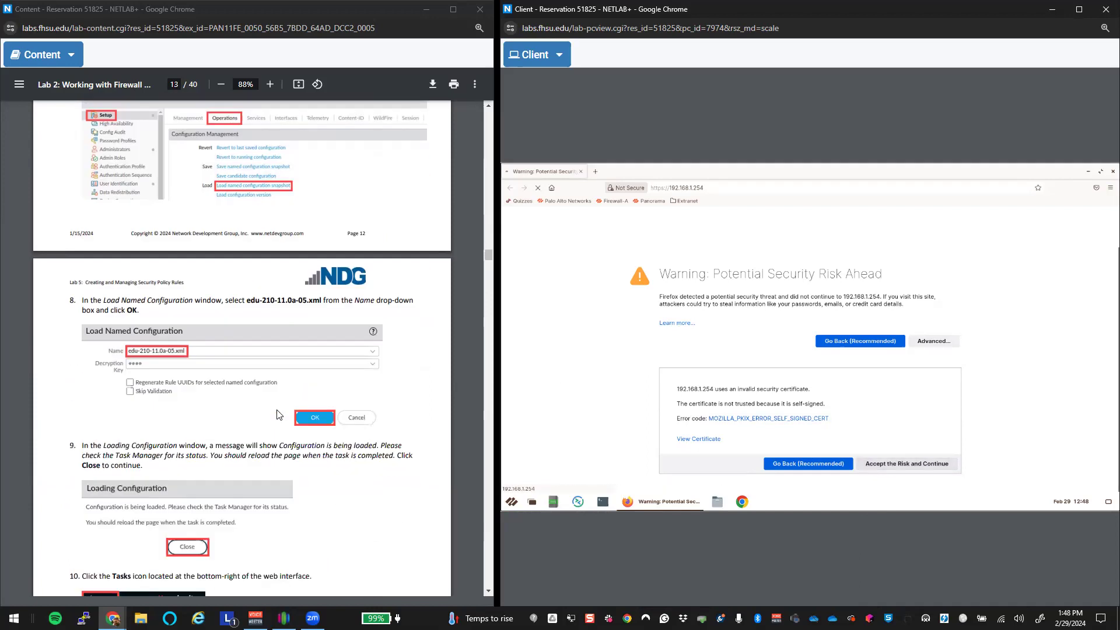
scroll(277, 411, down, 1)
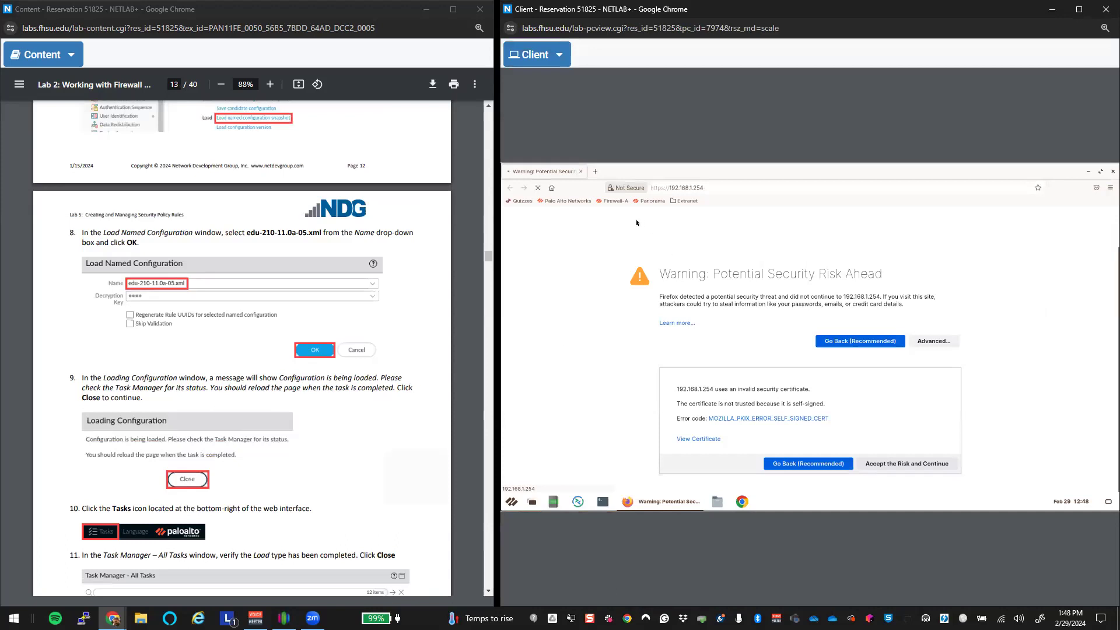
click(539, 189)
click(551, 187)
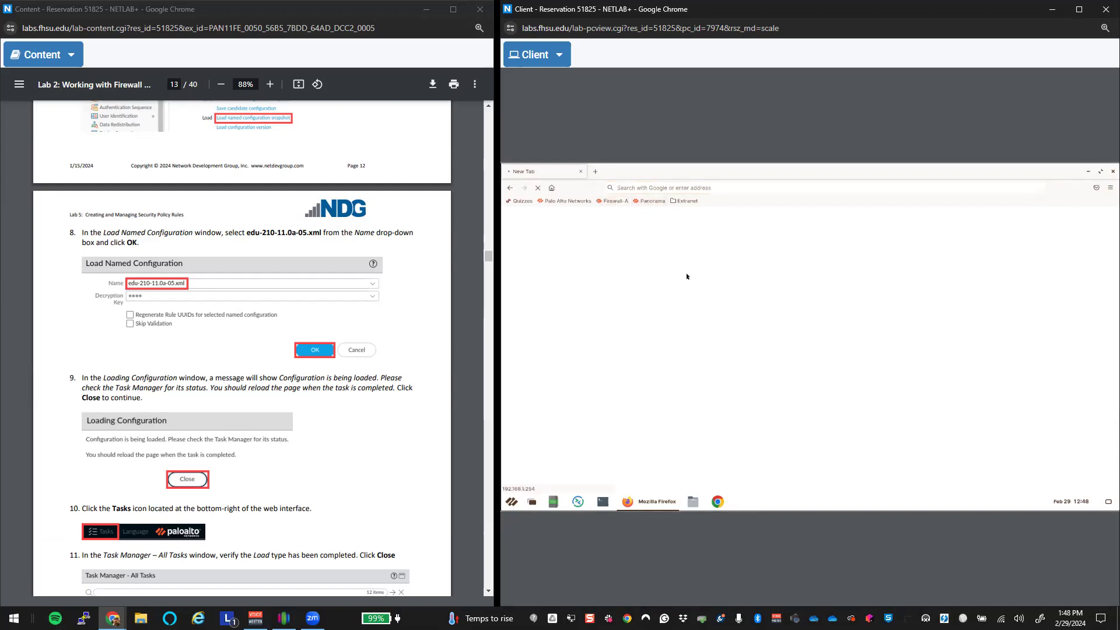
click(653, 191)
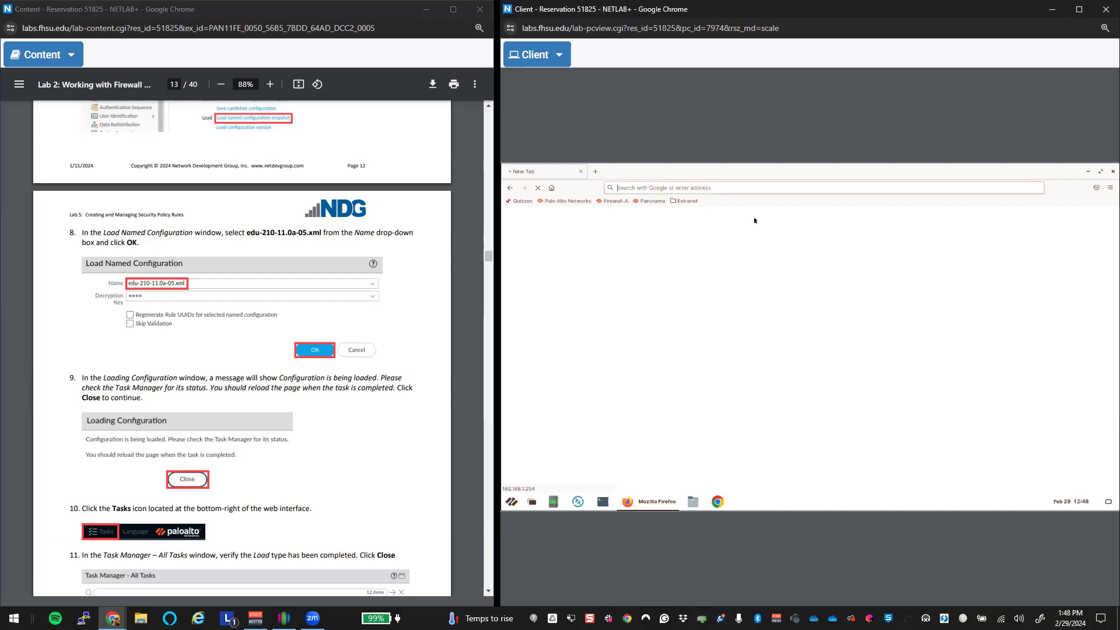
text(https)
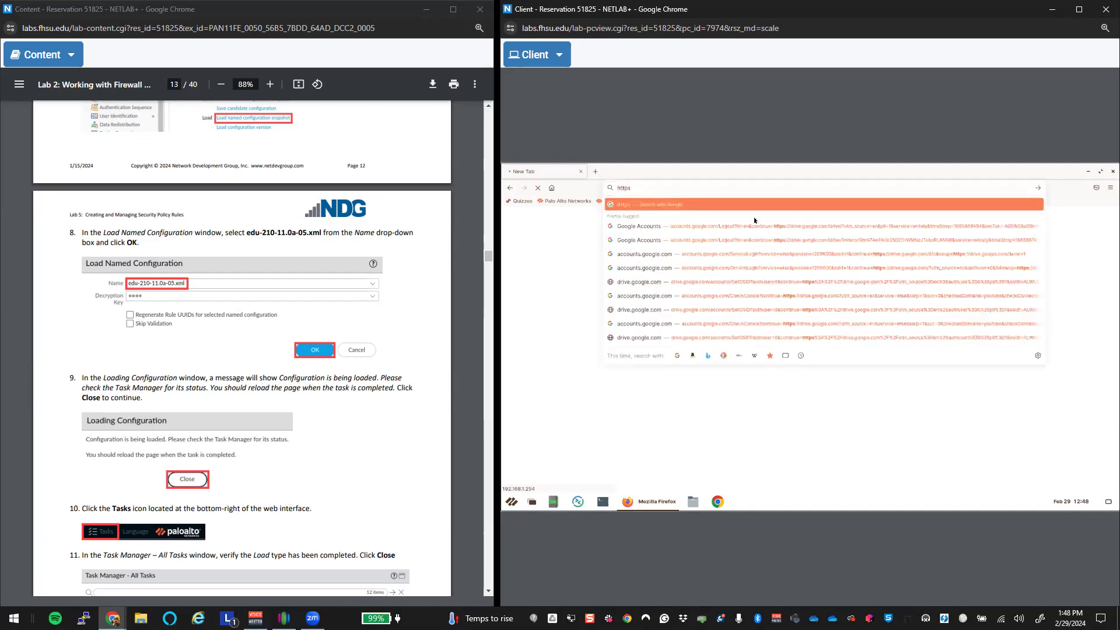
text(://192.168.1.254/)
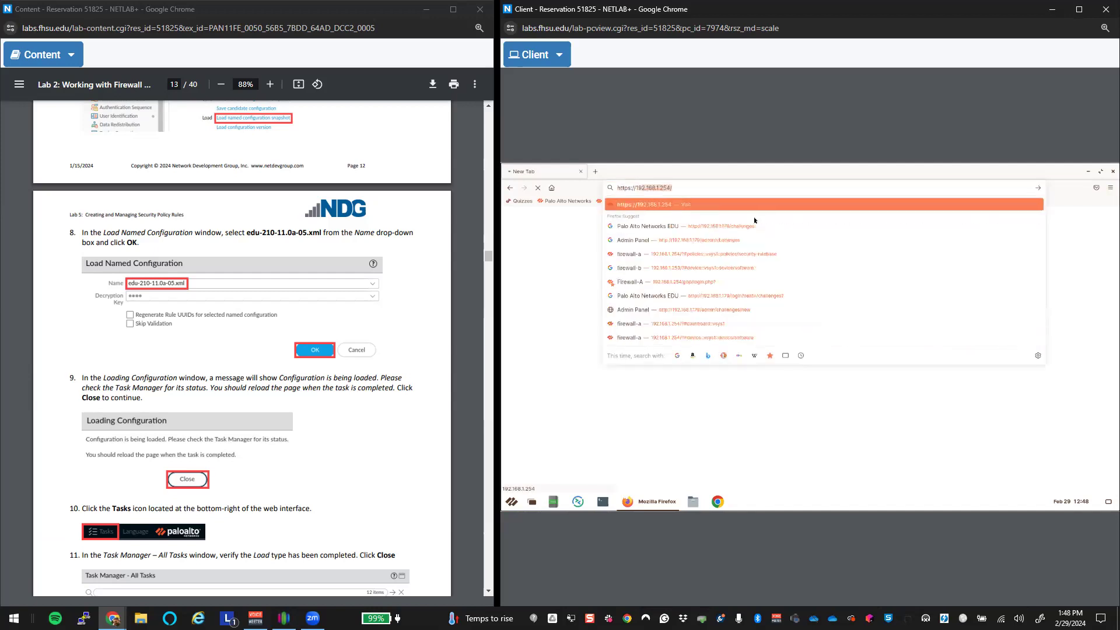
key(Return)
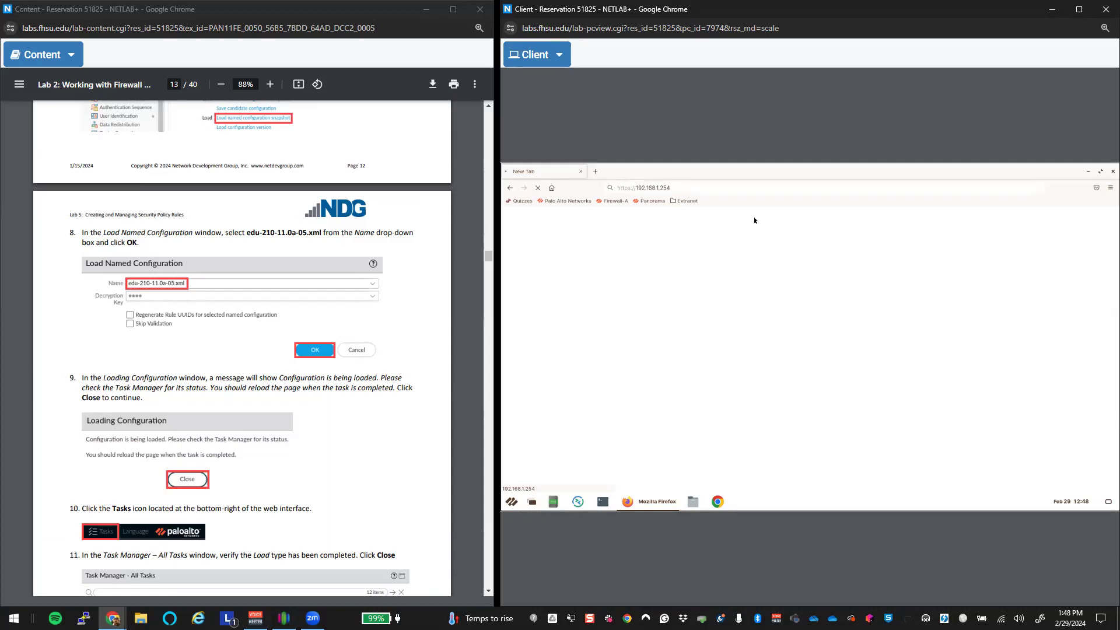
Step: Enter the firewall admin credentials and submit the login
click(683, 184)
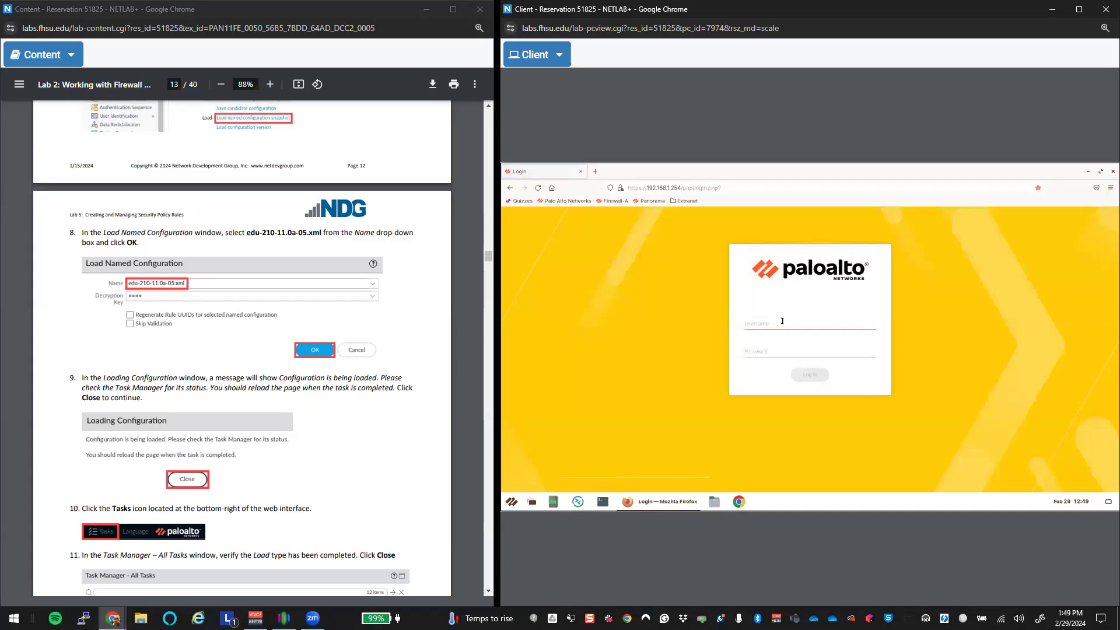
scroll(294, 420, up, 5)
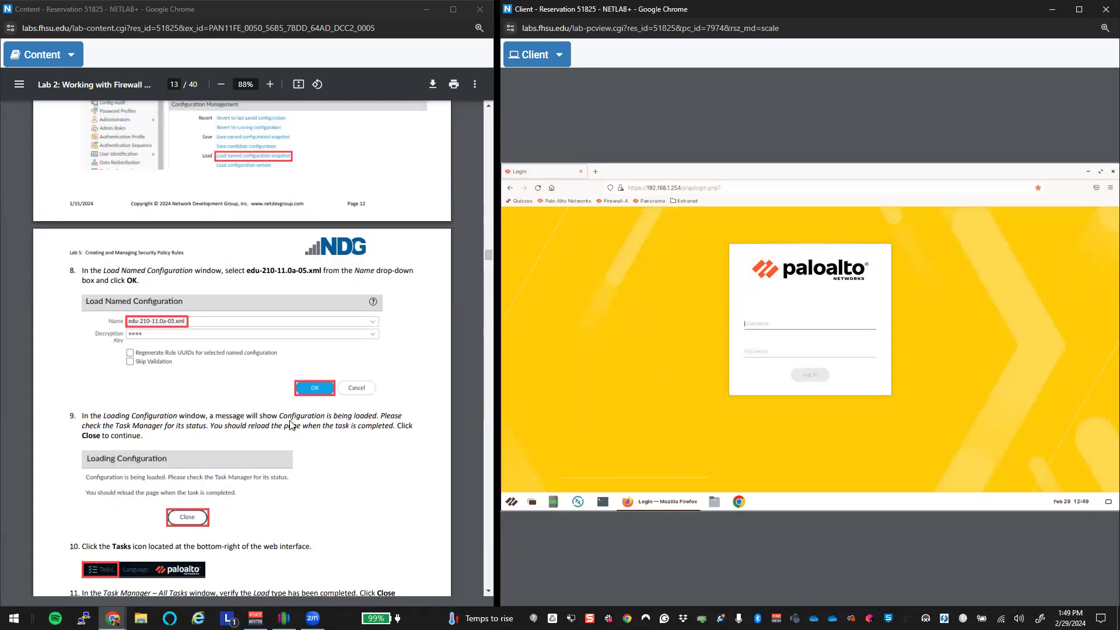
scroll(293, 420, up, 4)
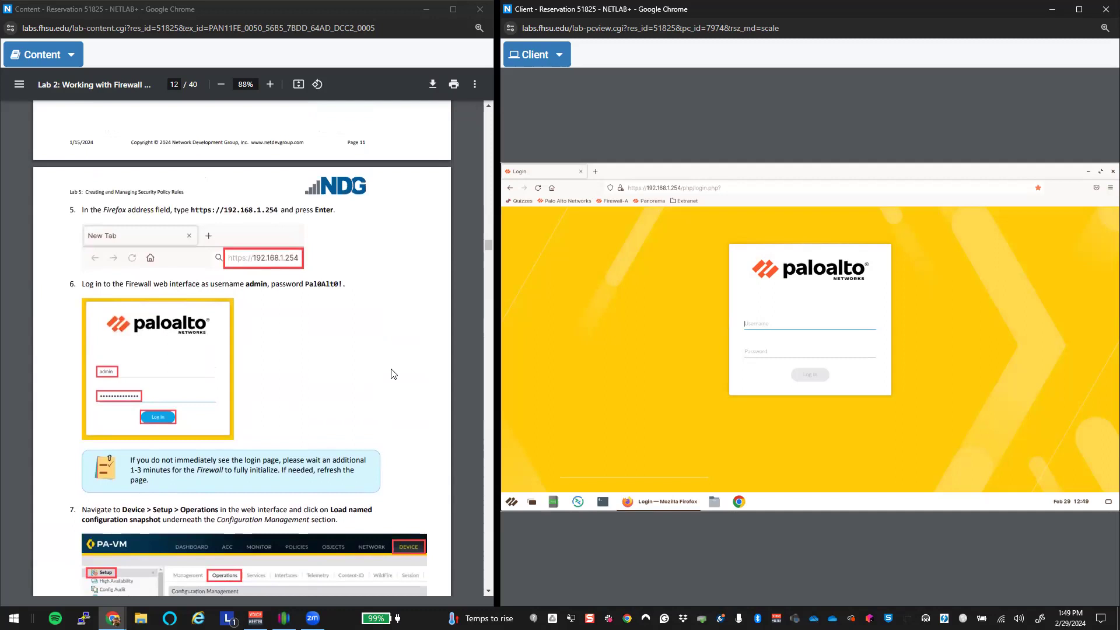
text(adPa)
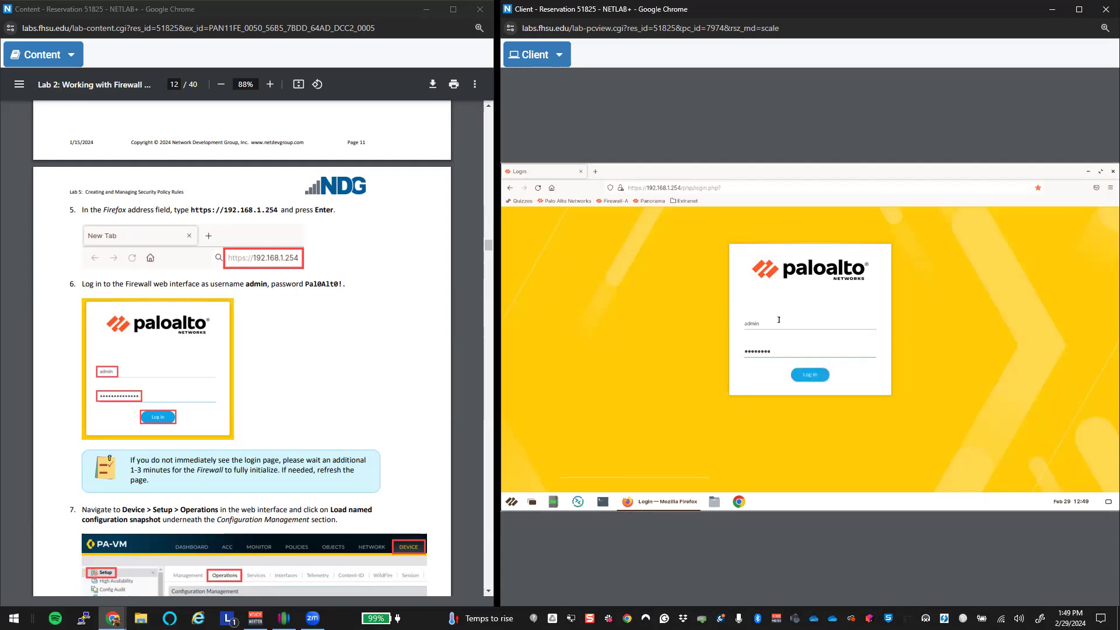
key(Return)
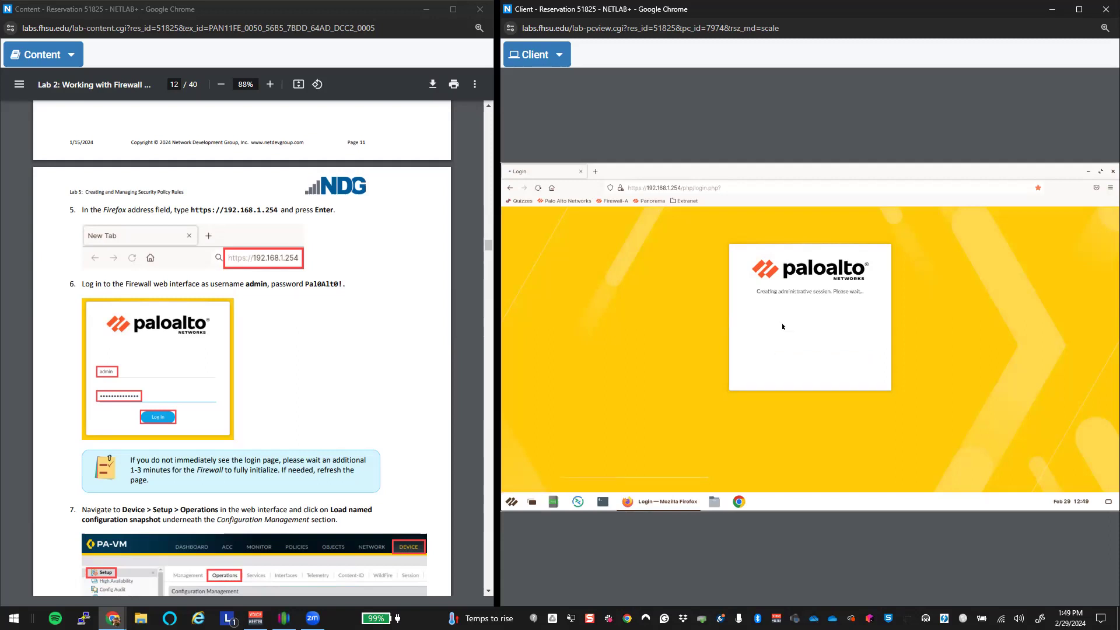
scroll(356, 373, down, 4)
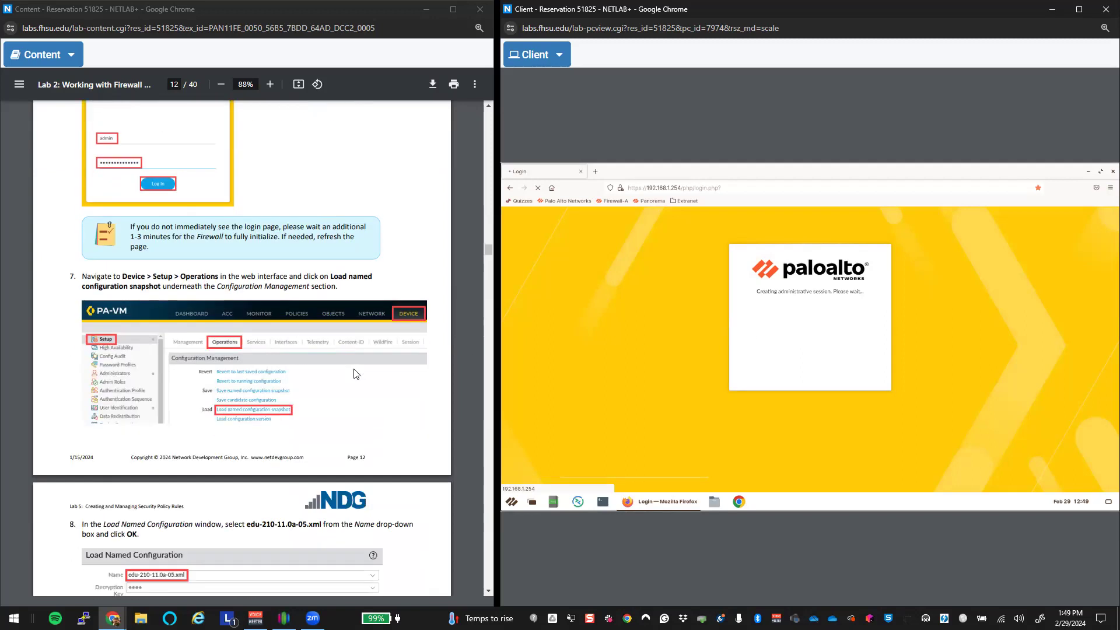
scroll(357, 373, down, 1)
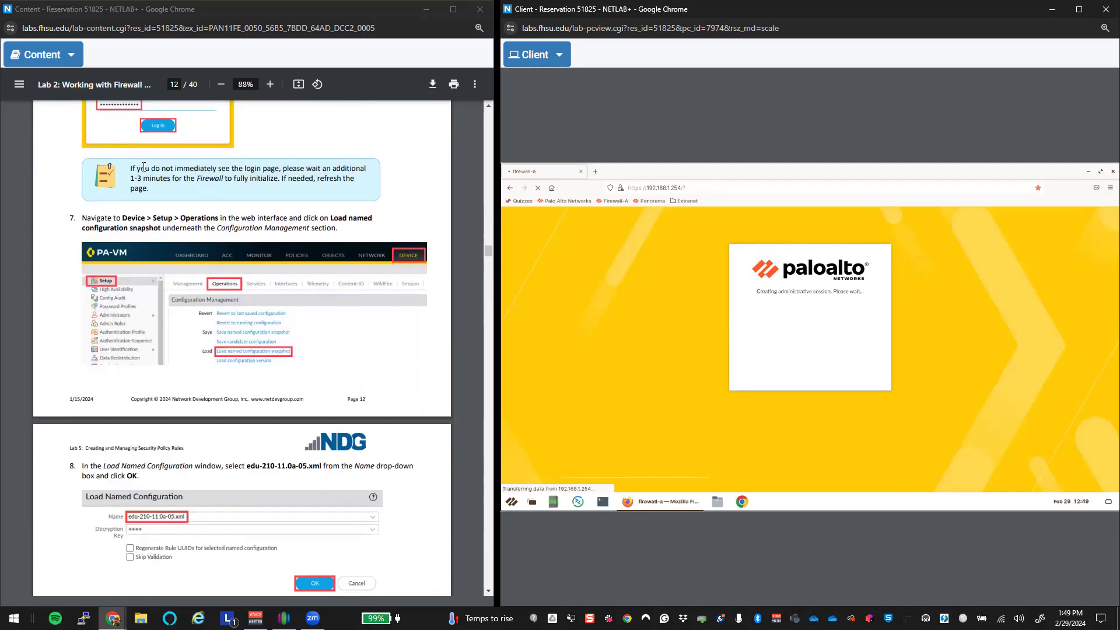
Step: Highlight the wait note in the lab guide, then refocus the firewall window
drag(143, 167, 295, 192)
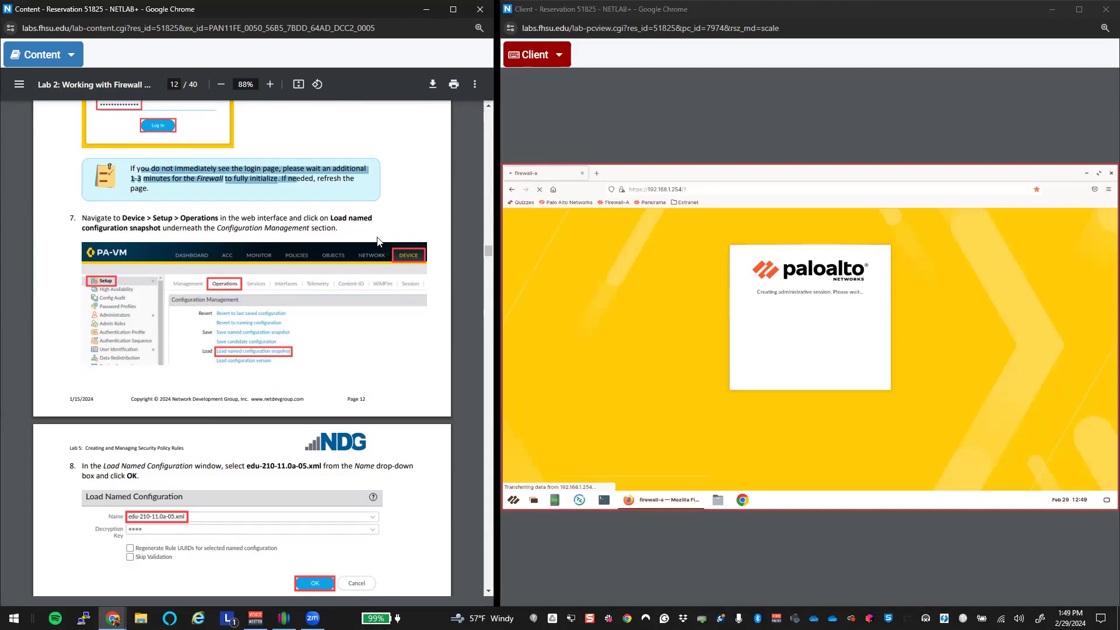
scroll(377, 241, down, 1)
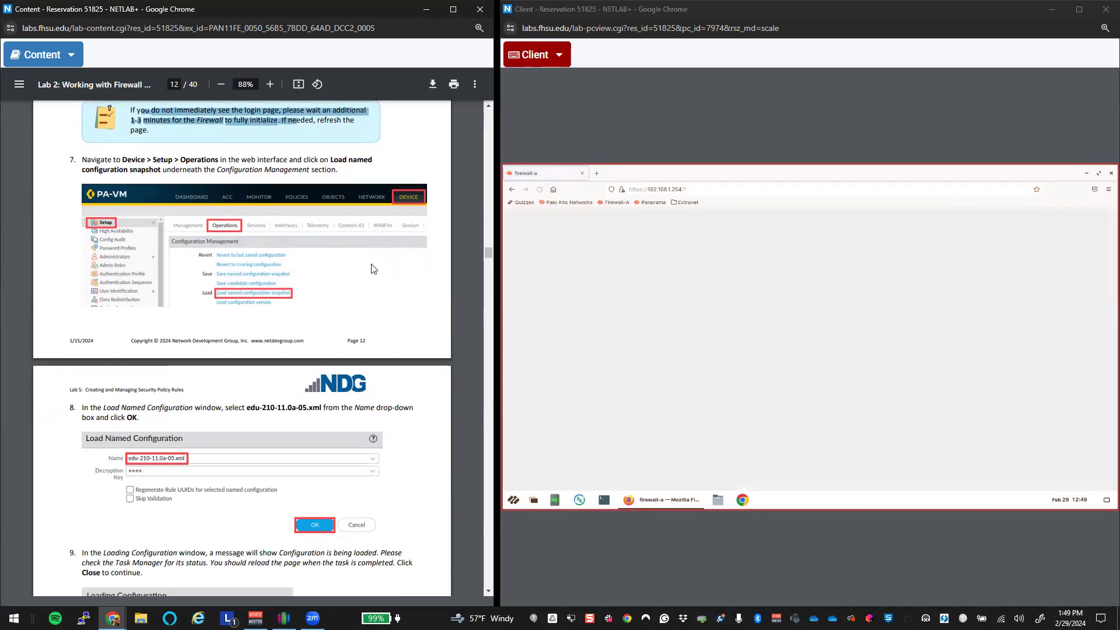
click(793, 222)
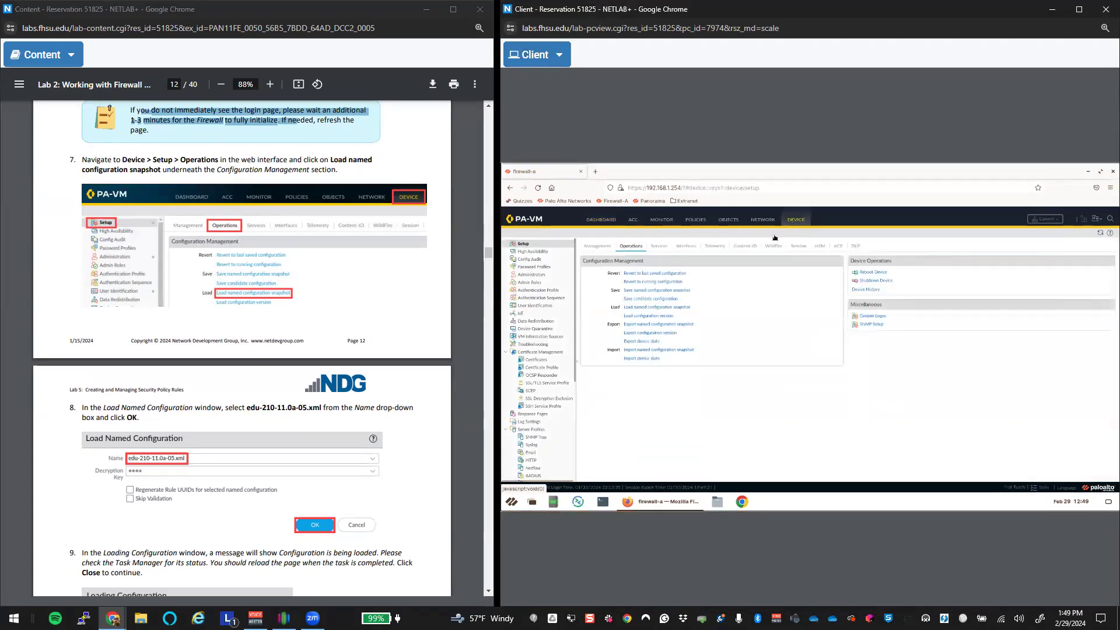
Step: Load the named configuration snapshot edu-210-11.0a-05.xml and close the loading notice
click(649, 316)
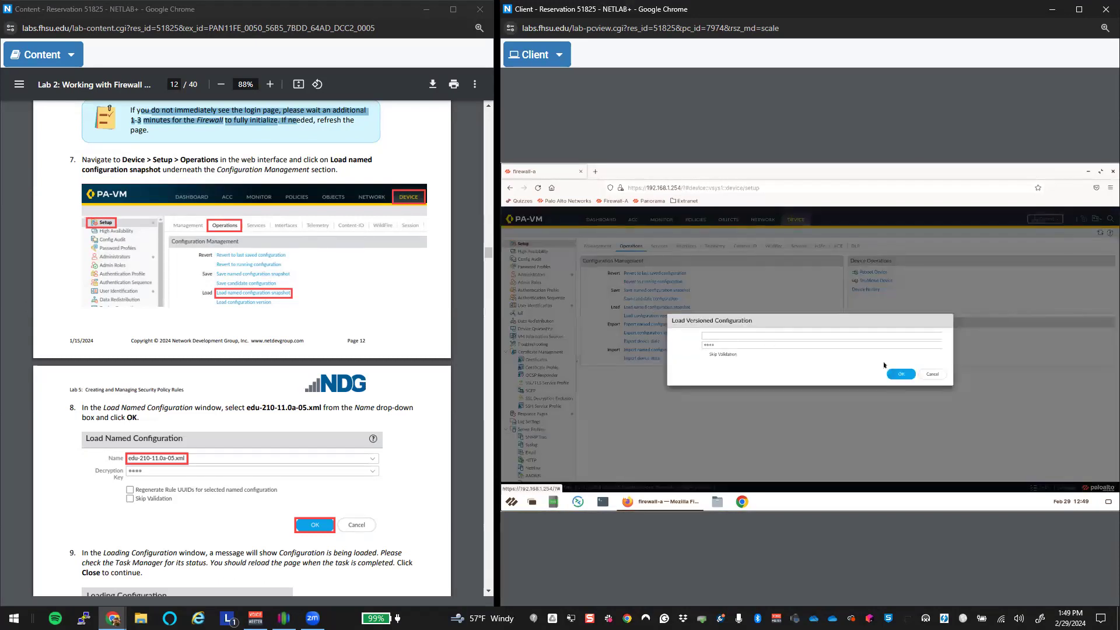
click(933, 378)
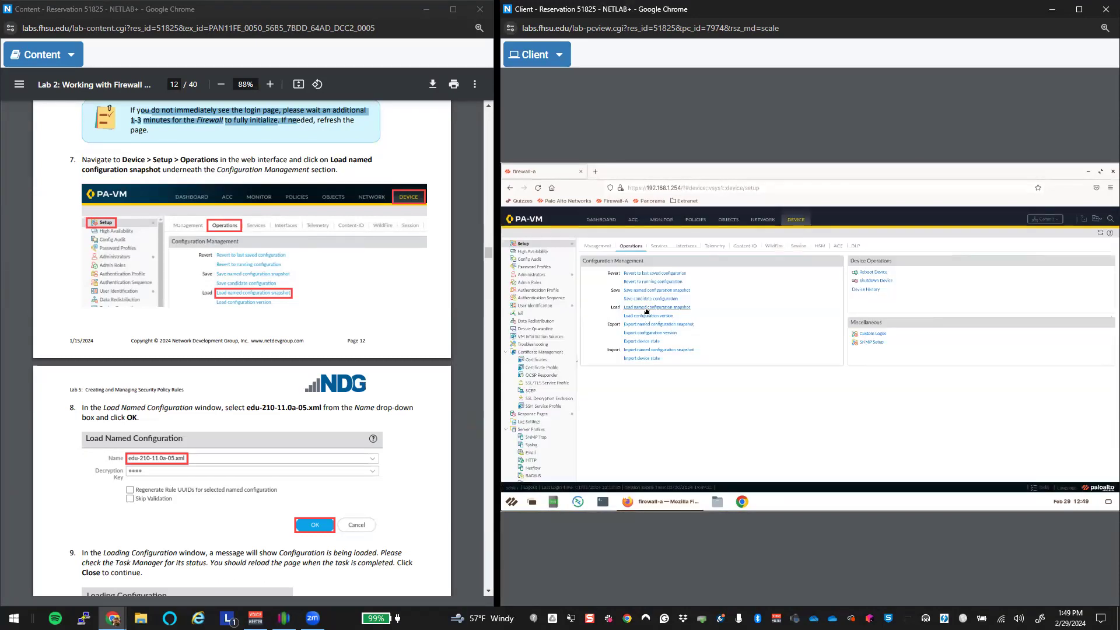
click(646, 308)
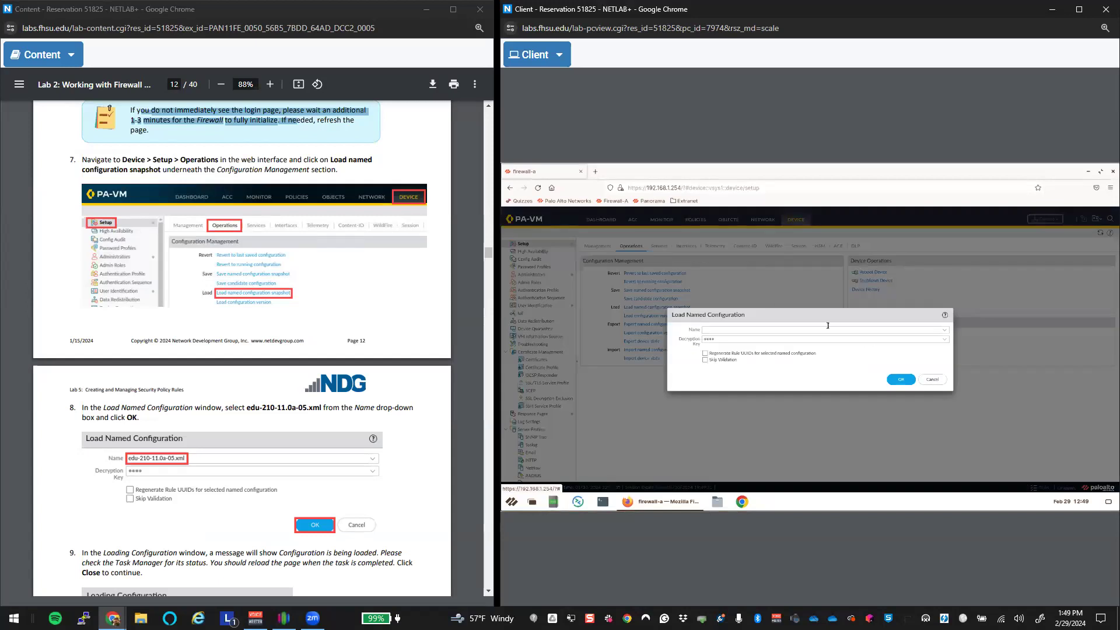
click(944, 330)
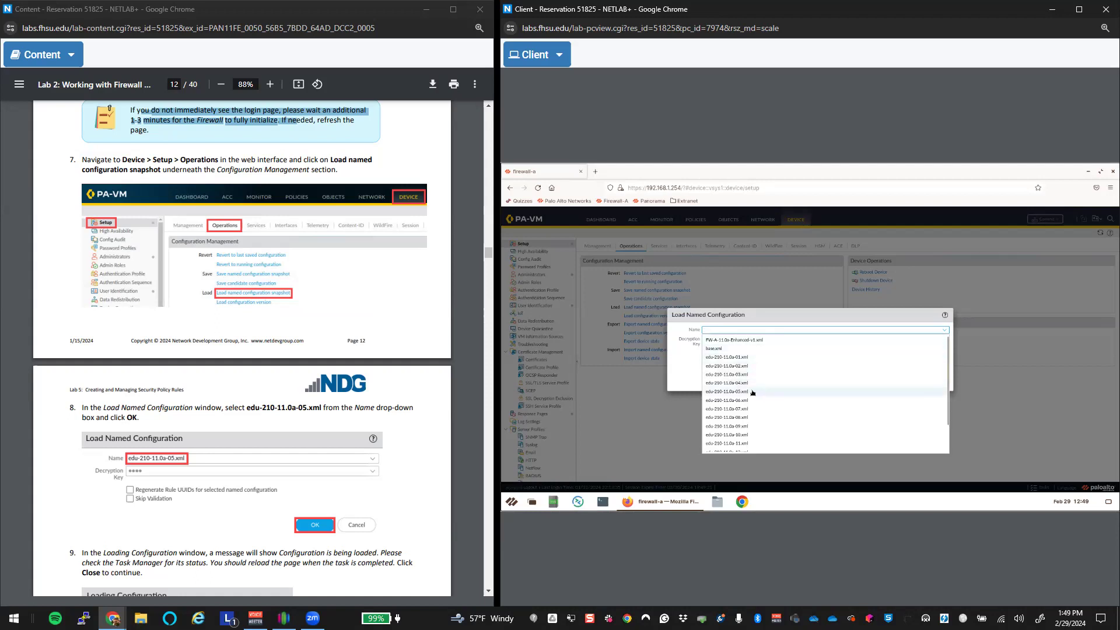
click(800, 392)
click(903, 380)
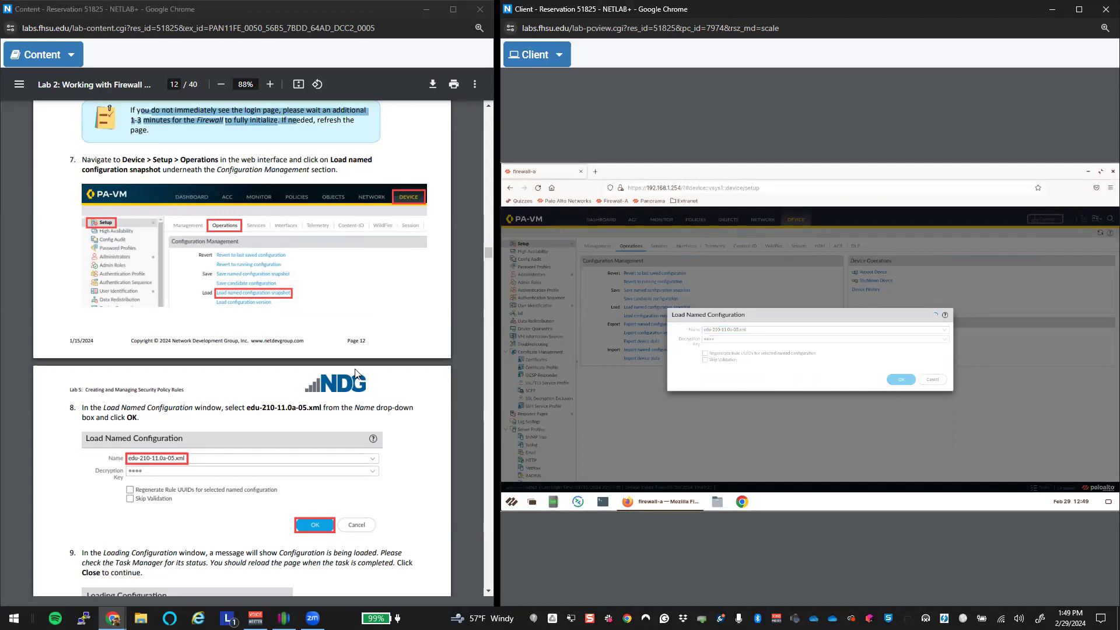
scroll(353, 376, down, 2)
scroll(353, 376, down, 3)
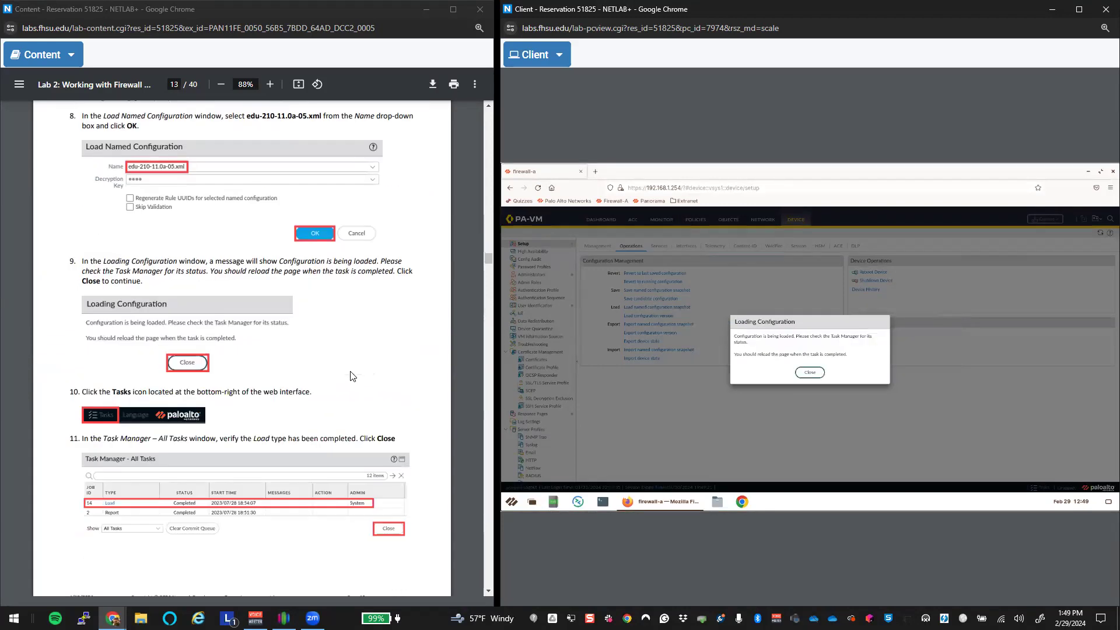
click(811, 373)
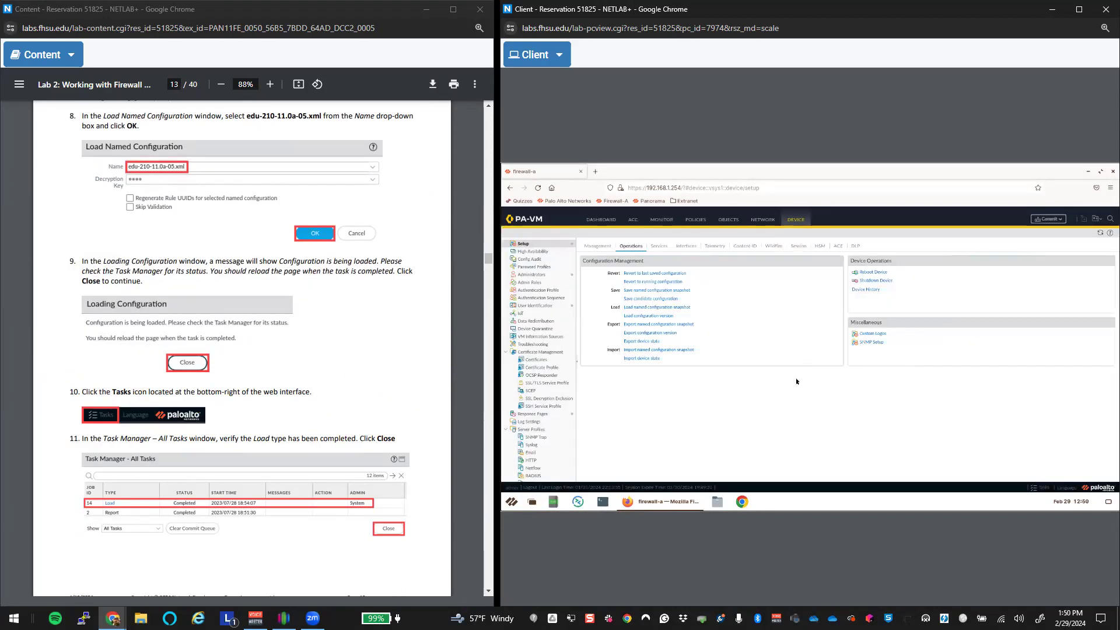
click(1059, 219)
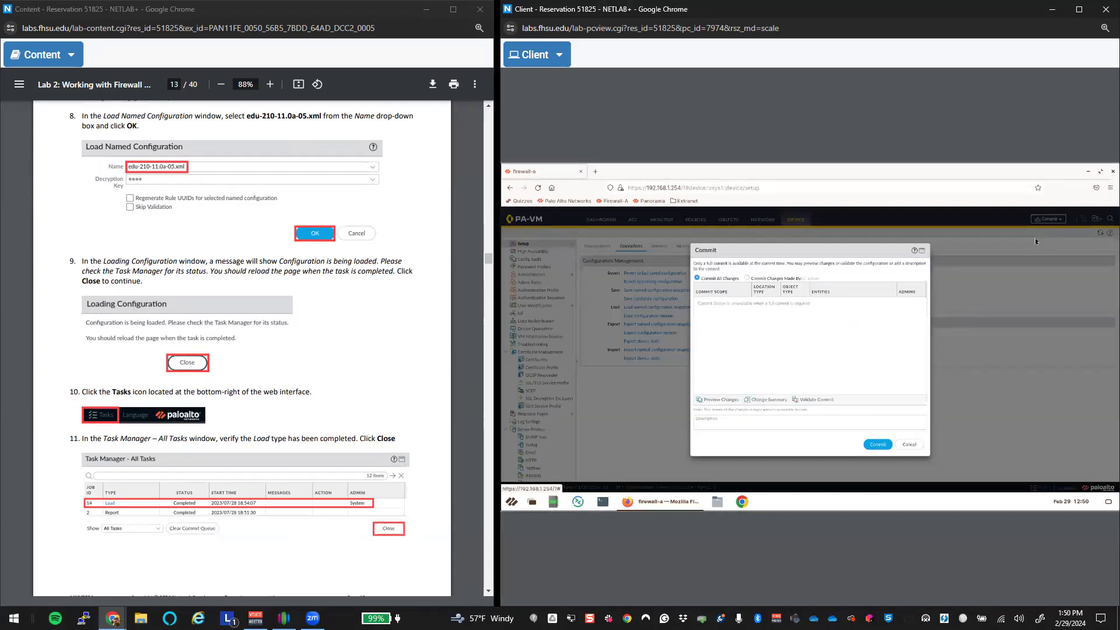
Step: Commit all loaded changes and close the Commit Status once it succeeds
click(877, 445)
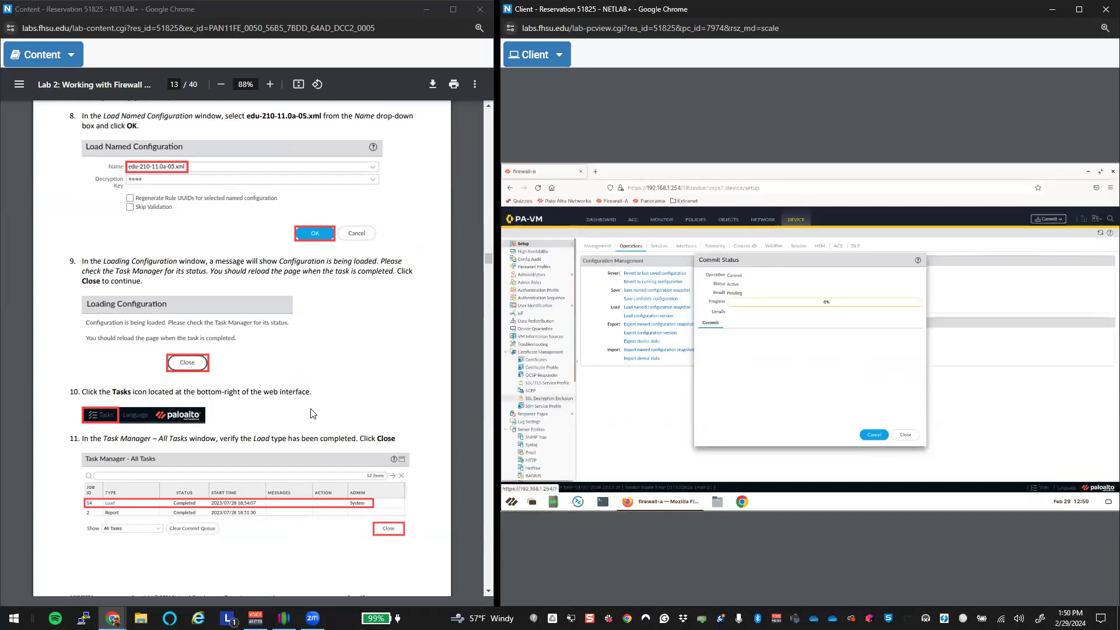
scroll(313, 413, down, 3)
scroll(313, 413, down, 6)
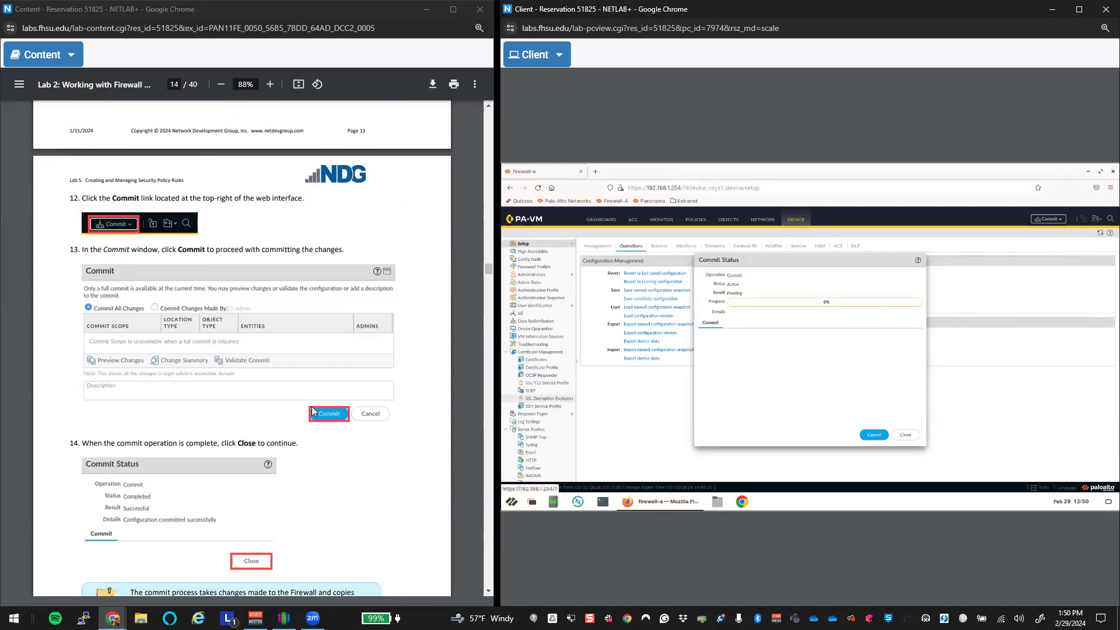
scroll(313, 413, down, 1)
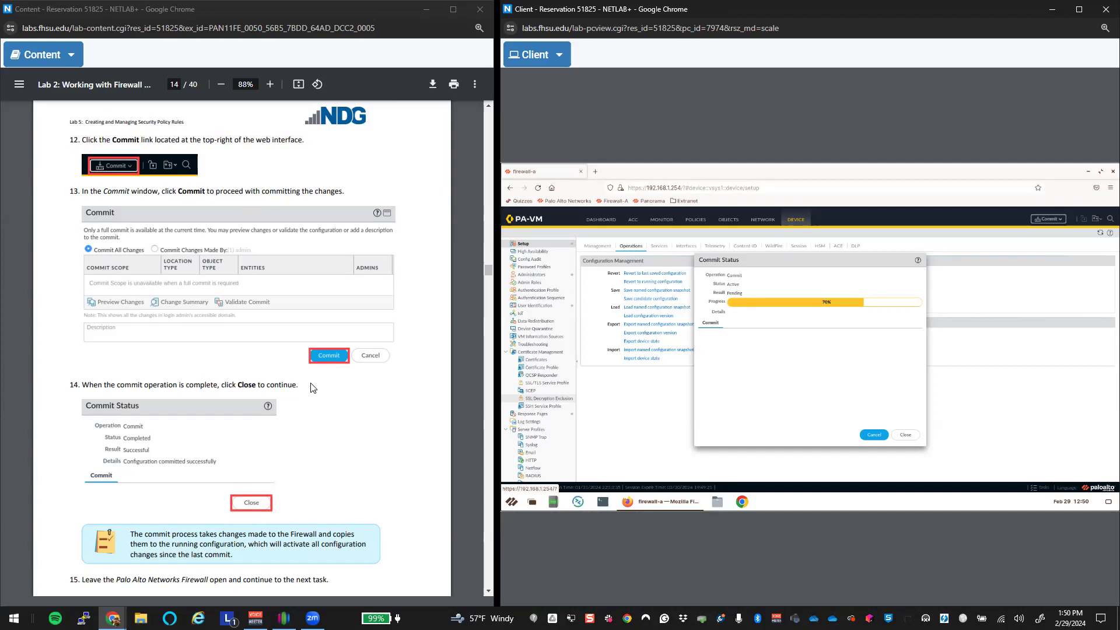
scroll(314, 388, down, 2)
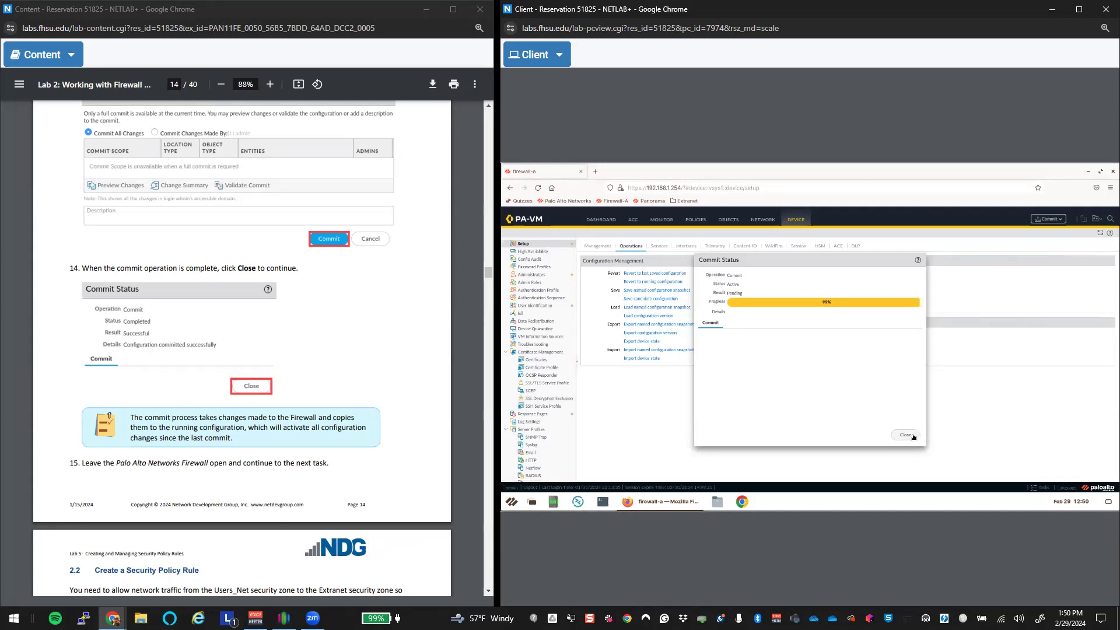
scroll(410, 412, down, 7)
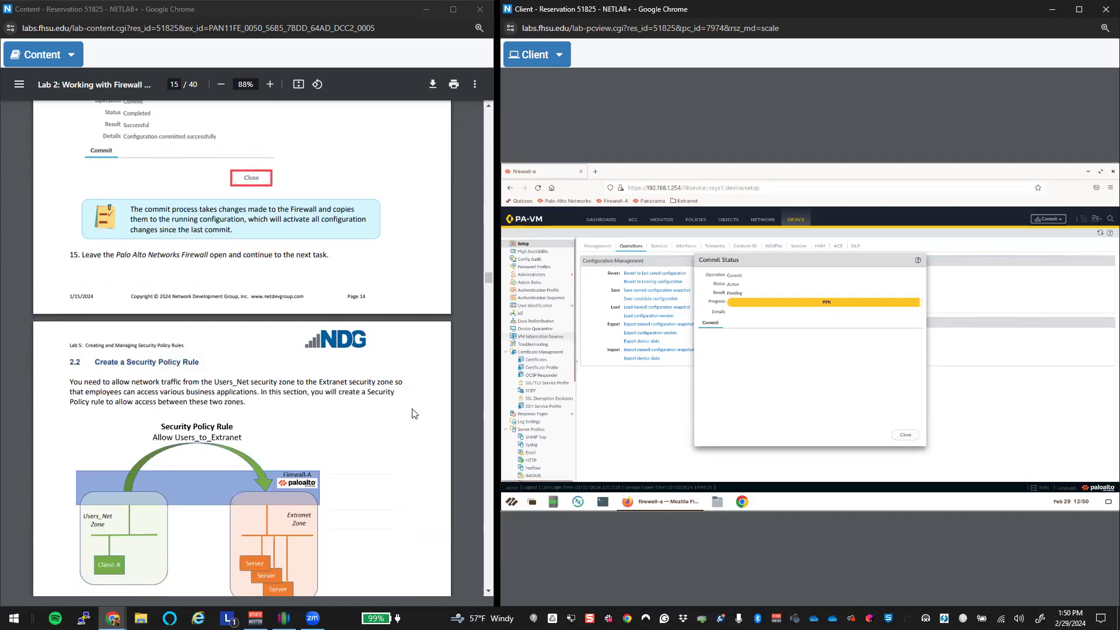
scroll(412, 412, up, 1)
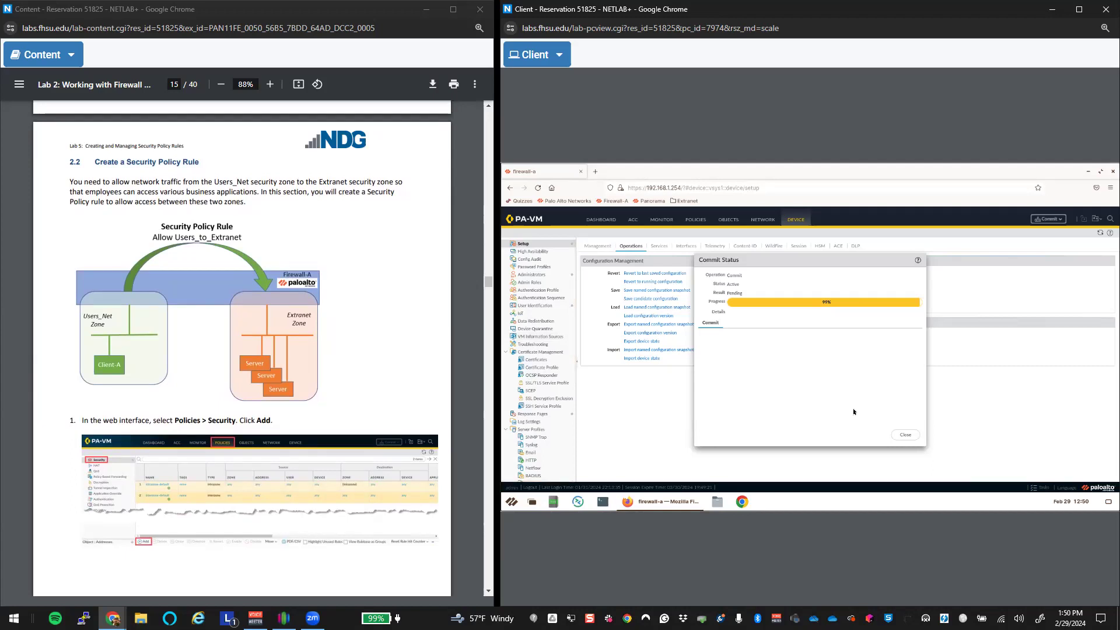
click(902, 436)
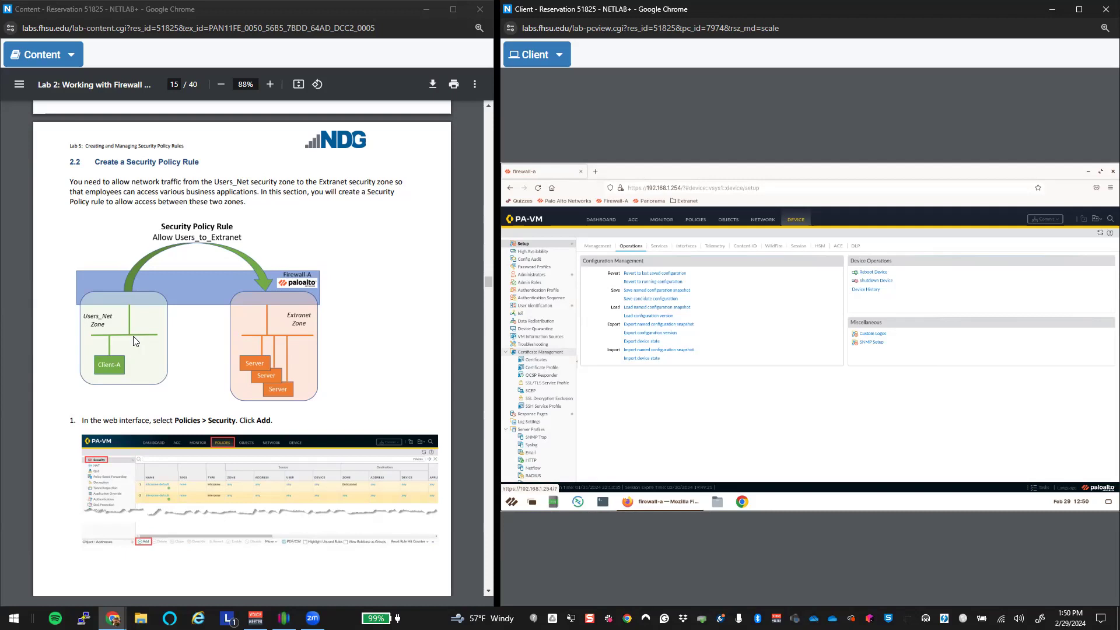
Step: Show the firewall's Security policy rulebase with its two default rules
click(690, 221)
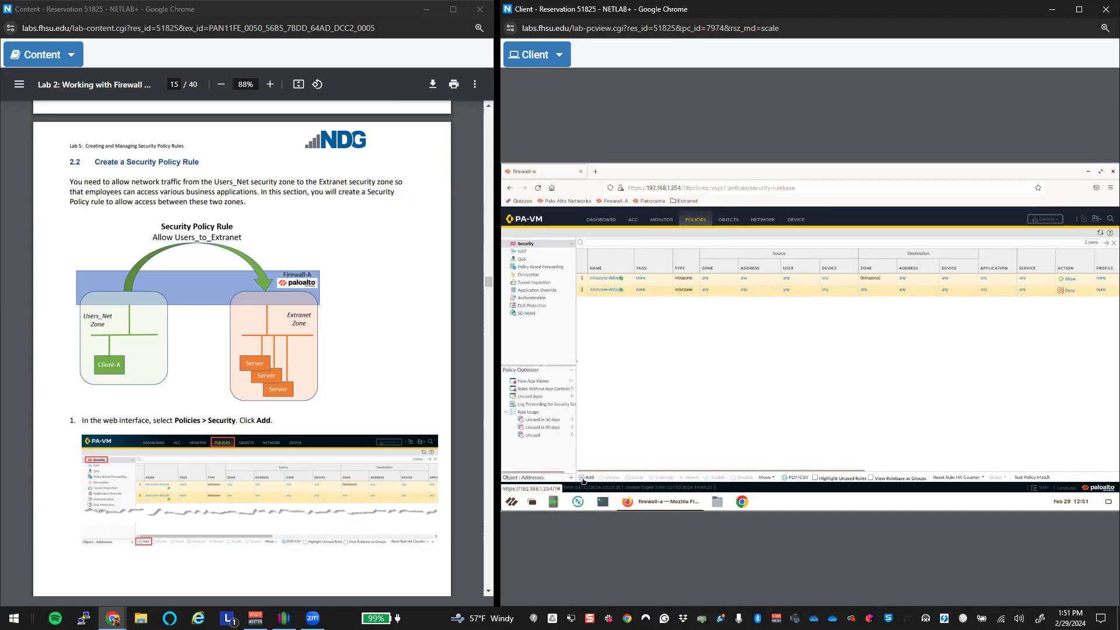
scroll(396, 416, down, 9)
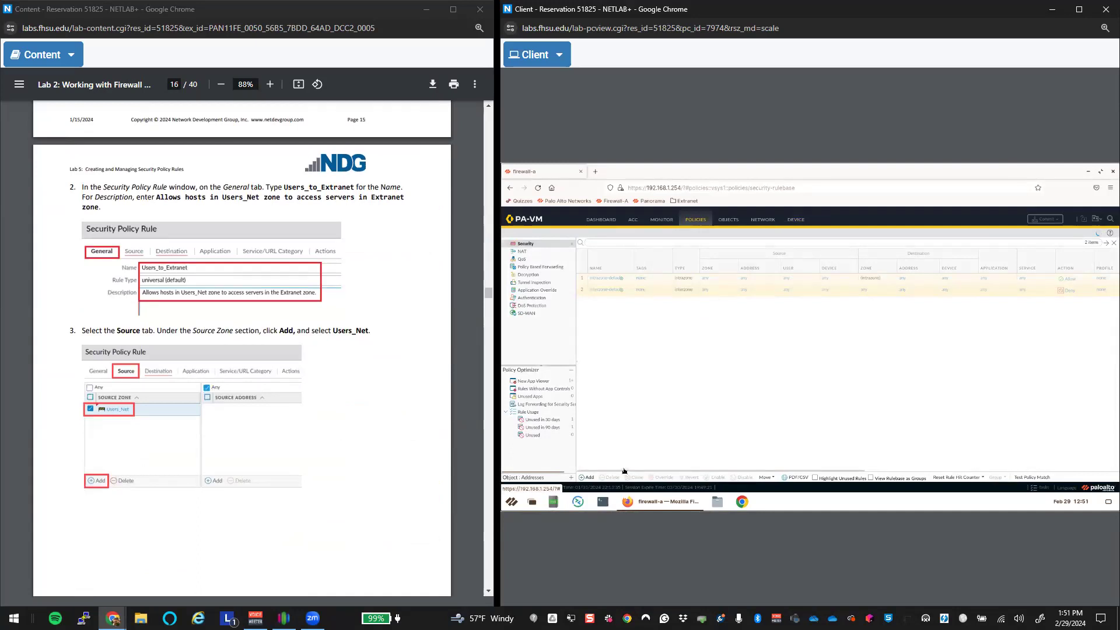
Step: Add a new security rule named Users_to_Extranet, keeping the universal rule type
click(589, 477)
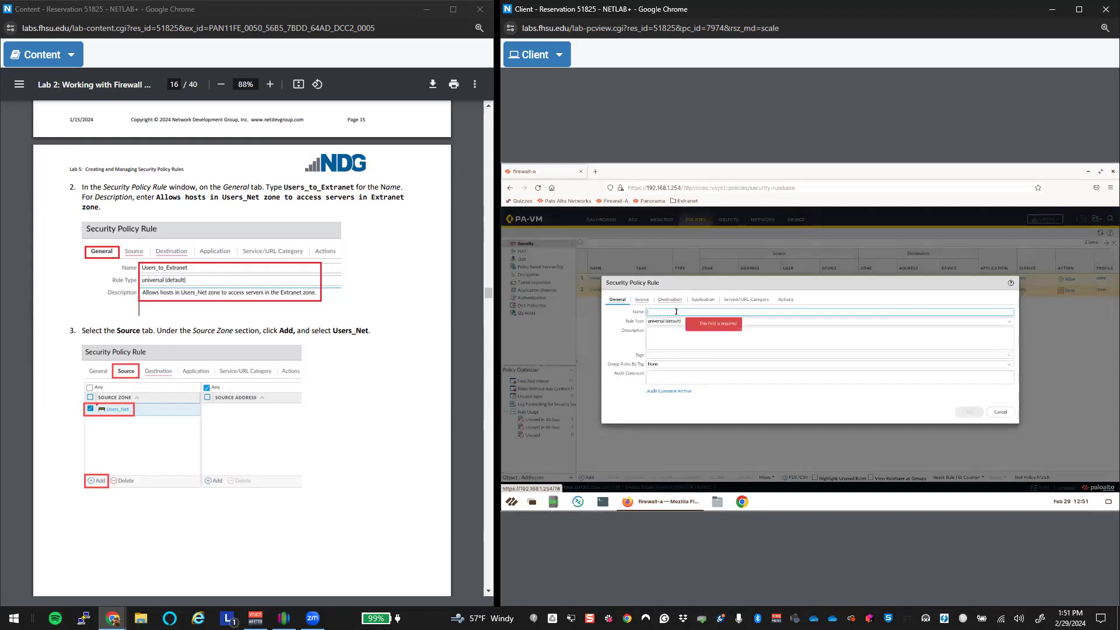
text(Users_to_Extranet)
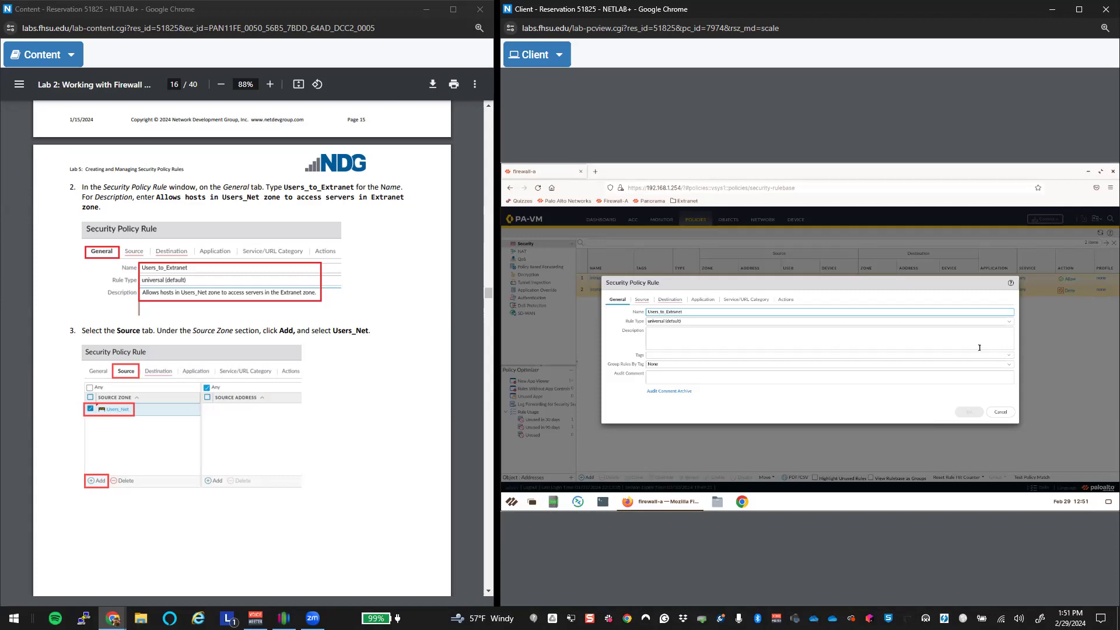
click(1009, 322)
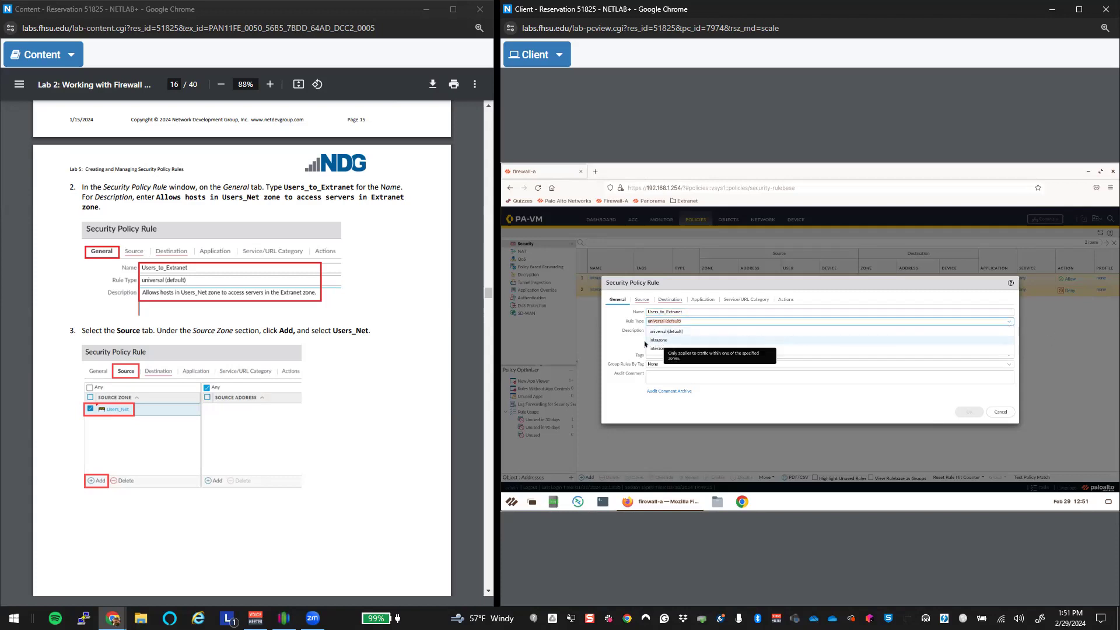
click(668, 338)
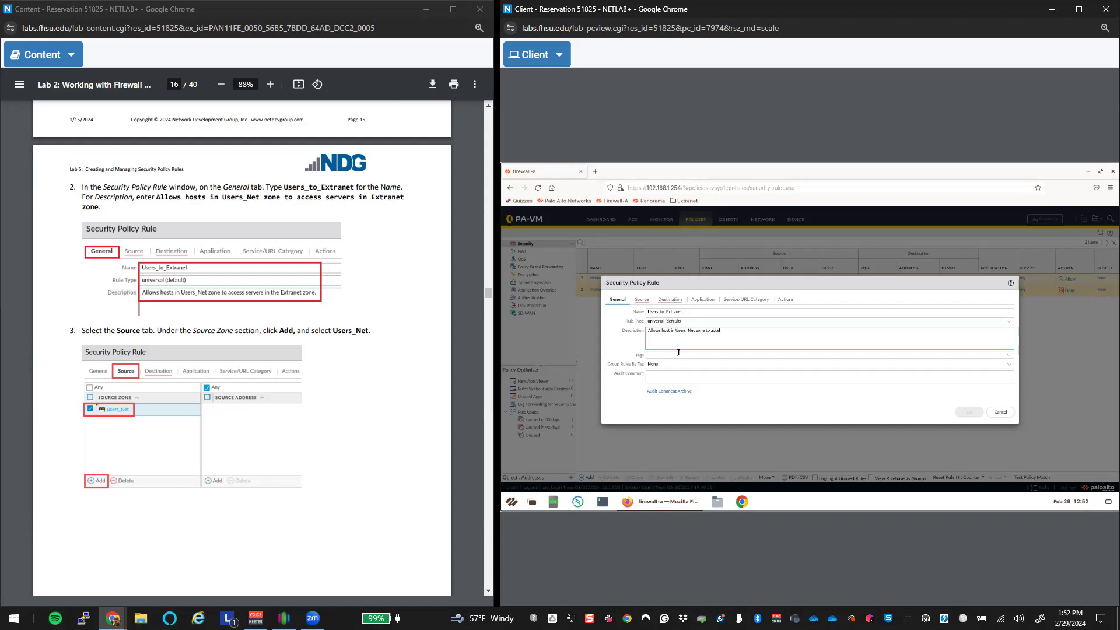
Step: Finish the rule description about Users_Net hosts reaching servers in the Extranet zone
text(the Extranet zone.)
click(642, 299)
click(617, 299)
click(660, 356)
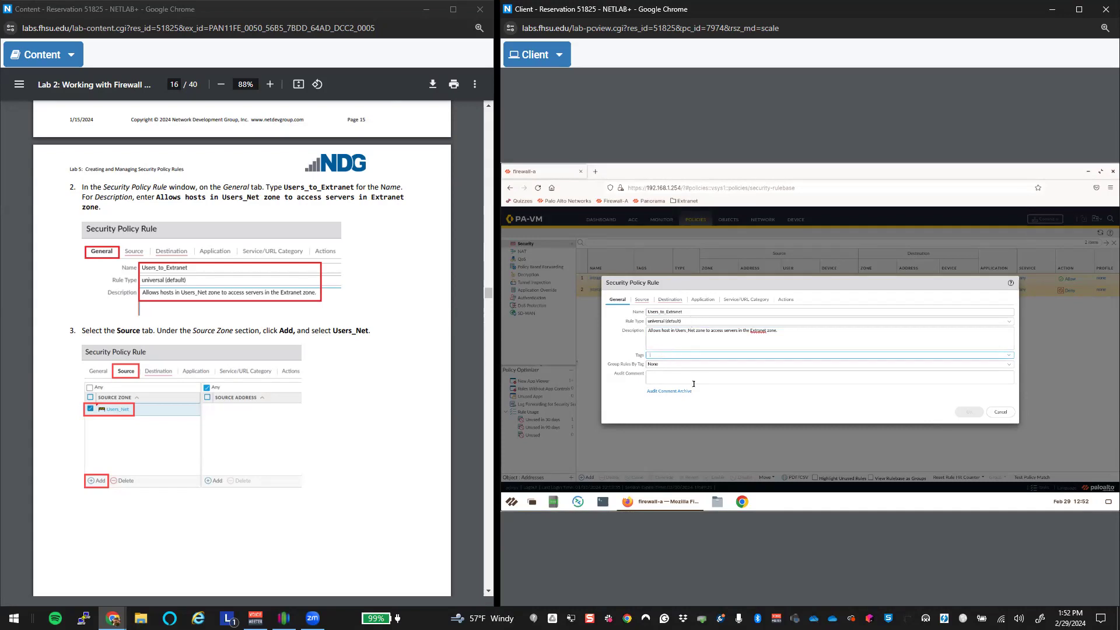
click(661, 376)
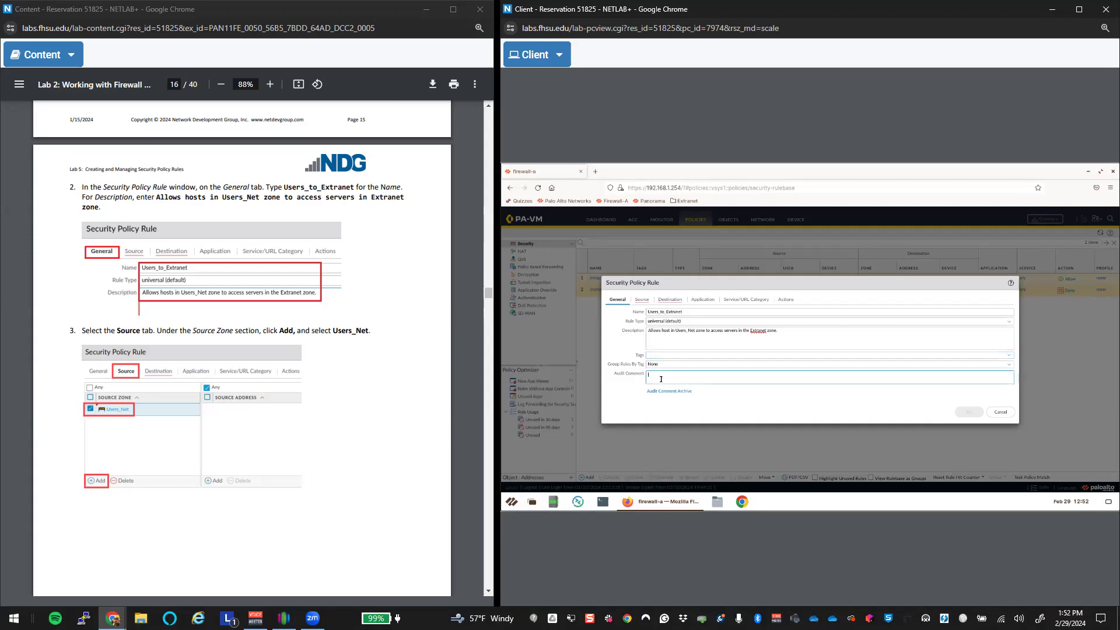
click(642, 300)
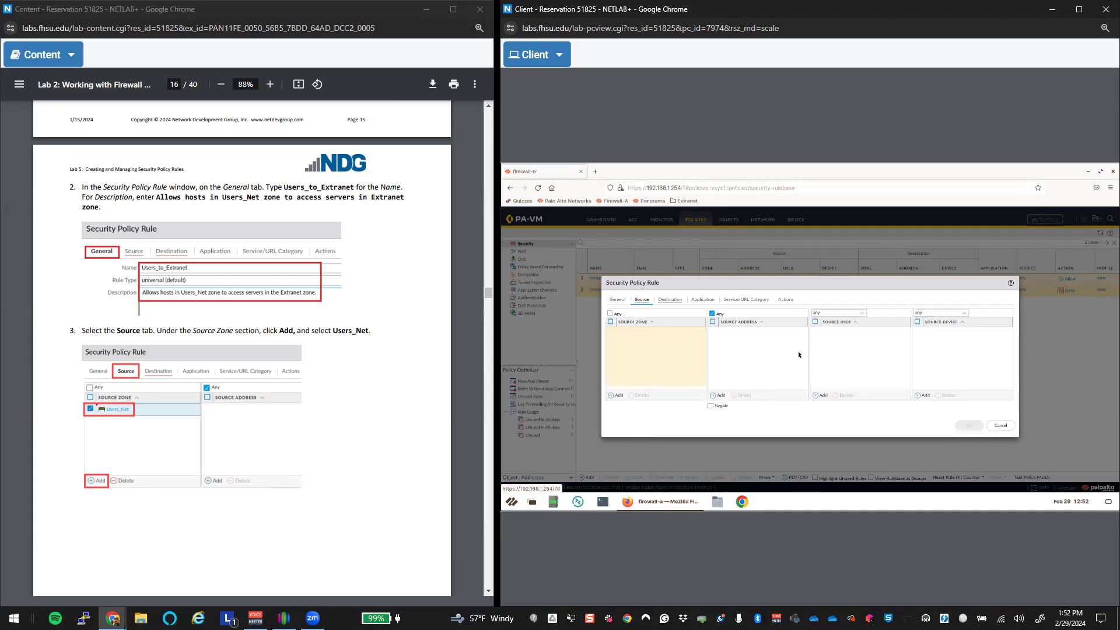
Step: Set the rule's source zone to Users_Net and destination zone to Extranet
click(618, 396)
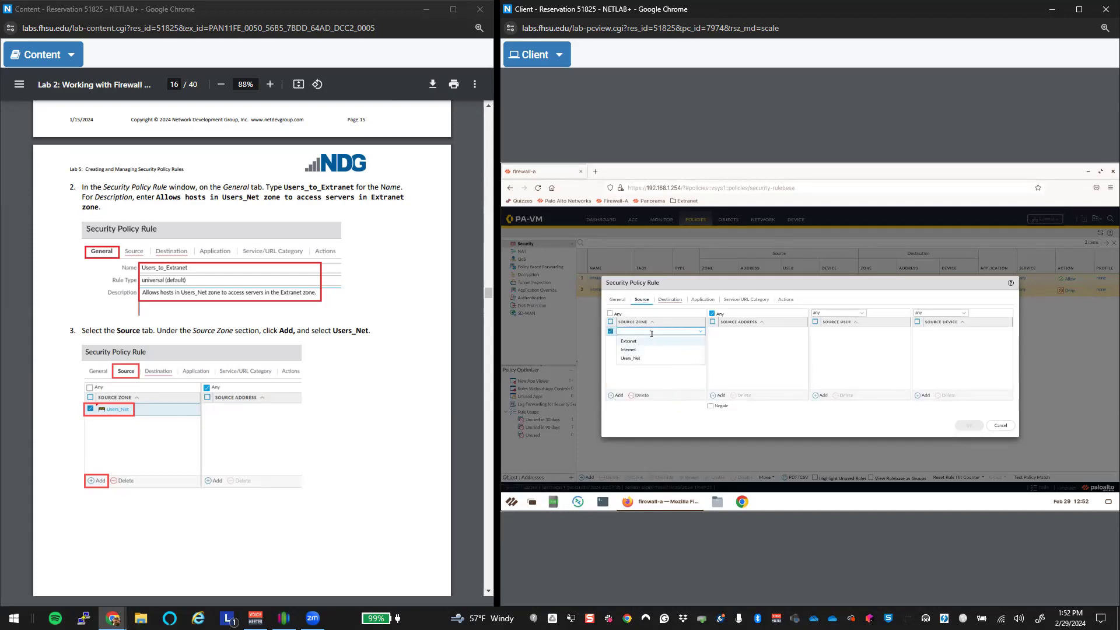
click(641, 360)
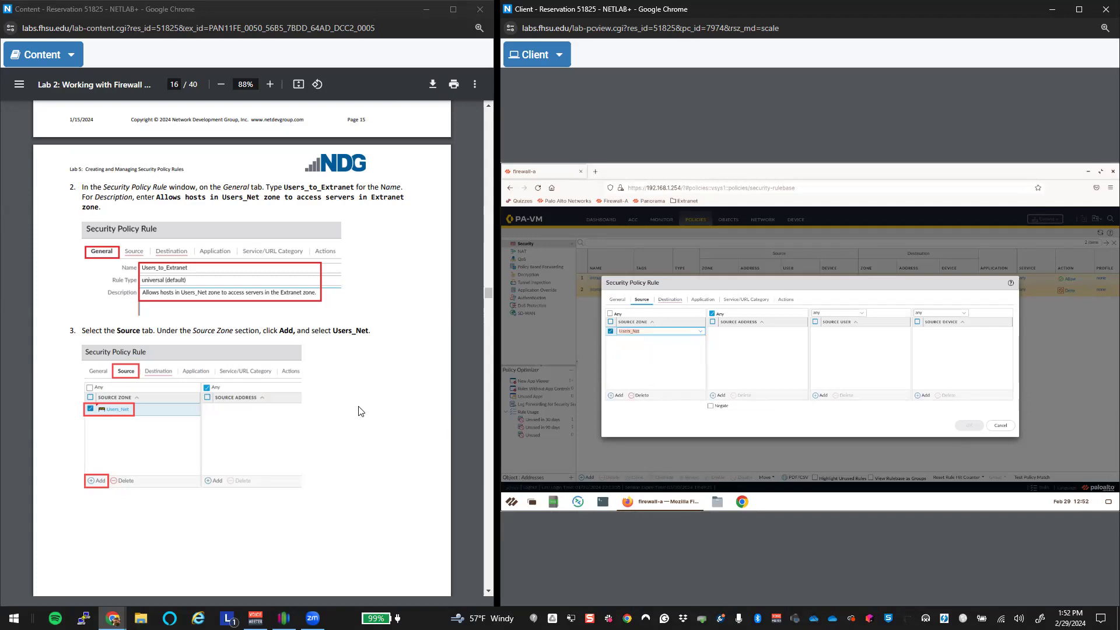
scroll(382, 438, down, 10)
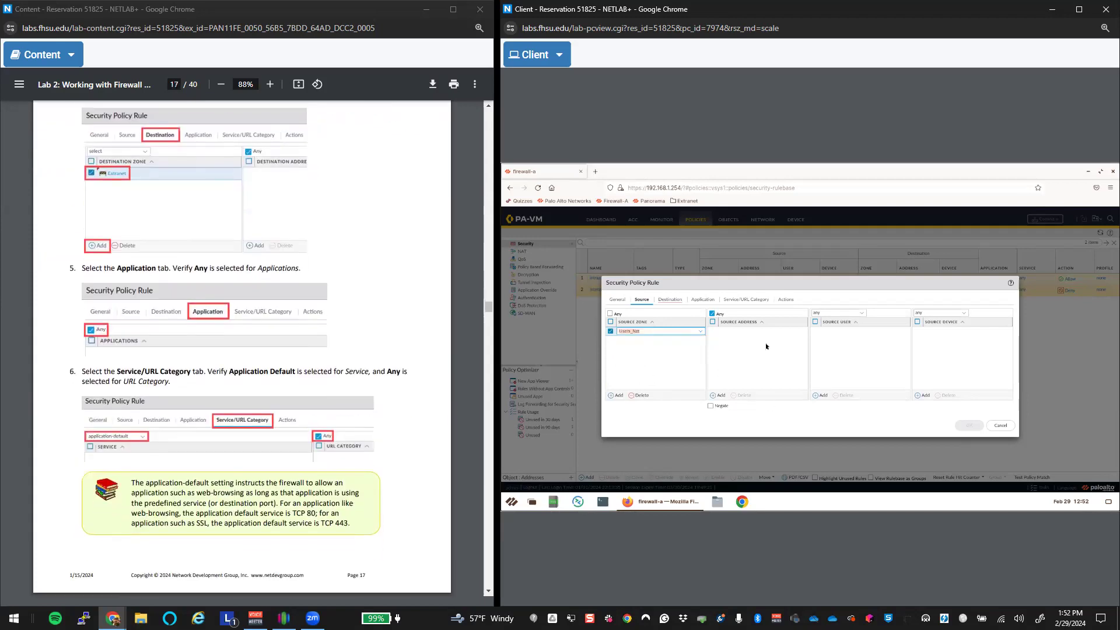
click(668, 302)
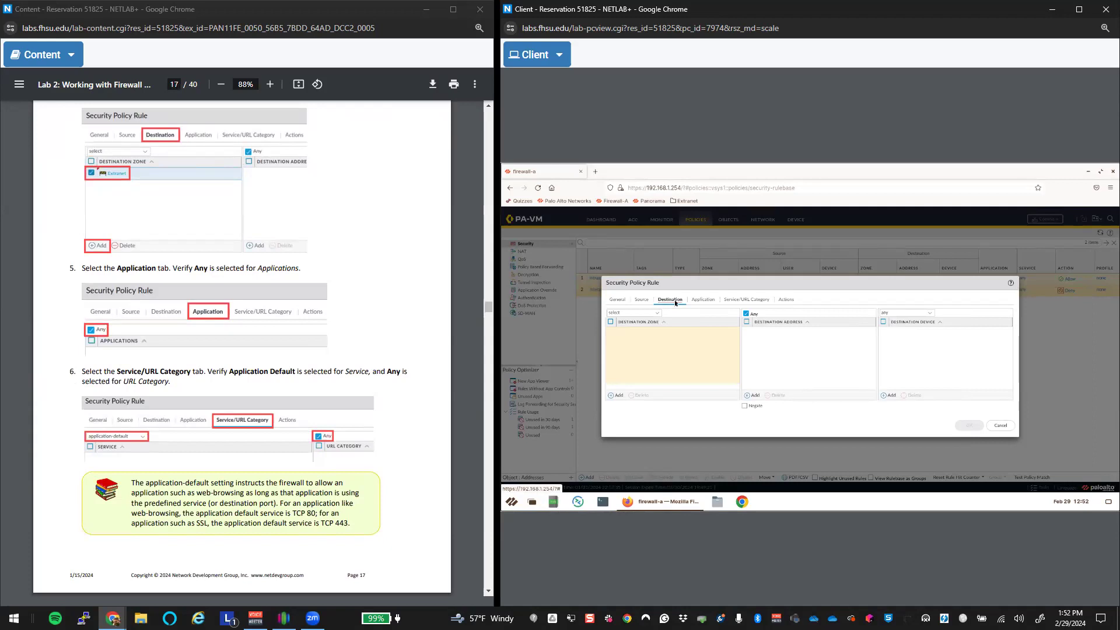
click(619, 395)
click(638, 347)
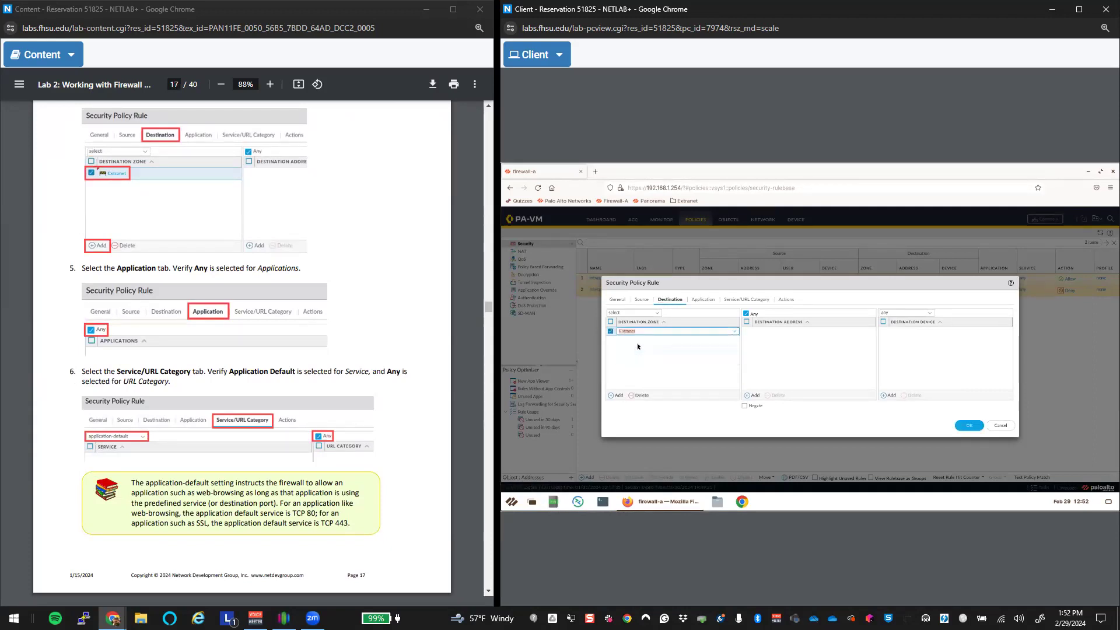
Step: Review the Application and Service/URL Category settings, leaving application-default and Any
click(704, 300)
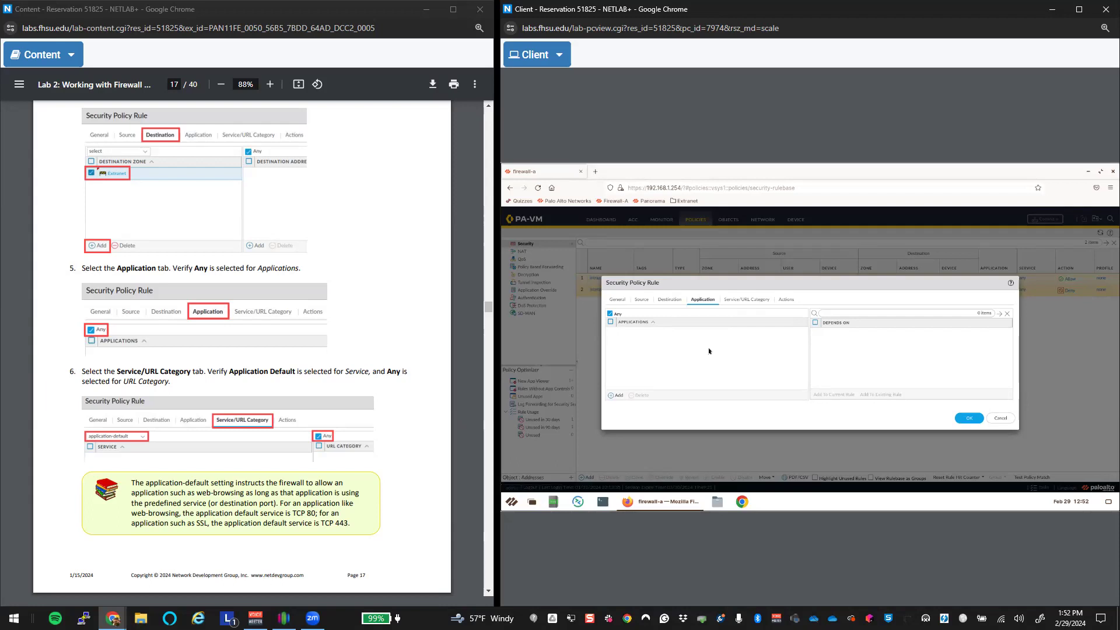
click(749, 301)
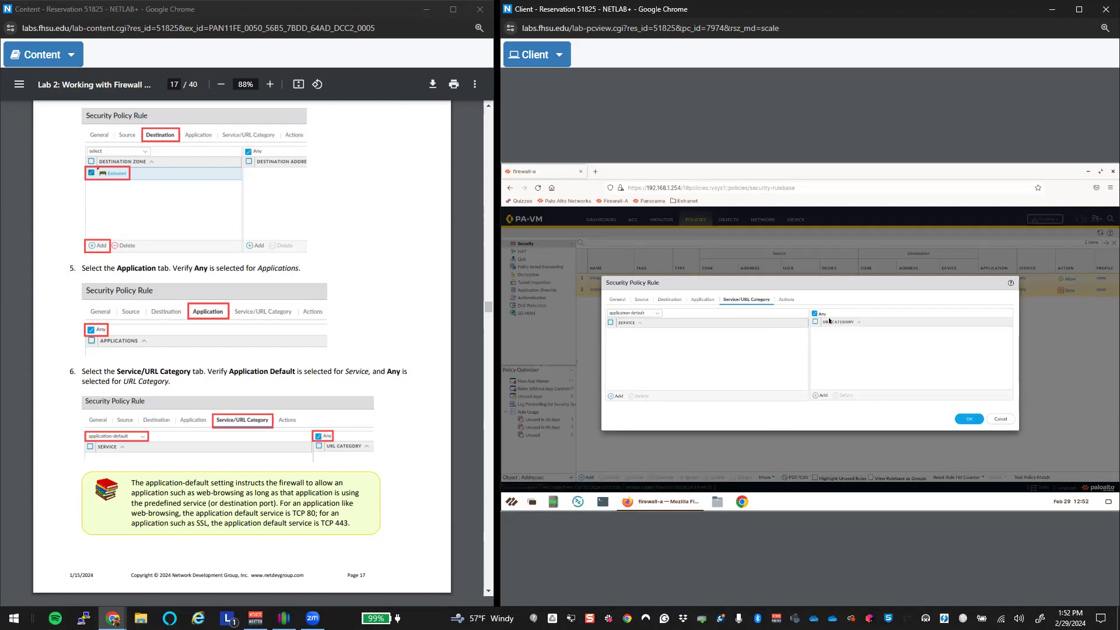
click(704, 300)
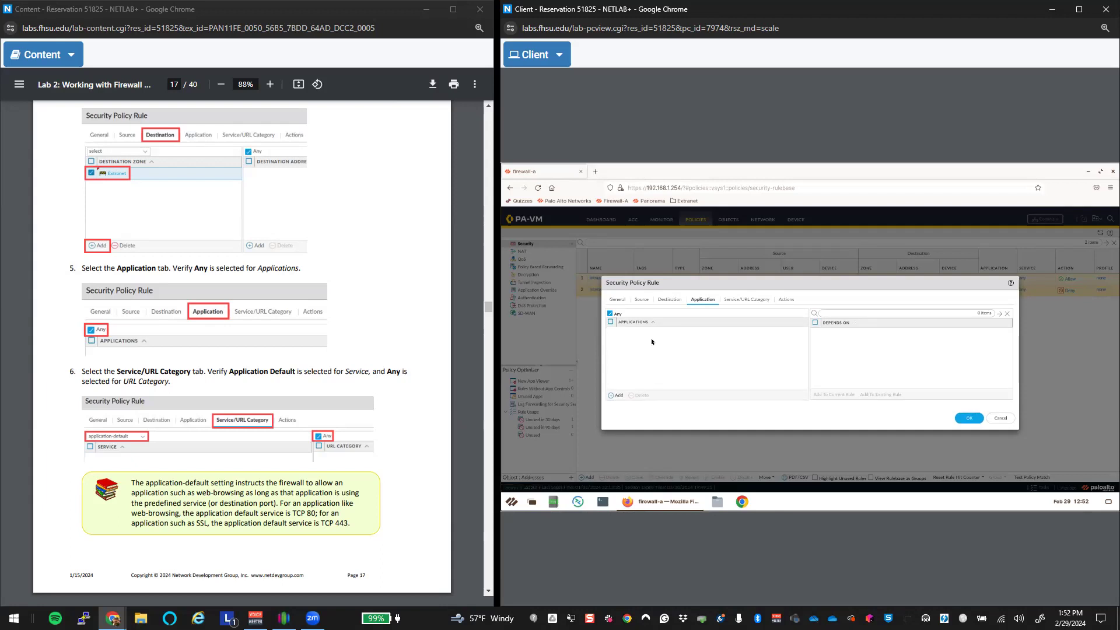
click(746, 301)
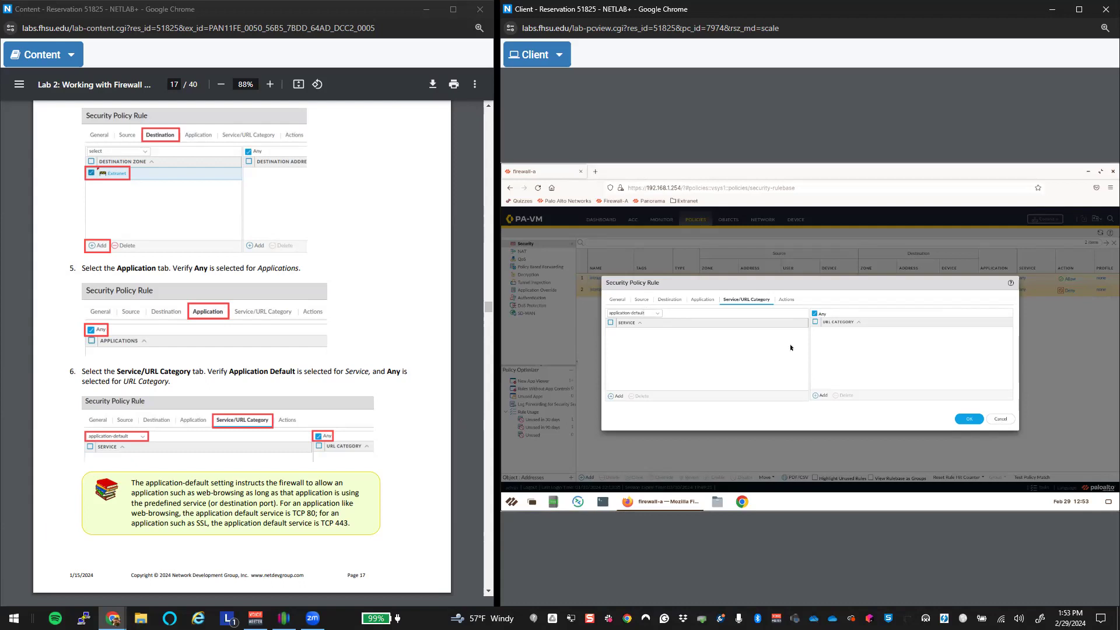
Step: Keep the Allow action and save the Users_to_Extranet rule
scroll(431, 481, down, 8)
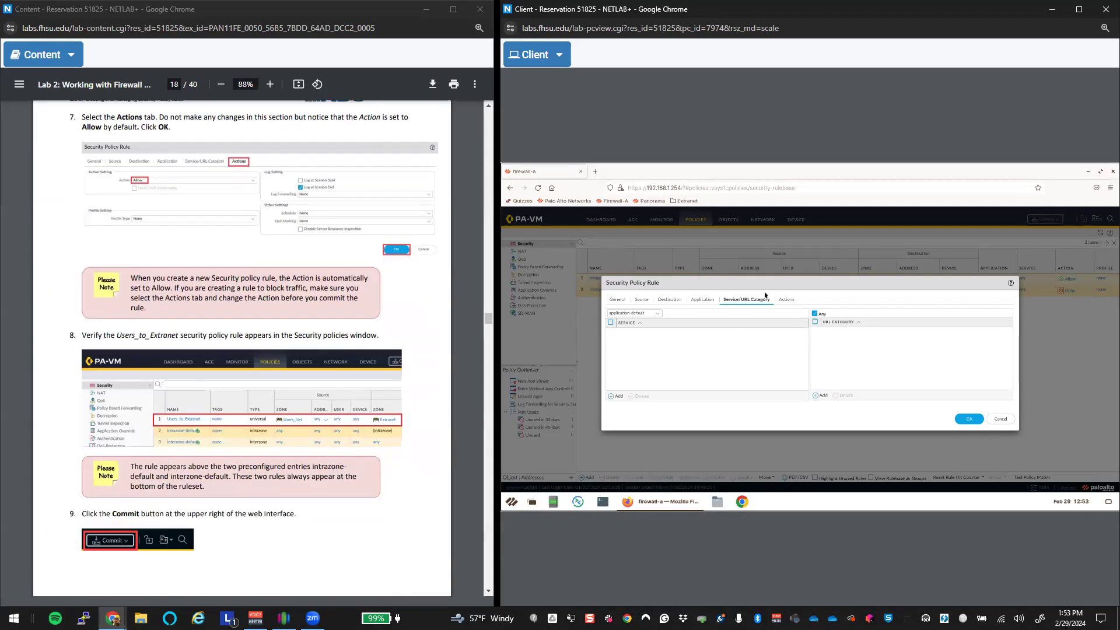
click(791, 300)
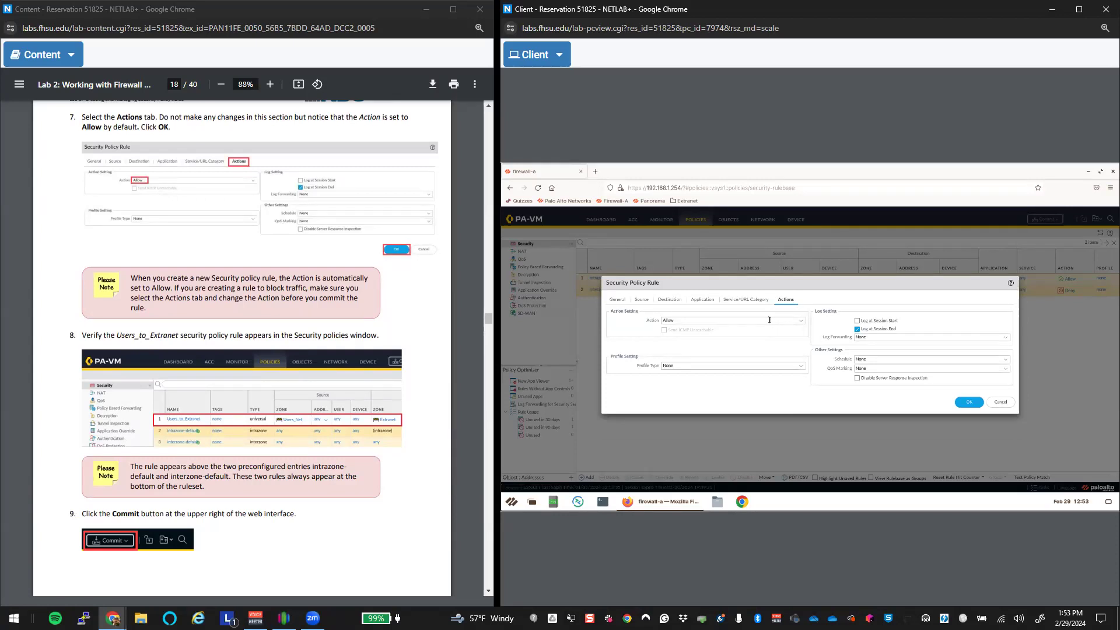
click(971, 403)
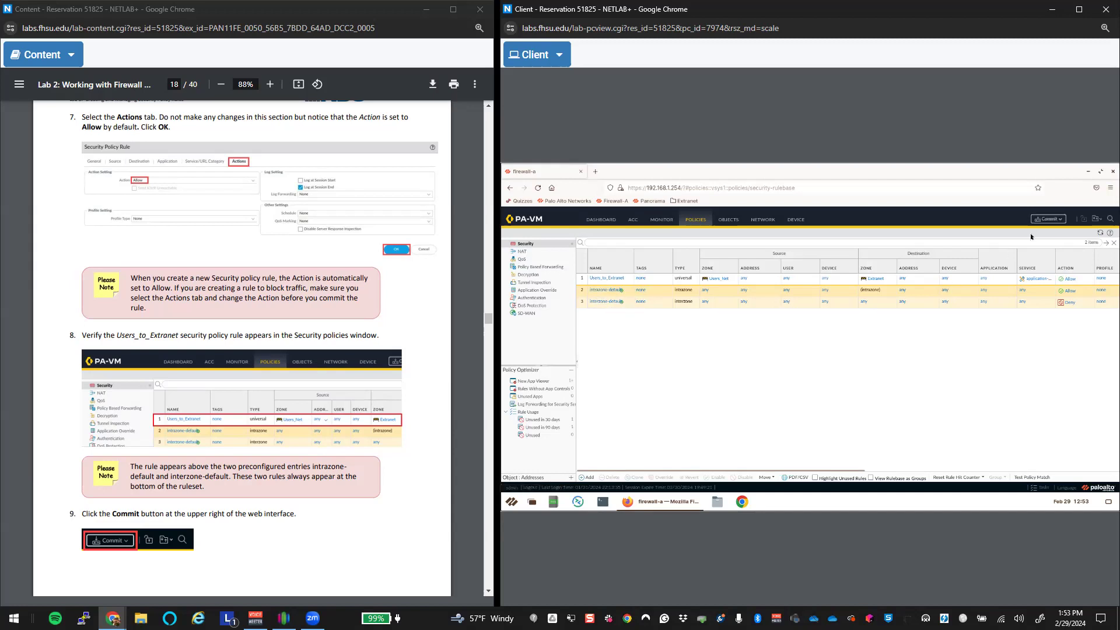
Step: Preview the commit window, then start a ping to 8.8.8.8 in a Client terminal
click(1048, 219)
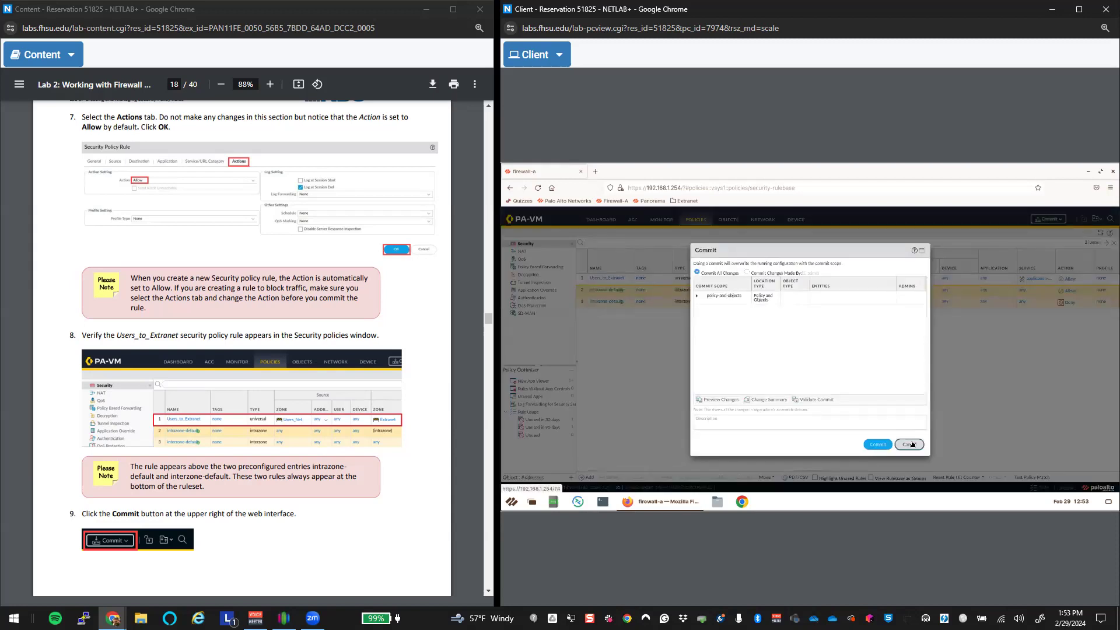
click(913, 444)
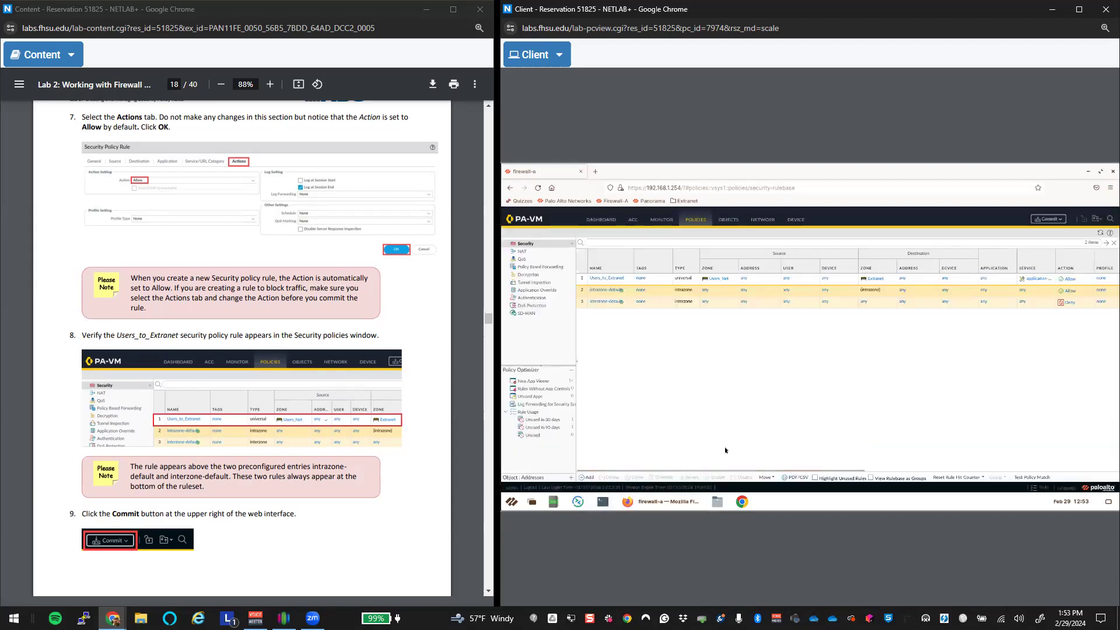
key(ctrl+alt+t)
text(ping 8.8.8.8)
key(Return)
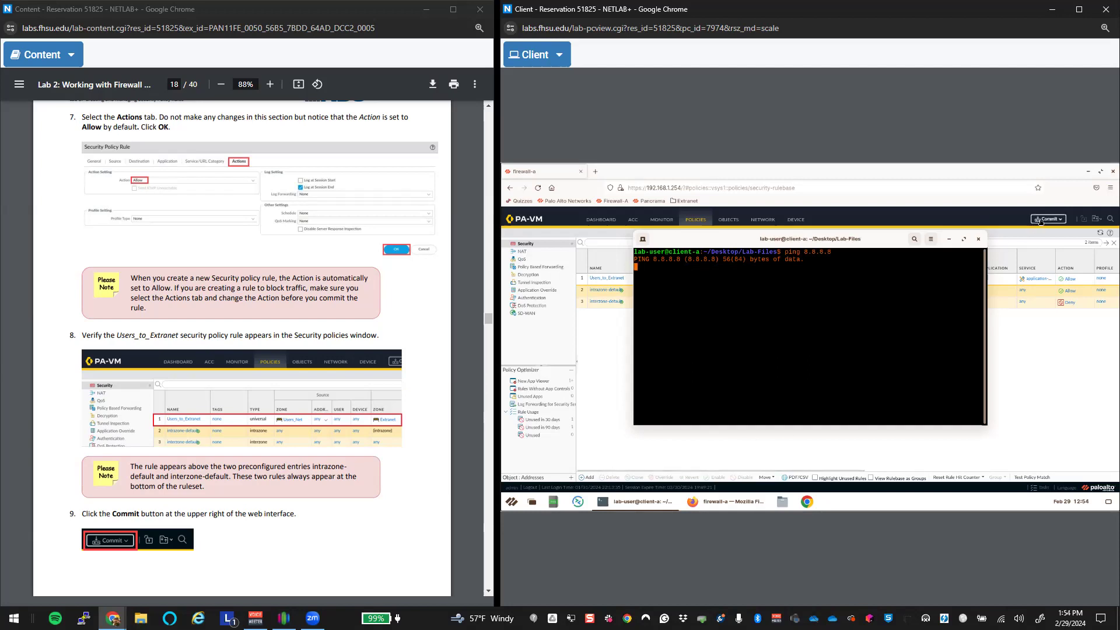
Step: Commit the firewall configuration with the new Users_to_Extranet rule
click(1019, 239)
click(1050, 218)
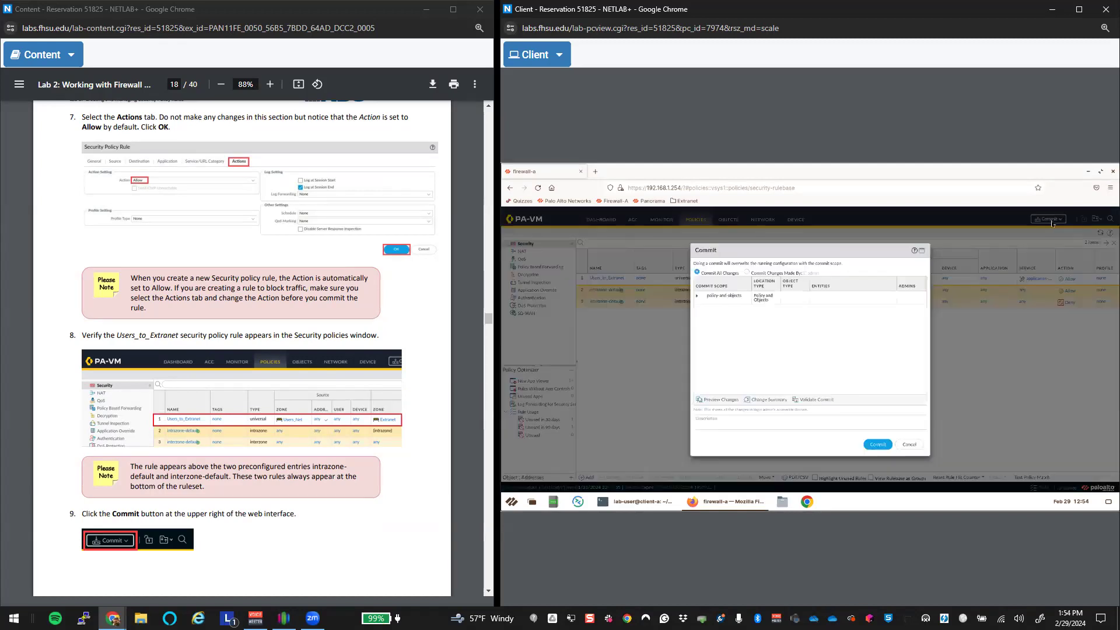
click(876, 446)
scroll(336, 417, down, 12)
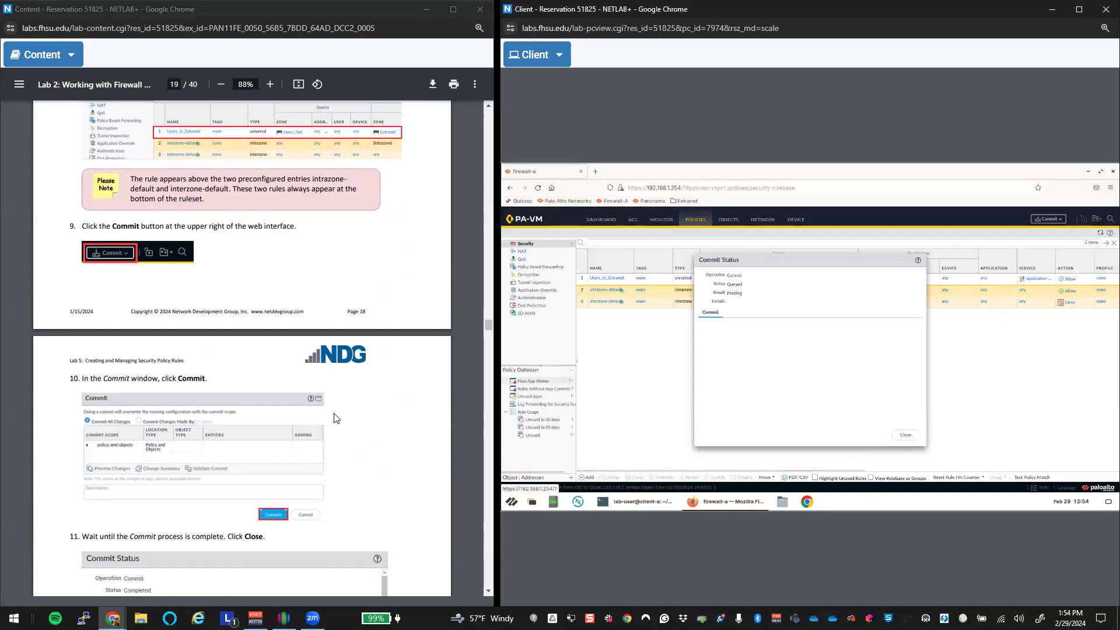
Step: Arrange the ping terminal and Commit Status windows, then close the completed commit status
scroll(337, 414, down, 4)
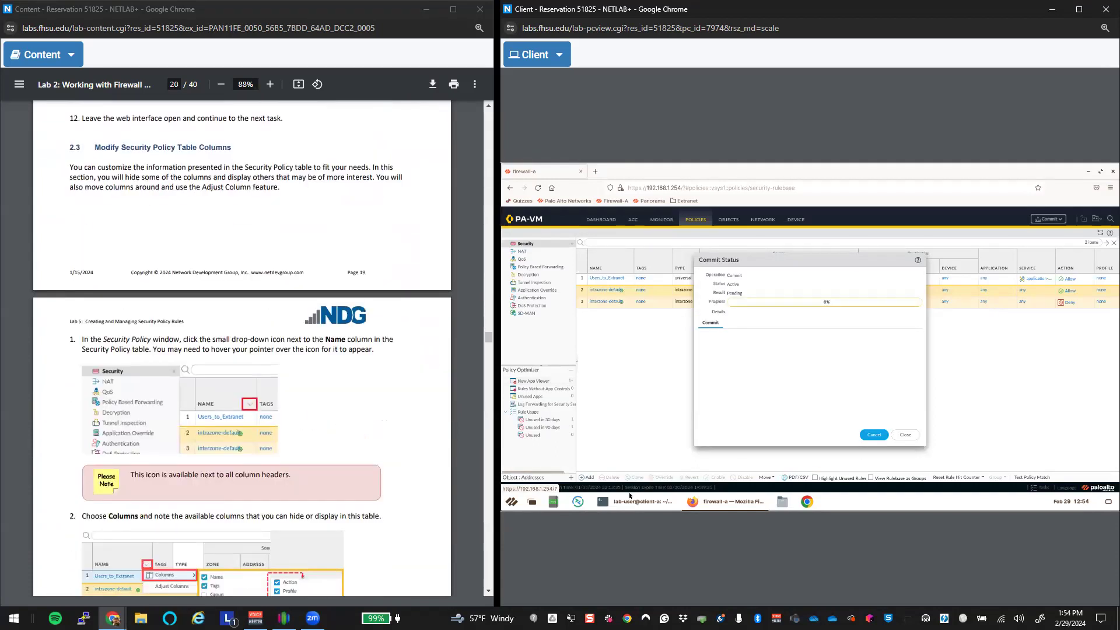
click(671, 501)
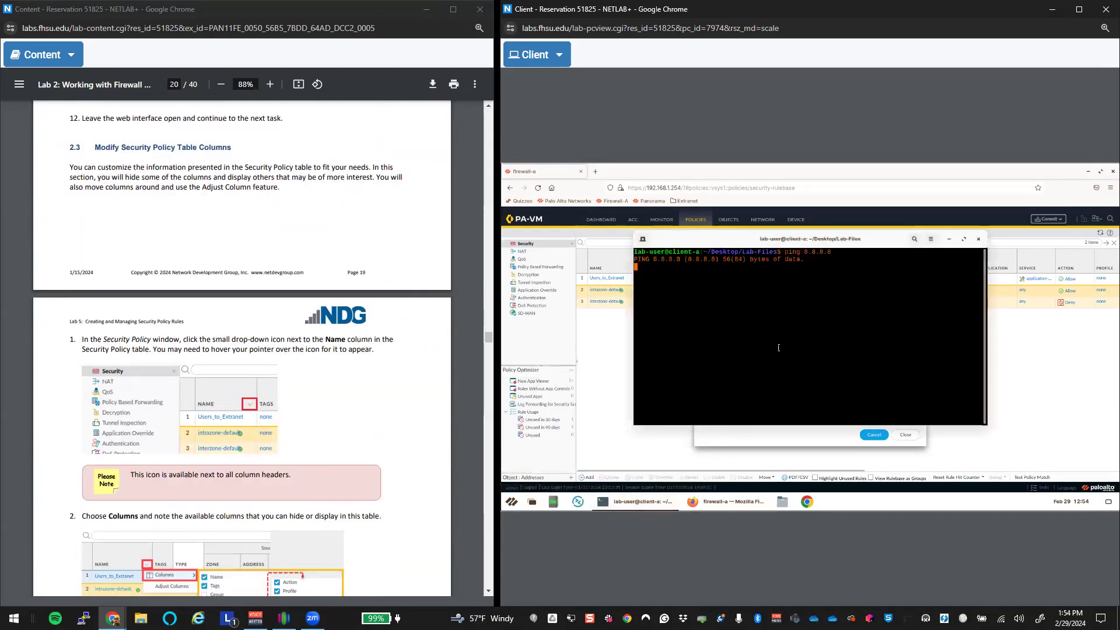
drag(834, 243, 758, 213)
drag(870, 274, 772, 268)
click(928, 262)
drag(928, 262, 1034, 253)
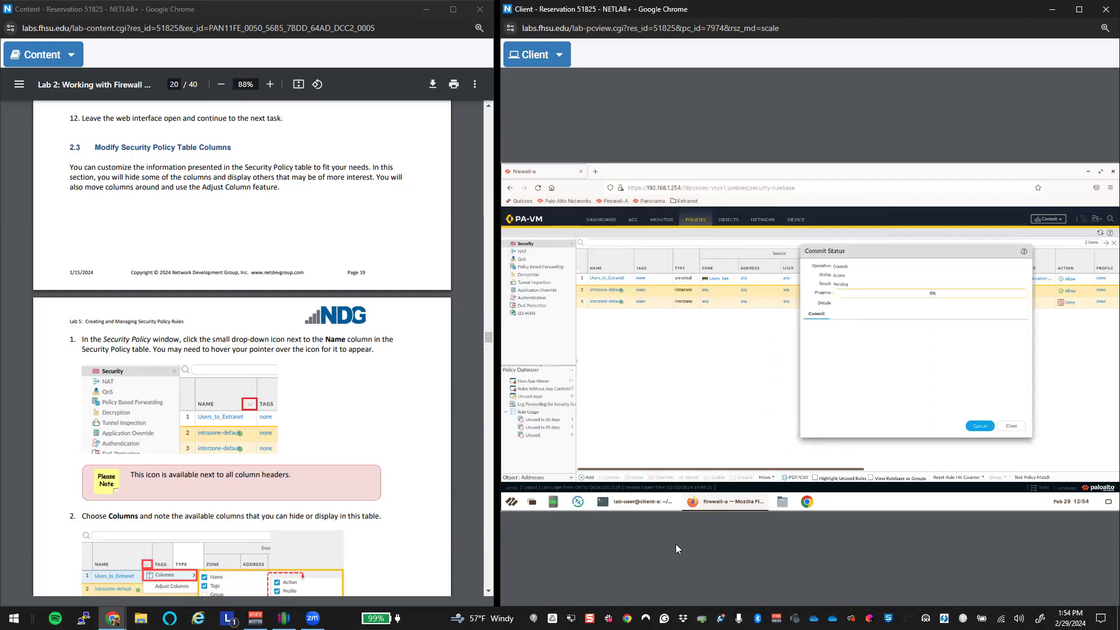
click(637, 502)
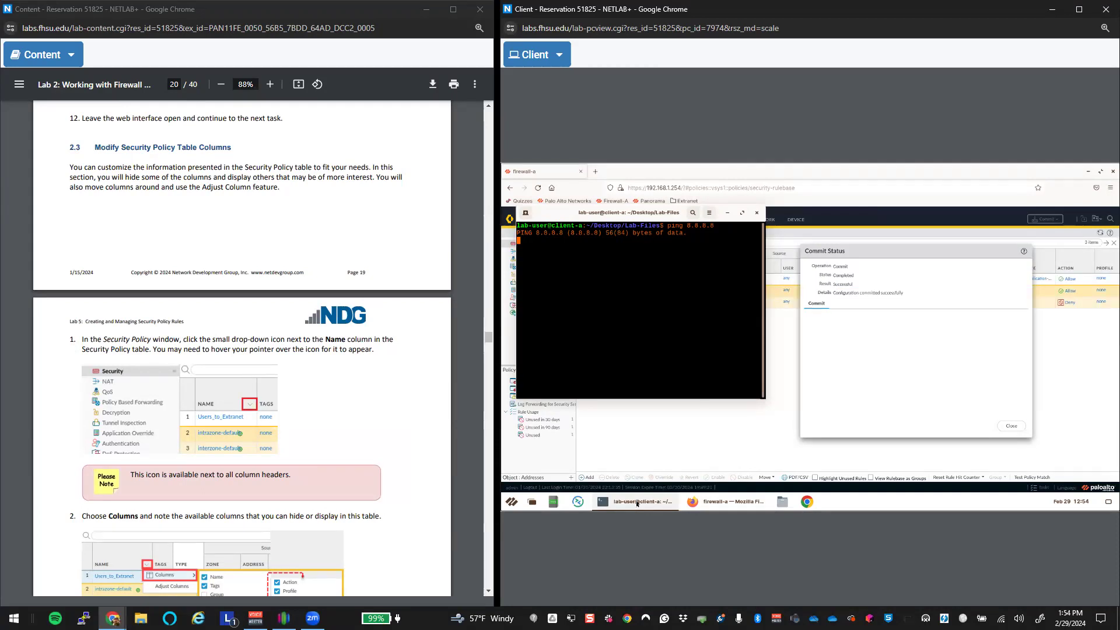
click(1006, 430)
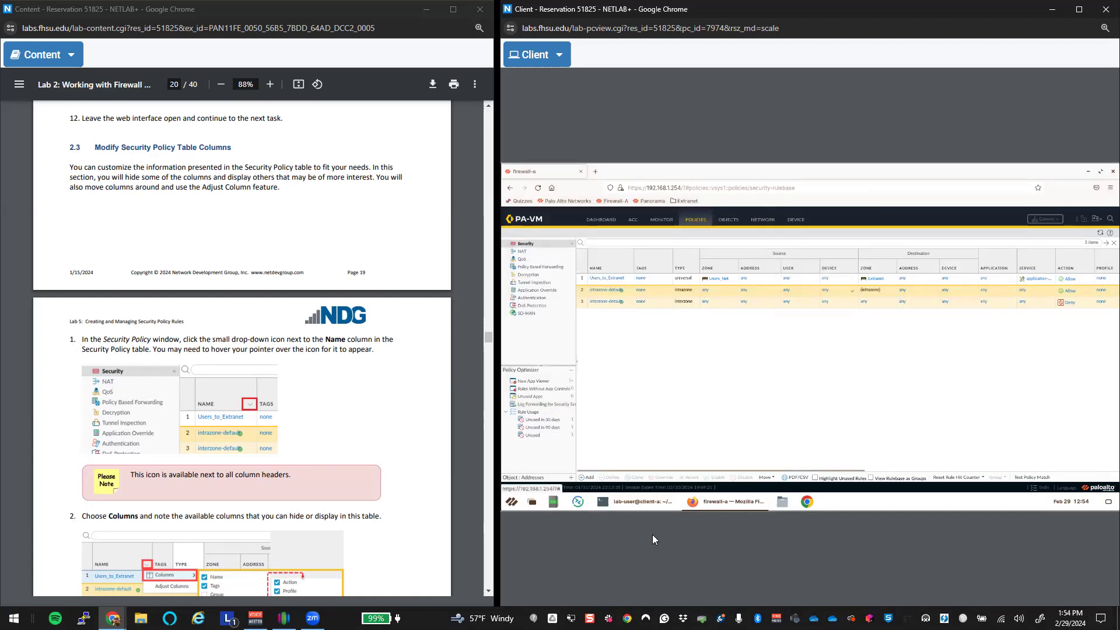
Step: Stop the unanswered ping to 8.8.8.8 and run it again
click(646, 507)
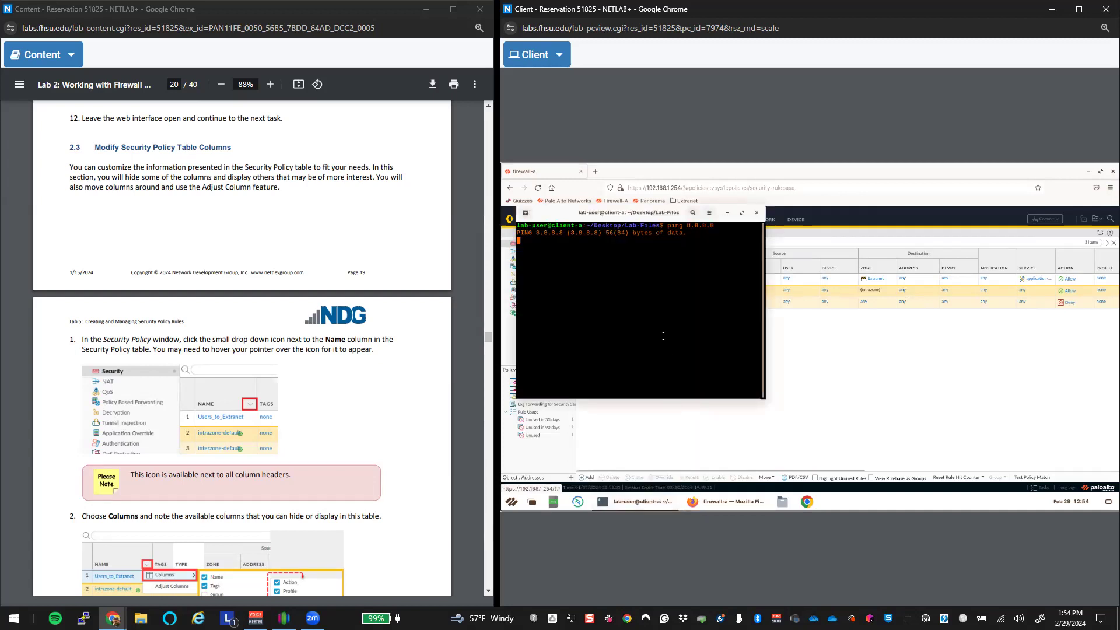
key(ctrl+c)
key(Up)
key(Return)
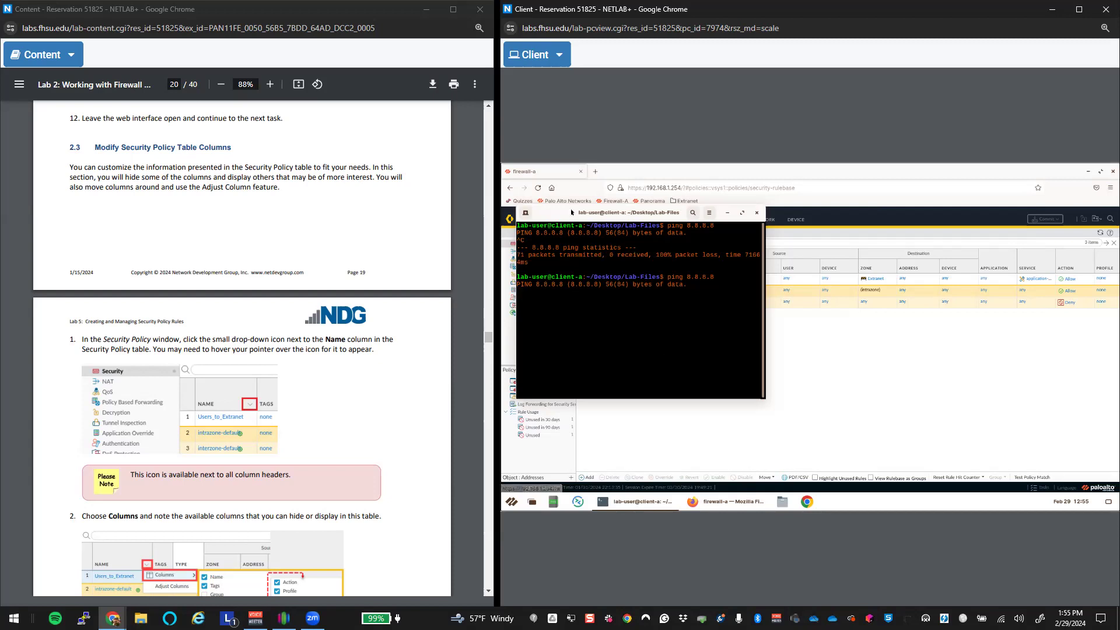
Step: Move the ping terminal off the policy table and minimize it
drag(680, 209, 1013, 271)
drag(889, 304, 893, 321)
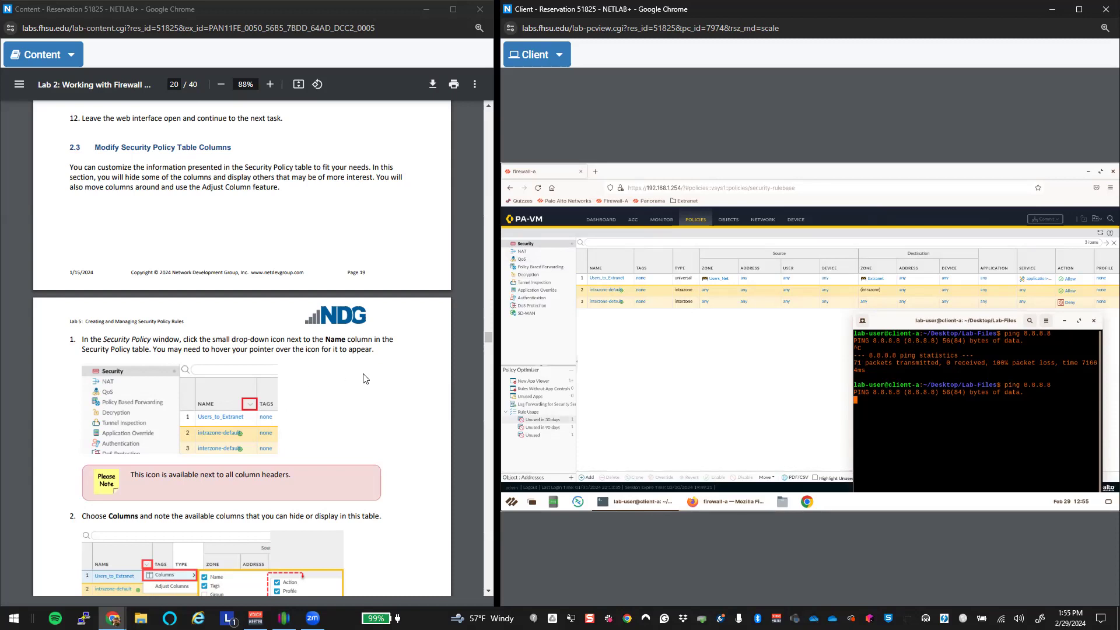
scroll(365, 378, down, 1)
scroll(365, 378, up, 1)
click(1064, 322)
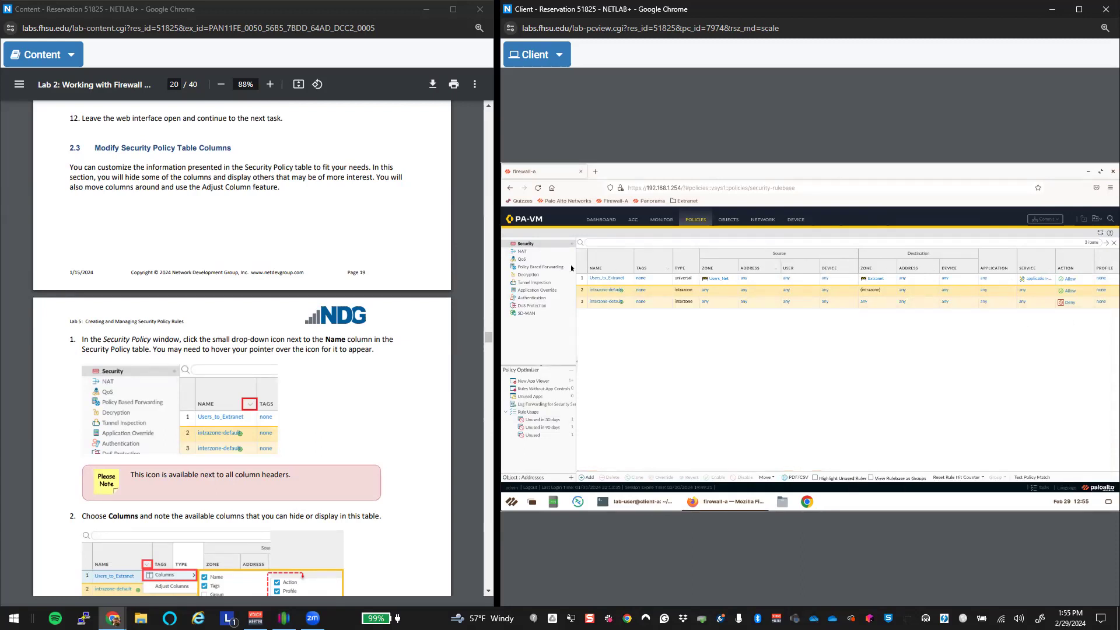
Step: Hide the Type, Source Device, Destination Device and Options columns in the rules table
click(630, 271)
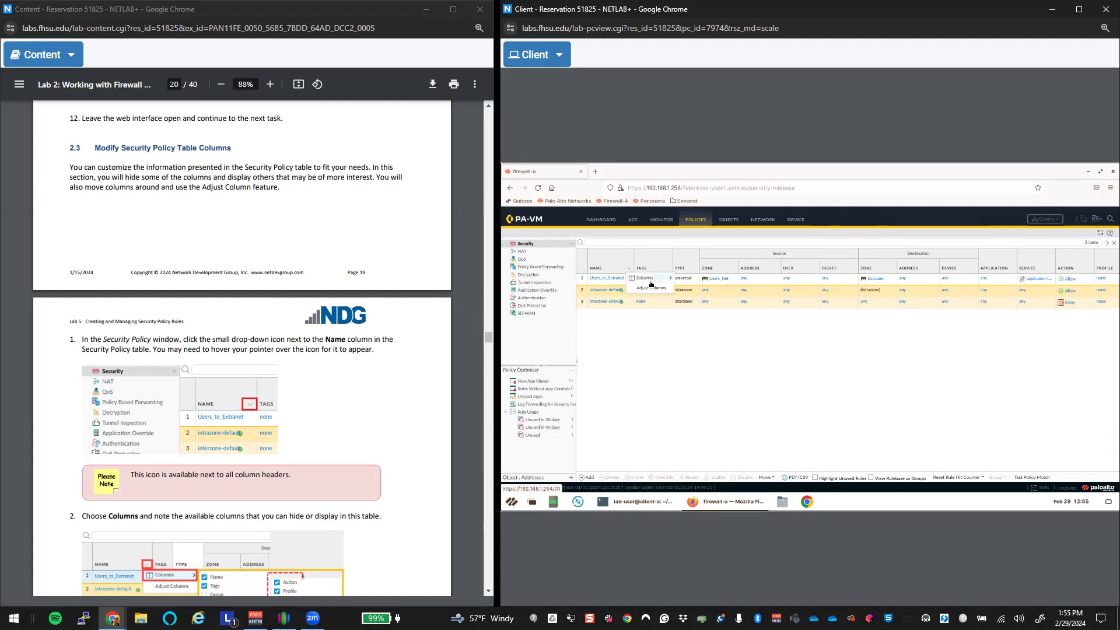
mouse_move(651, 283)
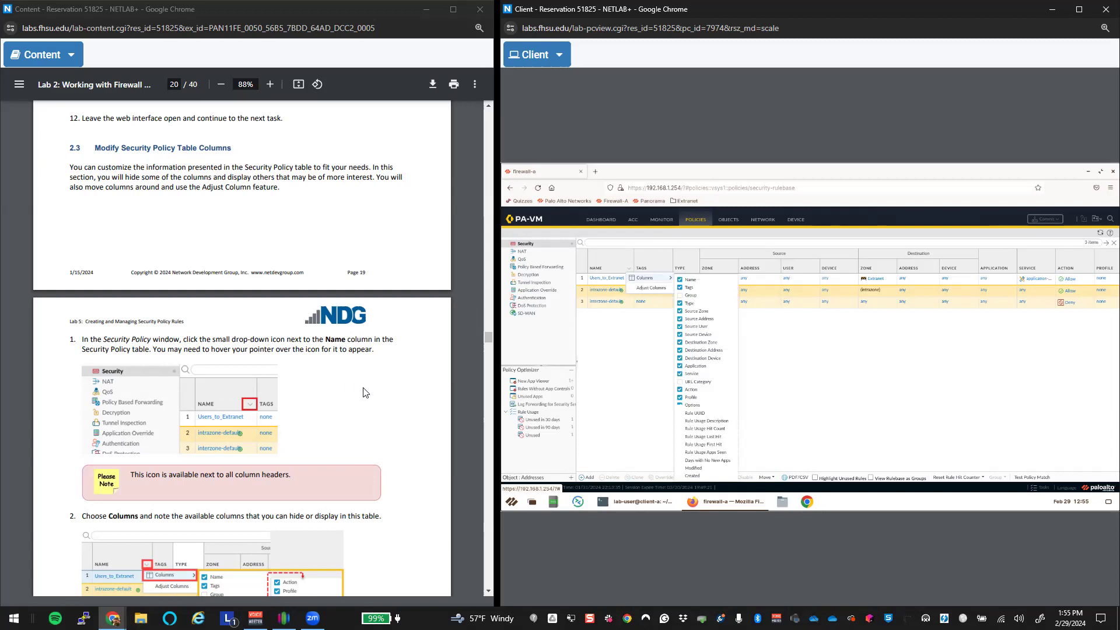
scroll(365, 392, down, 5)
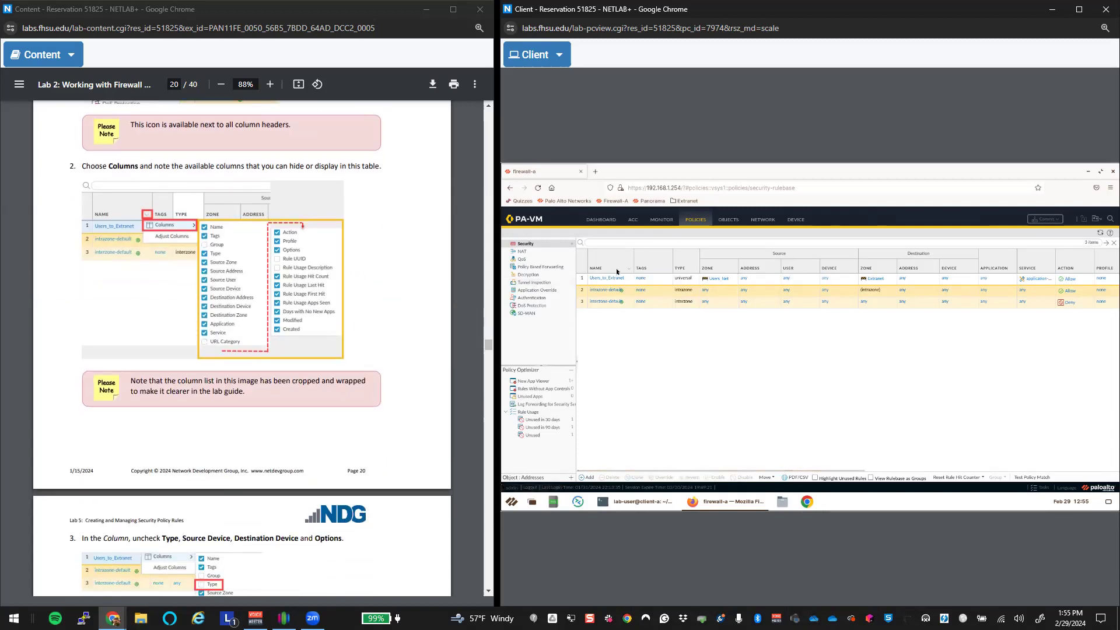
scroll(375, 361, down, 5)
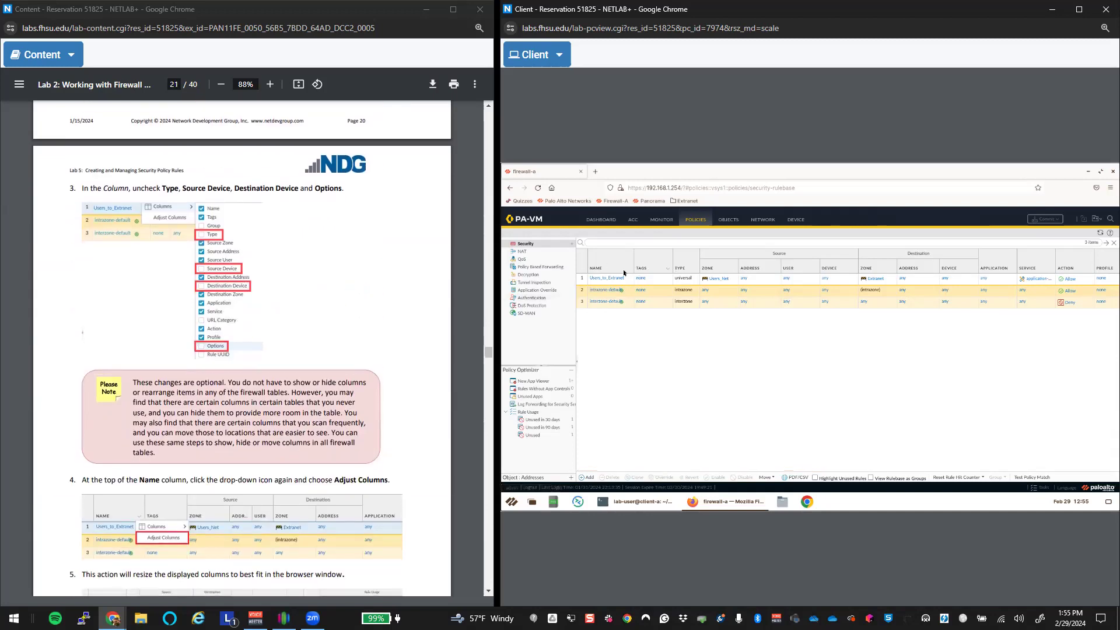
click(629, 272)
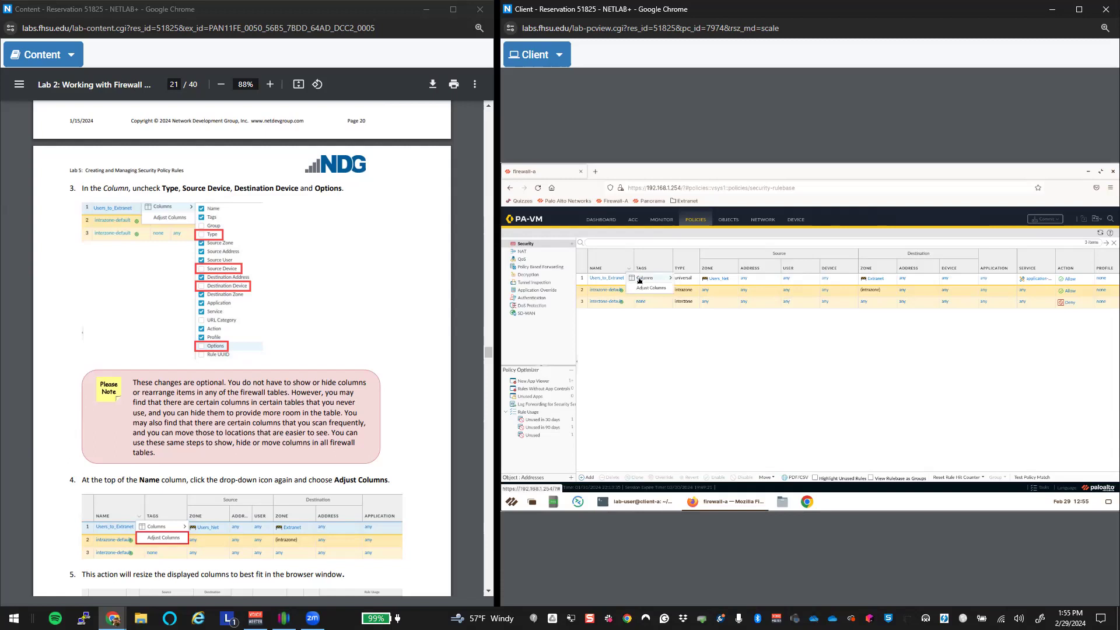
mouse_move(653, 280)
click(681, 304)
click(680, 335)
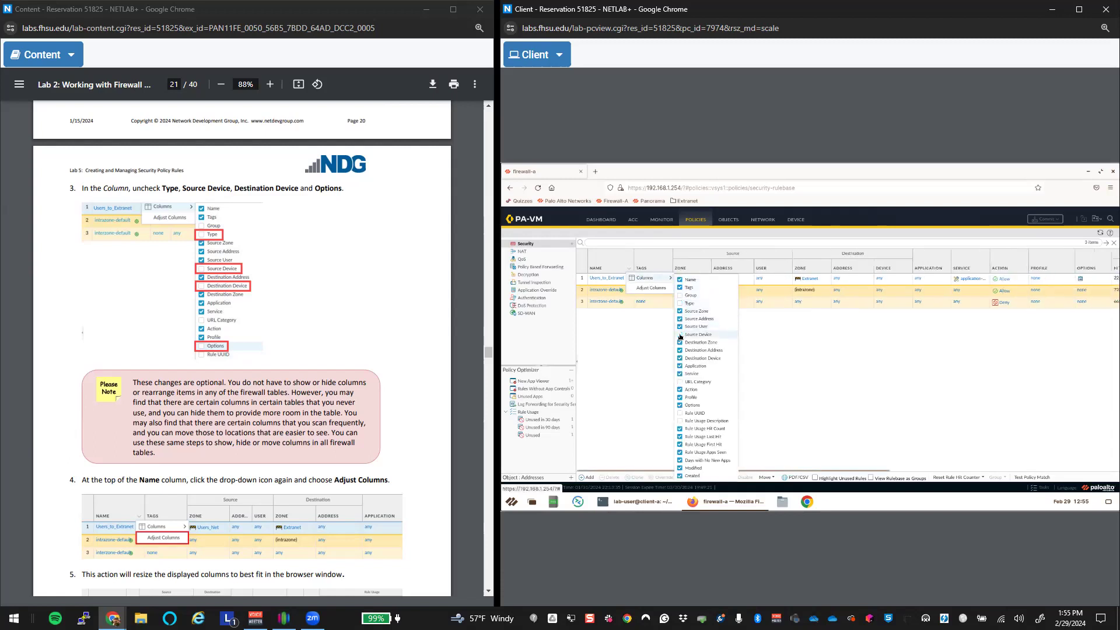
click(679, 358)
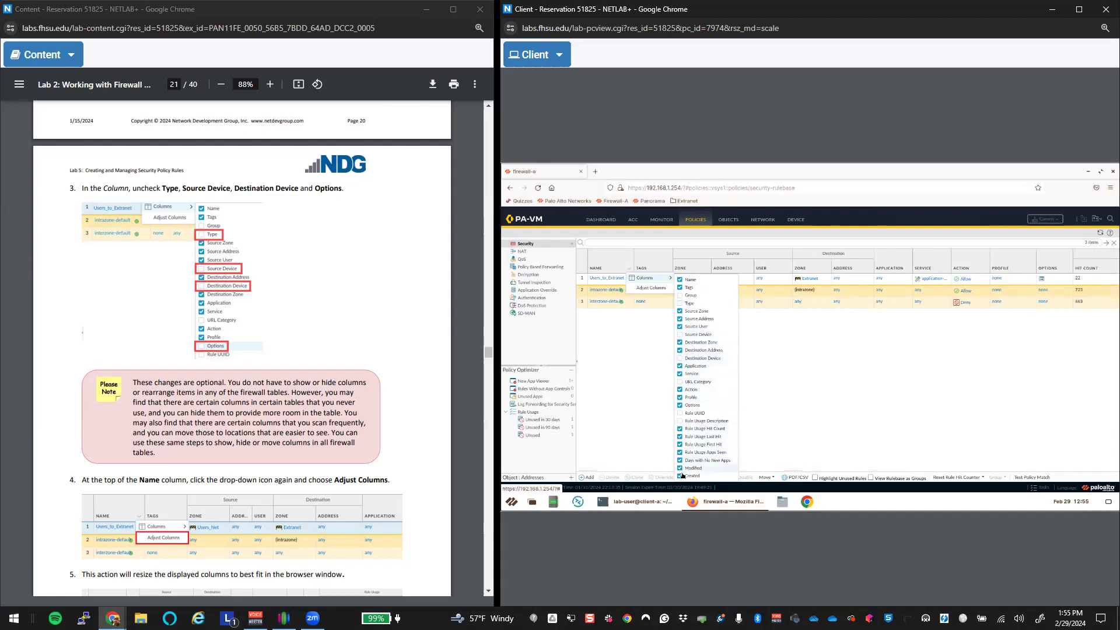
click(680, 405)
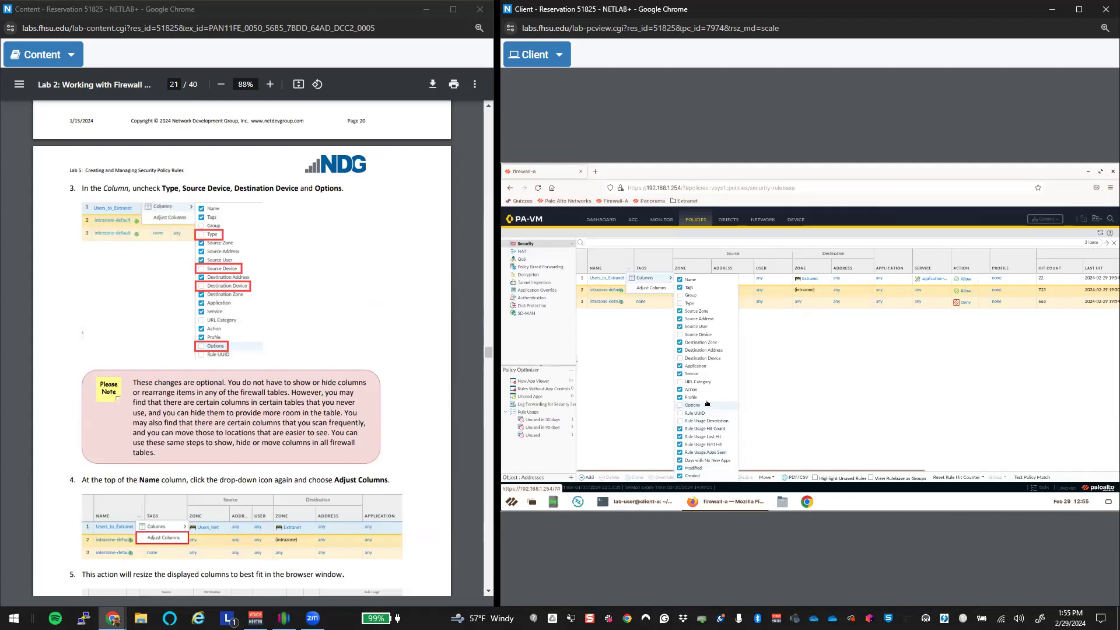
click(737, 391)
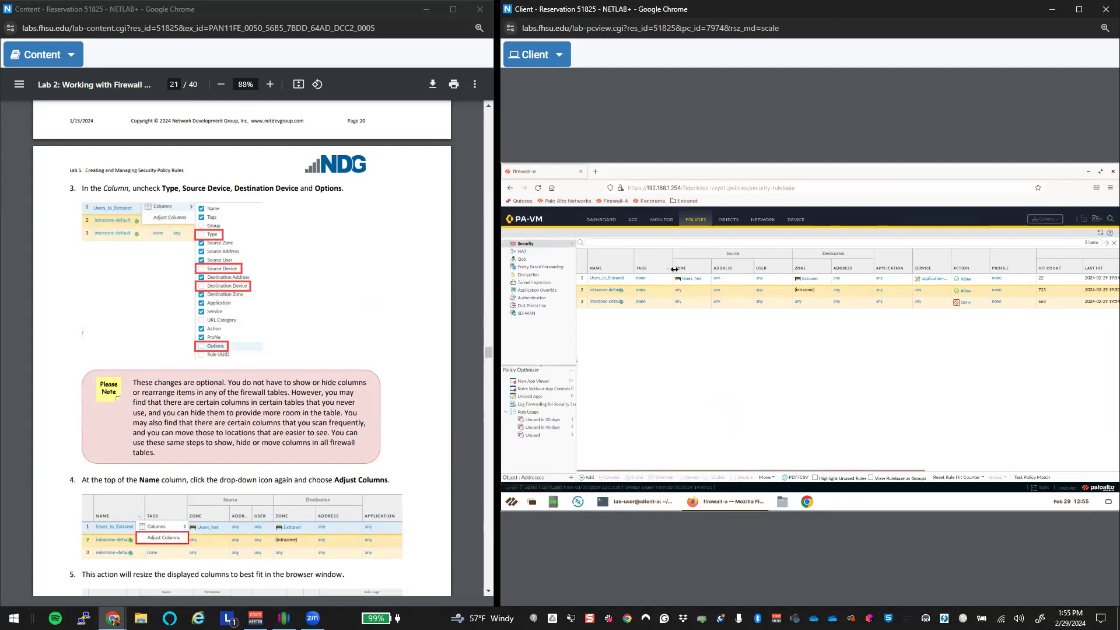
Step: Resize the remaining rulebase columns to fit with Adjust Columns
click(647, 291)
click(631, 271)
click(649, 289)
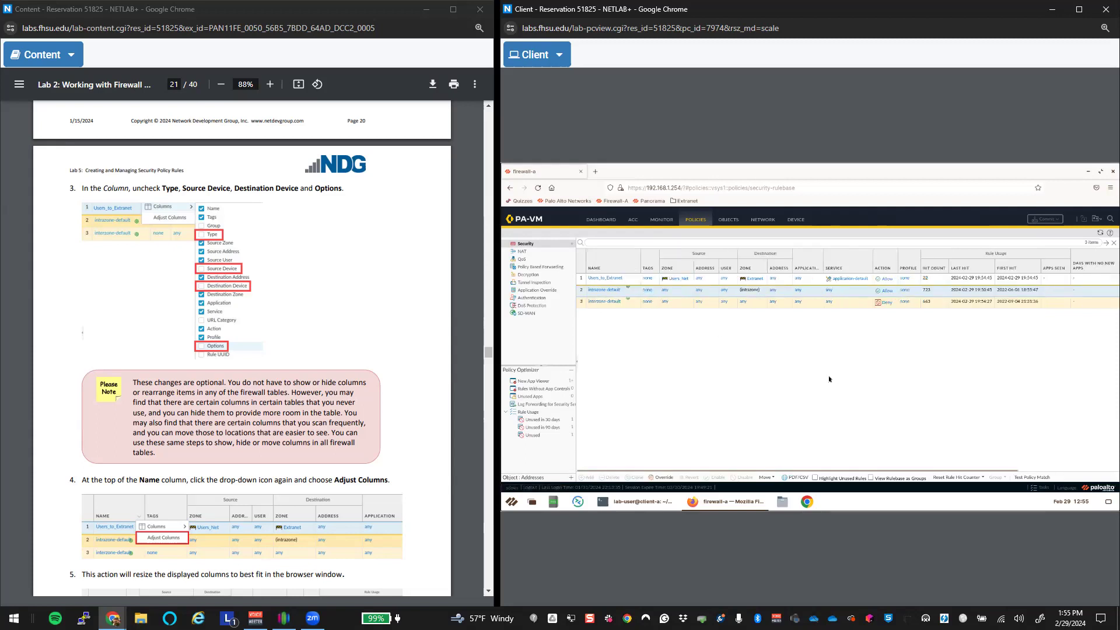
scroll(278, 458, down, 7)
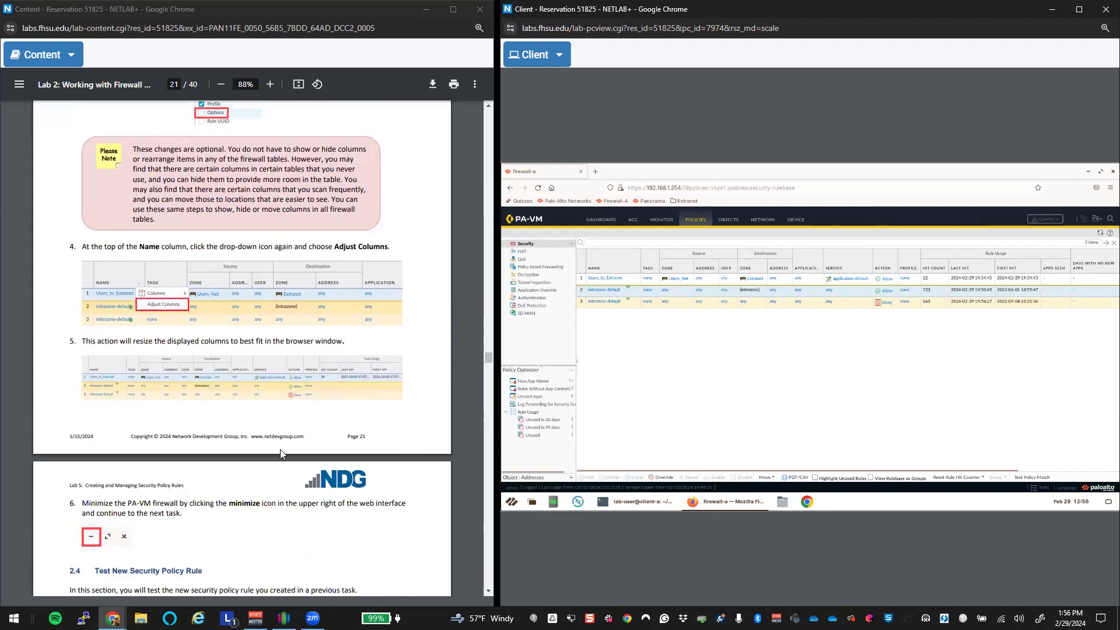
scroll(280, 451, down, 2)
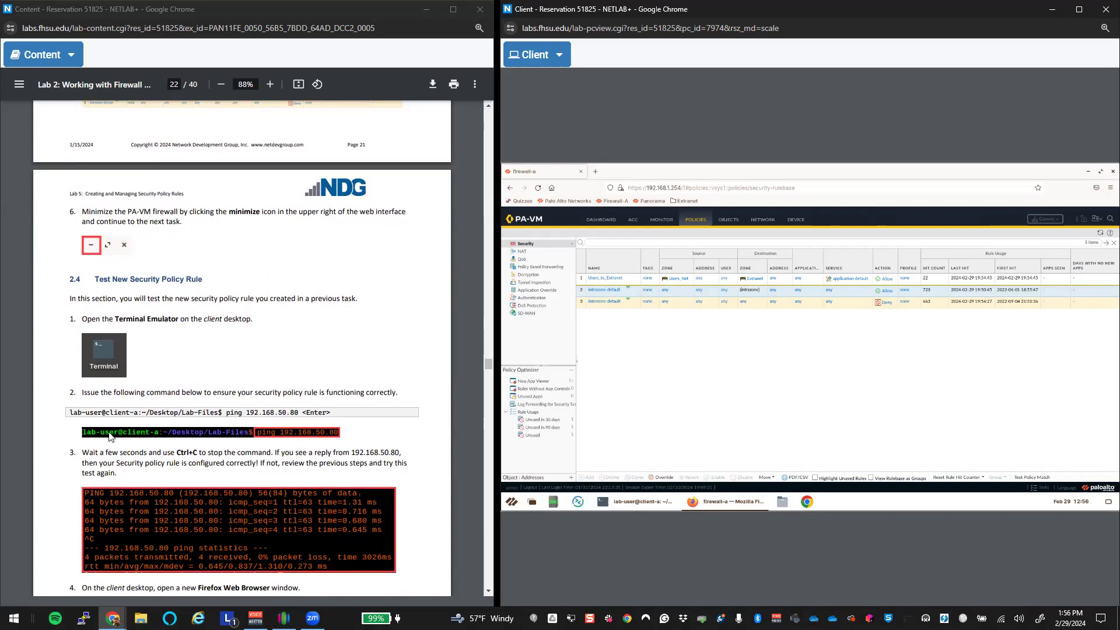
click(1088, 172)
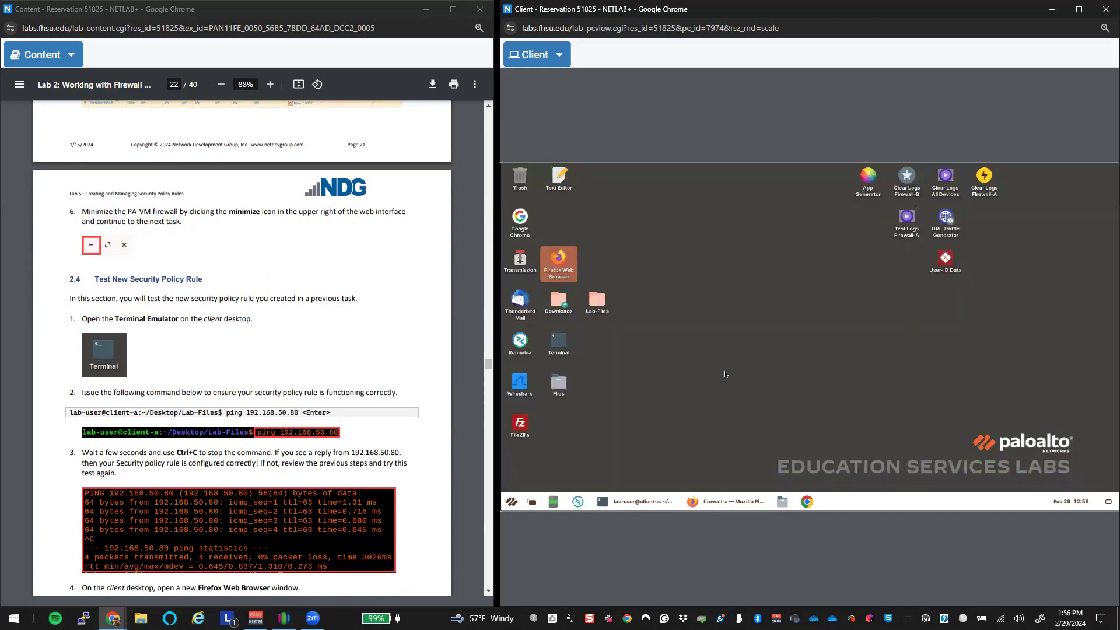
click(638, 501)
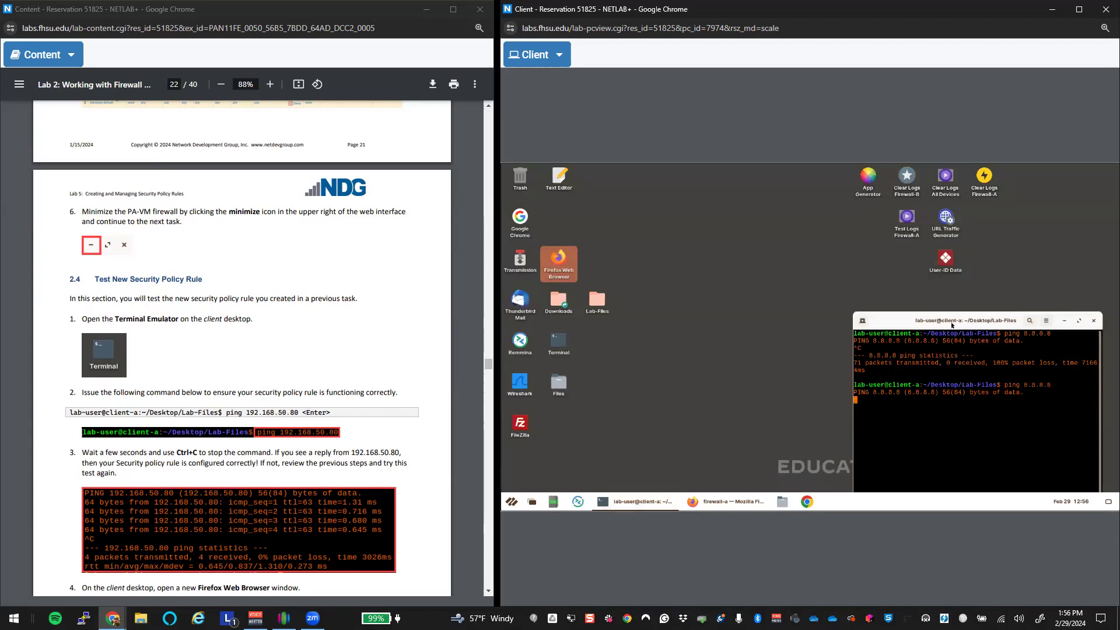
drag(886, 311, 734, 232)
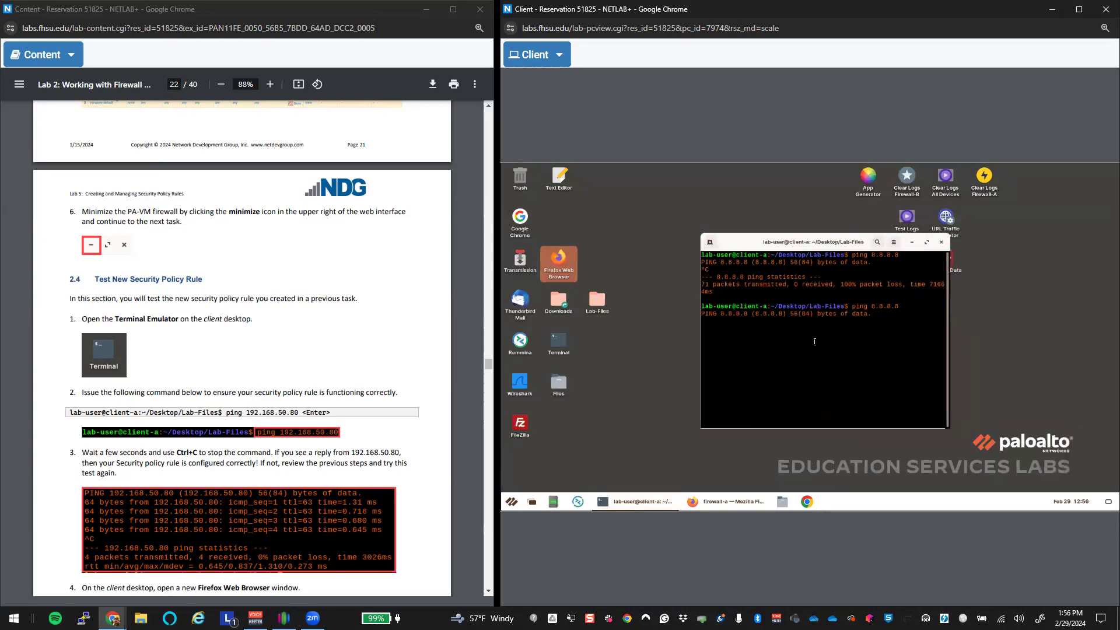
key(ctrl+c)
key(ctrl+c)
key(ctrl+c)
key(ctrl+c)
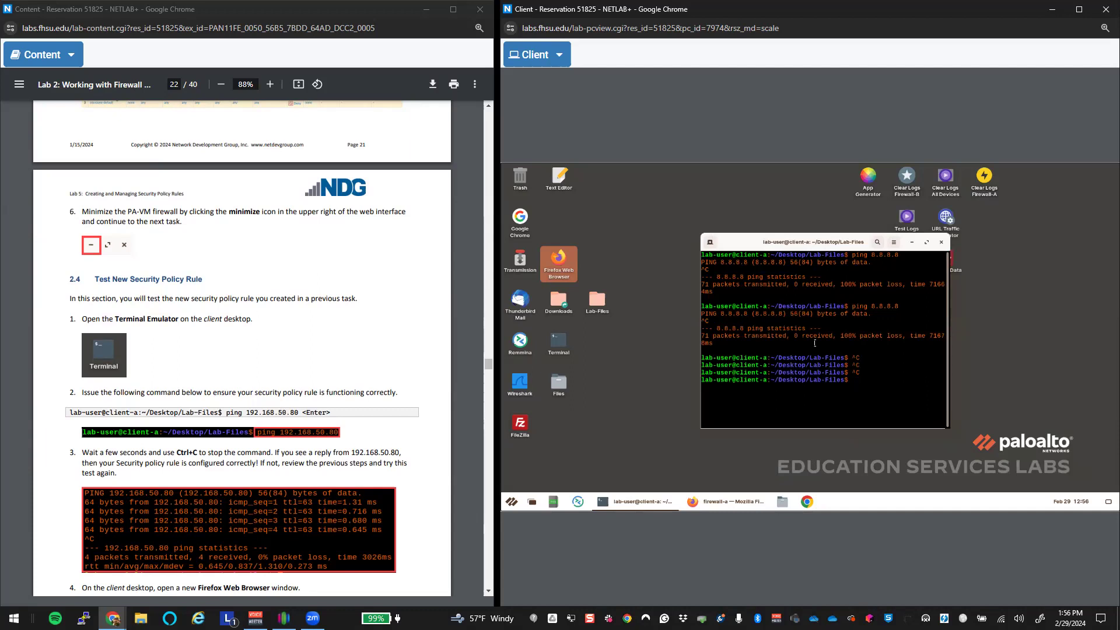
text(ping 192.168.50.80)
key(Return)
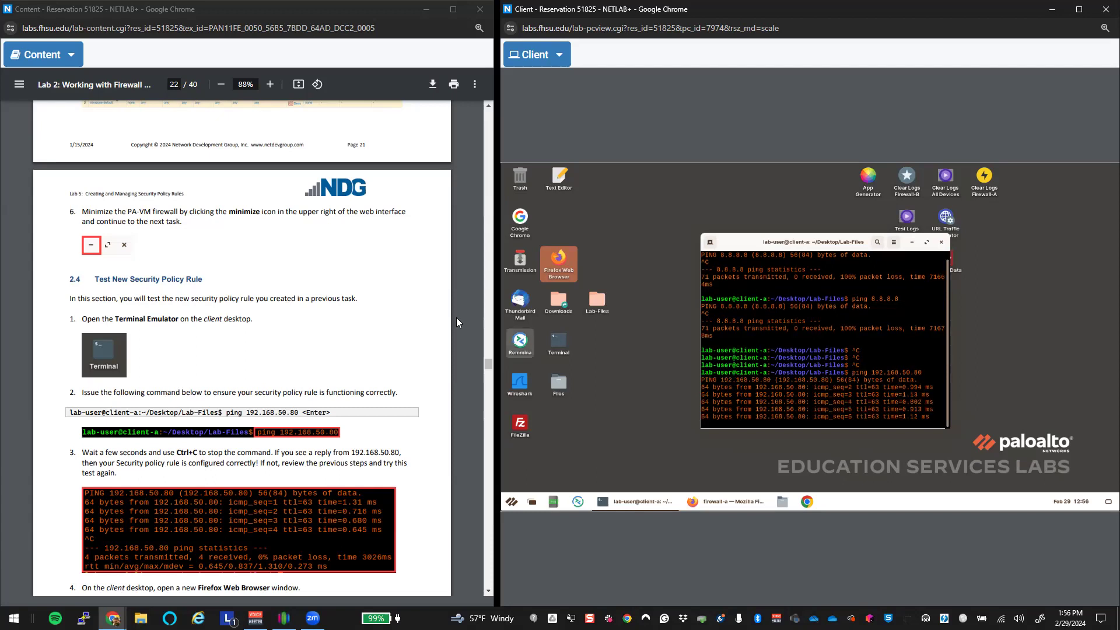
drag(486, 364, 489, 155)
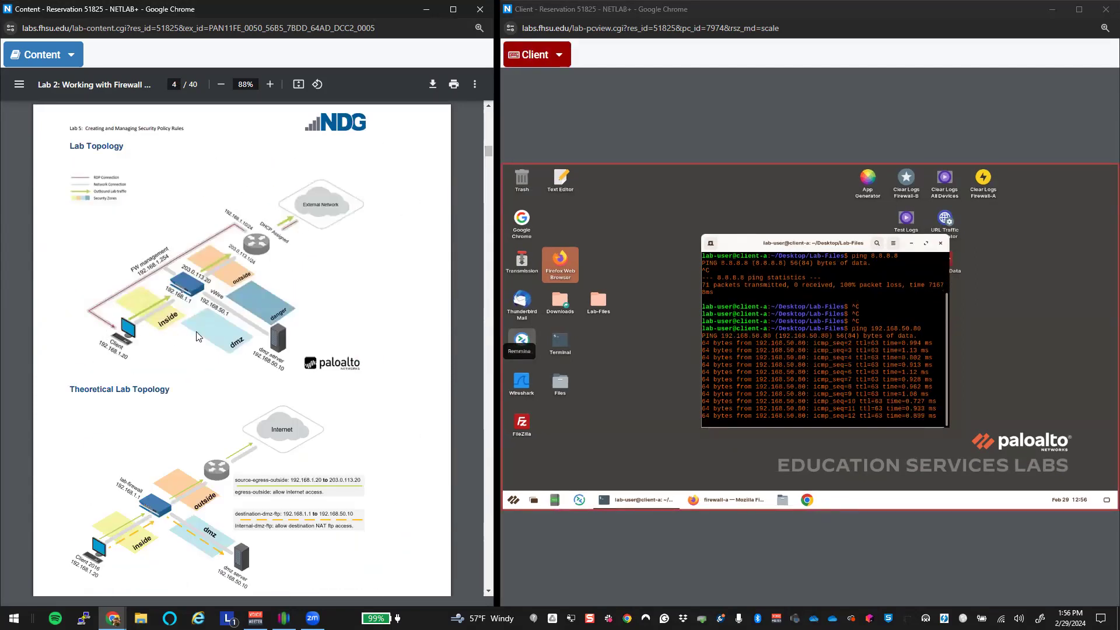
scroll(244, 449, up, 1)
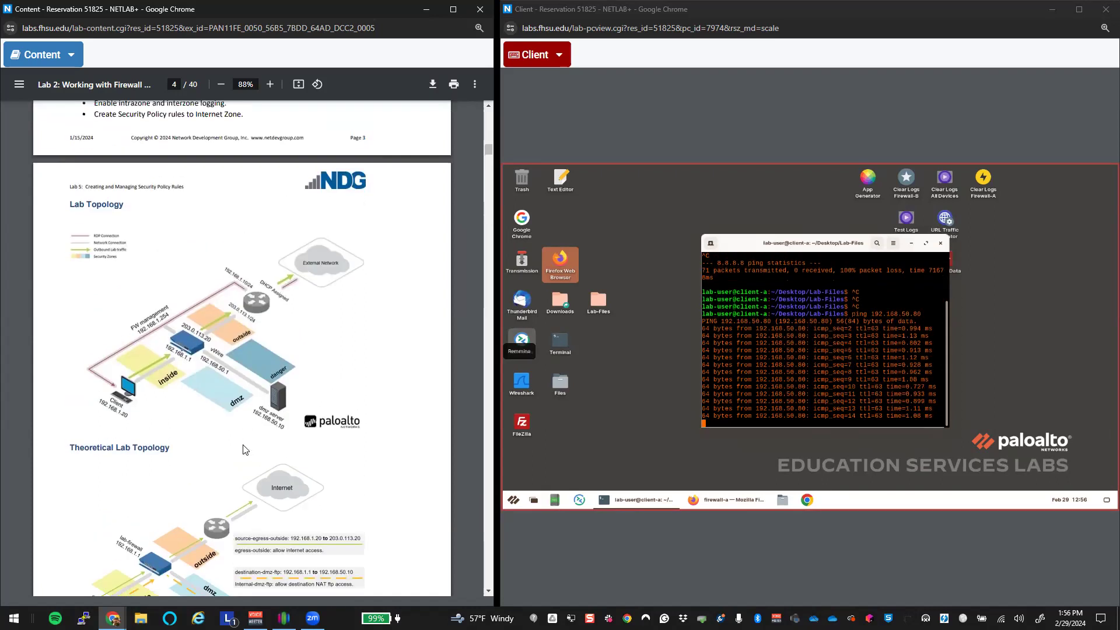
scroll(244, 449, up, 5)
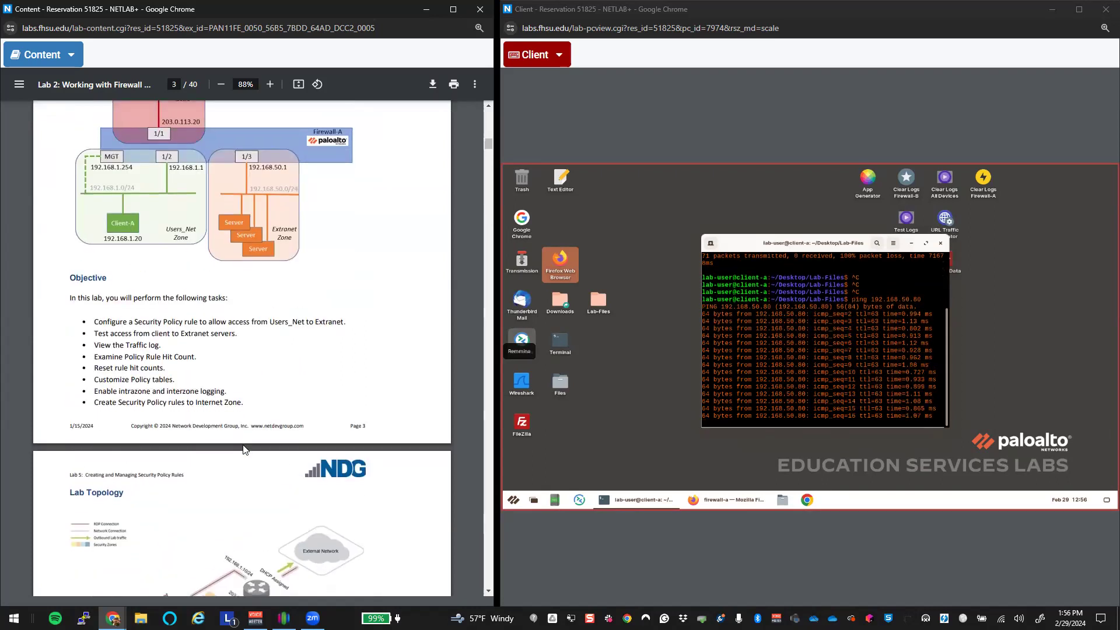
scroll(244, 450, down, 12)
scroll(244, 449, down, 5)
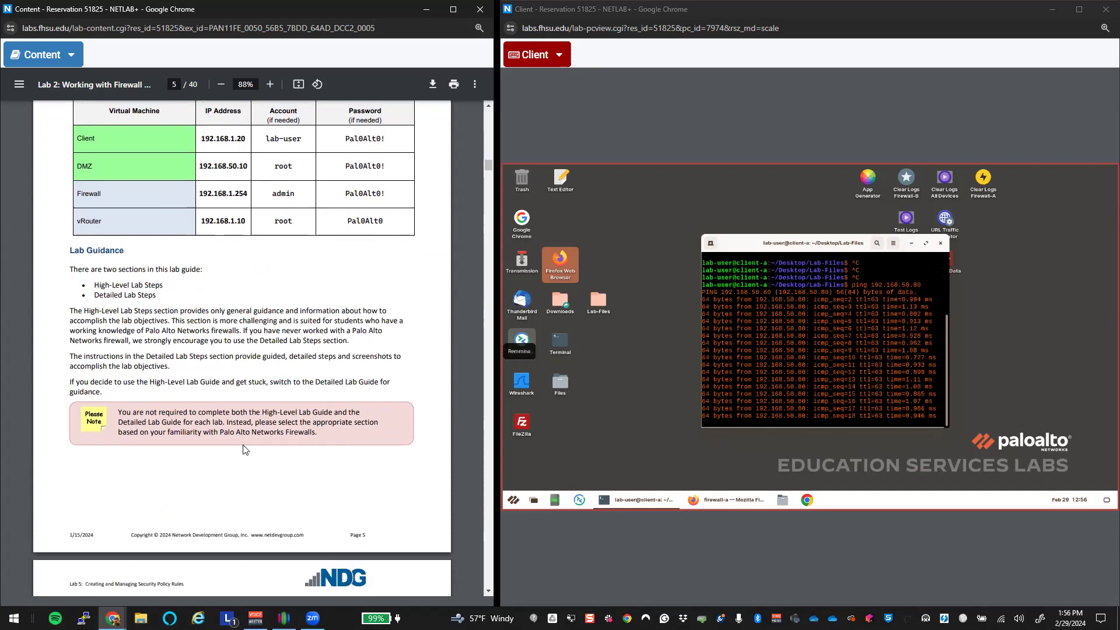
scroll(244, 450, down, 14)
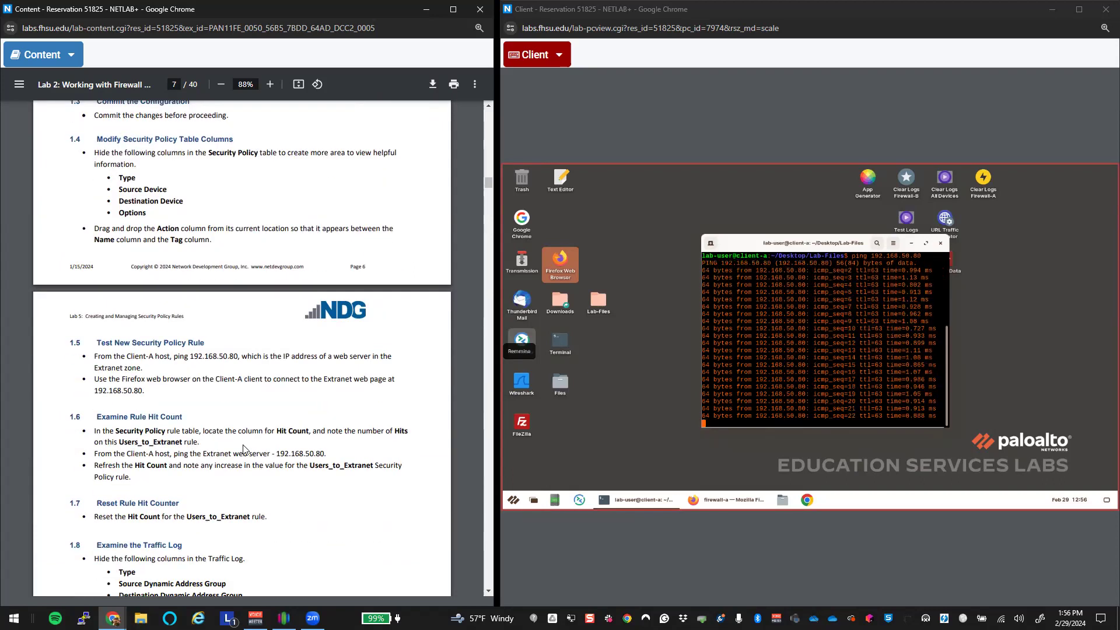
scroll(244, 449, down, 6)
scroll(244, 449, down, 12)
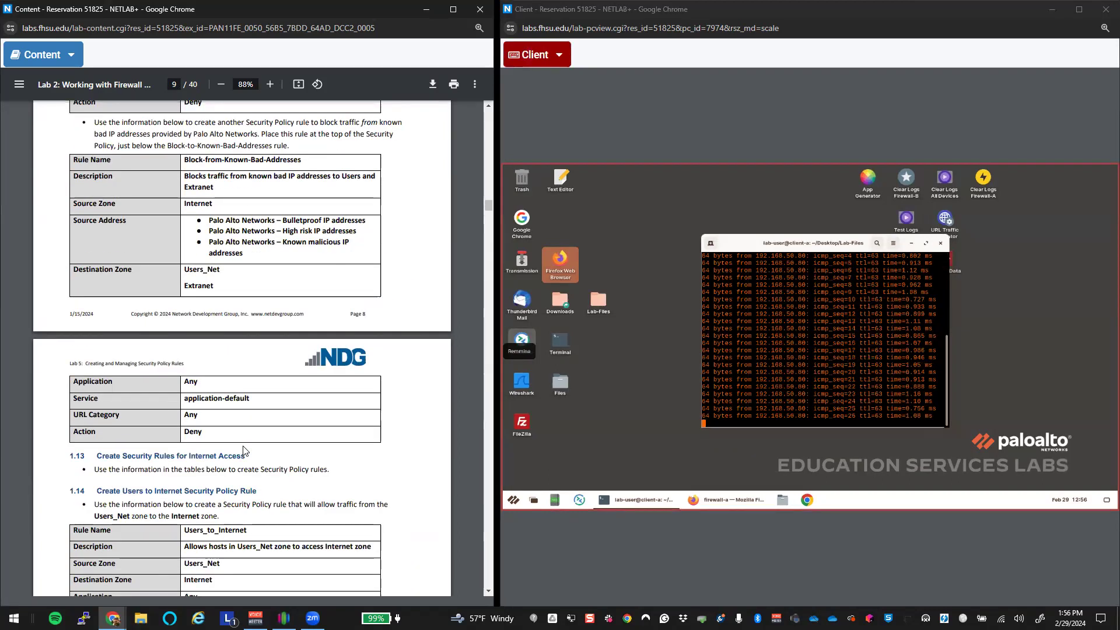
scroll(243, 451, down, 7)
scroll(243, 449, down, 20)
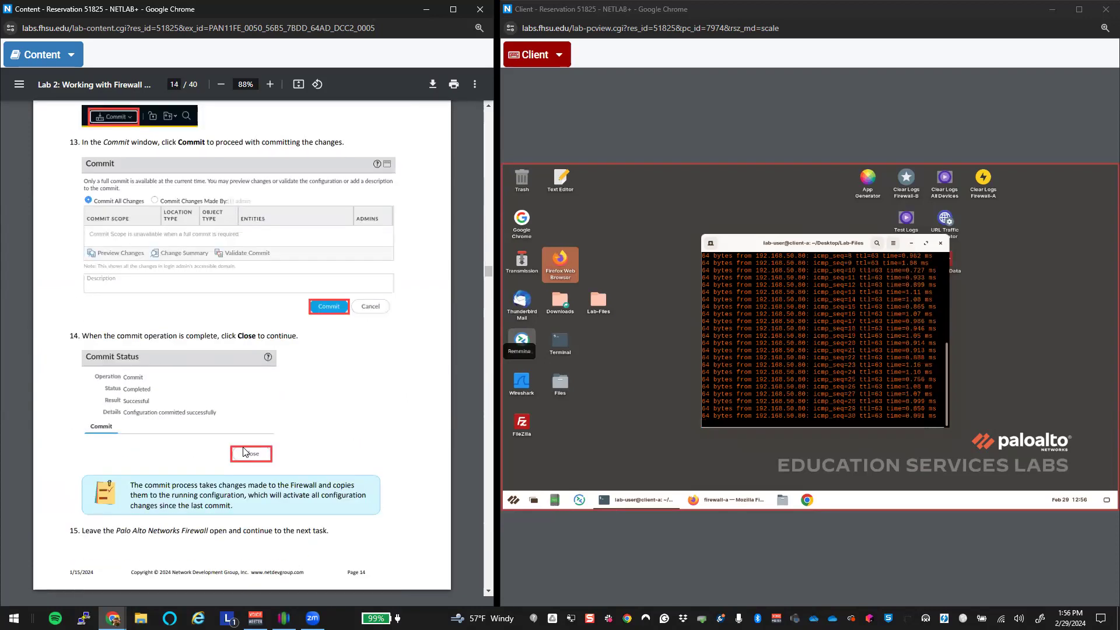
scroll(244, 451, up, 20)
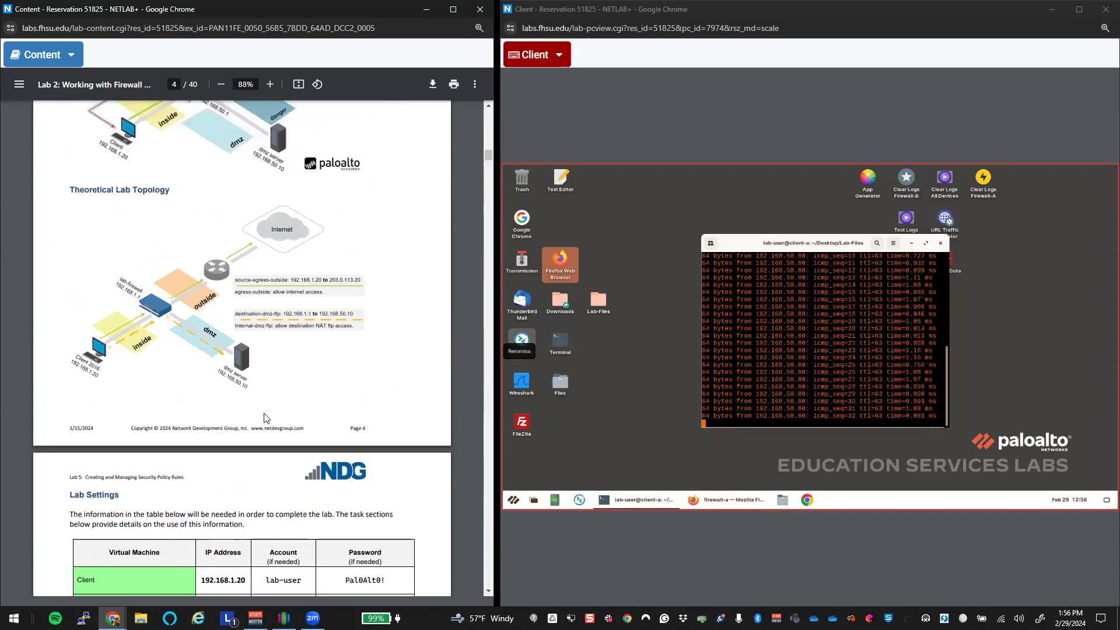
scroll(266, 418, up, 5)
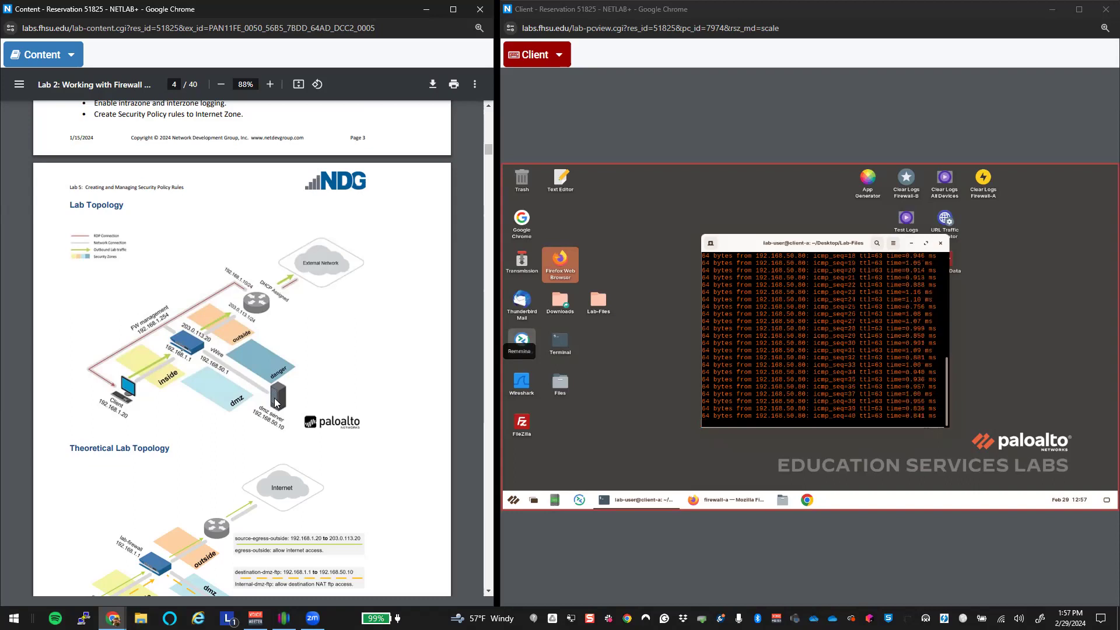
scroll(264, 406, down, 15)
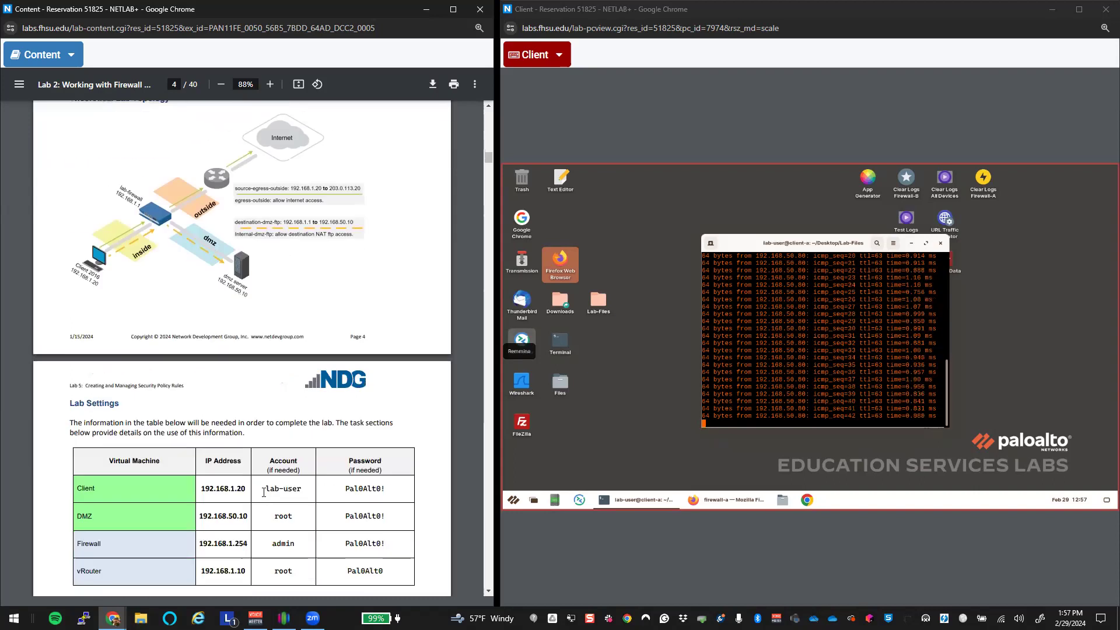
scroll(264, 492, down, 20)
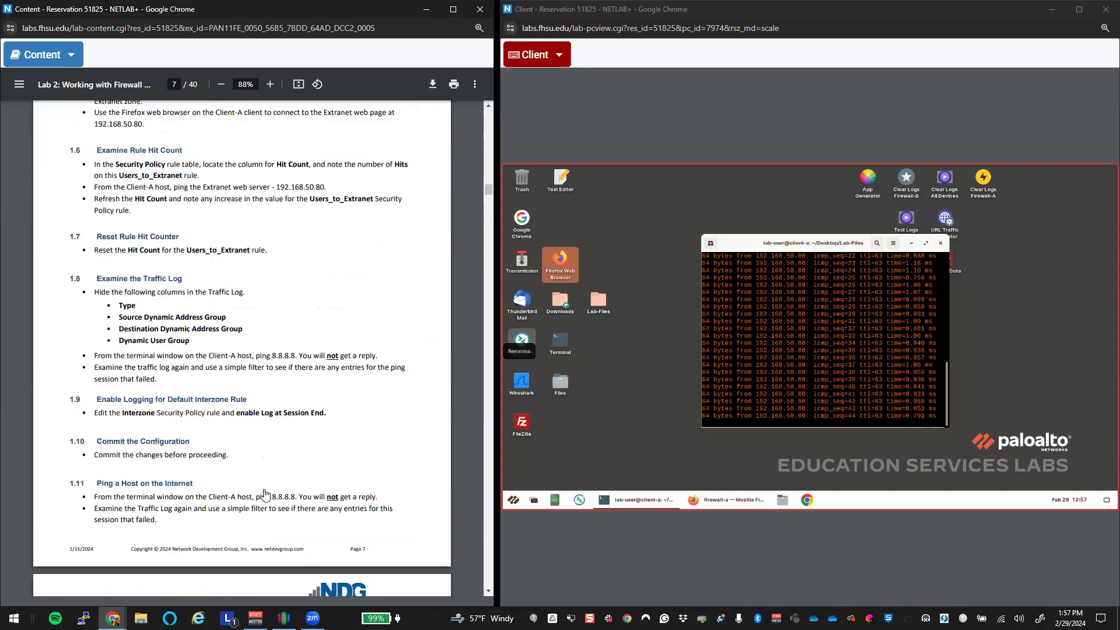
scroll(266, 494, down, 20)
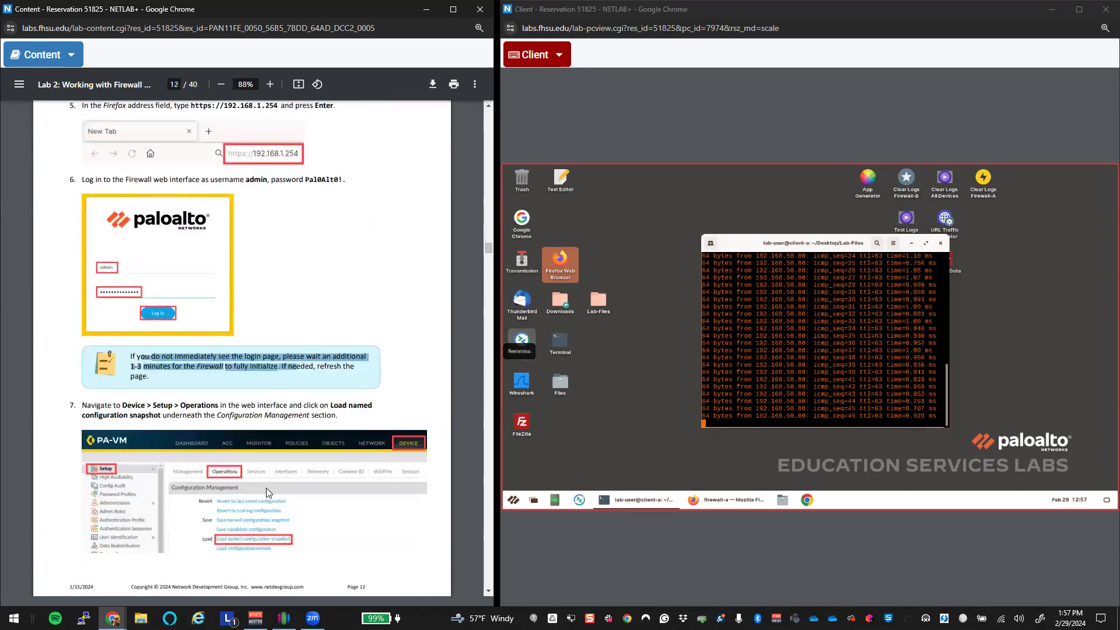
scroll(268, 493, down, 20)
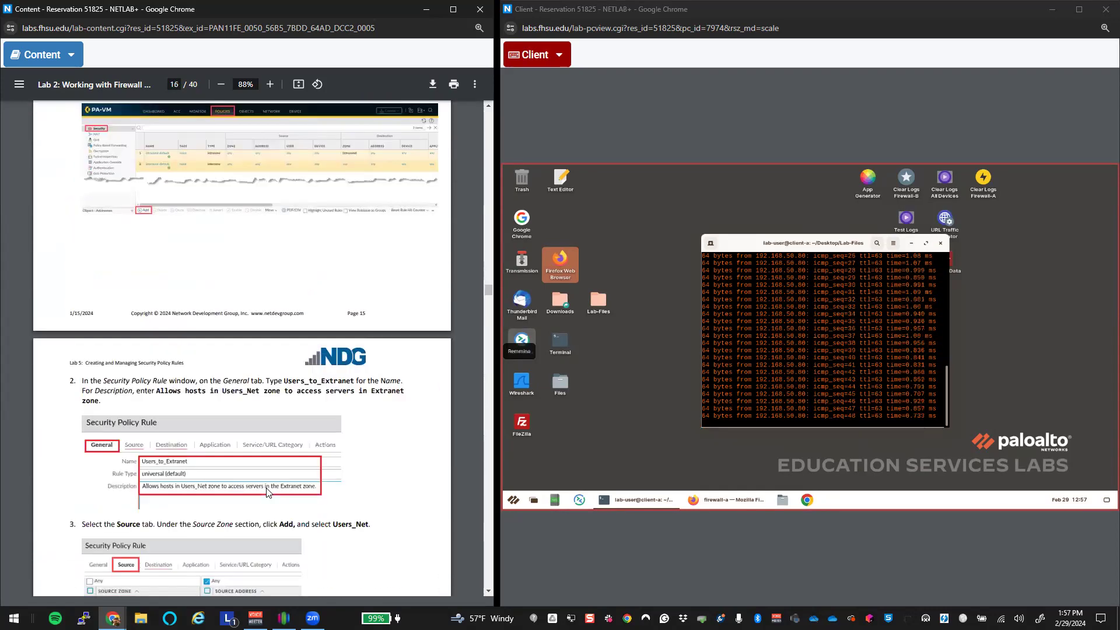
scroll(269, 492, down, 12)
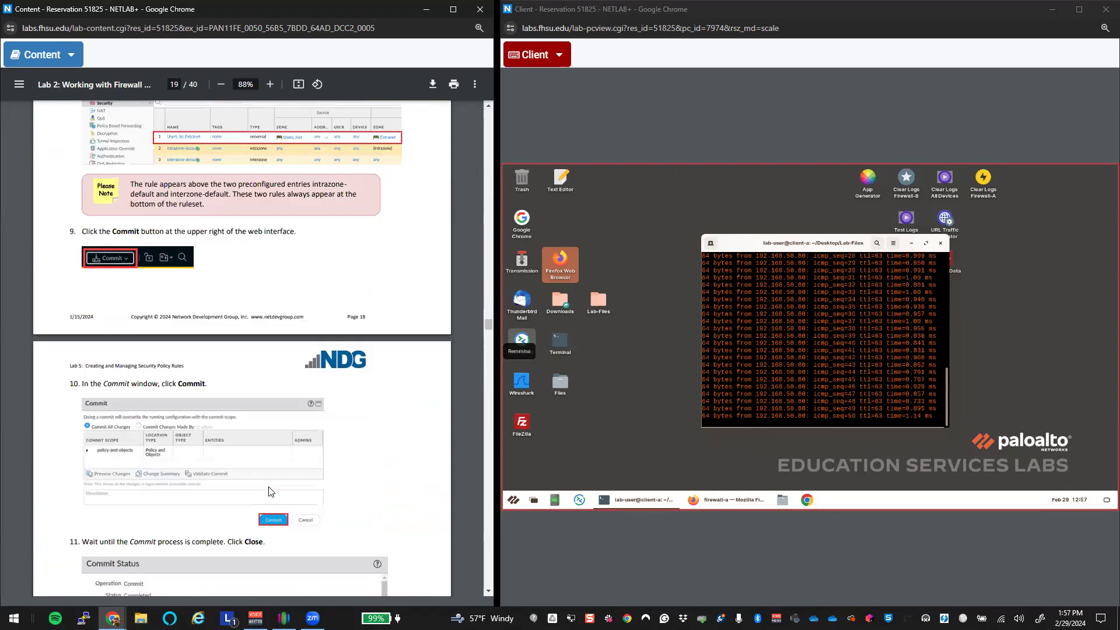
scroll(269, 493, up, 20)
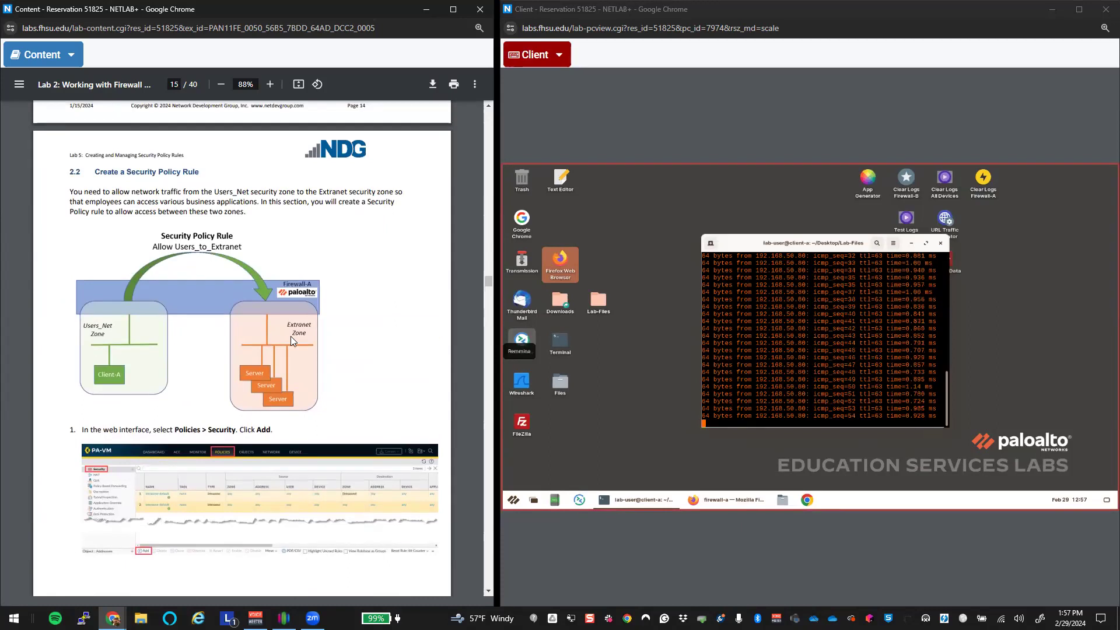
scroll(318, 517, down, 20)
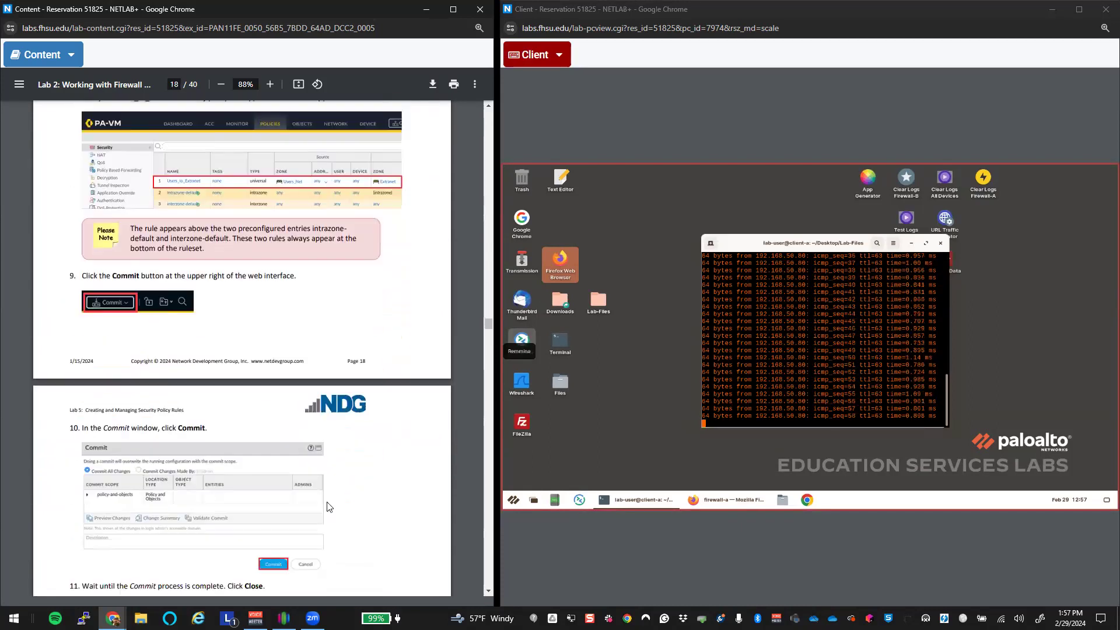
scroll(326, 507, down, 10)
scroll(325, 510, down, 15)
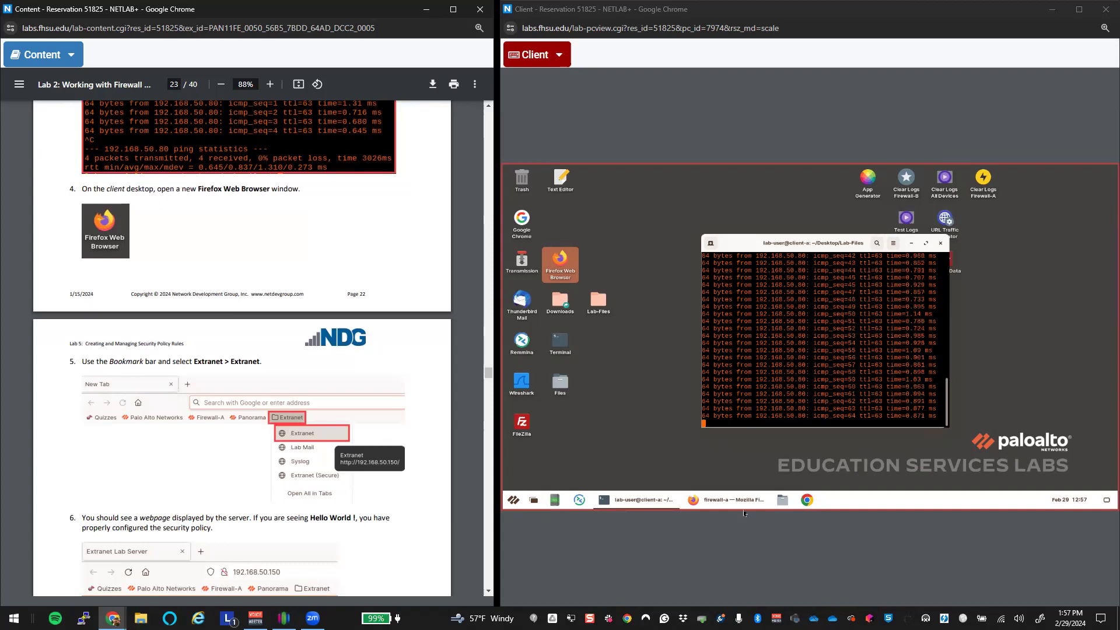
Step: Load the Extranet bookmark, confirm 'Hello World !' at 192.168.50.150, then close Firefox
click(729, 500)
click(686, 201)
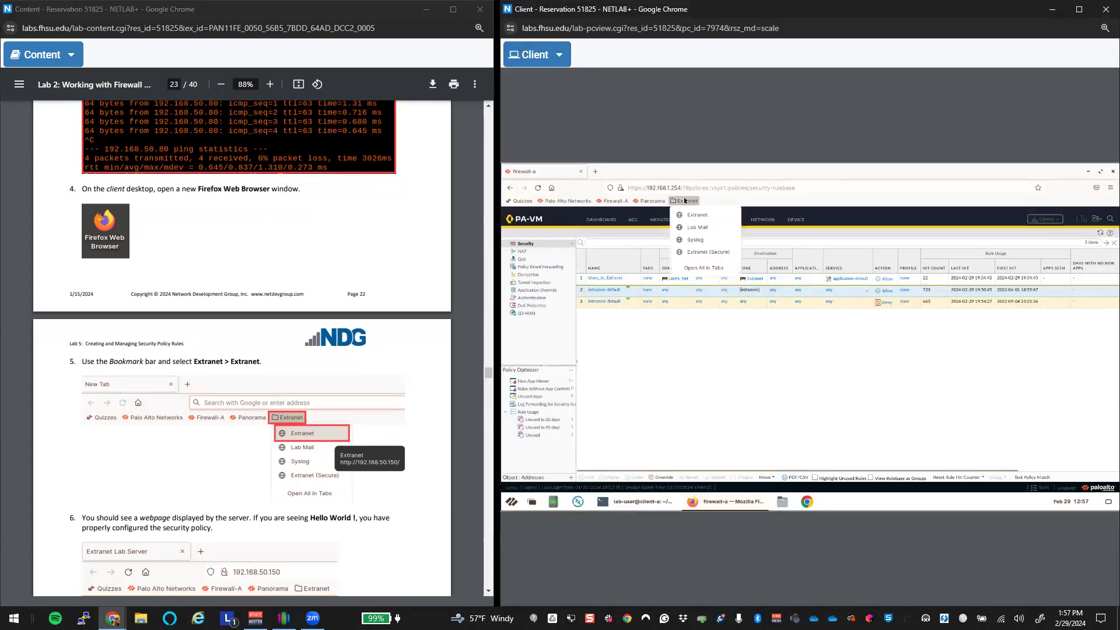
click(717, 218)
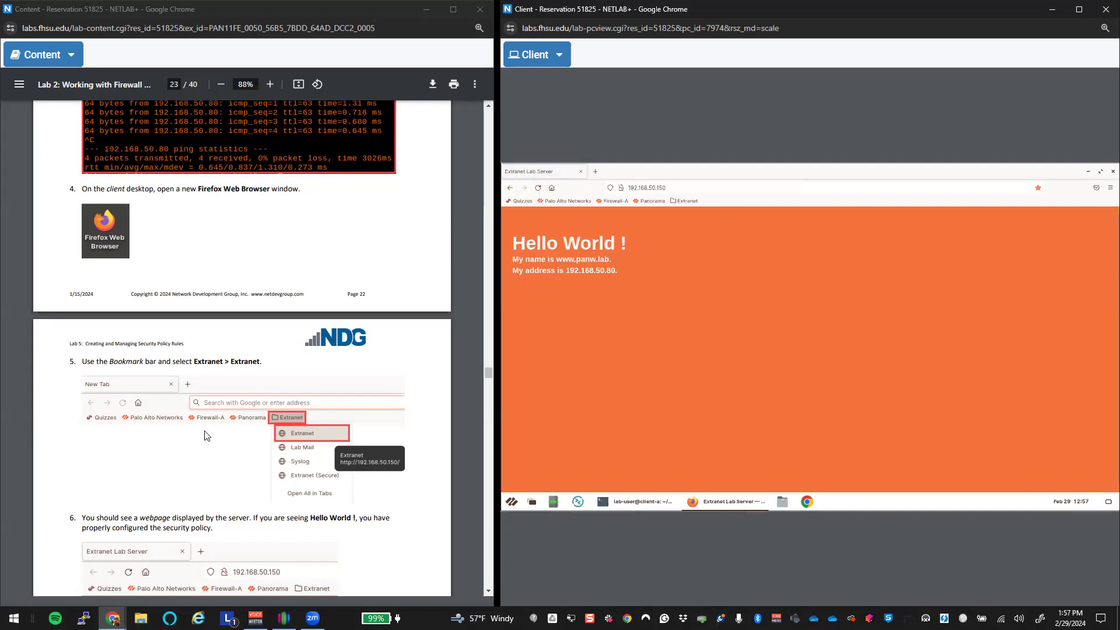
scroll(204, 435, down, 4)
scroll(202, 431, down, 3)
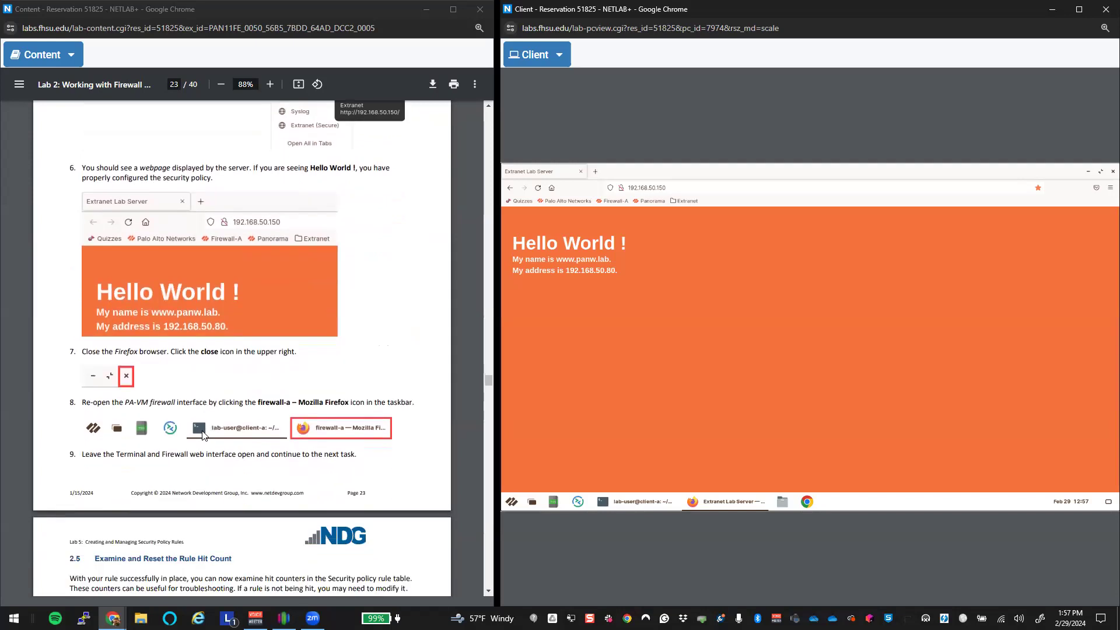
scroll(204, 436, down, 1)
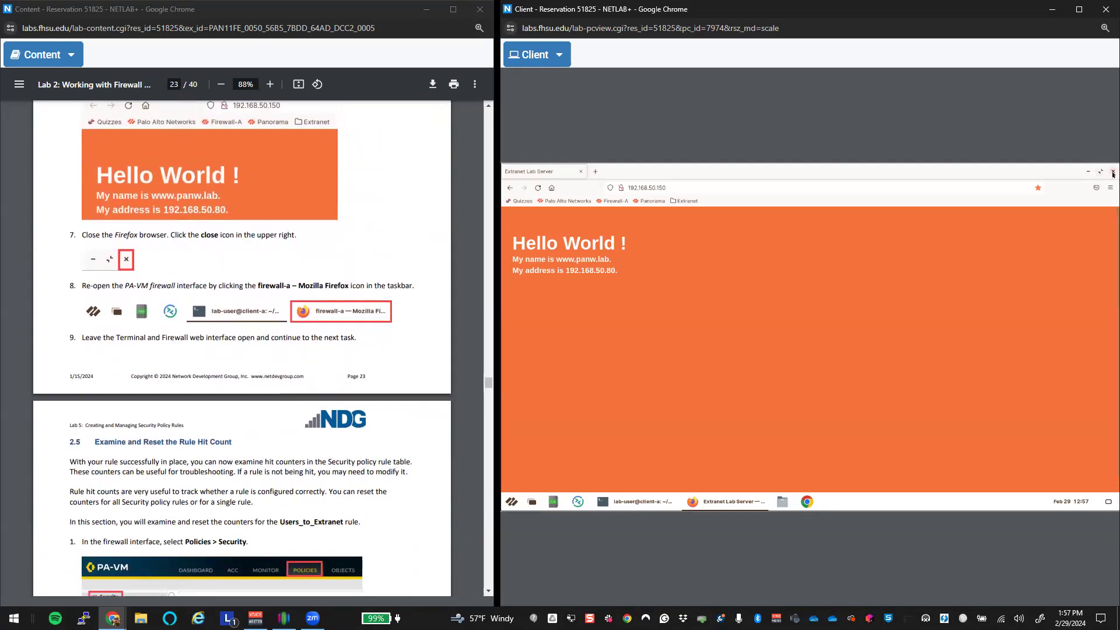
click(1114, 171)
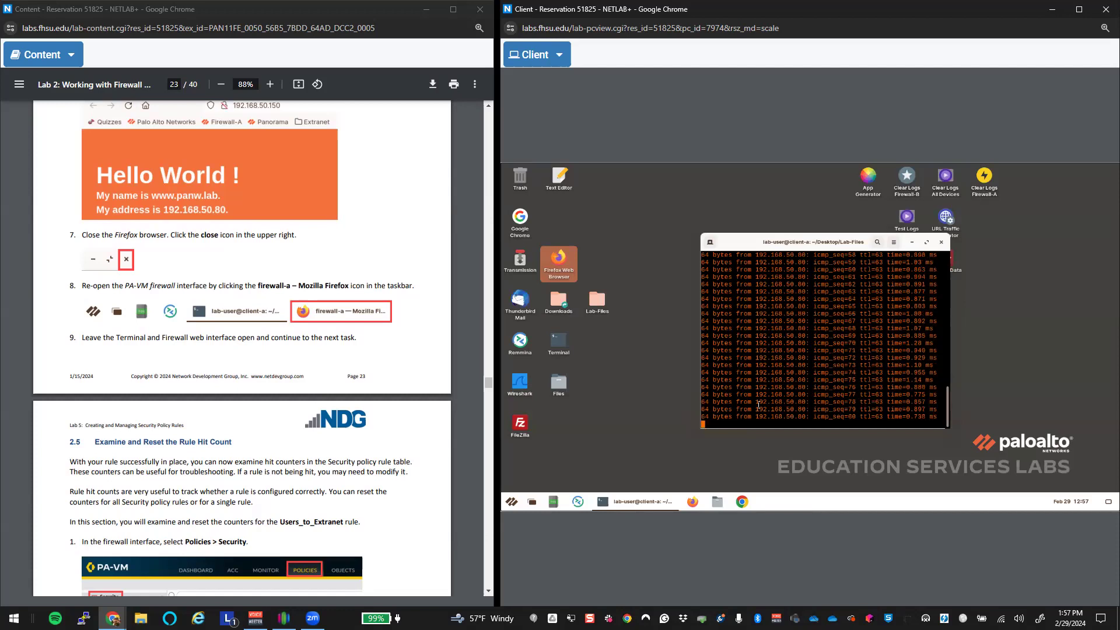
Step: Reopen Firefox, load the Firewall-A bookmark and sign in with the admin credentials to the PA-VM Dashboard
scroll(255, 428, down, 4)
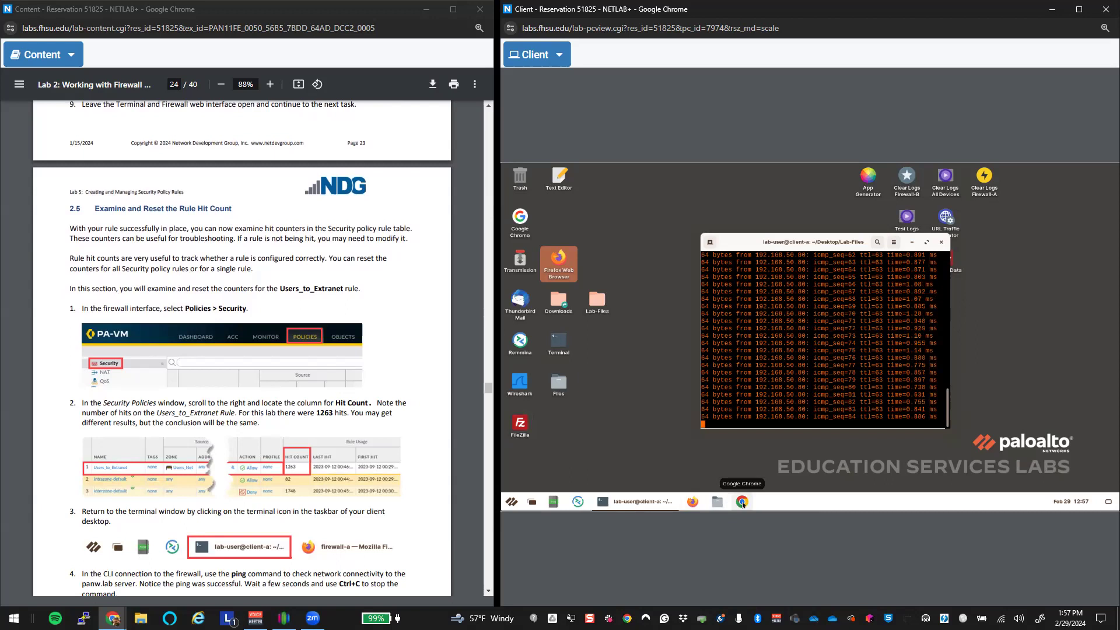
click(693, 503)
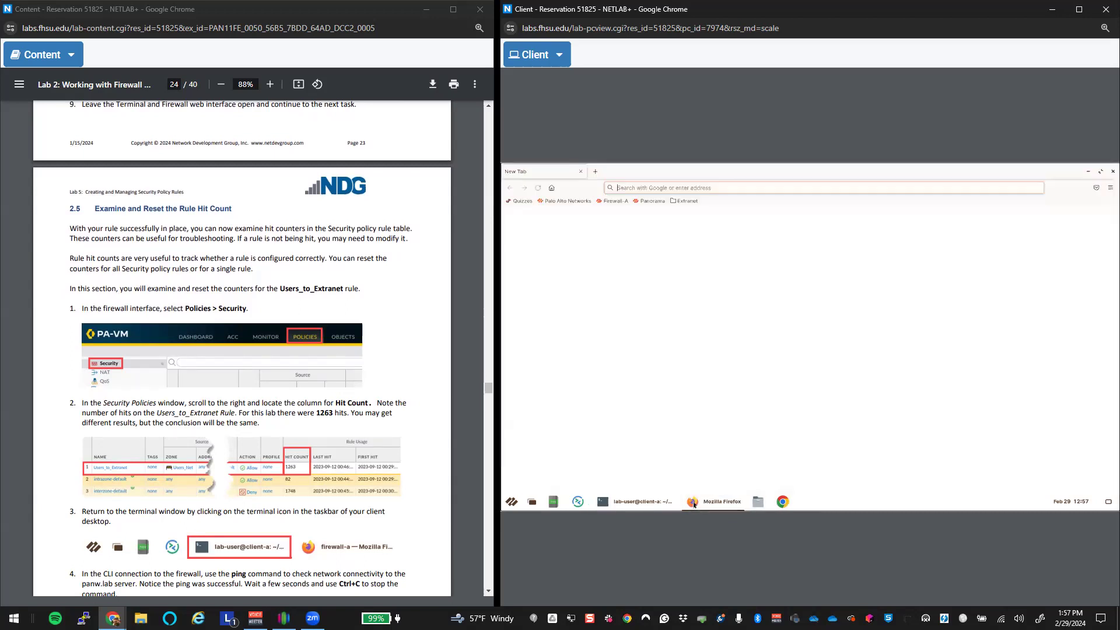
click(613, 201)
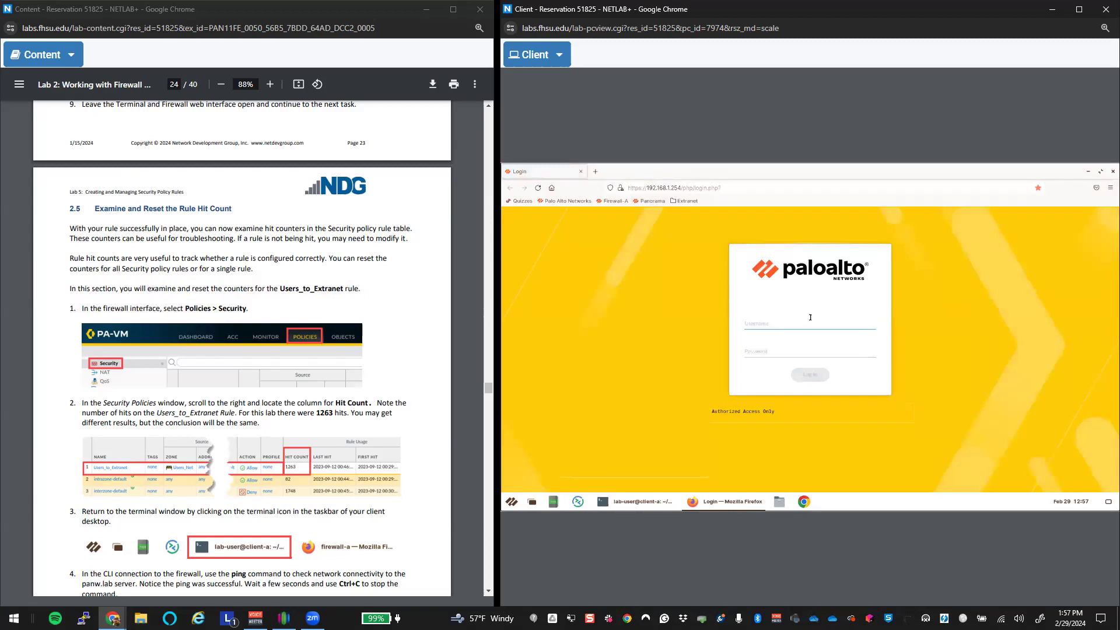
key(Tab)
text(Tra)
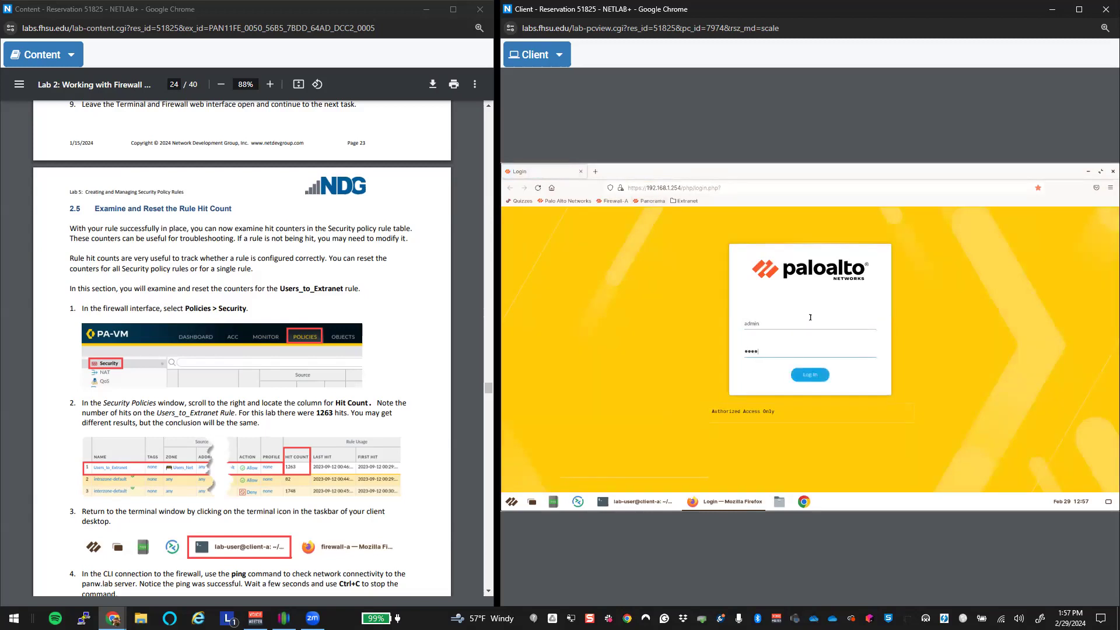
key(Return)
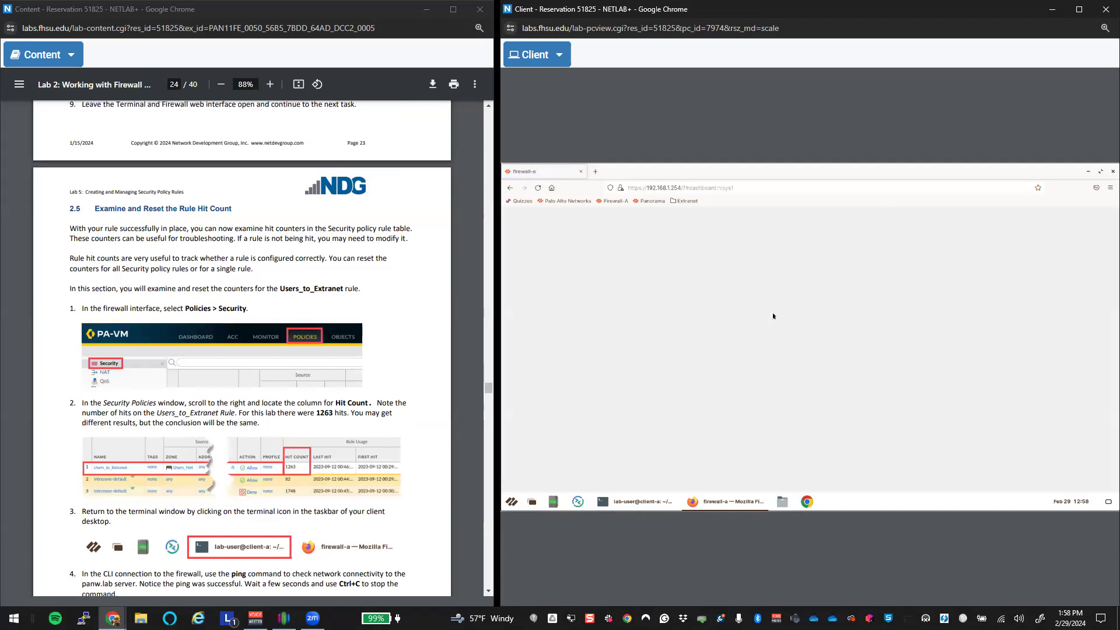
scroll(246, 336, up, 6)
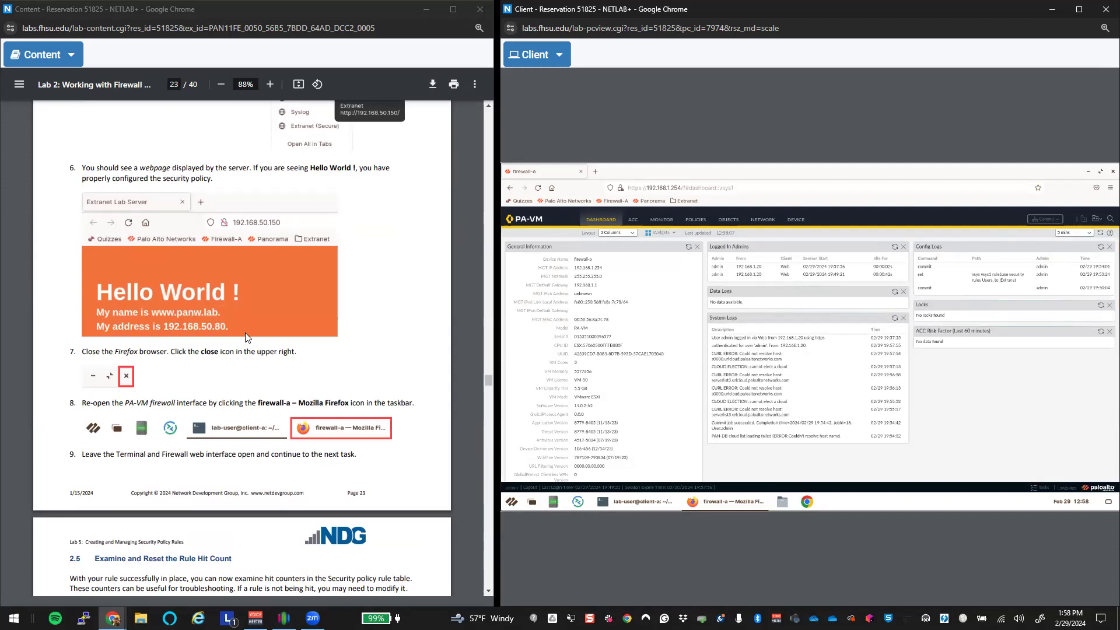
Step: Show the firewall's Security policy rules and refresh their hit counts, Users_to_Extranet reading 532
scroll(246, 333, down, 2)
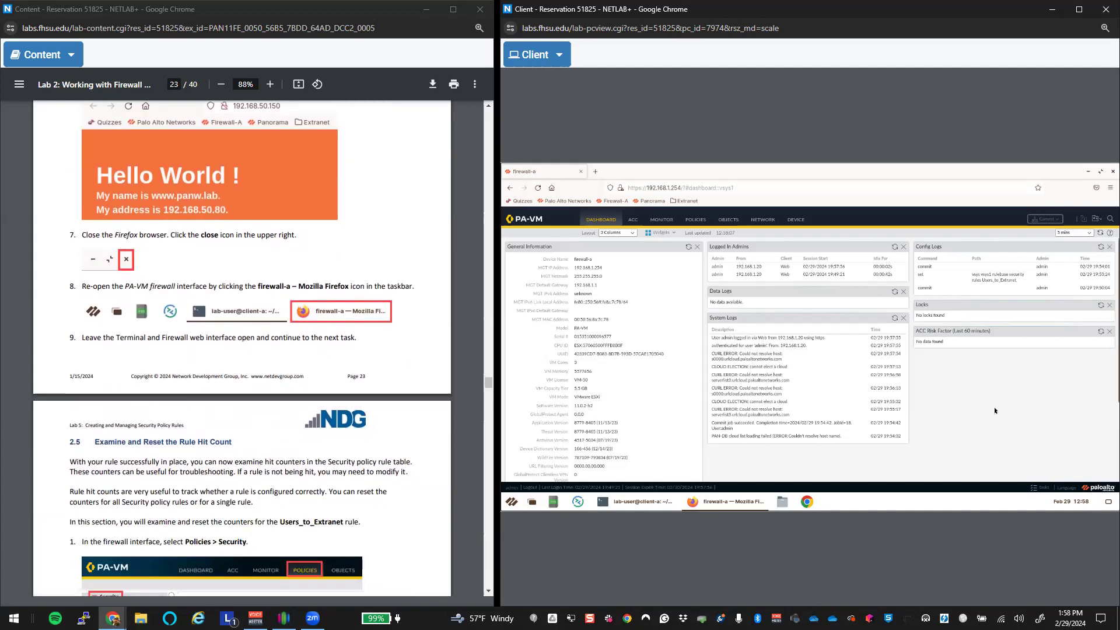
scroll(266, 491, down, 4)
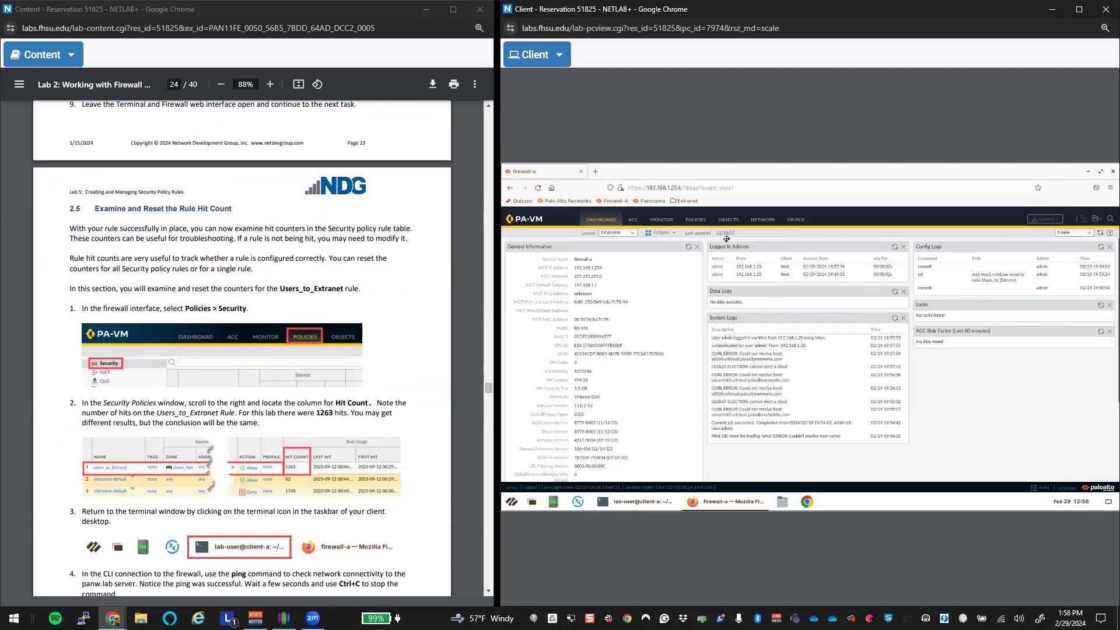
click(696, 221)
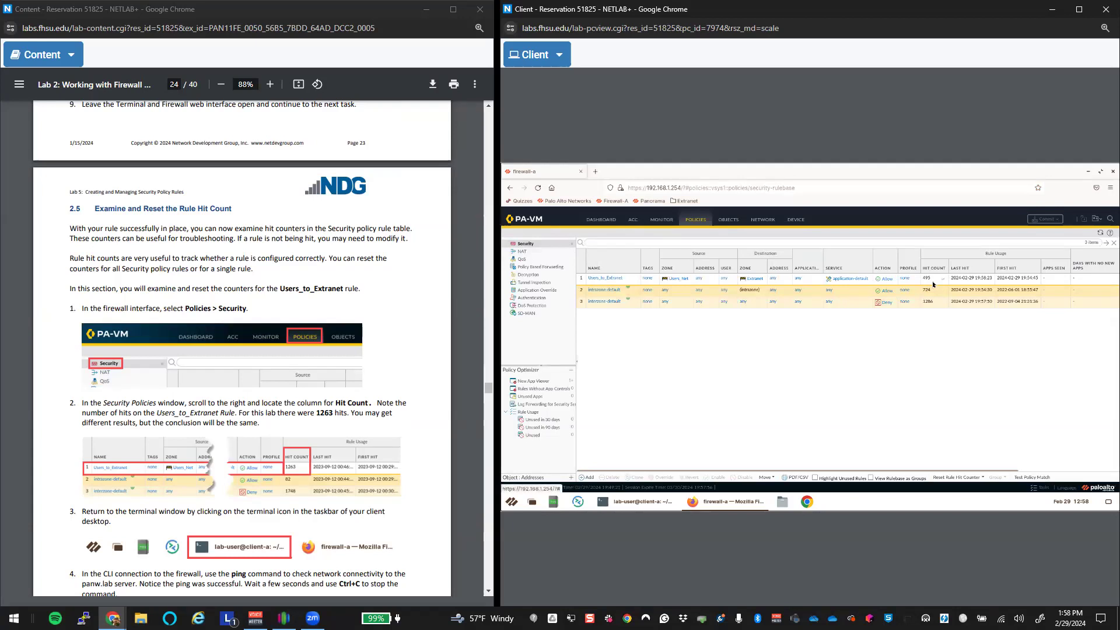
click(636, 502)
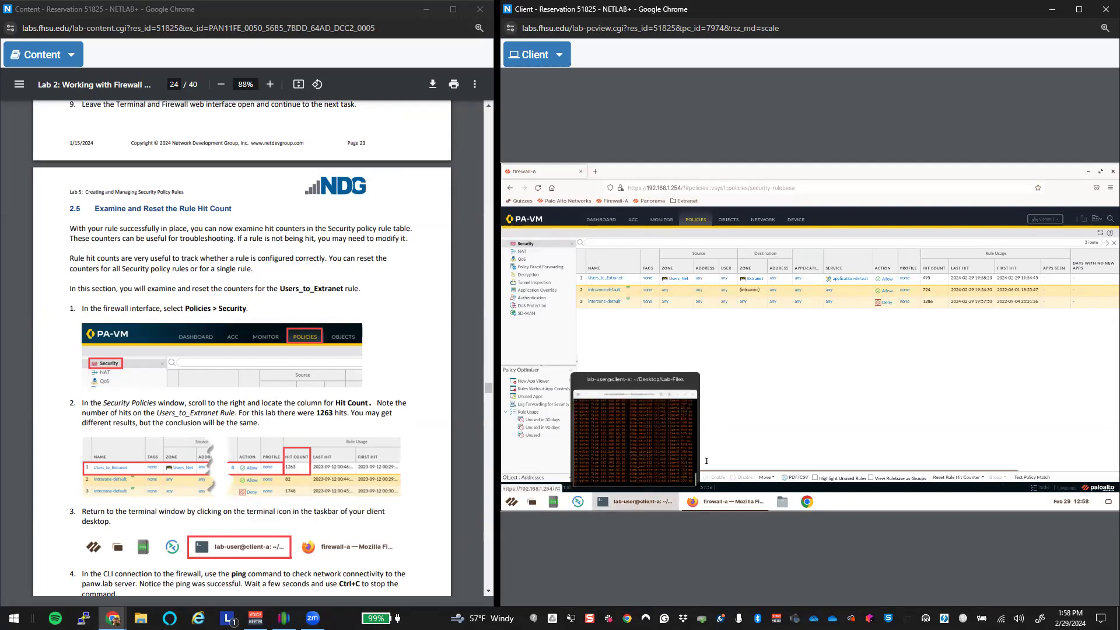
click(1075, 381)
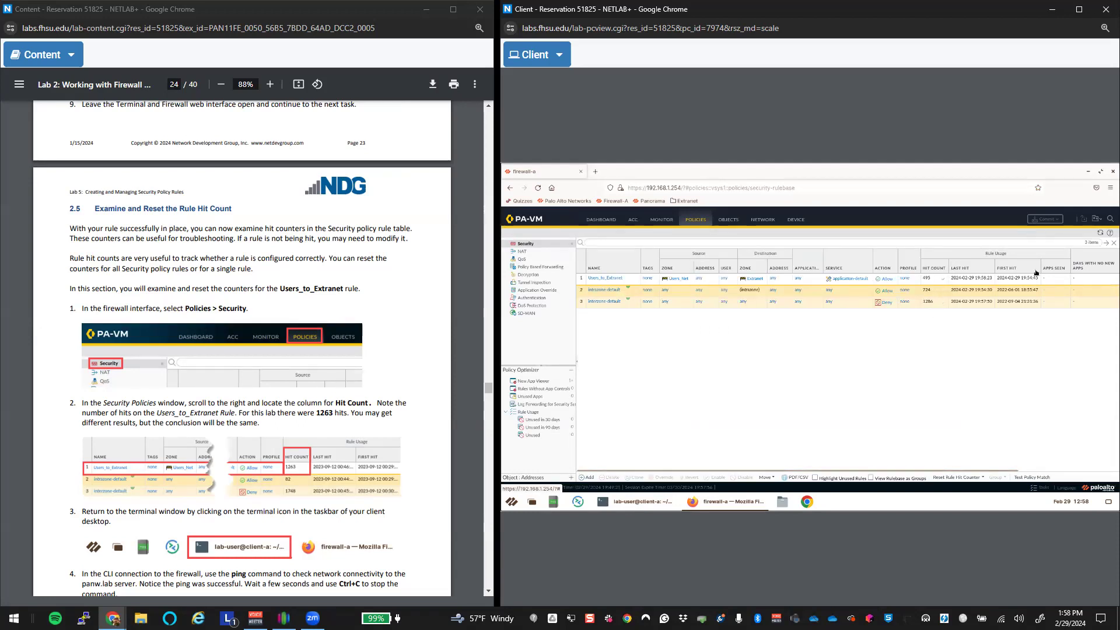
click(1100, 233)
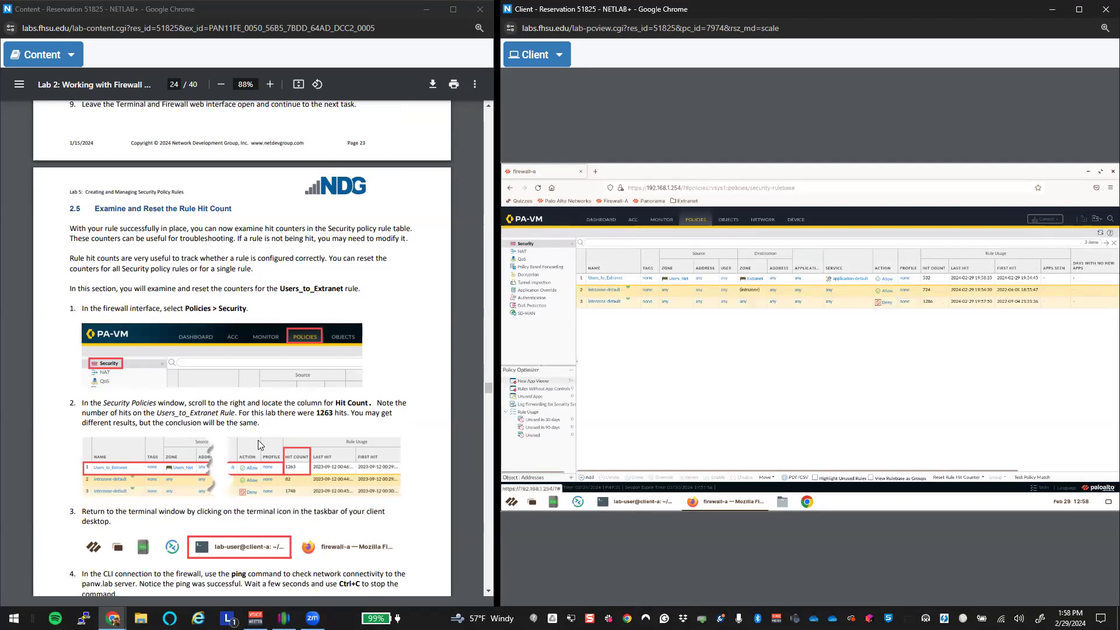
scroll(464, 425, down, 4)
Step: Stop the Client's running ping to 192.168.50.80 with Ctrl+C after 145 packets
click(644, 508)
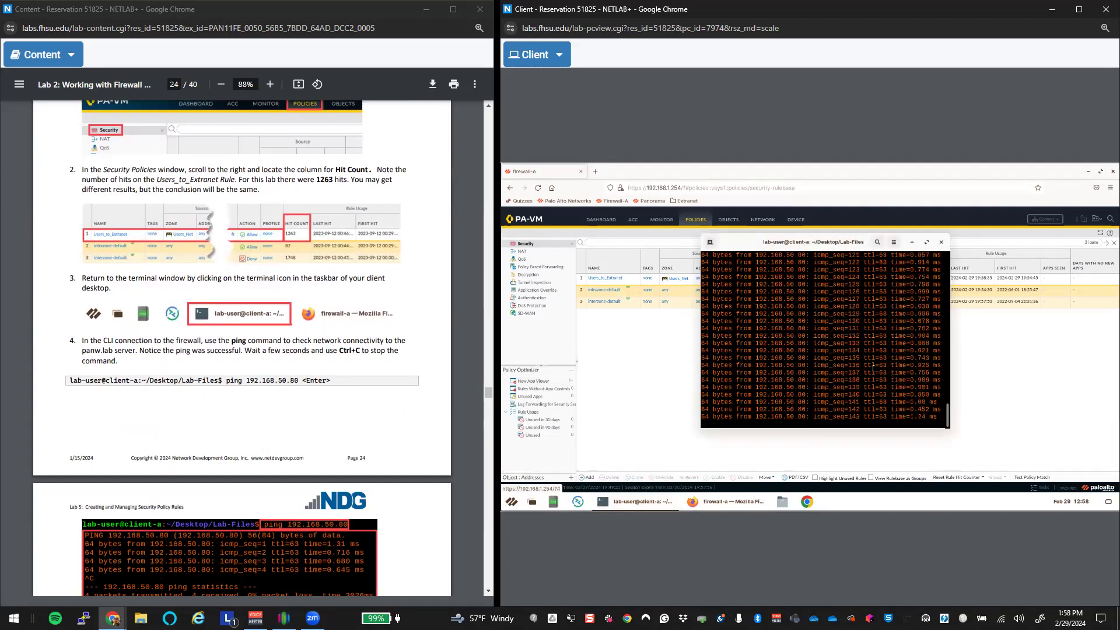
key(ctrl+c)
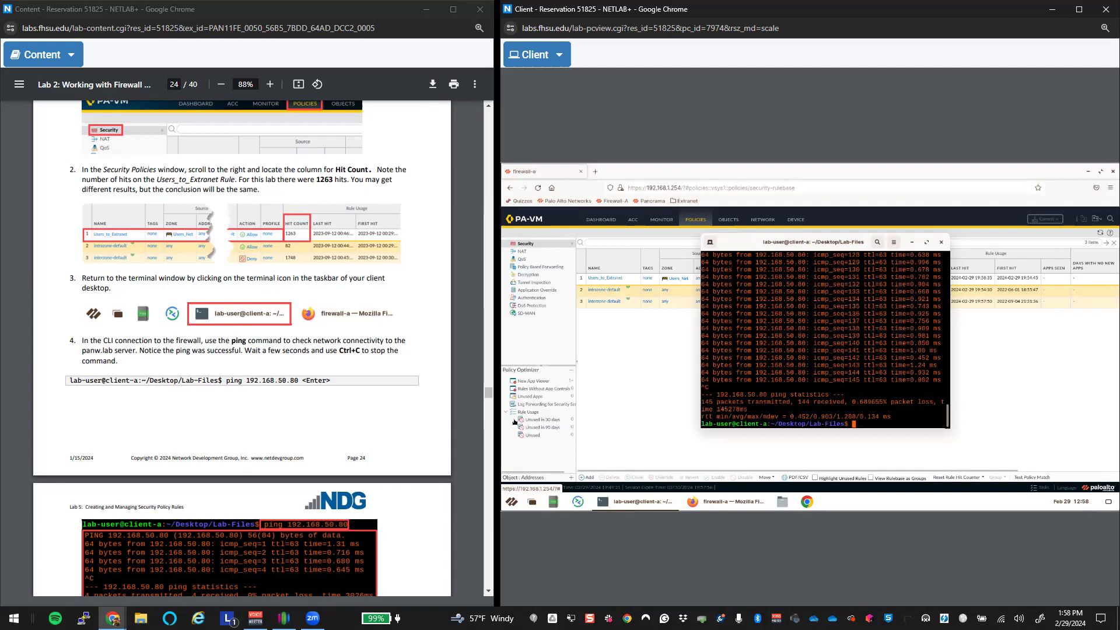
scroll(441, 376, down, 5)
scroll(442, 376, down, 3)
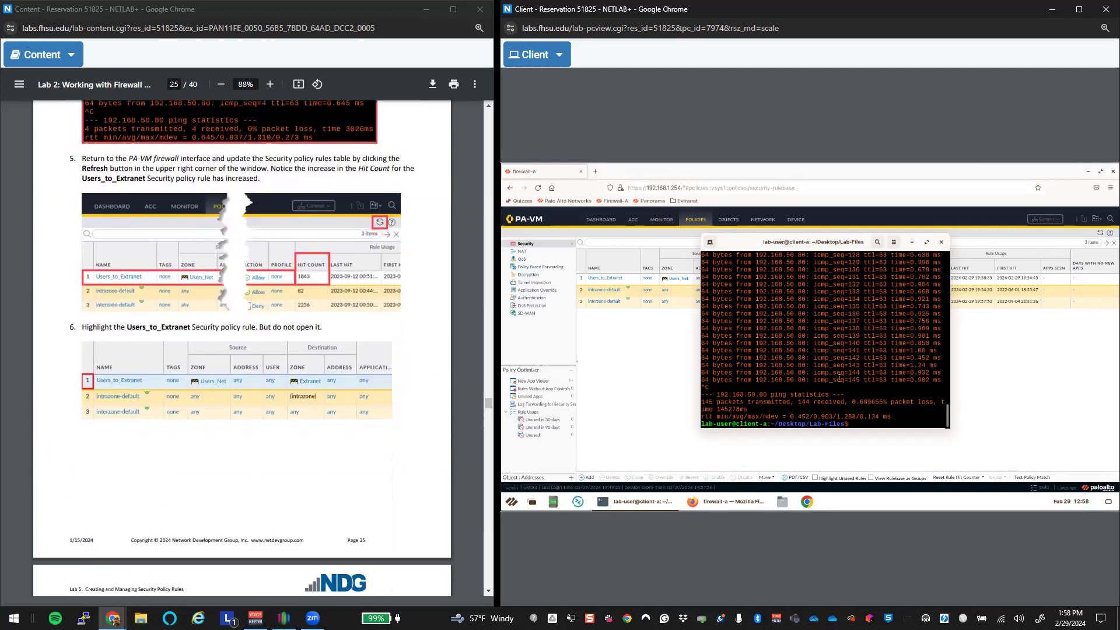
Step: Refresh the PA-VM rule table so Users_to_Extranet's hit count rises to 553
click(912, 242)
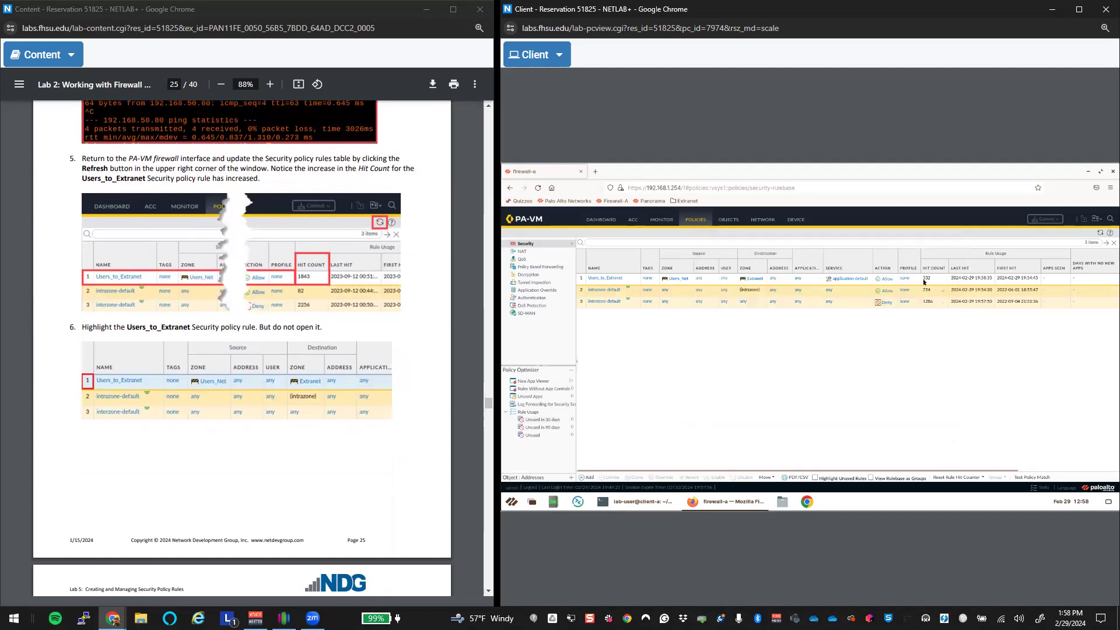
click(1101, 232)
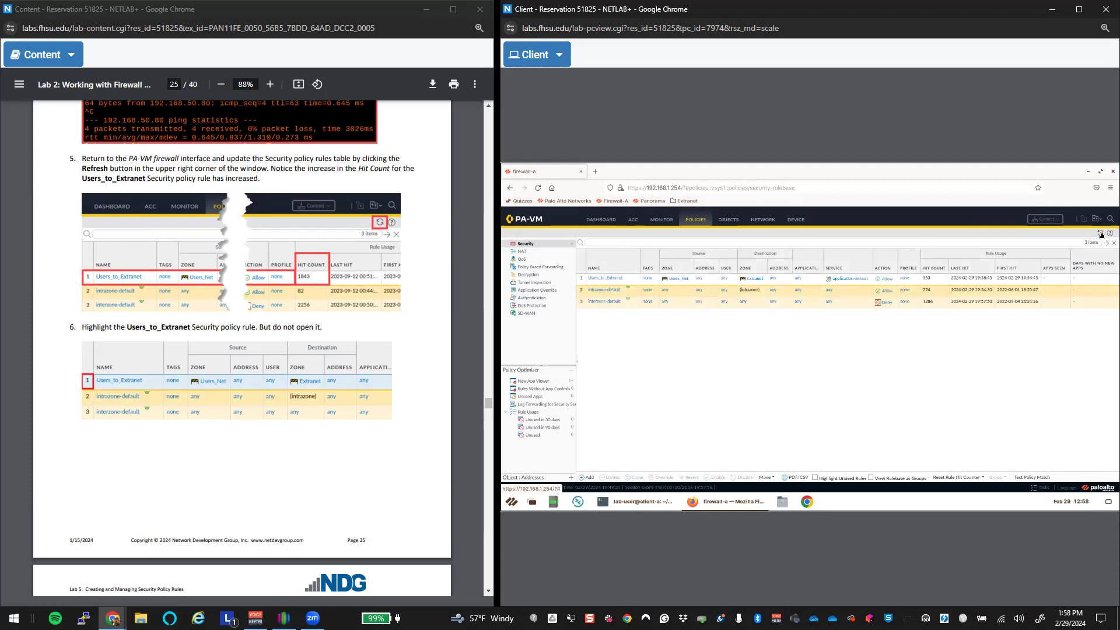
scroll(95, 450, down, 1)
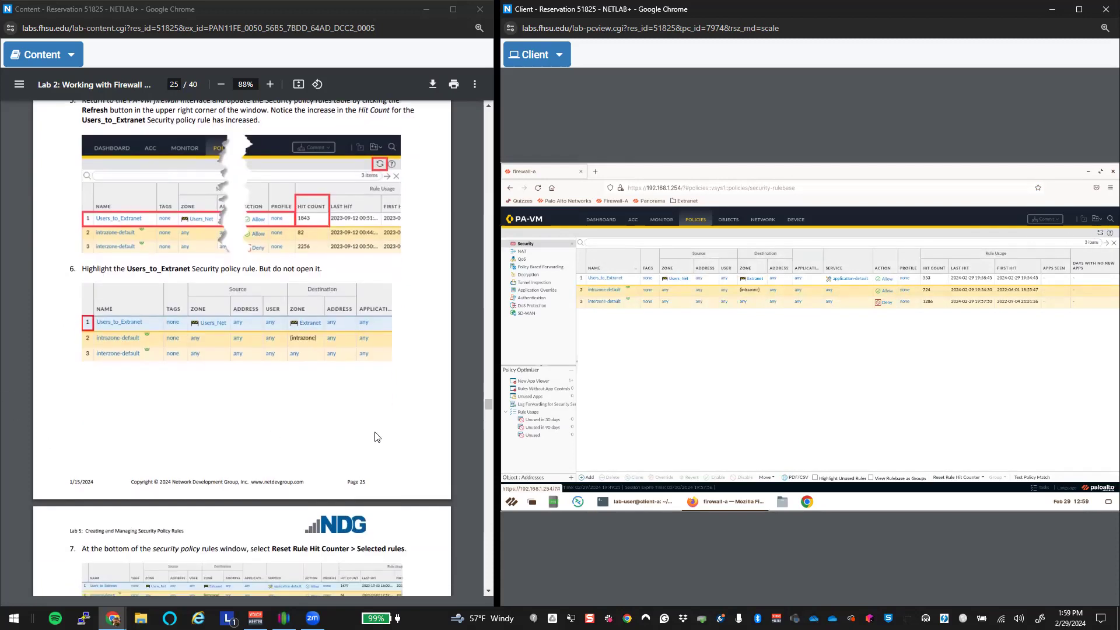
Step: Reset only the selected Users_to_Extranet rule's hit counter to 0, then open Monitor > Logs > Traffic
click(581, 281)
scroll(270, 528, down, 5)
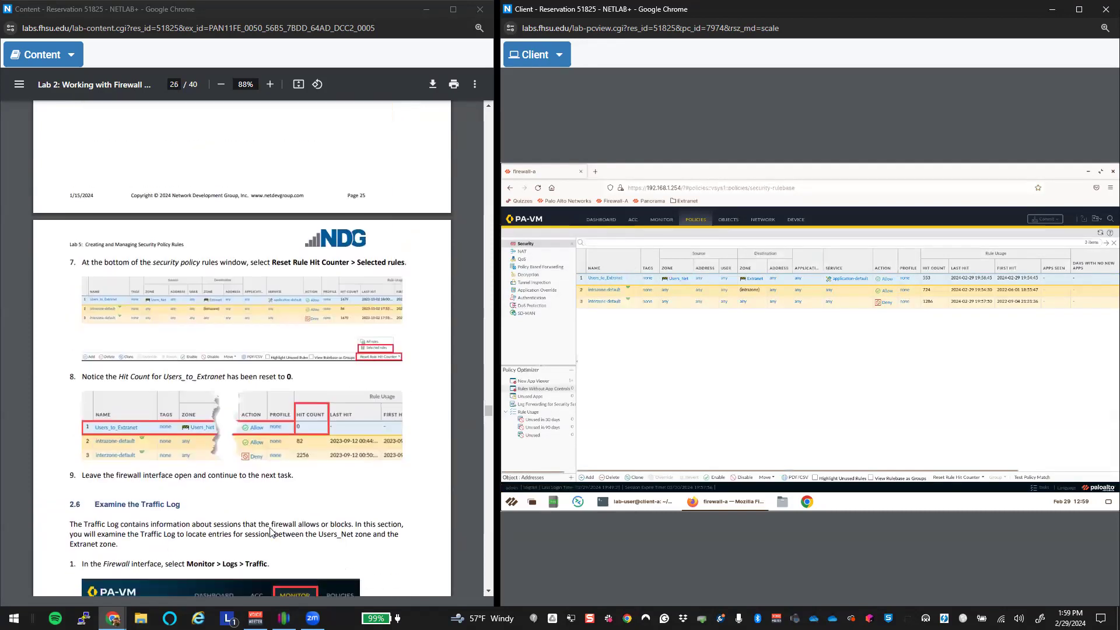
click(943, 281)
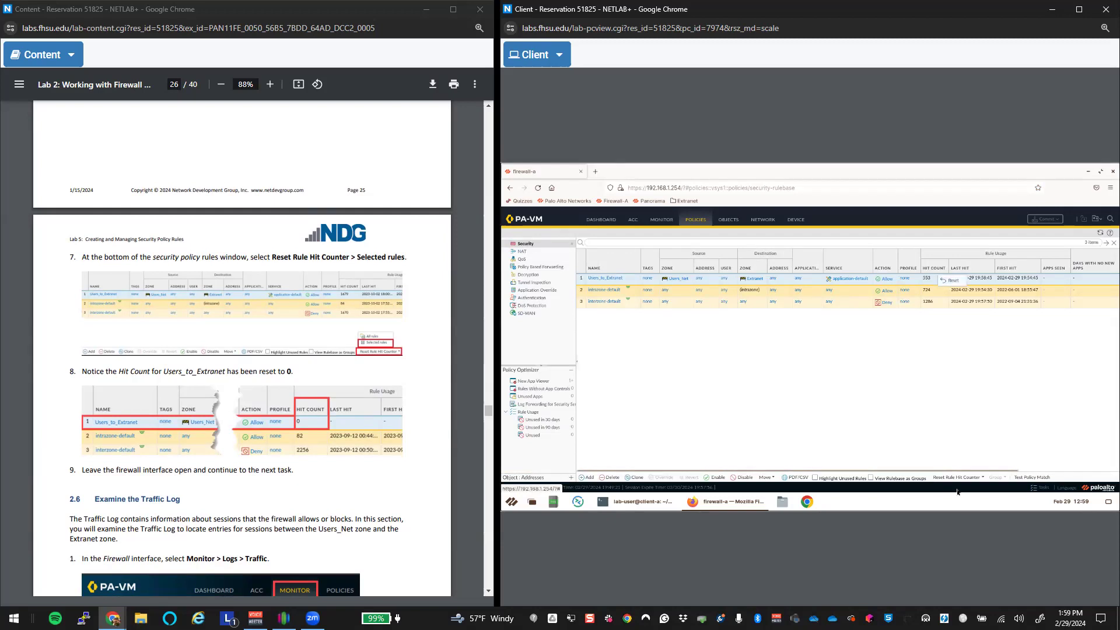
click(982, 478)
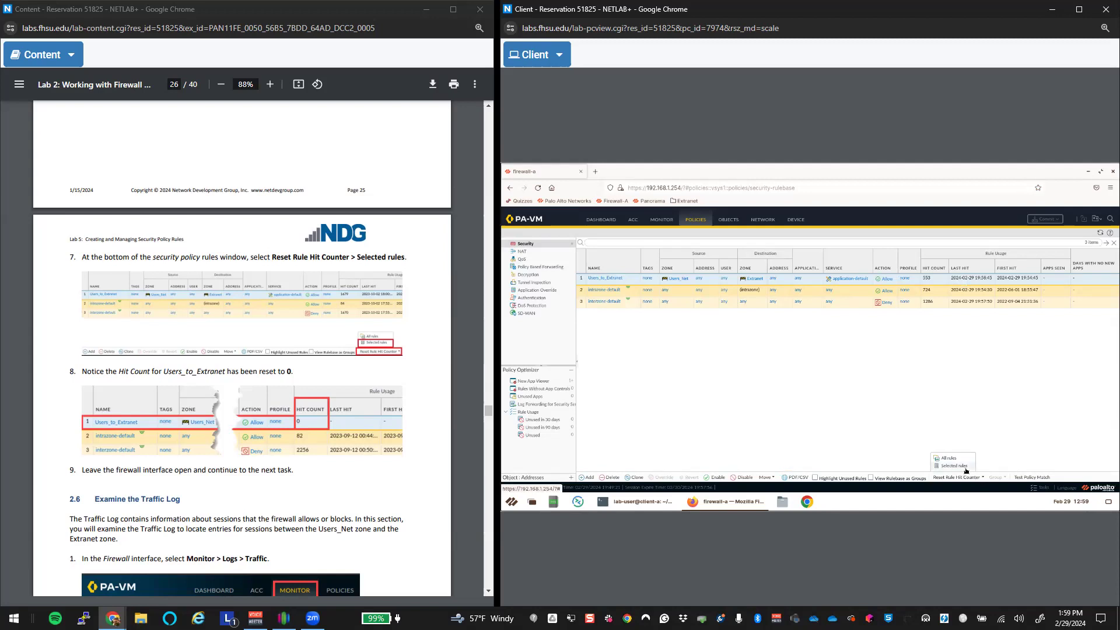
click(965, 466)
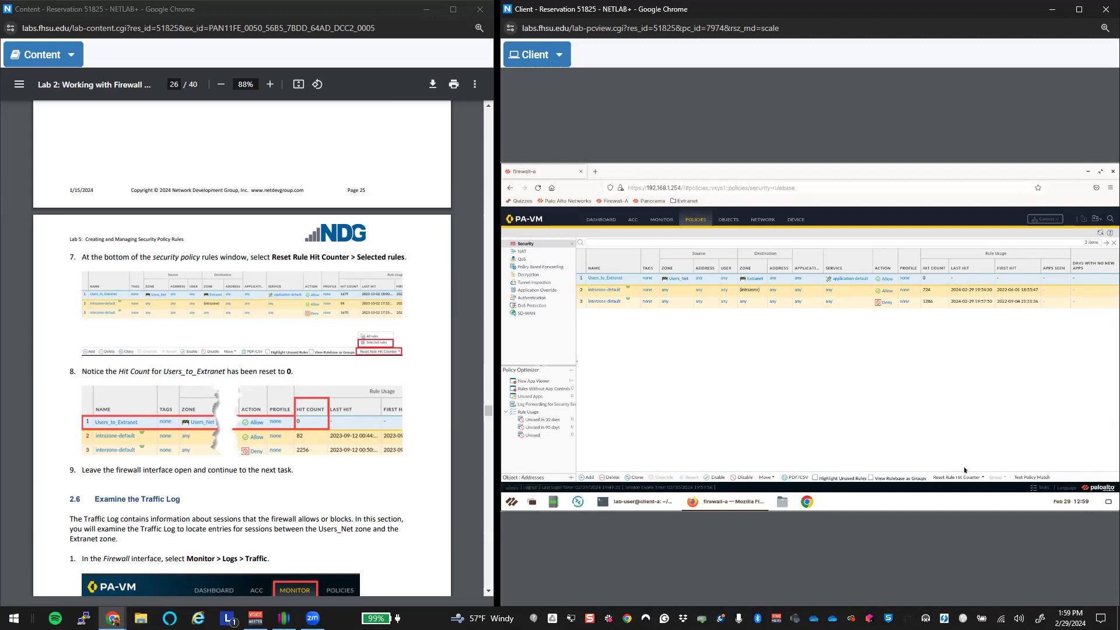
scroll(296, 405, down, 6)
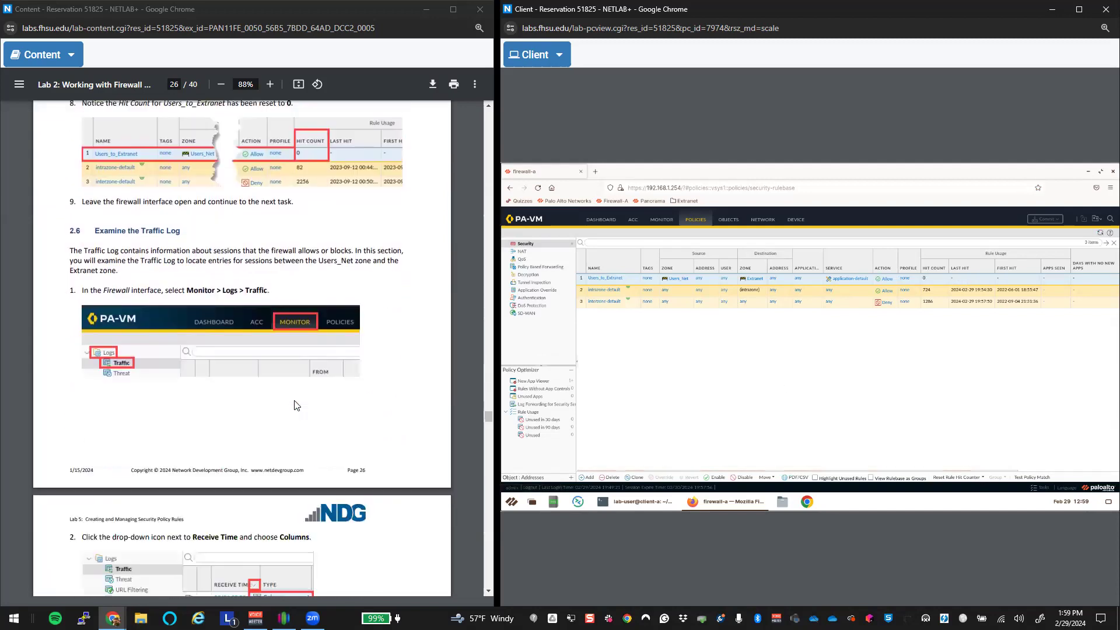
click(664, 220)
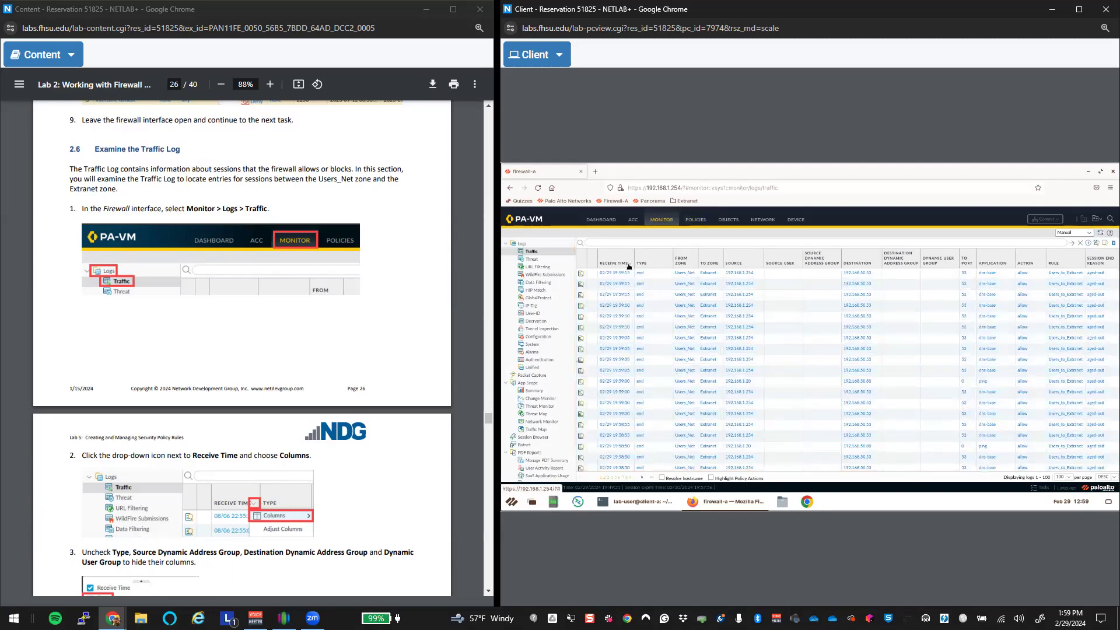
Step: Turn the lab guide to page 27 and open the Receive Time column drop-down in the Traffic log
scroll(410, 415, down, 5)
scroll(410, 415, down, 1)
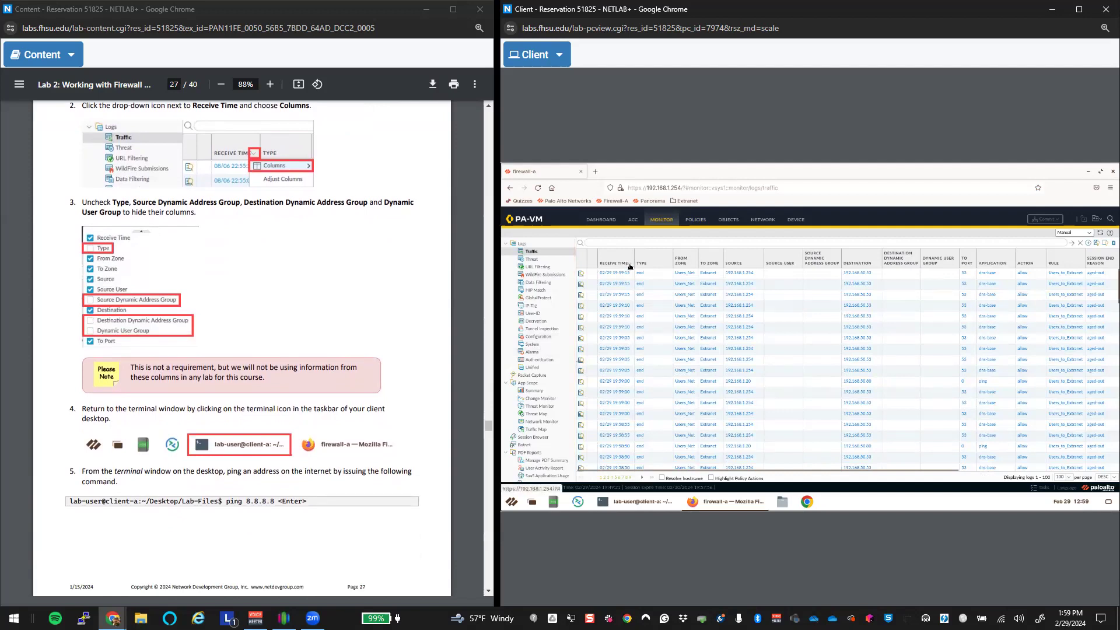
click(630, 266)
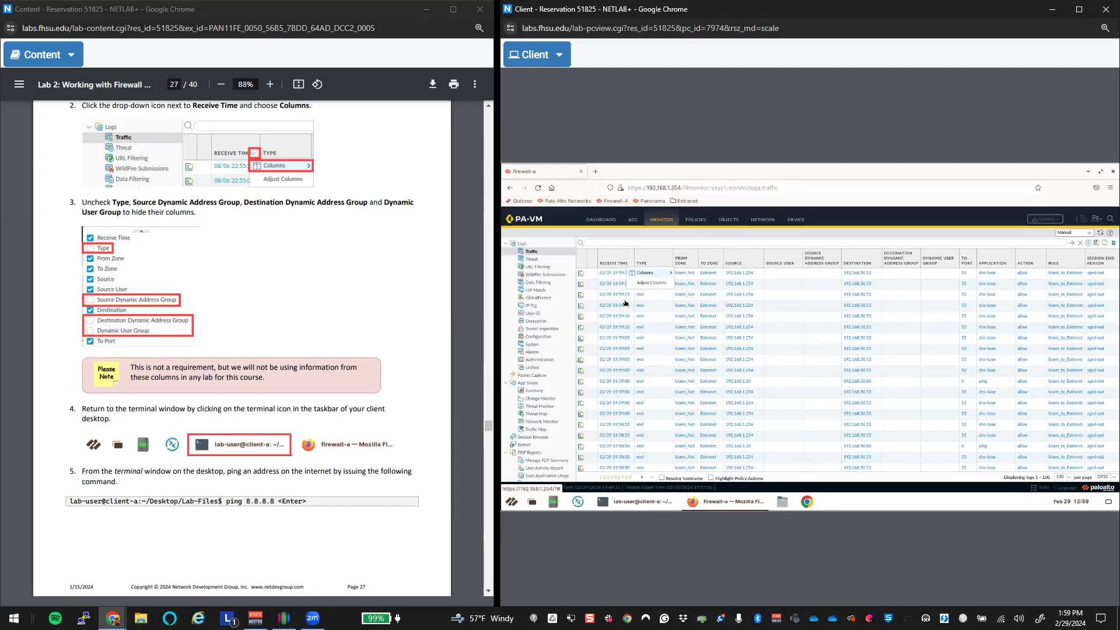
Step: Uncheck the Type, Source/Destination Dynamic Address Group and Dynamic User Group columns in the Traffic log
mouse_move(656, 277)
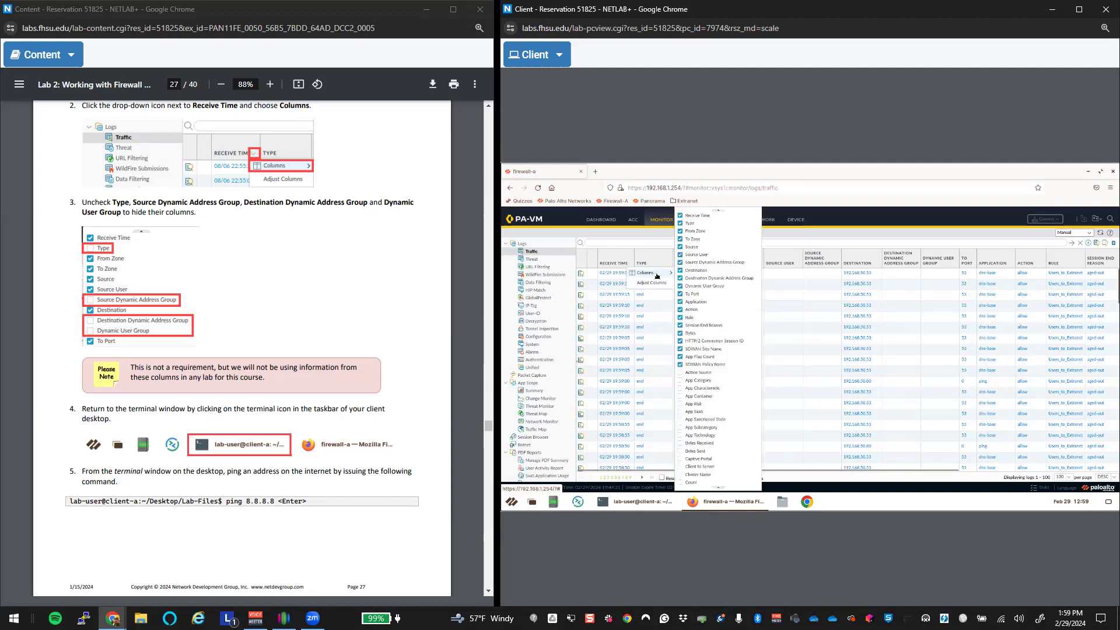
click(679, 223)
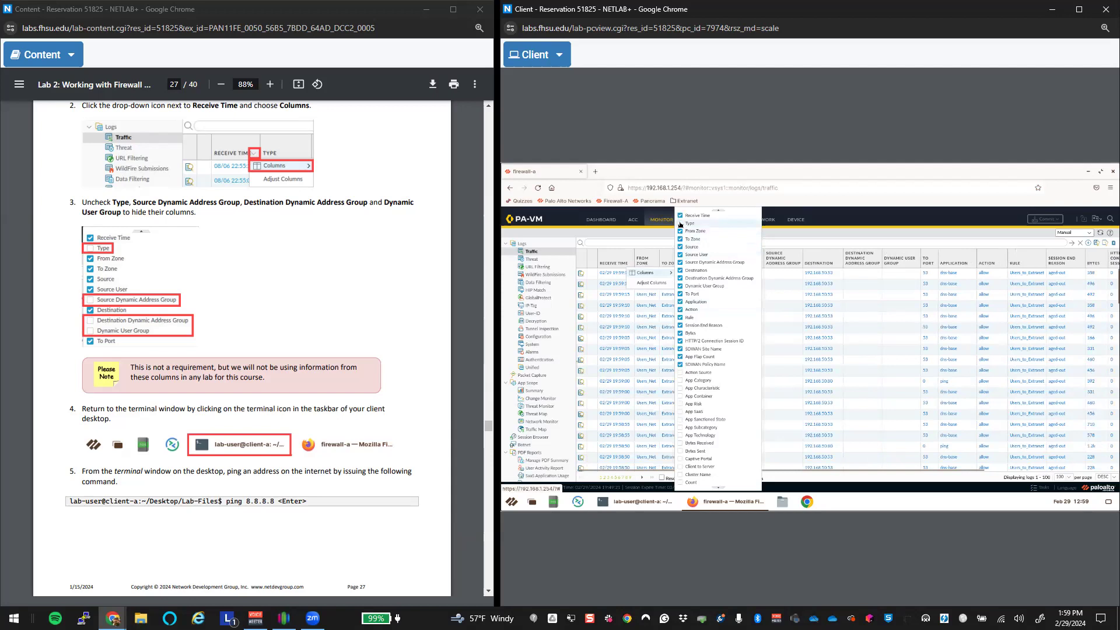
click(679, 263)
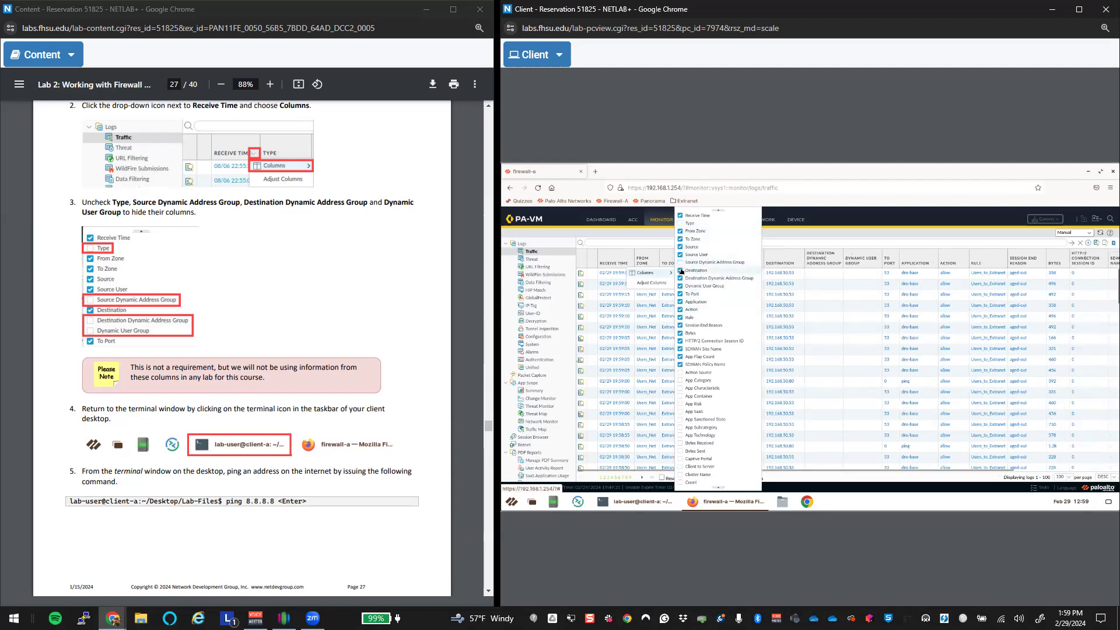
click(680, 279)
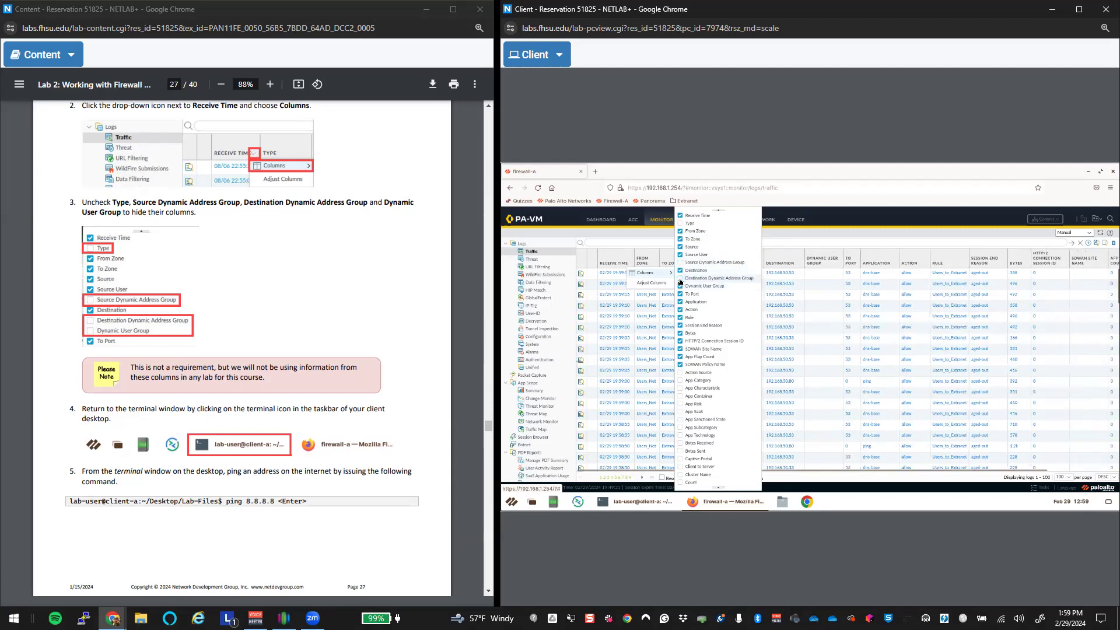
click(682, 286)
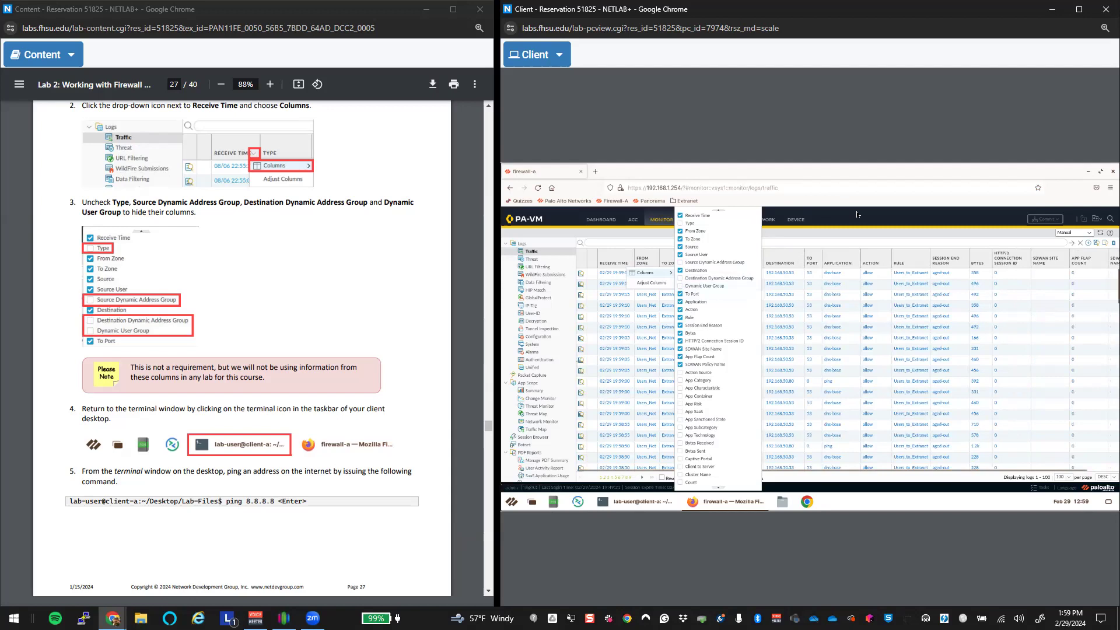
click(861, 239)
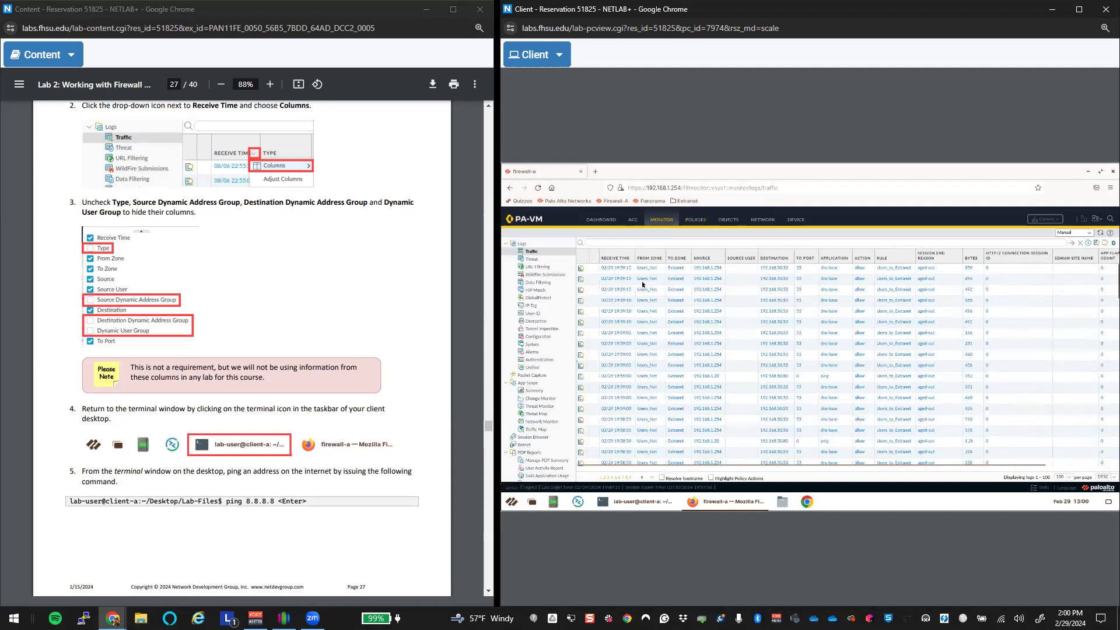
Step: Scroll the guide to steps 6–8, bring the Client terminal forward and recall the earlier ping command
scroll(426, 380, down, 4)
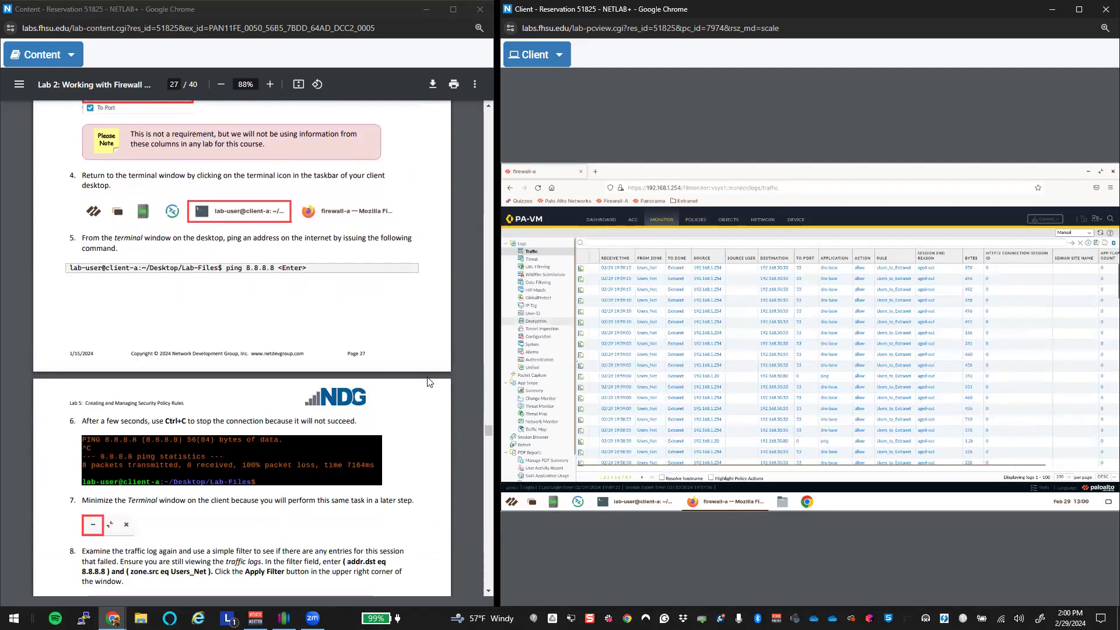
click(636, 502)
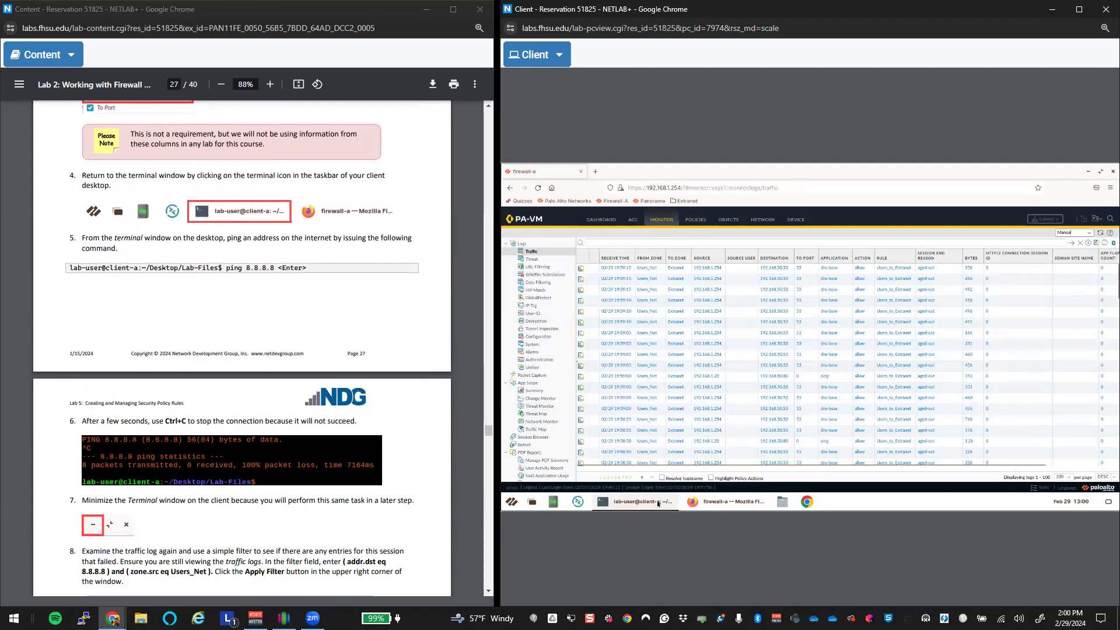
key(Up)
key(Up)
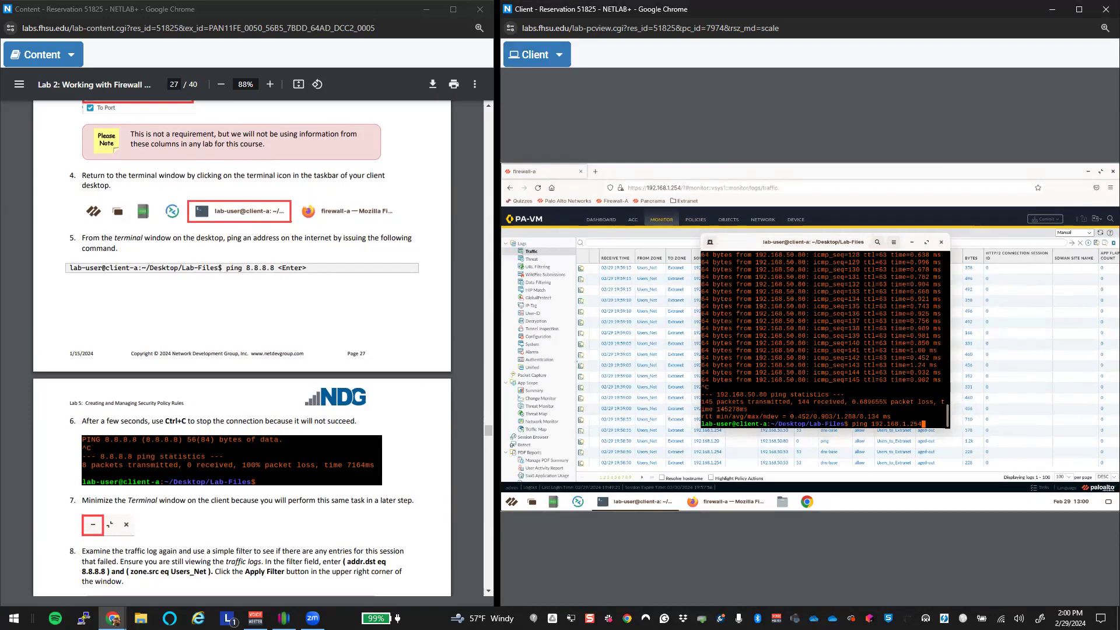
Step: Undock the Client PC into its own window on the screen's right half
click(1105, 10)
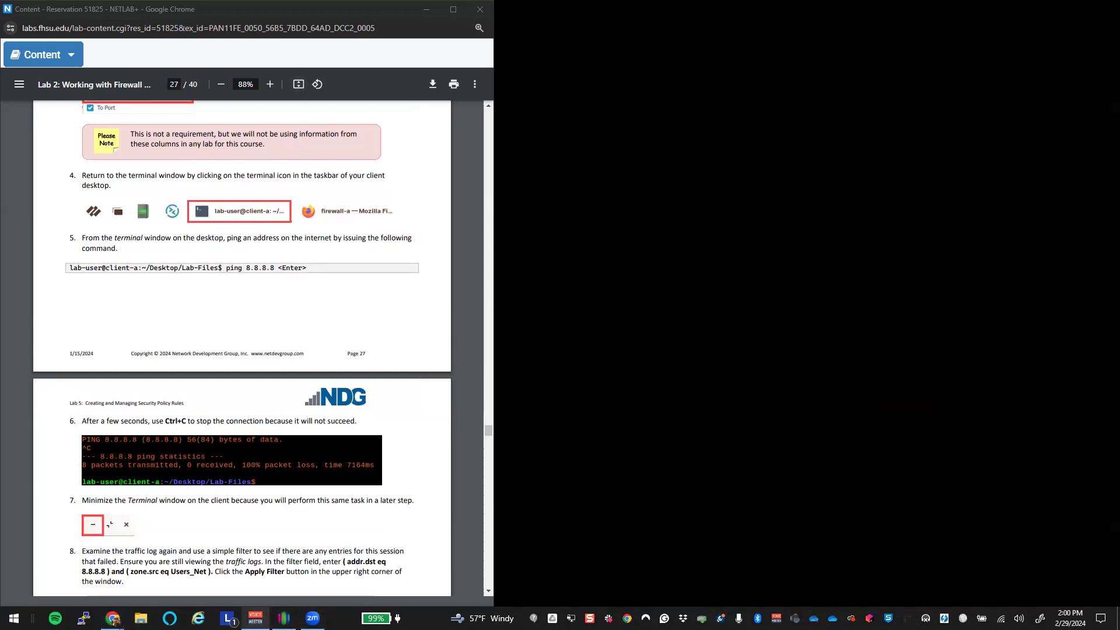
mouse_move(112, 617)
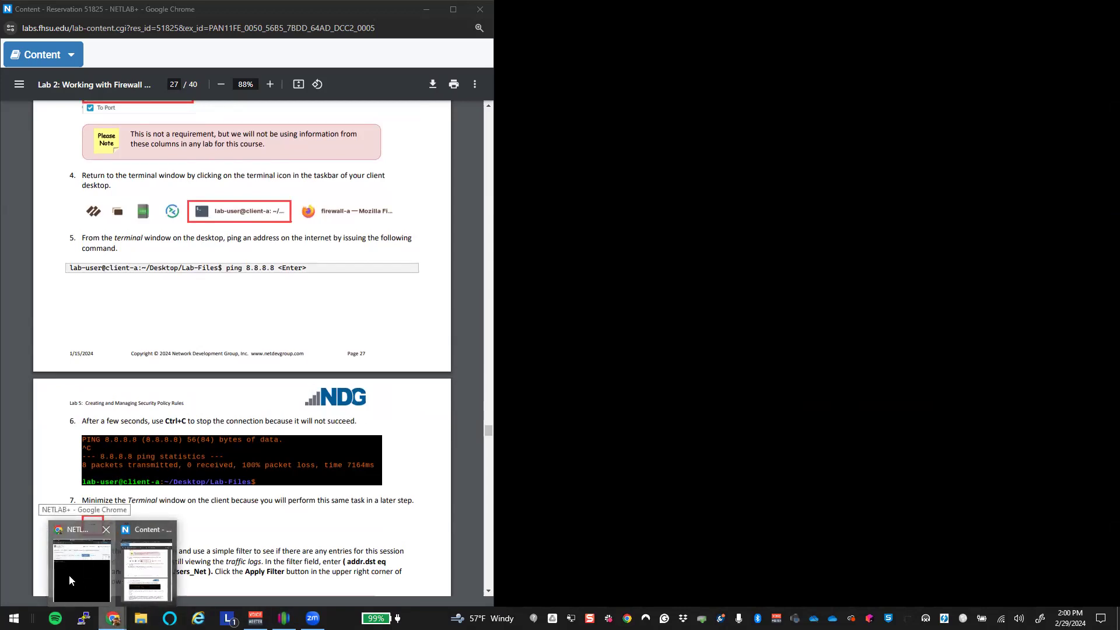
click(69, 575)
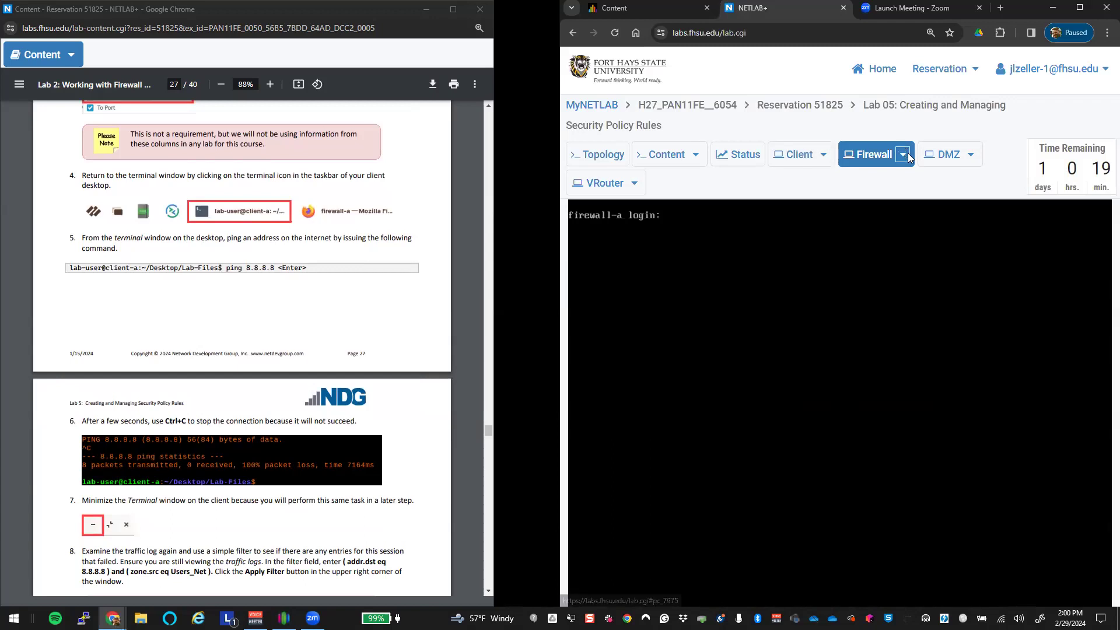
click(817, 154)
click(793, 239)
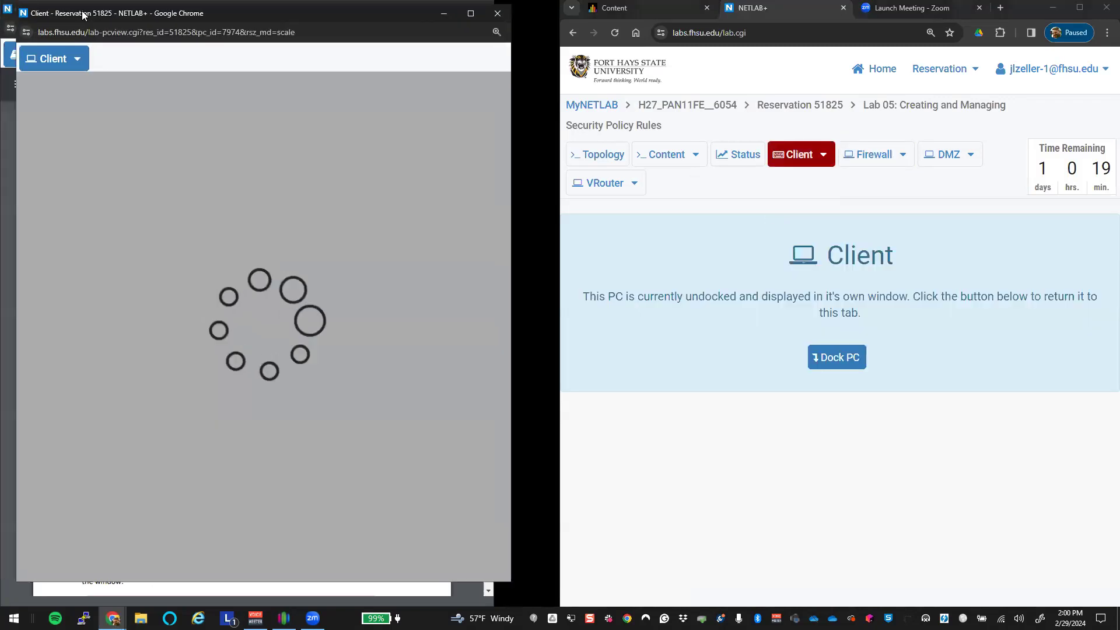
drag(83, 15, 1117, 13)
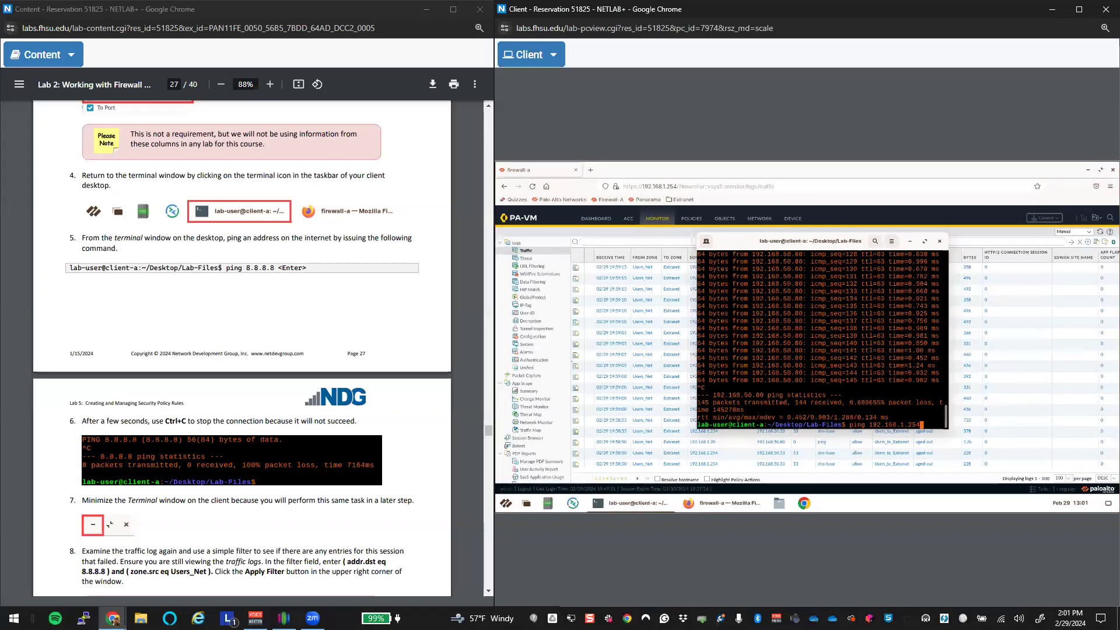
Step: Display the Client PC at actual size and pan right to show the terminal
click(555, 55)
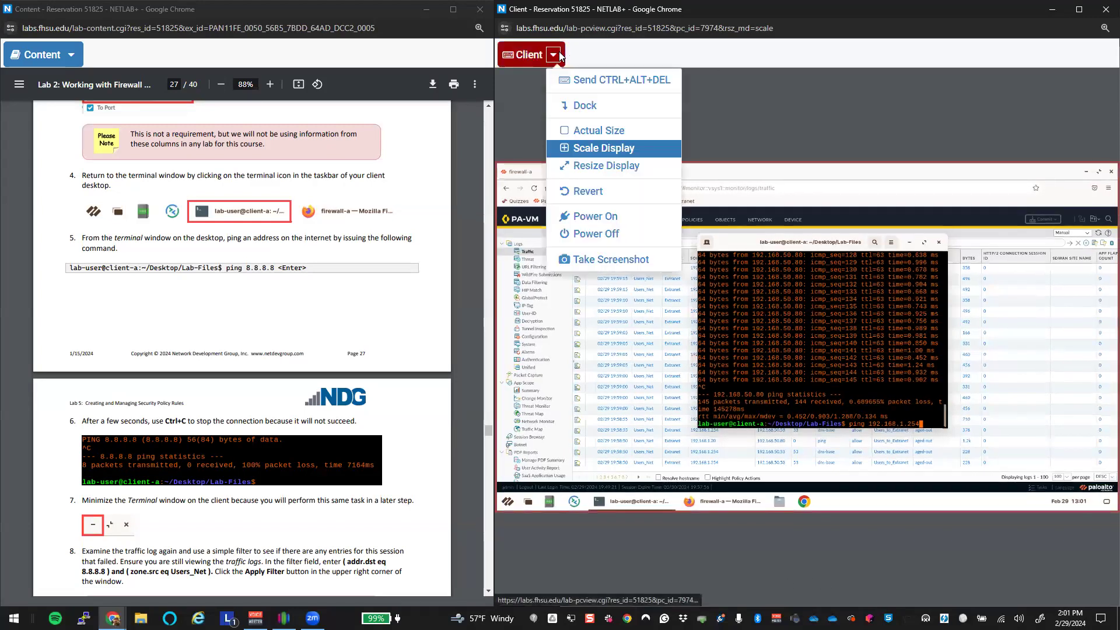
click(627, 132)
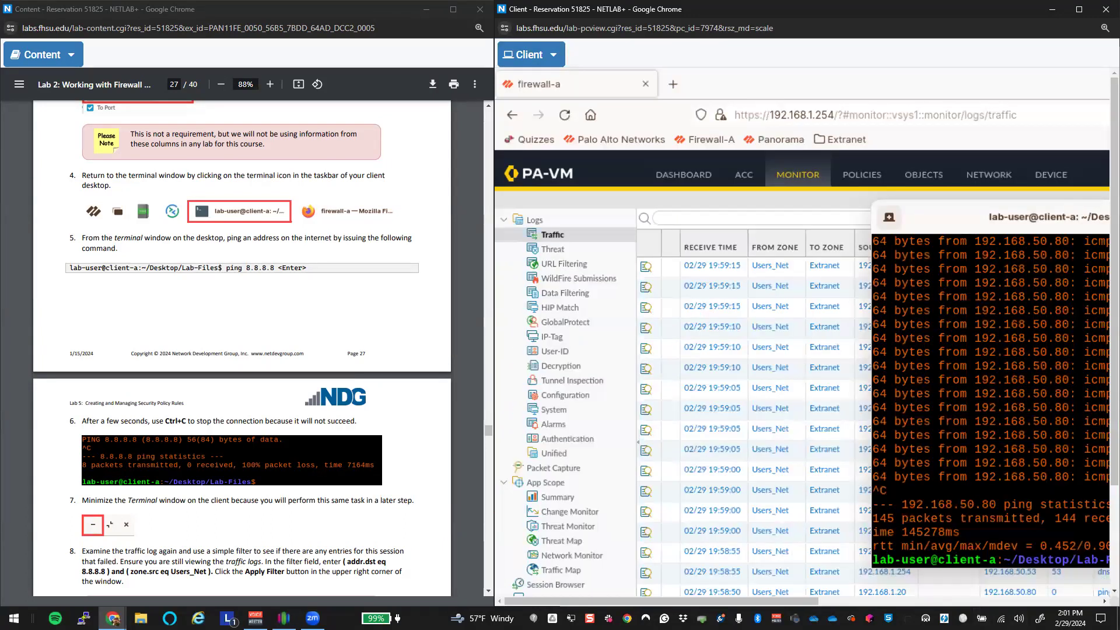
drag(746, 601, 906, 603)
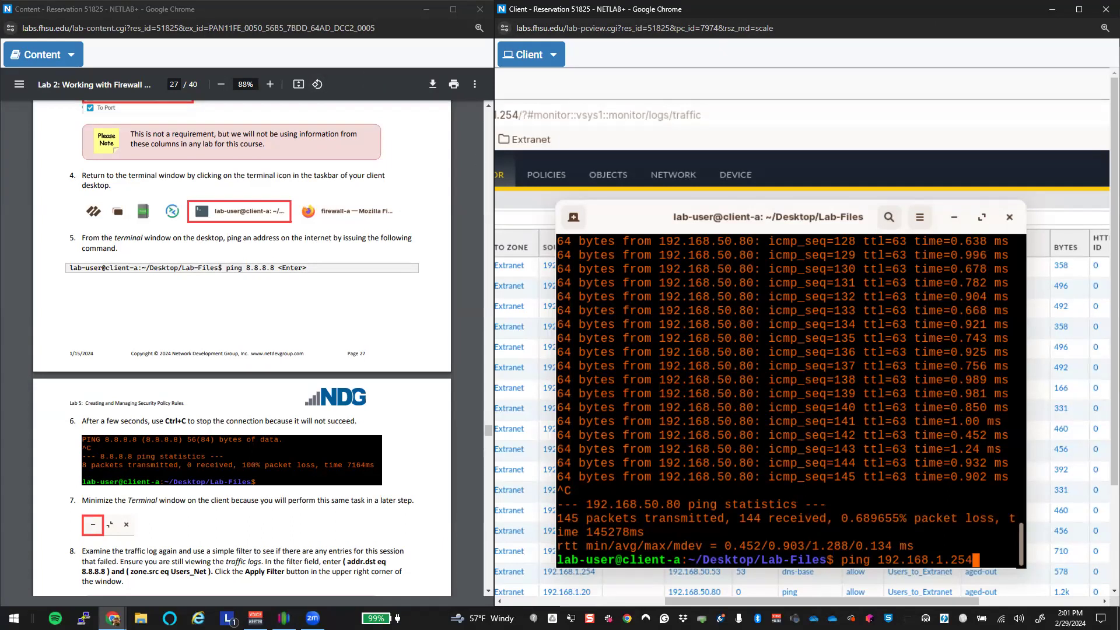
Step: Dock the Client PC back into the NETLAB+ lab page
click(532, 57)
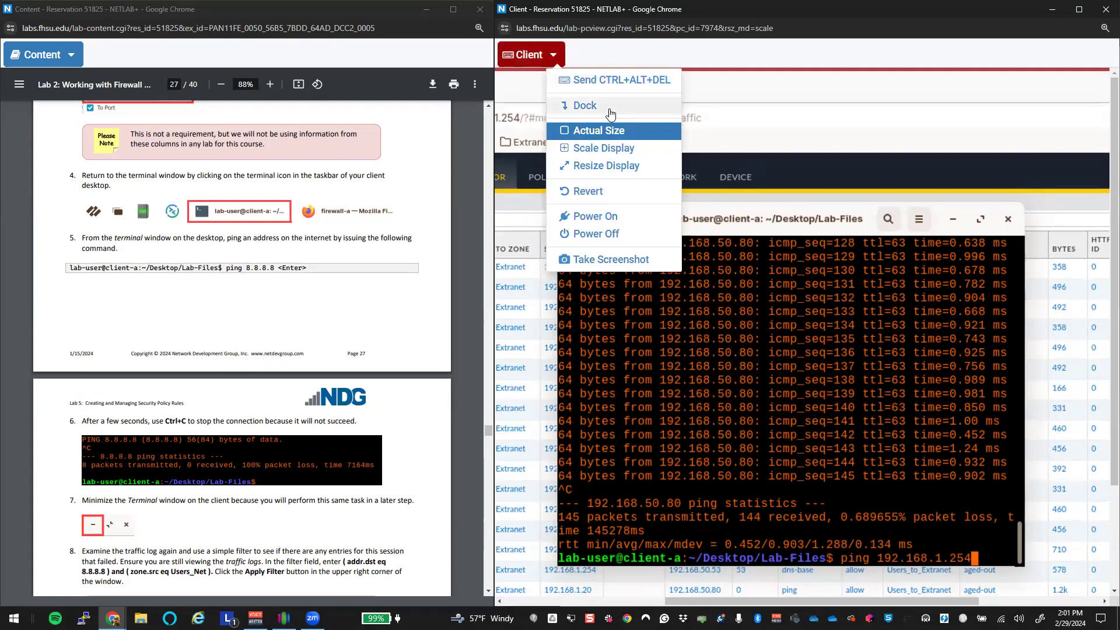
click(585, 106)
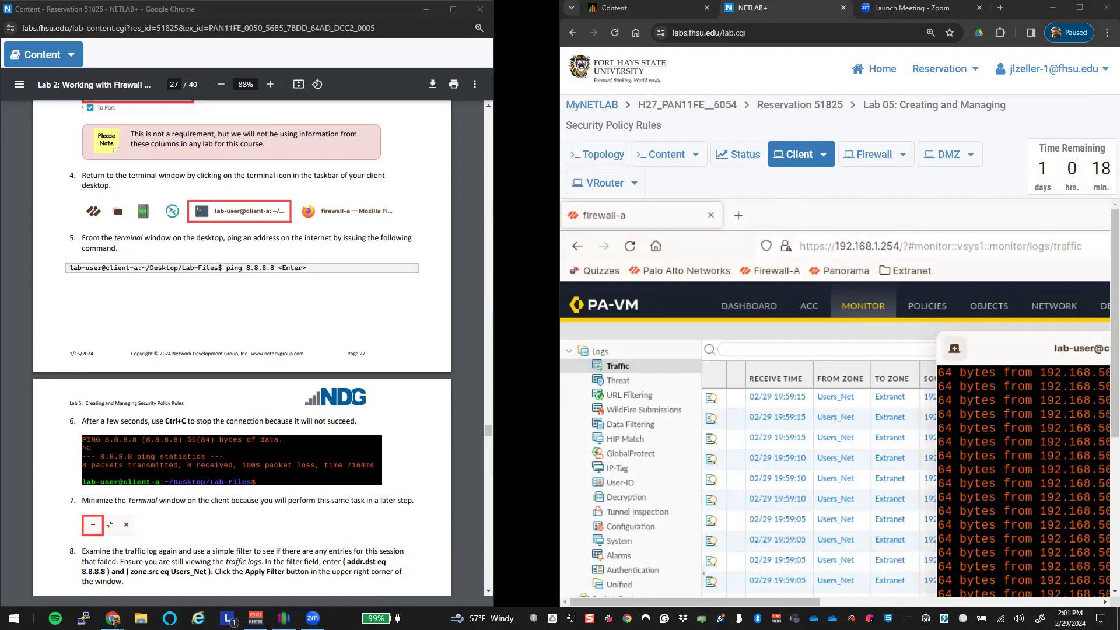
click(547, 308)
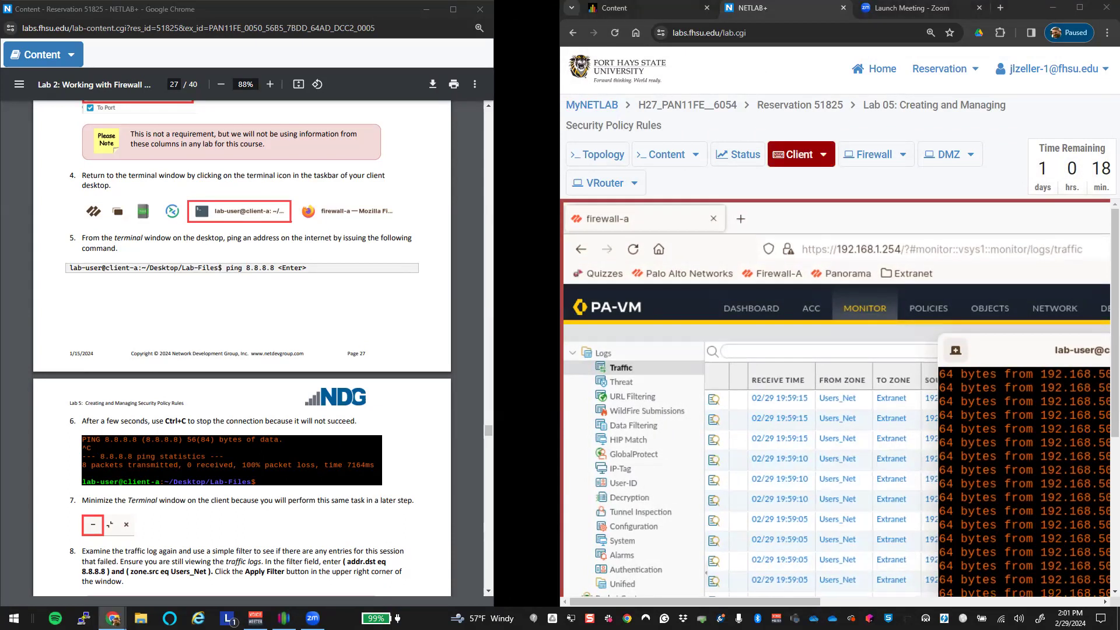
click(1003, 444)
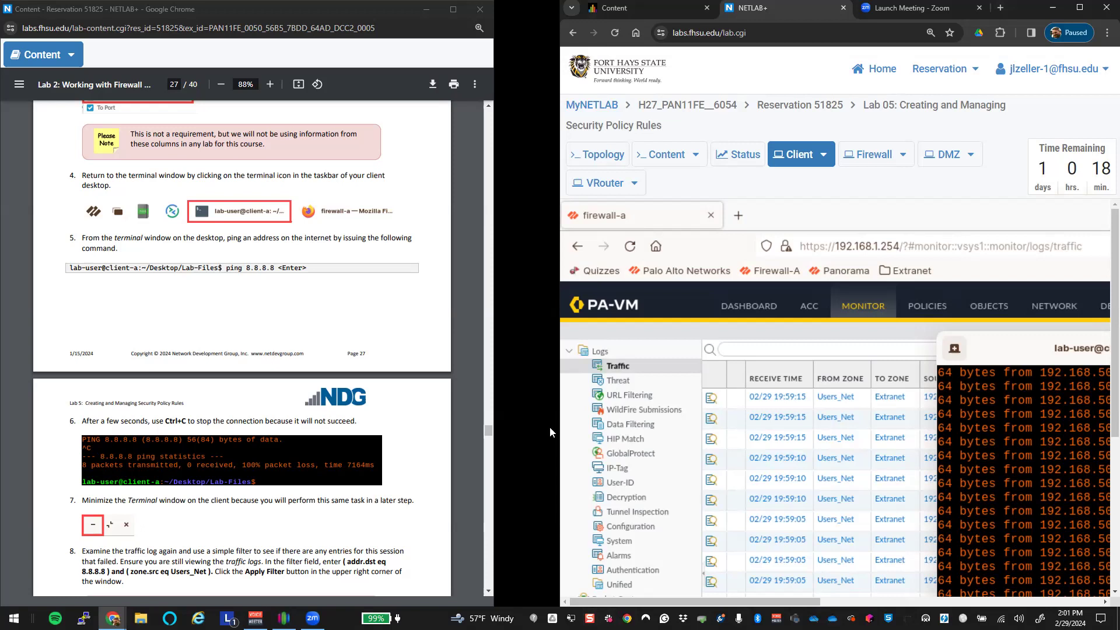
Step: Enter ping 192.168.1.254 at the Client terminal prompt and bring up Windows search
drag(615, 608, 771, 607)
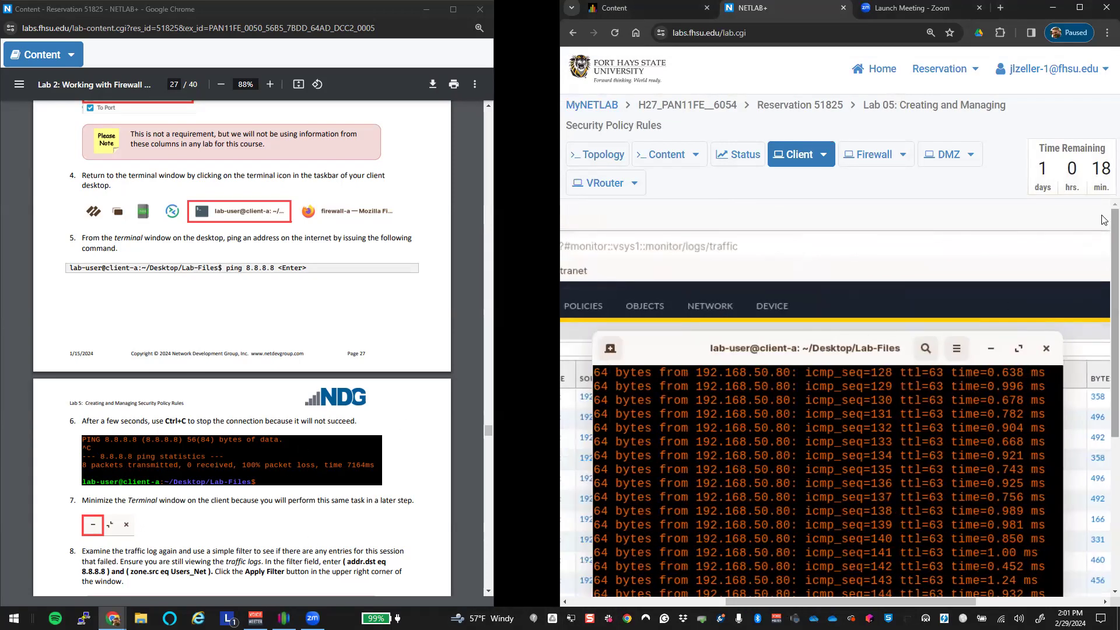
scroll(1103, 296, down, 1)
scroll(1103, 296, down, 6)
key(ctrl+c)
text(ping 192.168.1.254)
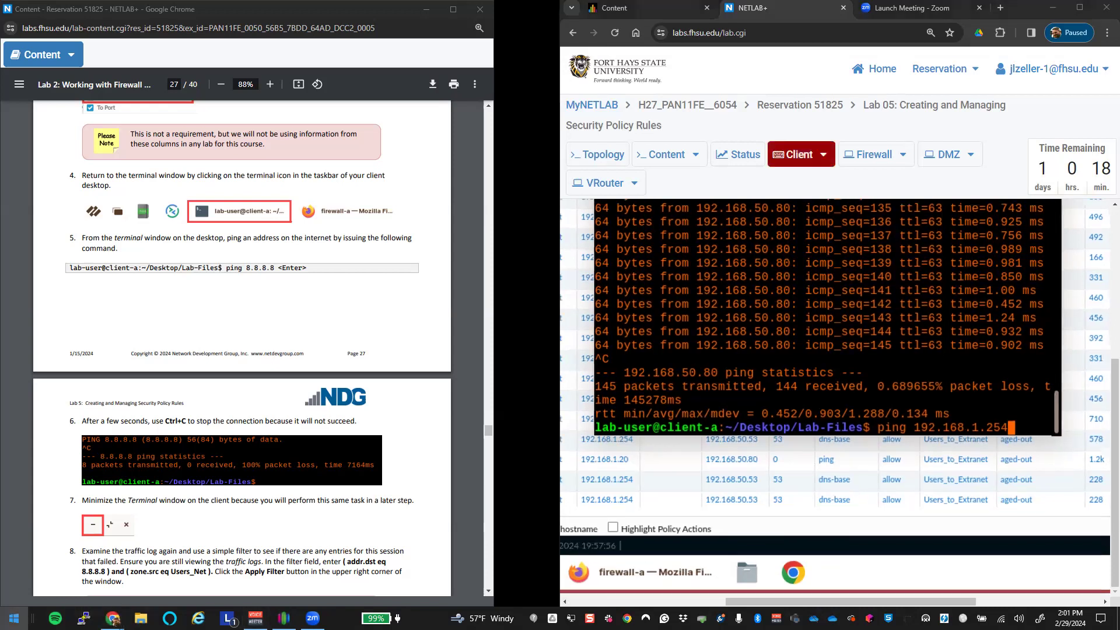
key(super)
Step: Launch Firefox by searching 'fire', close the Chrome lab window and maximize Firefox
text(fire)
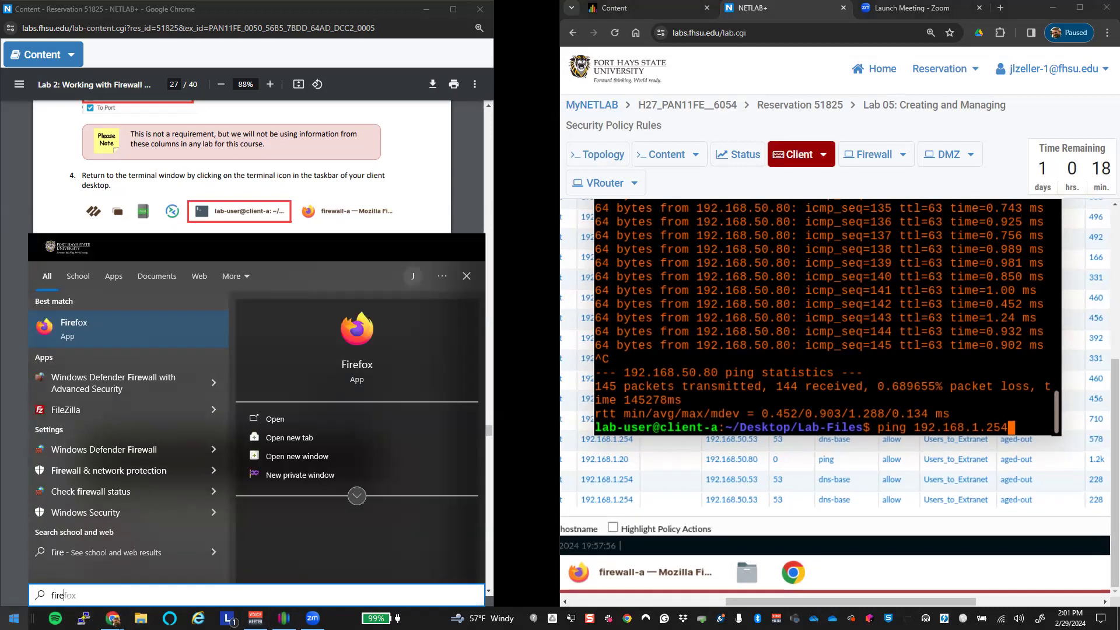
key(Return)
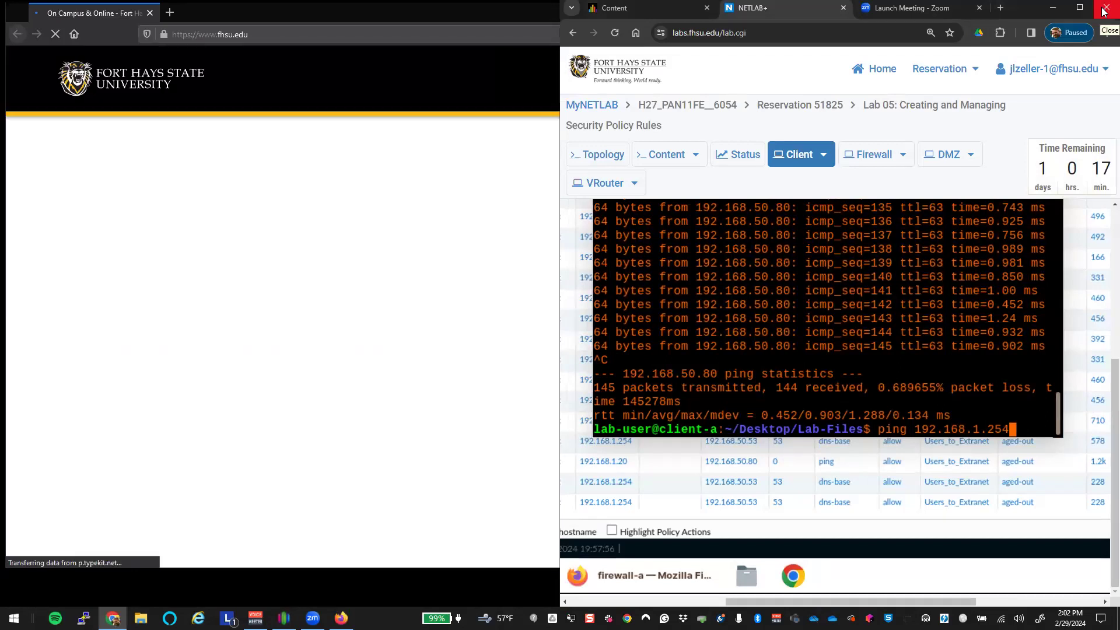
click(1104, 12)
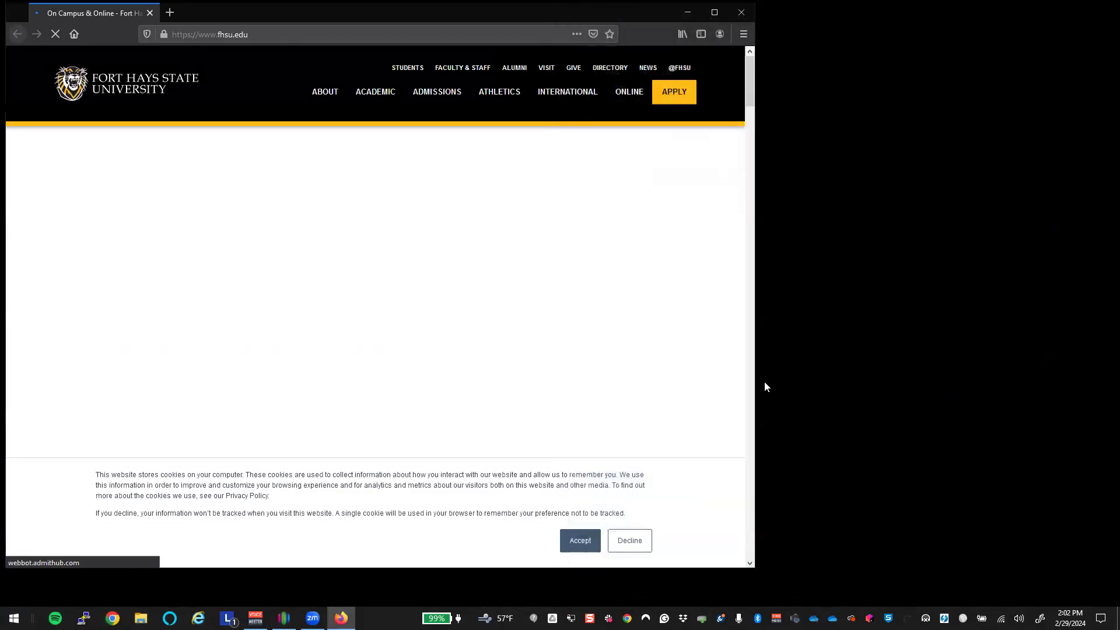
drag(85, 15, 370, 139)
click(1000, 48)
Step: Replace the Firefox address with 'labs.' and dismiss the suggestions
click(175, 31)
text(labs.)
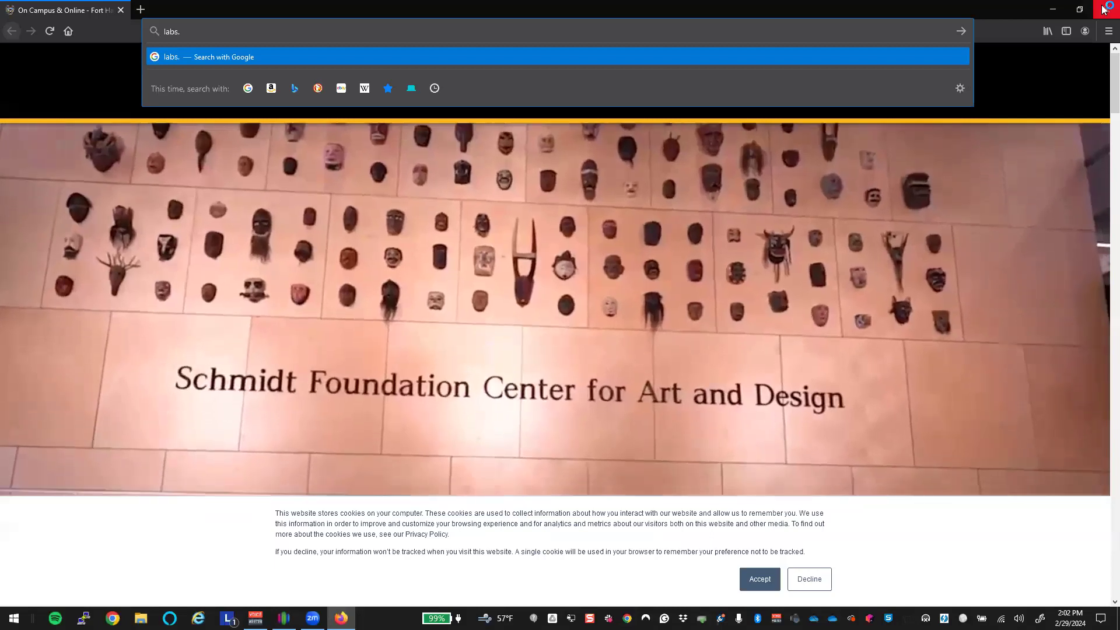
click(866, 366)
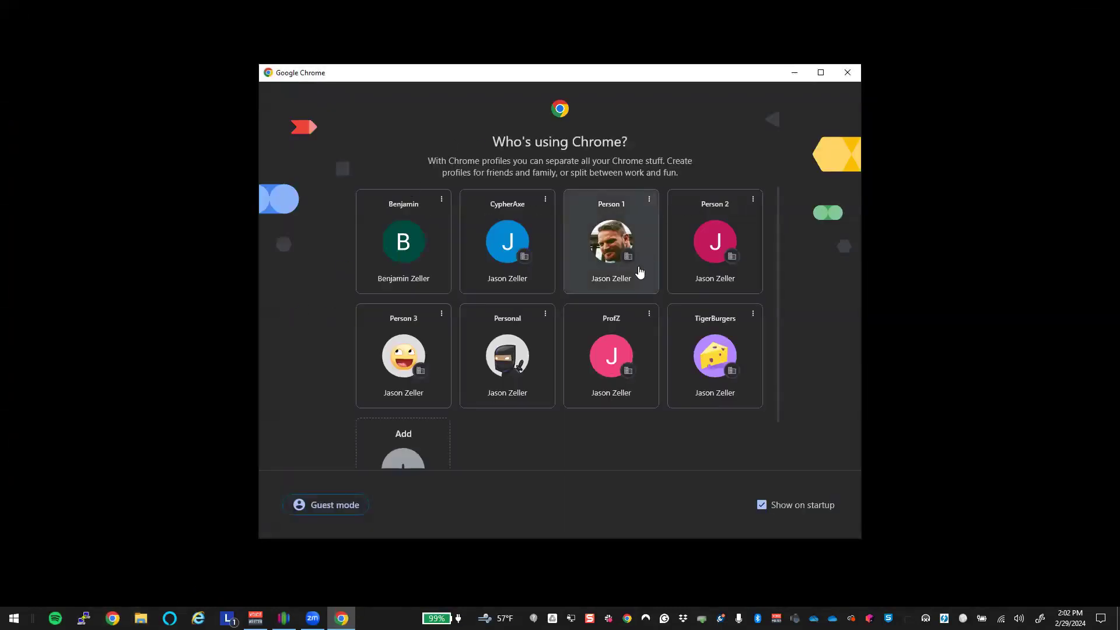
Step: Open Chrome on the Person 1 profile, maximize it and switch to the NETLAB+ Lab 05 tab
click(635, 232)
click(1081, 12)
click(103, 12)
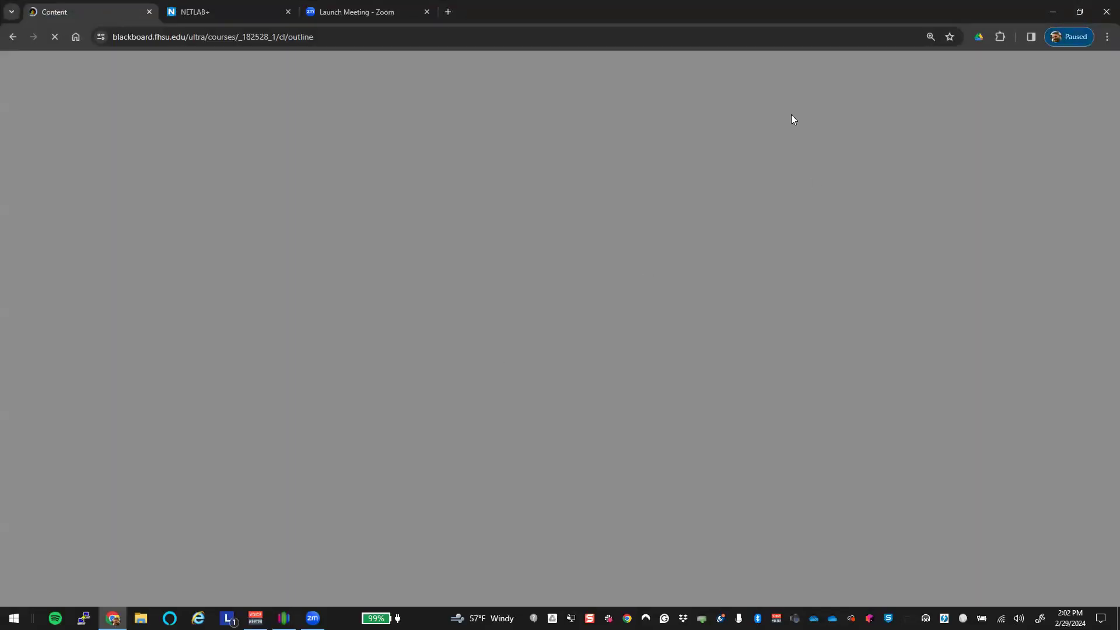
key(ctrl+Tab)
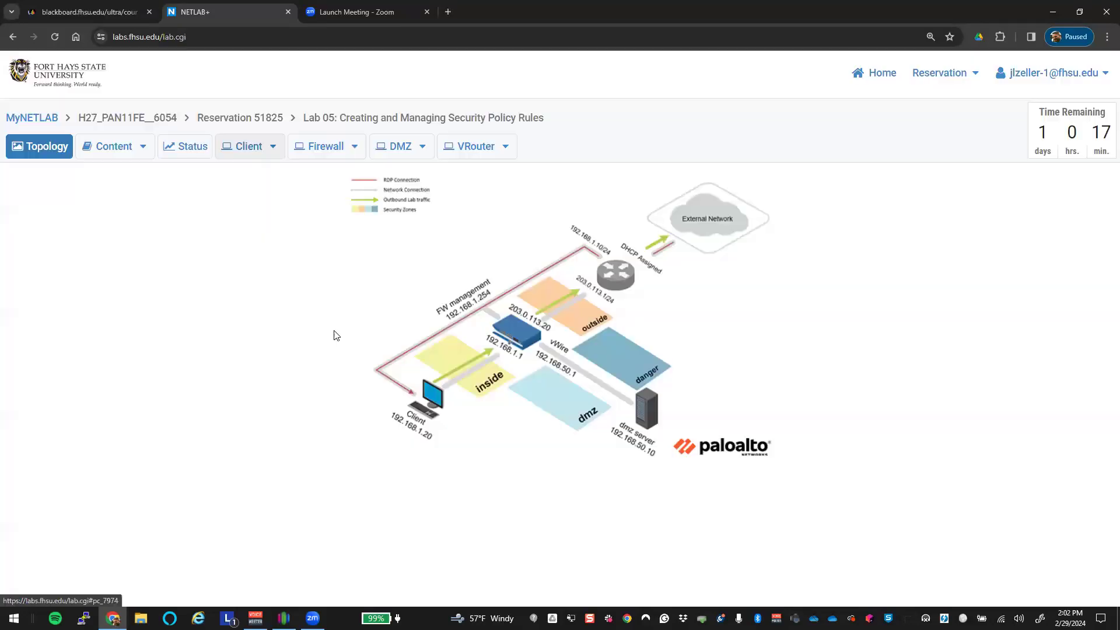
Step: Open the Client machine's console view, then power the Client off and confirm
click(236, 147)
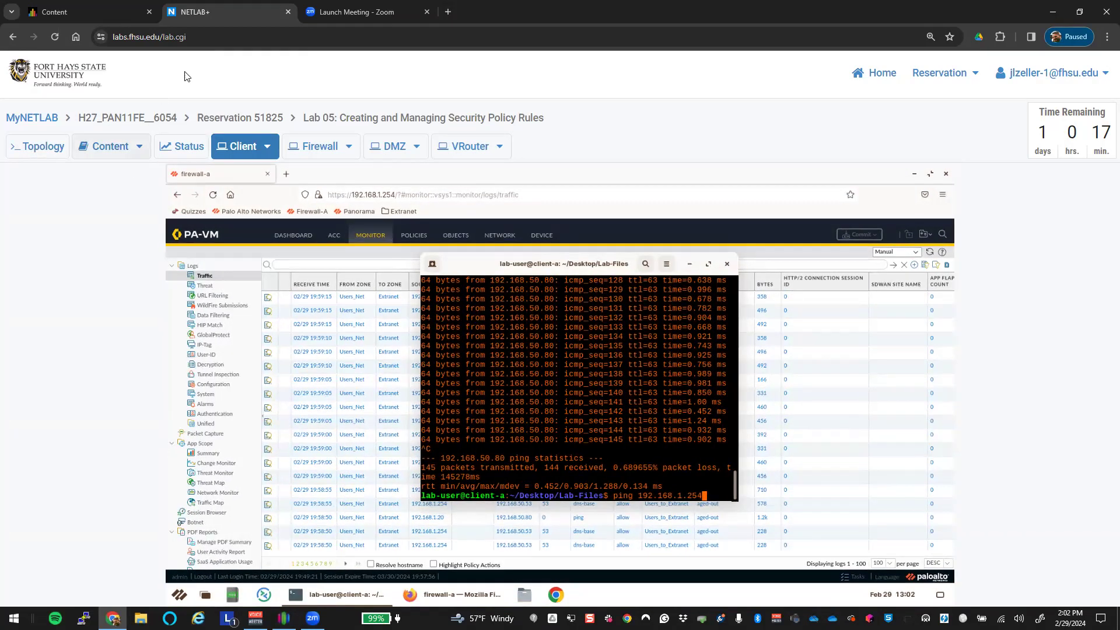
click(267, 146)
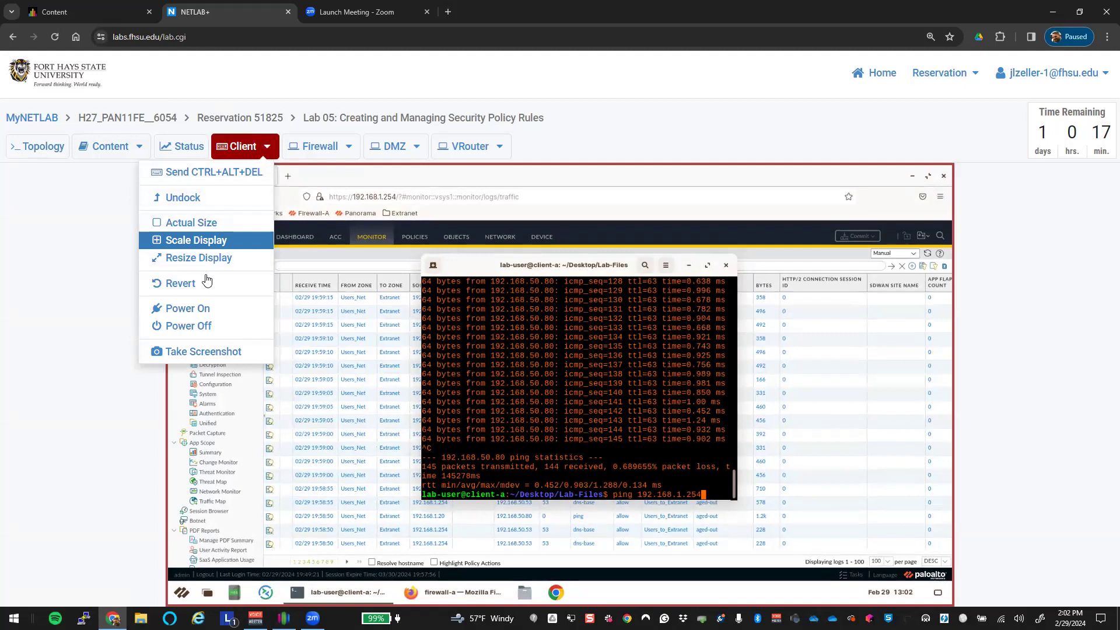
click(198, 328)
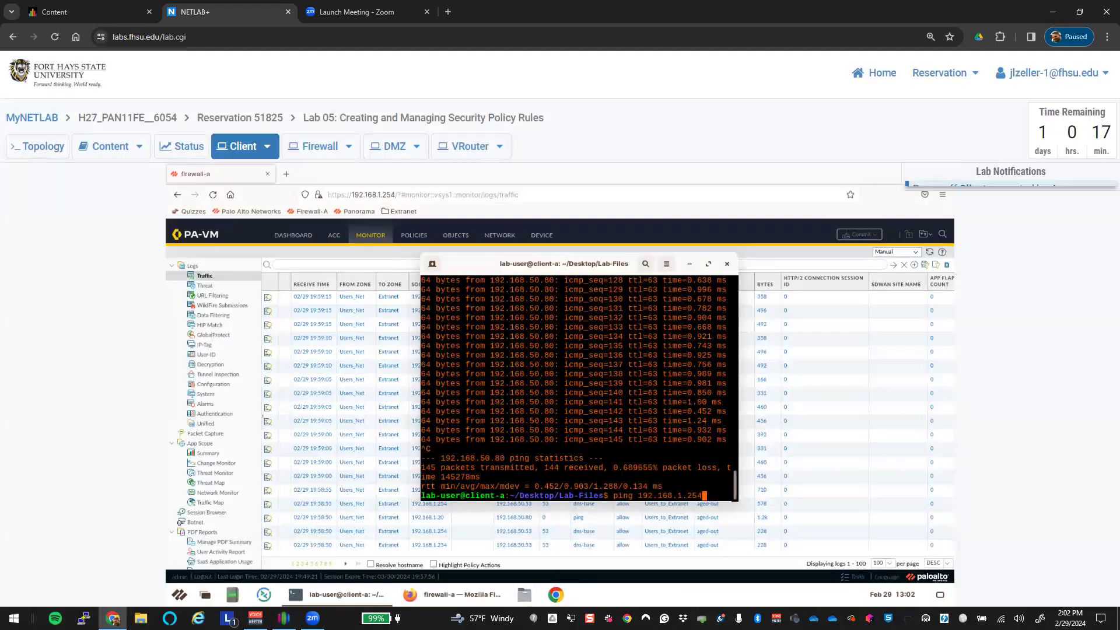
click(528, 353)
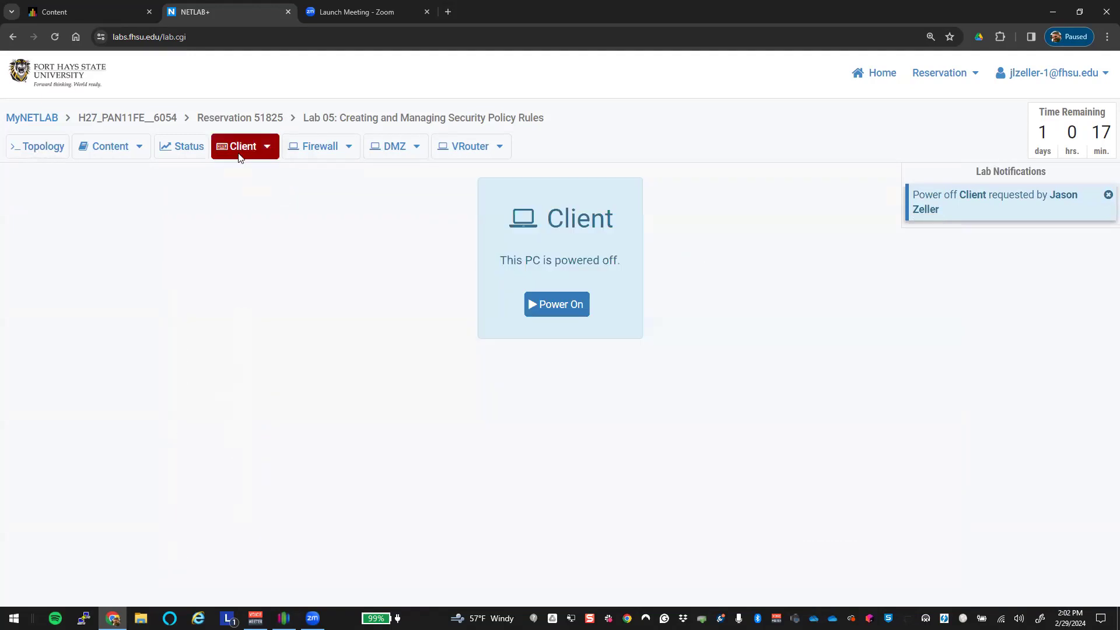
Step: Power the Client machine back on and confirm
click(267, 146)
click(191, 308)
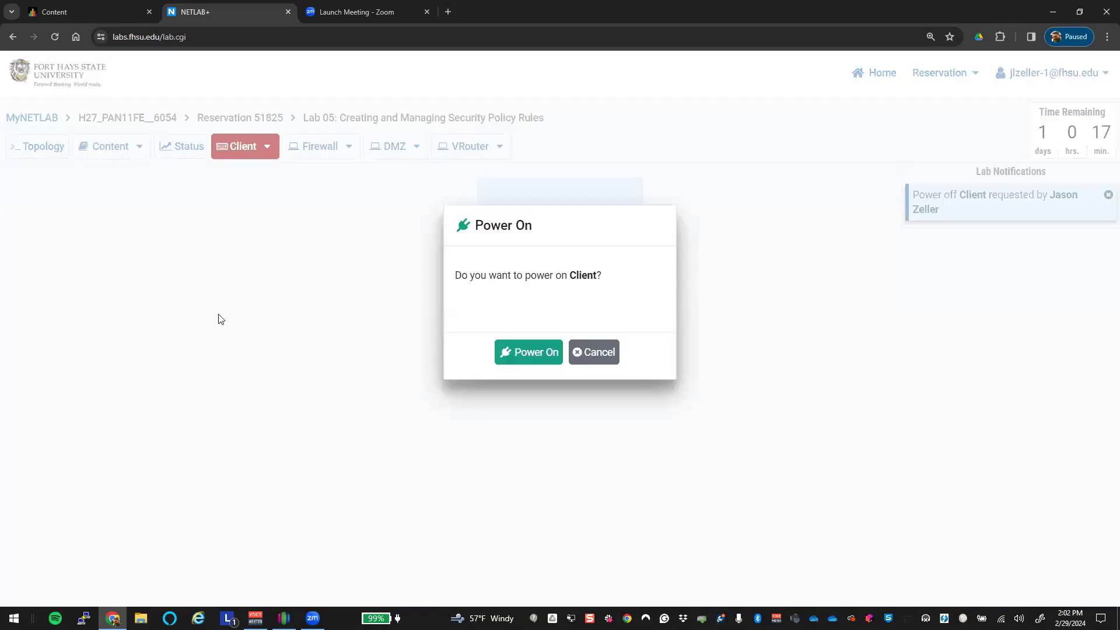
click(552, 358)
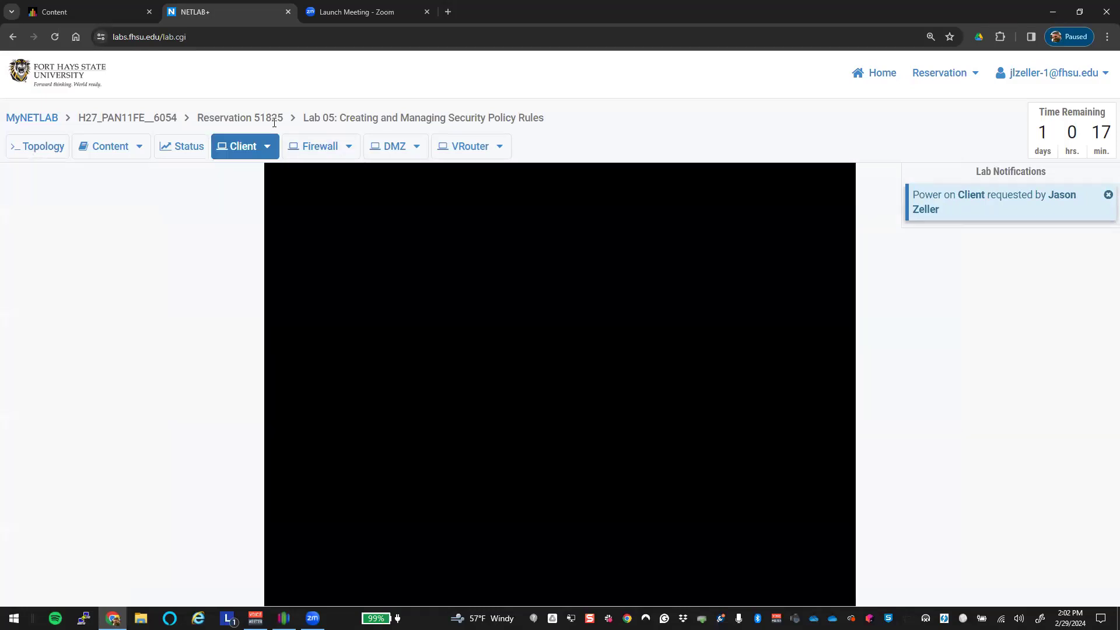
Step: Undock the Client console into the right half, with NETLAB+ filling the left half
click(267, 146)
click(236, 196)
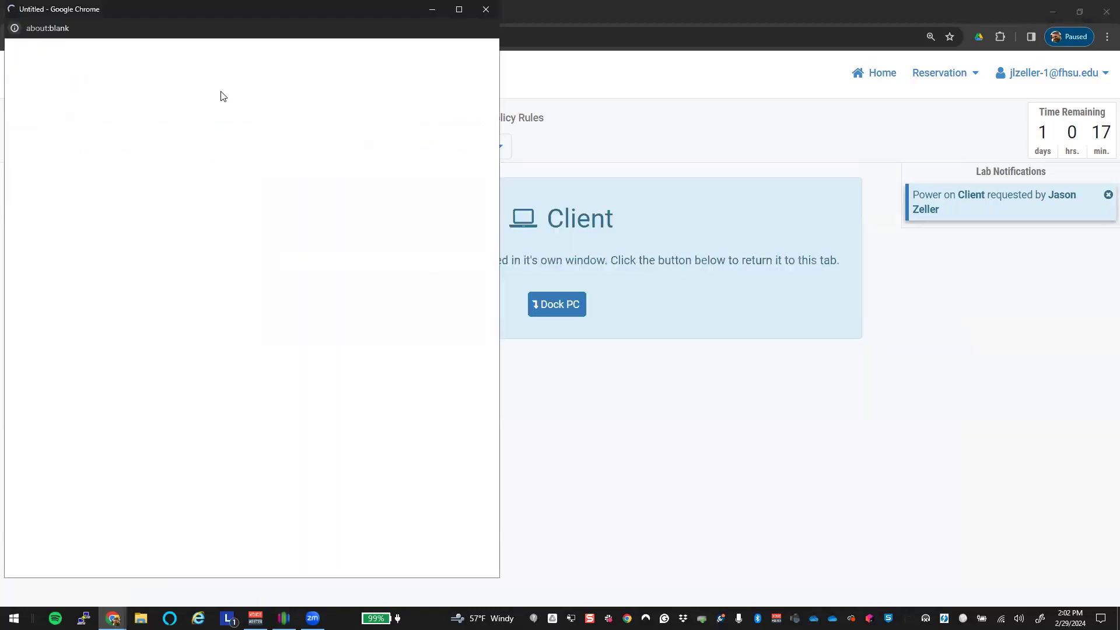
drag(108, 12, 1118, 169)
click(193, 212)
Step: Open the lab guide PDF in the NETLAB+ window and scroll through it
click(111, 154)
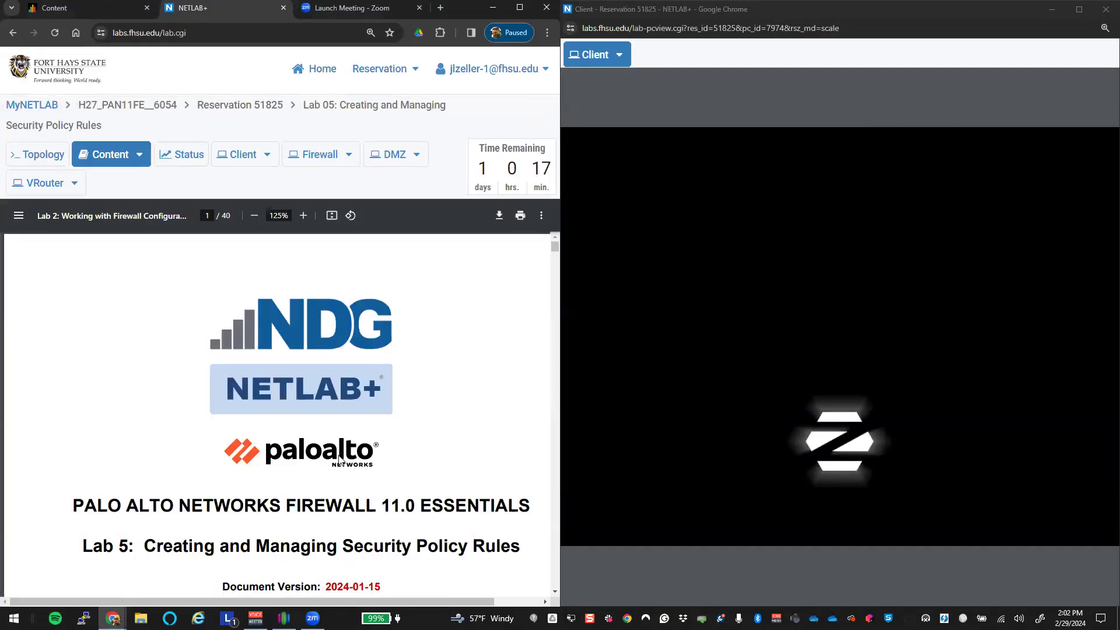
scroll(374, 449, down, 20)
scroll(376, 451, down, 20)
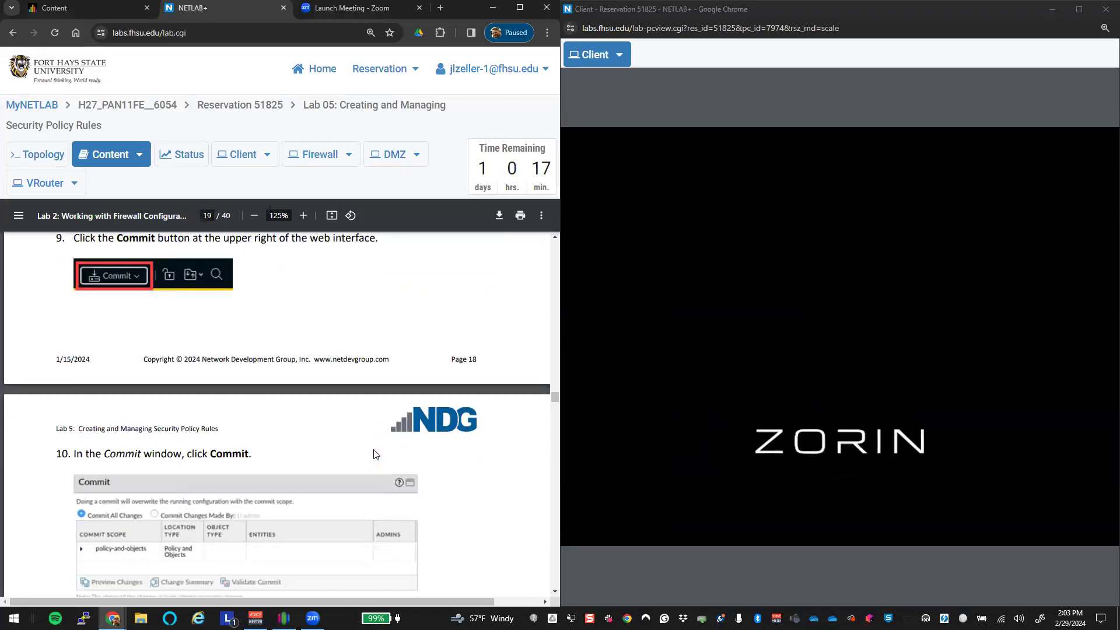
scroll(376, 455, down, 3)
scroll(376, 456, up, 6)
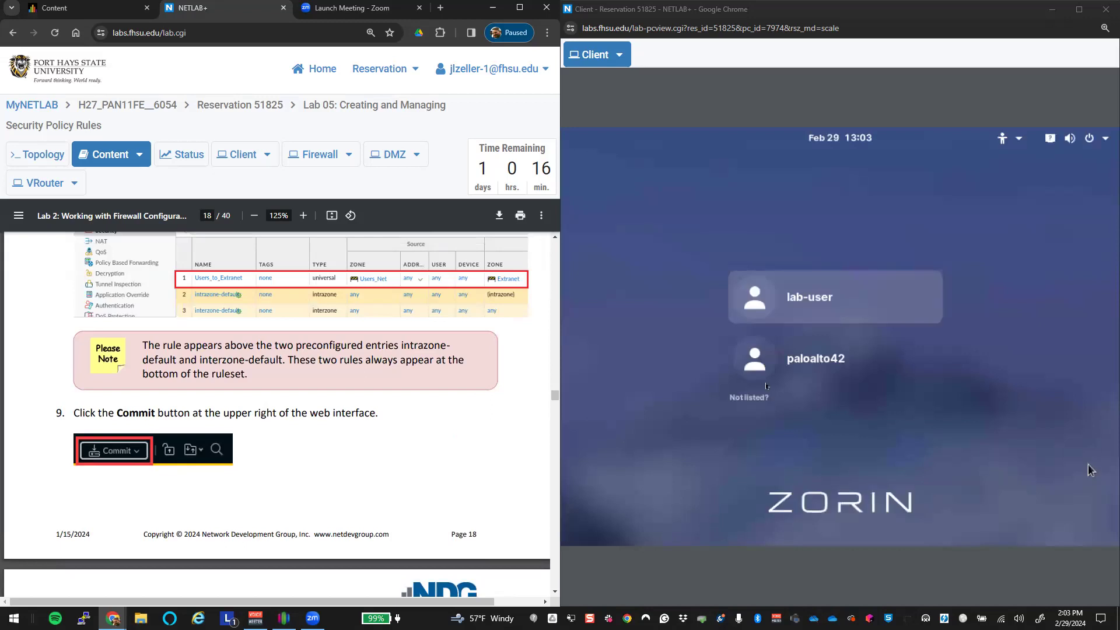
Step: Sign in to the Client as lab-user with the account password
click(835, 316)
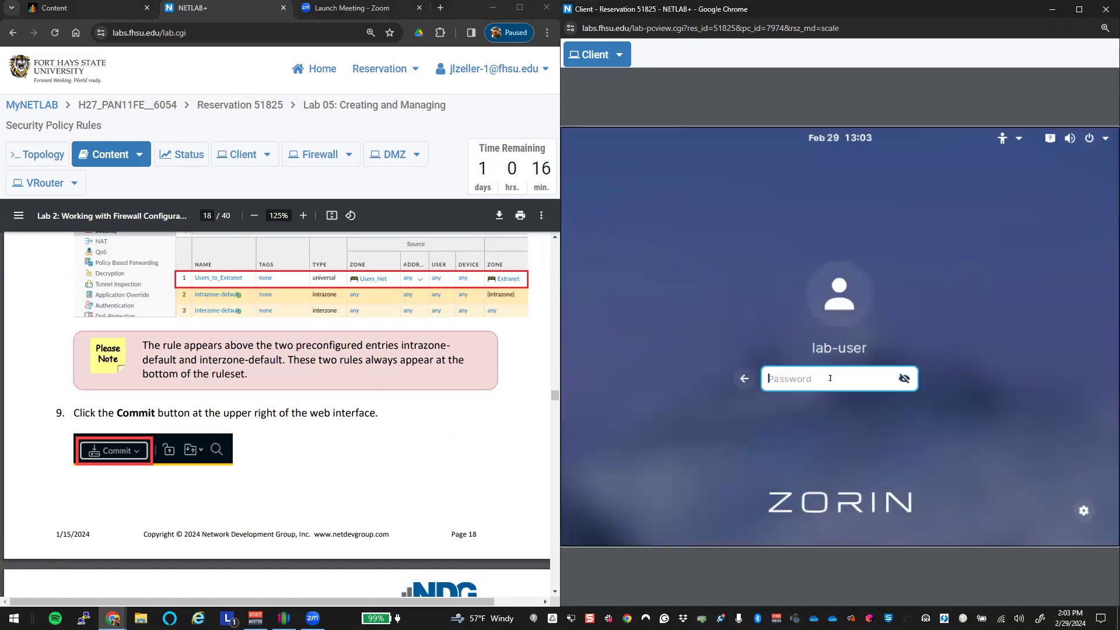
text(●●●●●●●●●●)
key(Return)
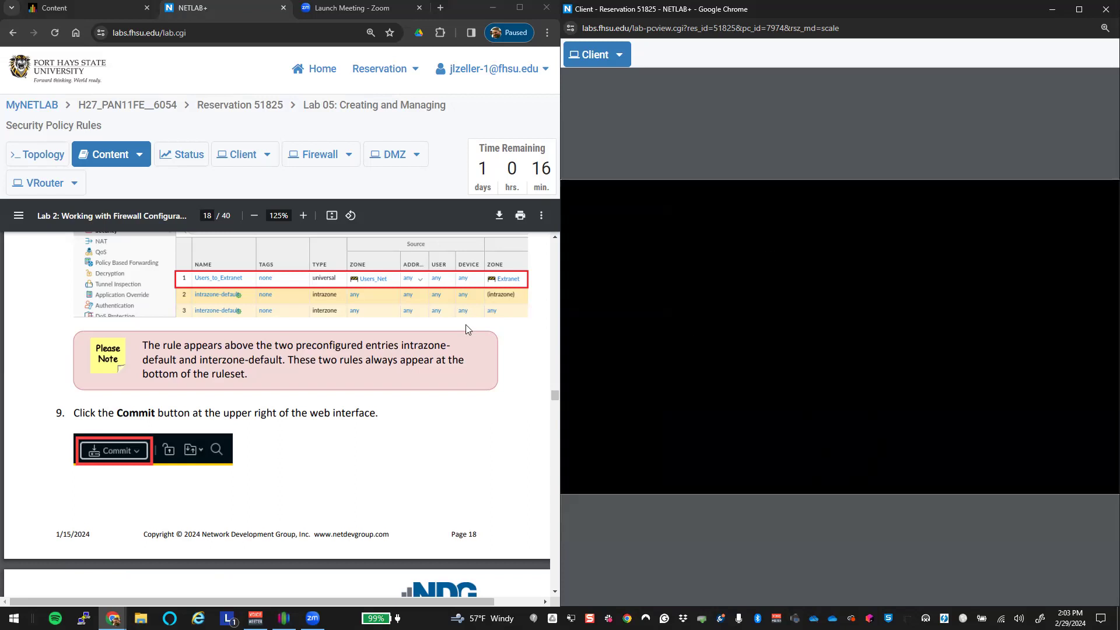
scroll(466, 324, down, 5)
Step: Open a terminal and Firefox on the Client desktop, dismissing the Chrome profile picker
scroll(261, 374, down, 4)
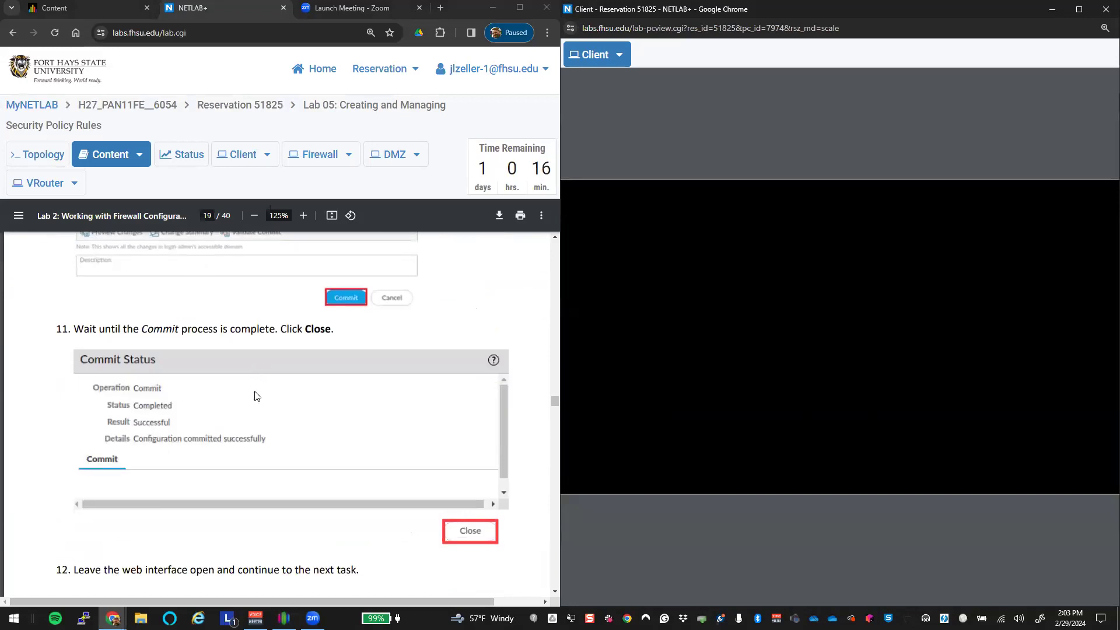
scroll(286, 464, down, 3)
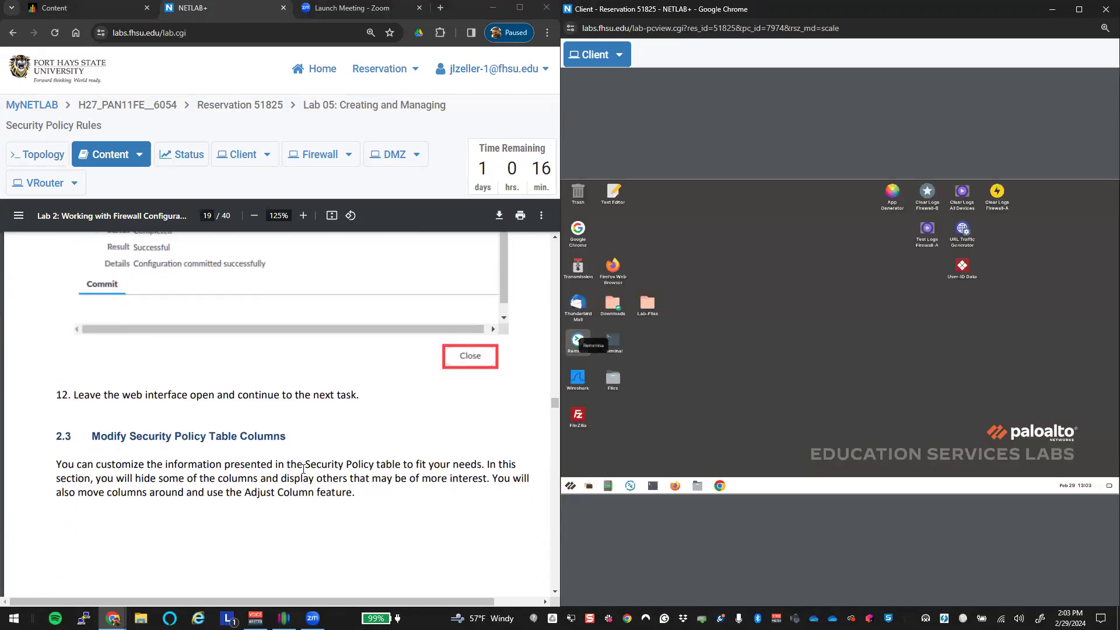
scroll(302, 468, down, 10)
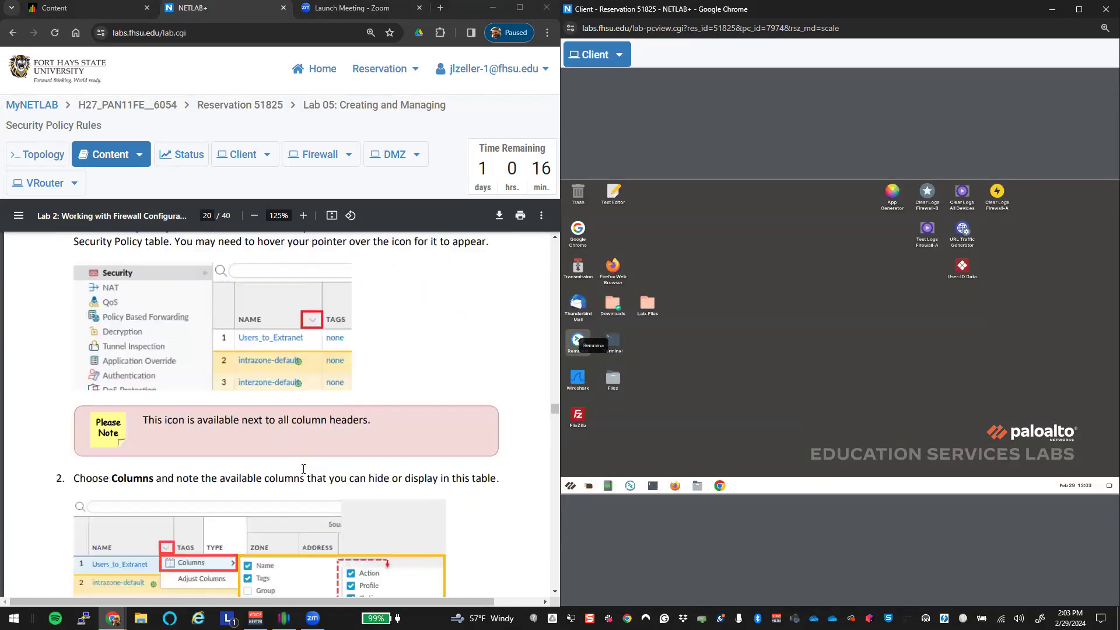
click(721, 487)
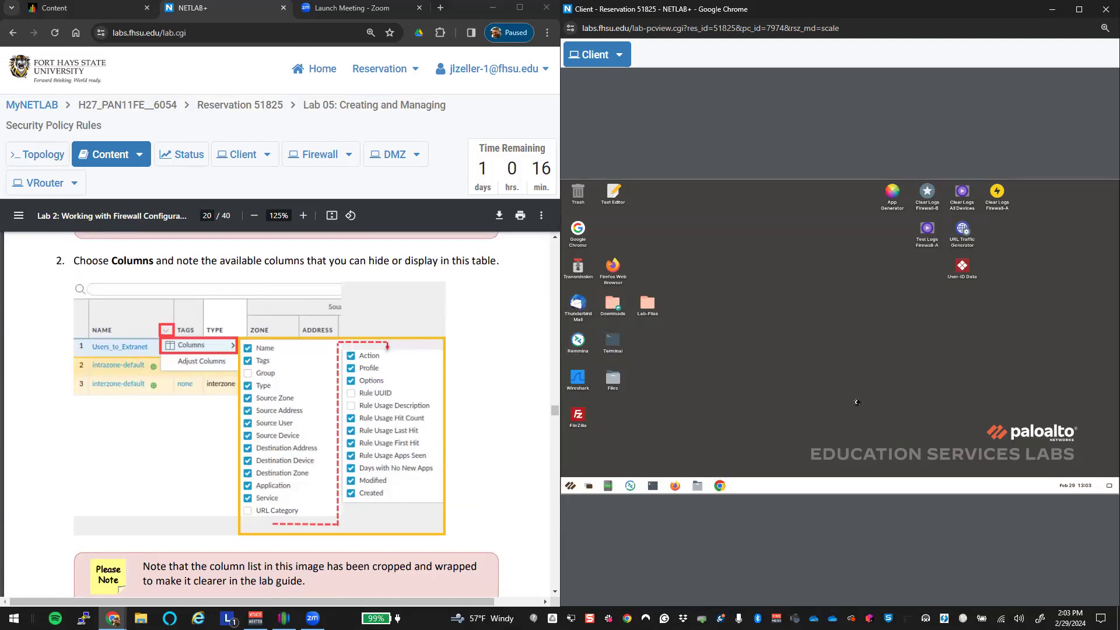
click(652, 485)
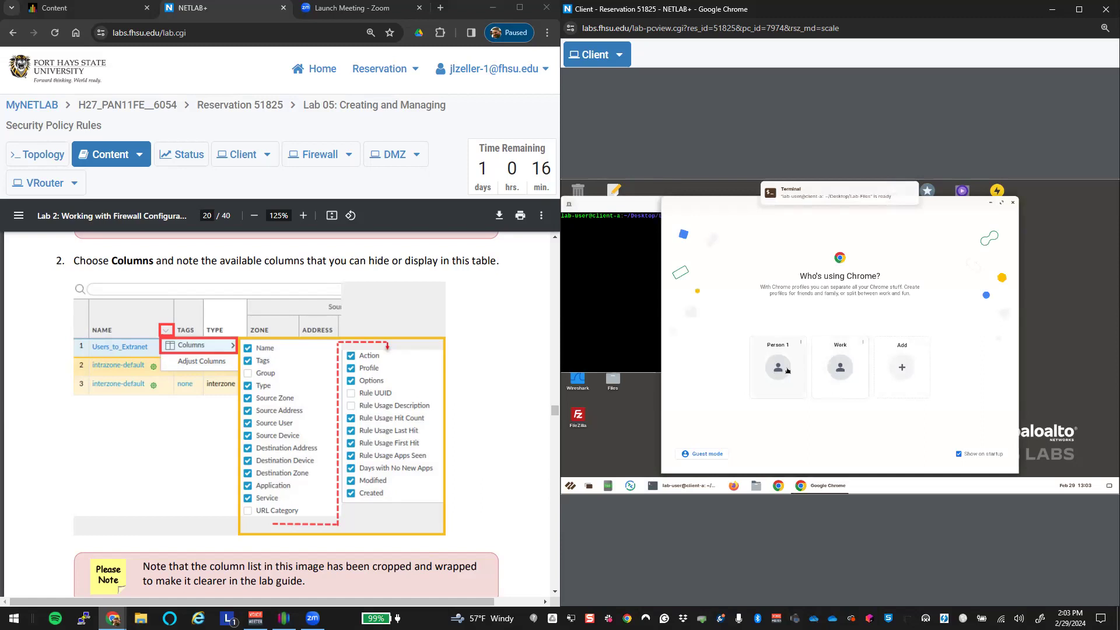
click(1013, 203)
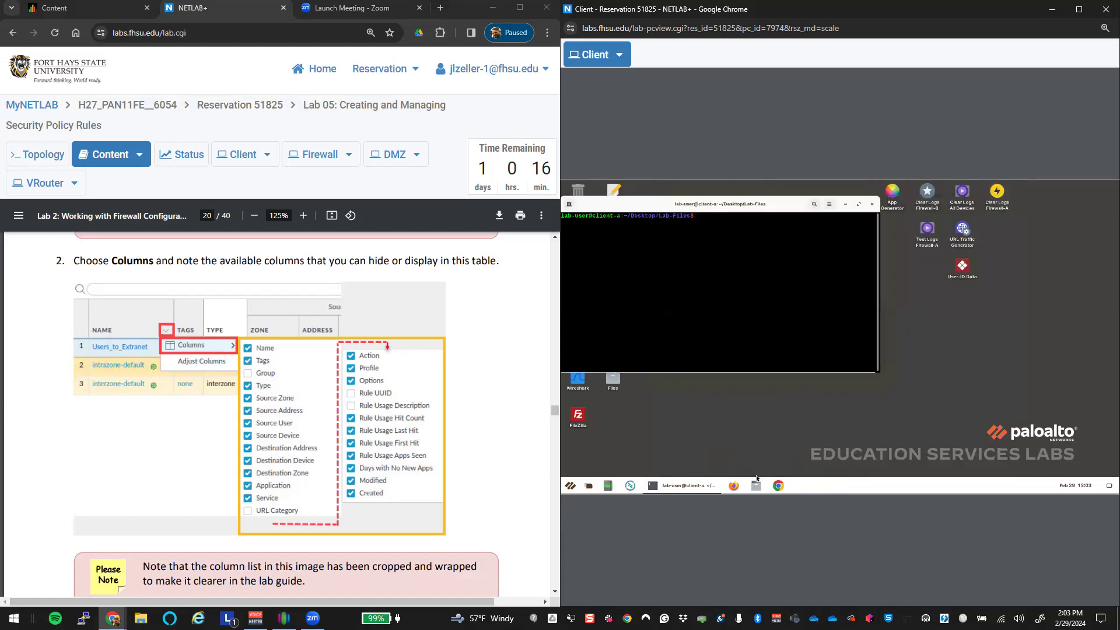
click(734, 486)
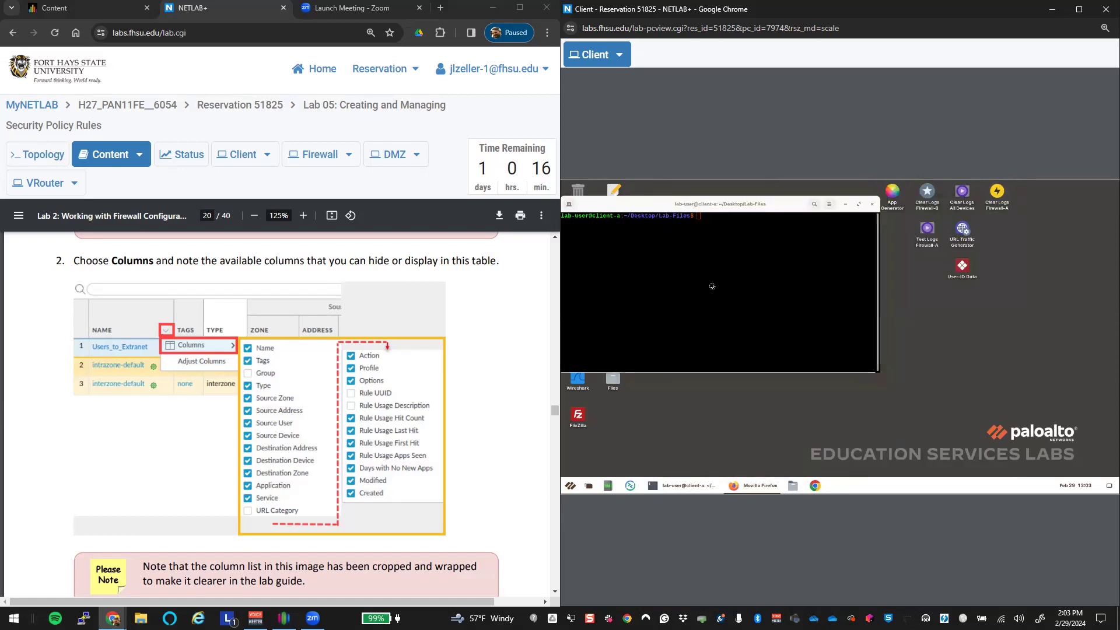
Step: Run 'ping 8.8.8.8' in the terminal, then switch to the Firefox firewall window
click(709, 484)
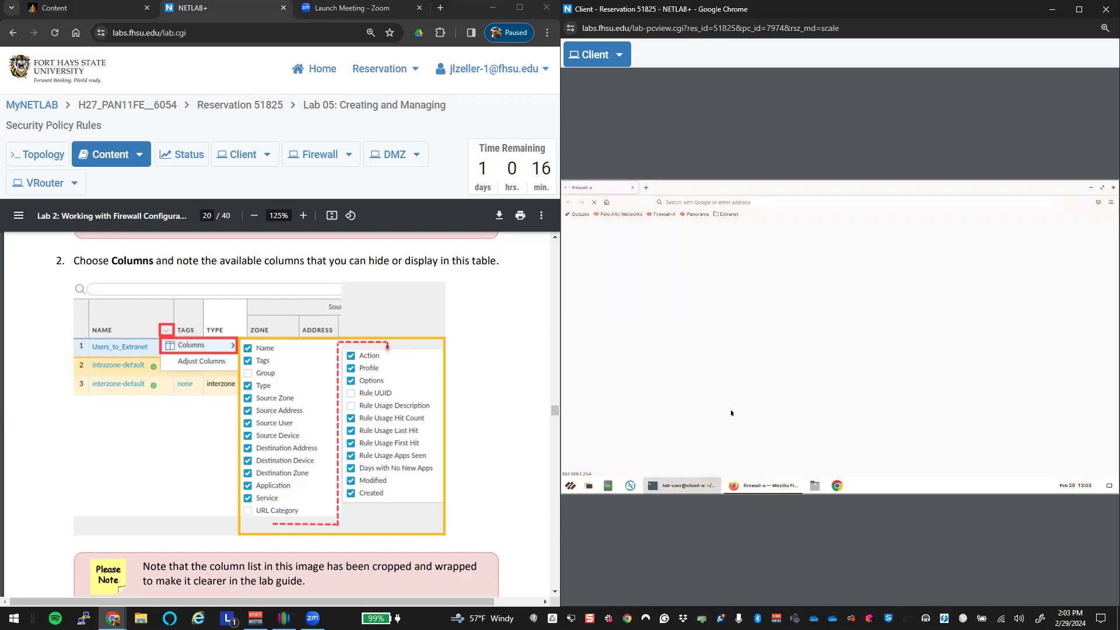
text(ping 8)
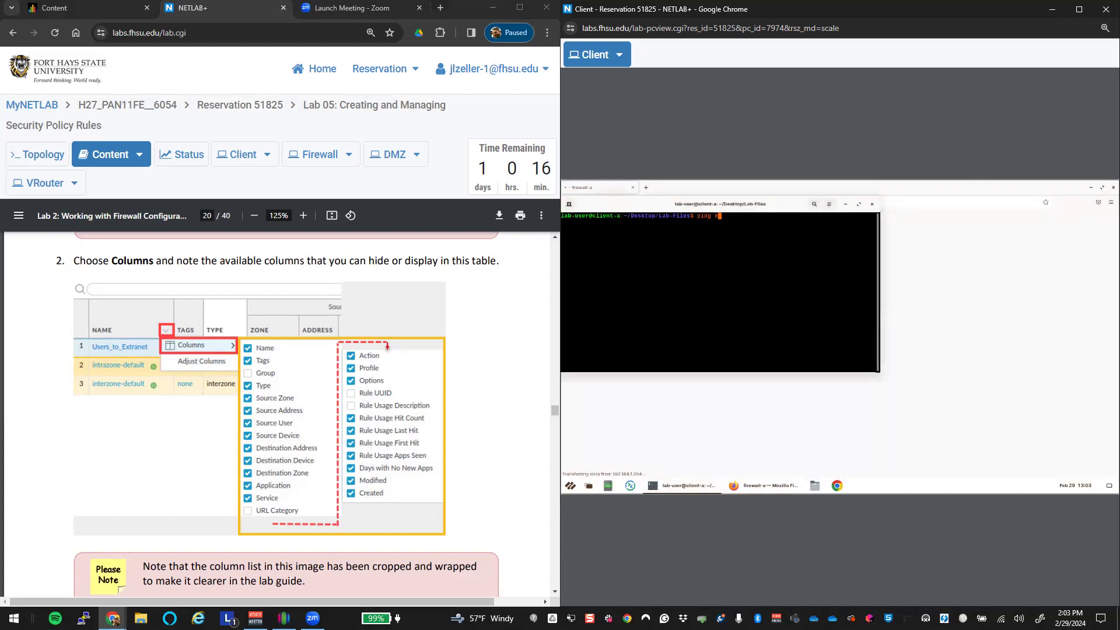
text(.8.8.8)
key(Return)
click(764, 486)
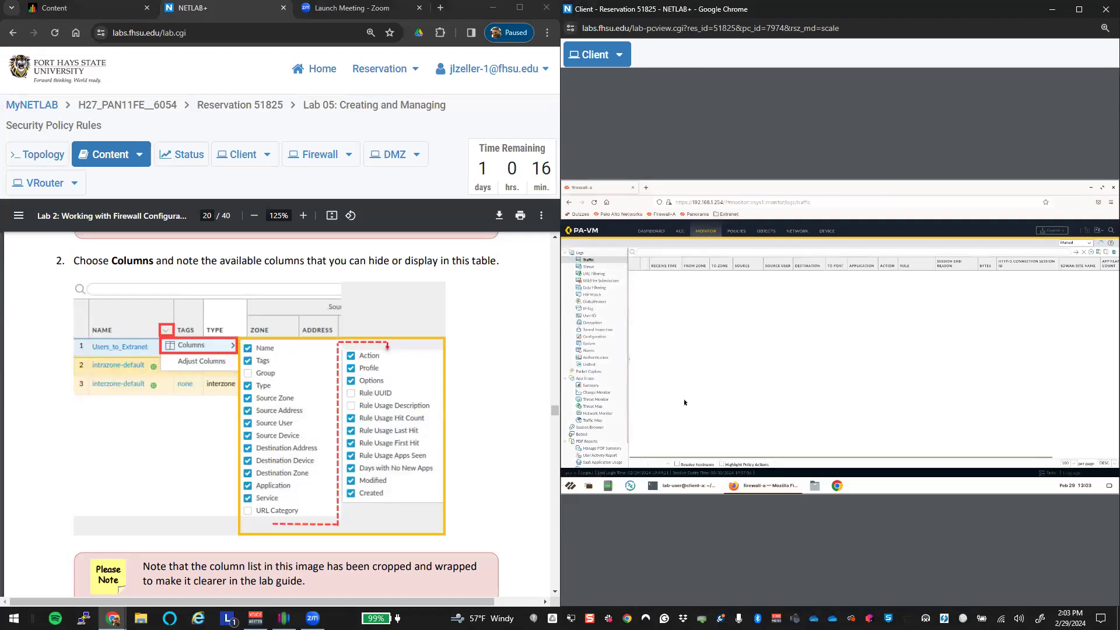
Step: Scroll the lab guide to page 28 step 8 and click into the Traffic log filter box
scroll(337, 416, down, 20)
scroll(336, 416, down, 10)
scroll(341, 418, down, 20)
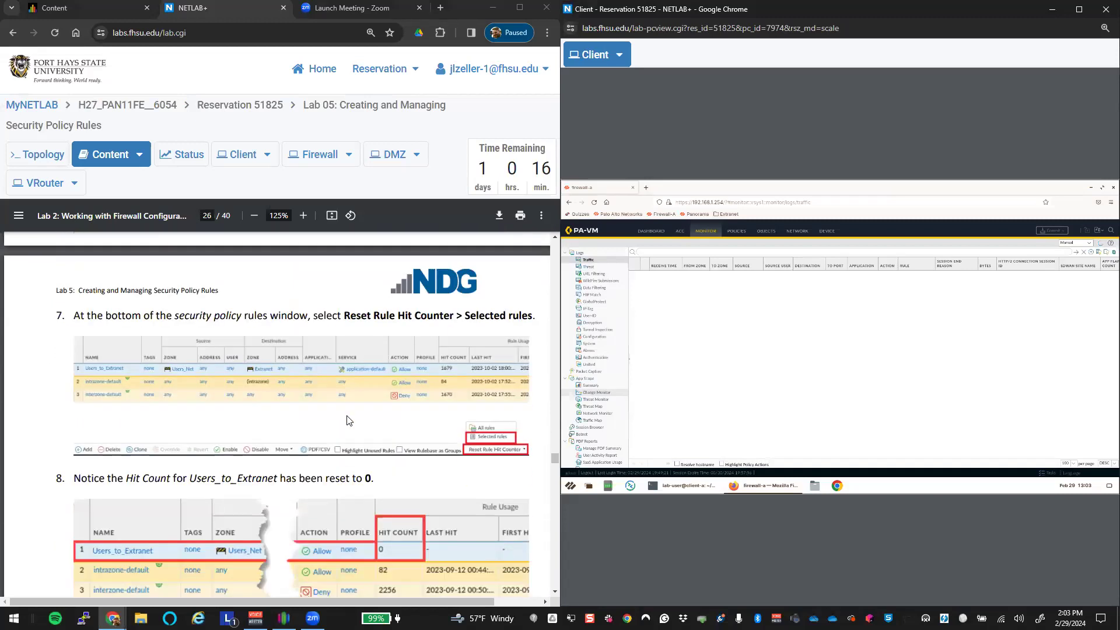
scroll(348, 420, down, 15)
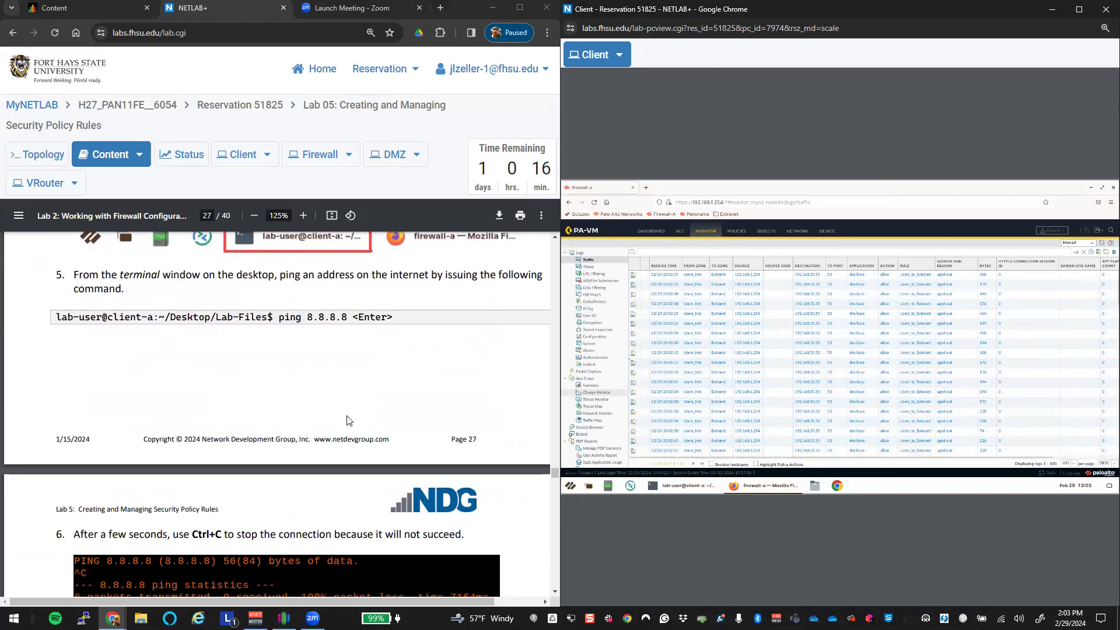
scroll(349, 420, down, 7)
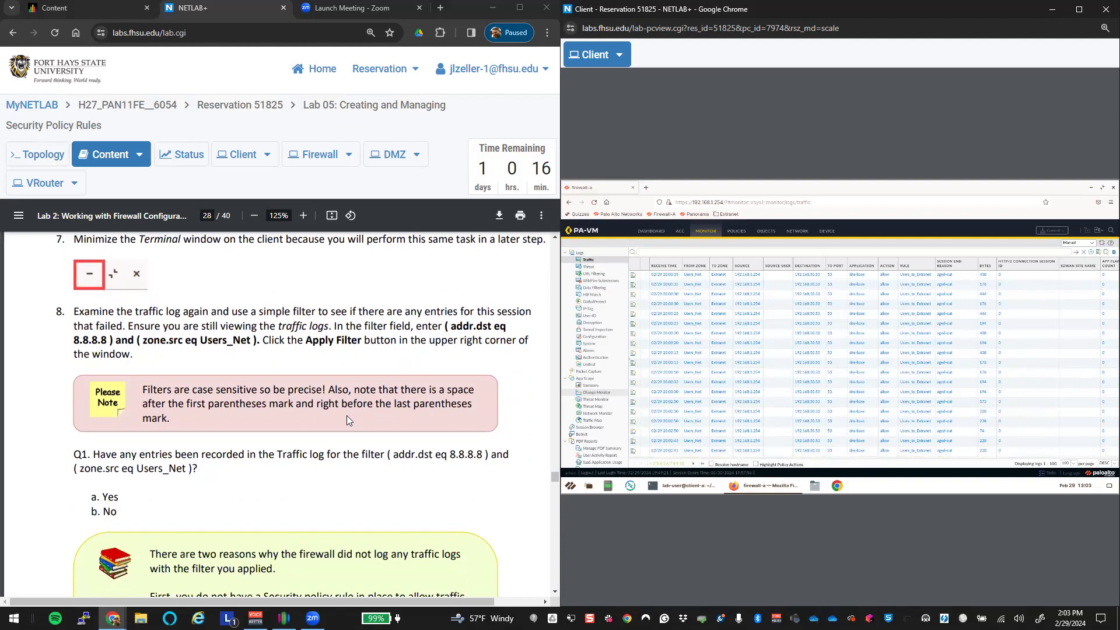
scroll(347, 415, down, 1)
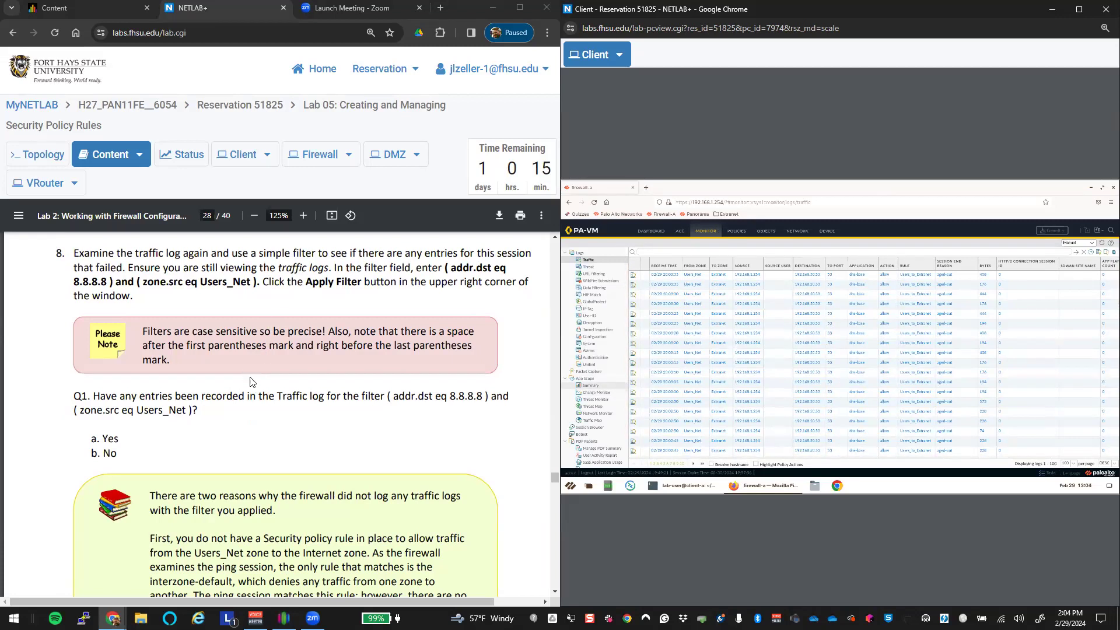
click(675, 251)
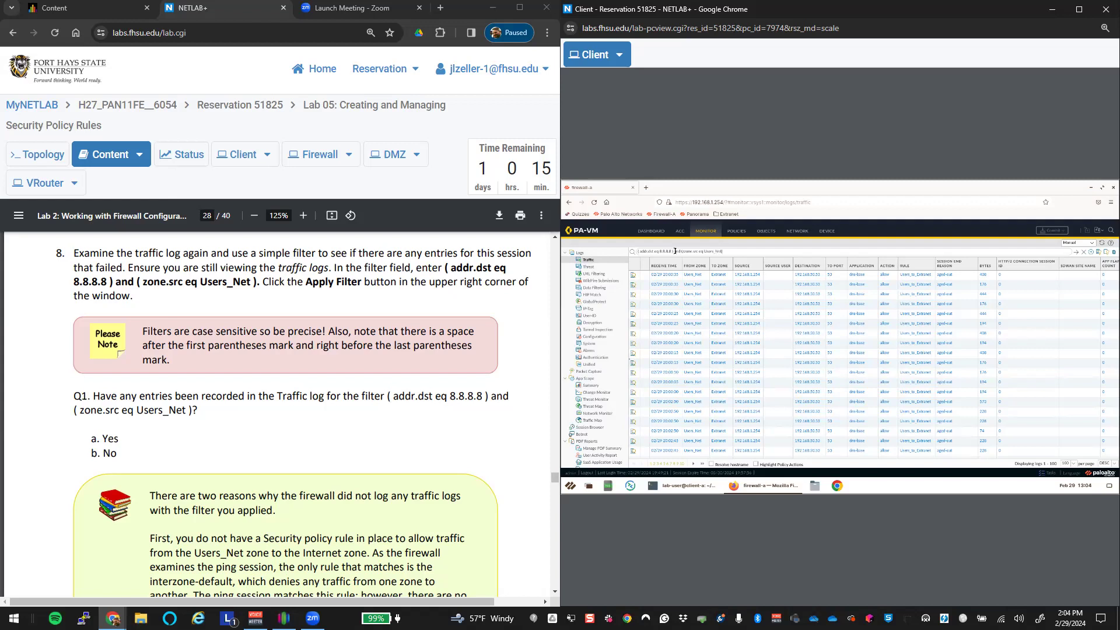
Step: Apply the traffic log filter, dismiss the invalid-operator error, and set the Client display to Actual Size
key(Return)
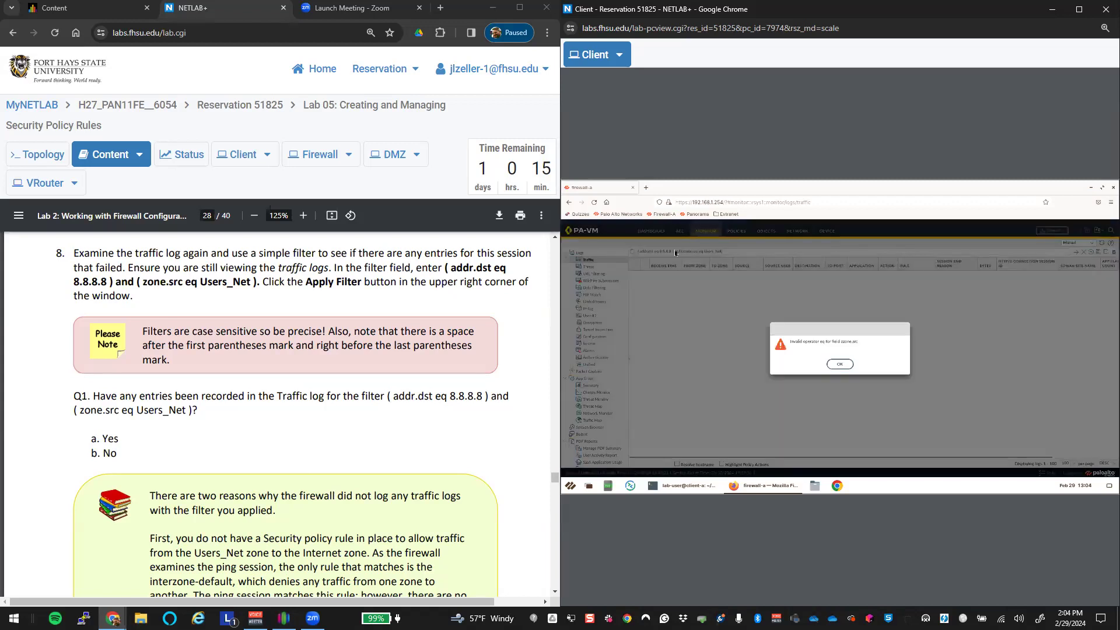
key(Return)
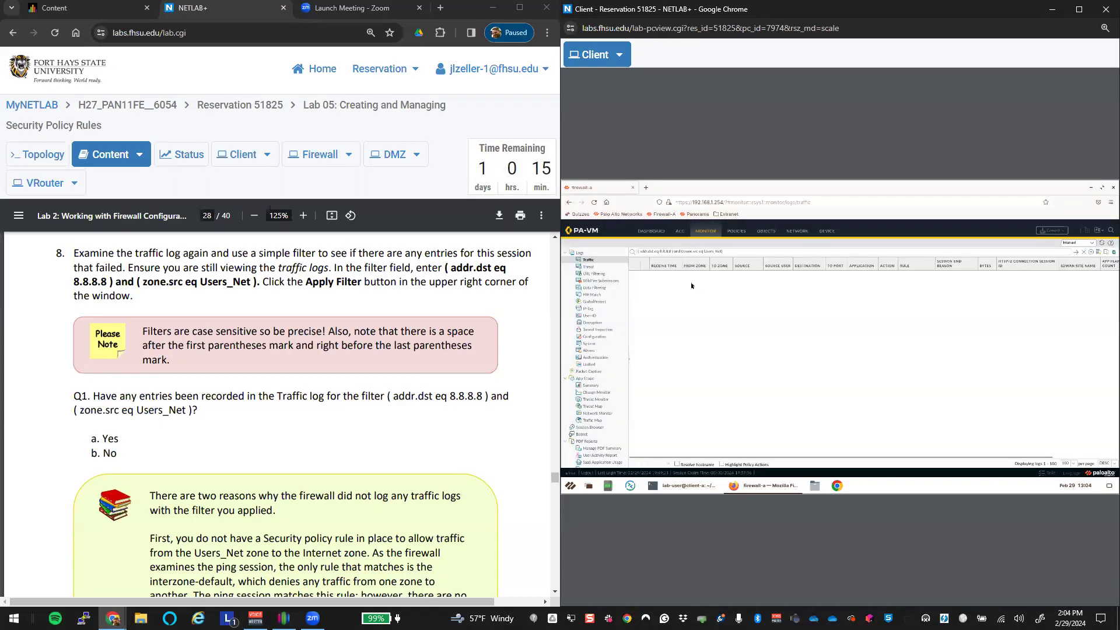
click(619, 55)
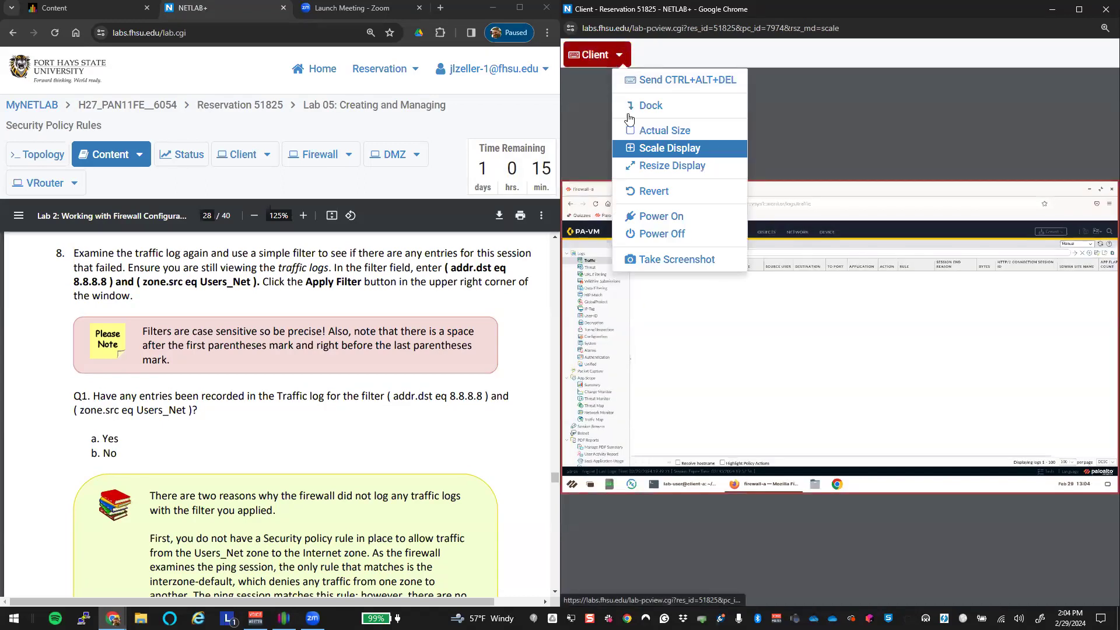
click(644, 126)
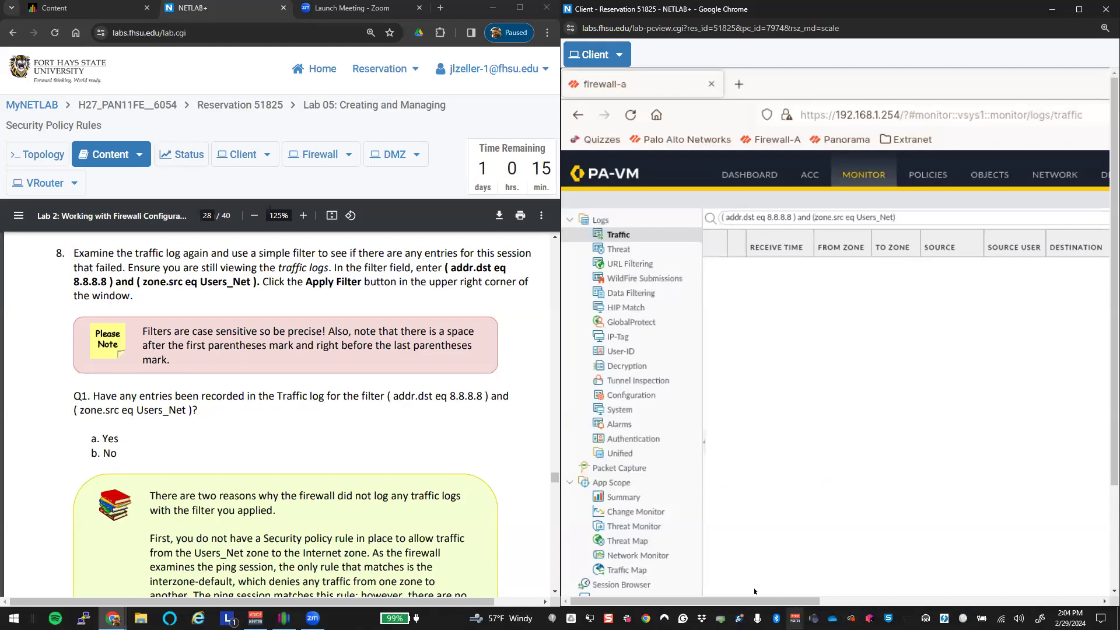
Step: Re-apply the corrected 8.8.8.8 / Users_Net filter, showing no matching log entries
drag(701, 601, 1103, 592)
click(1020, 218)
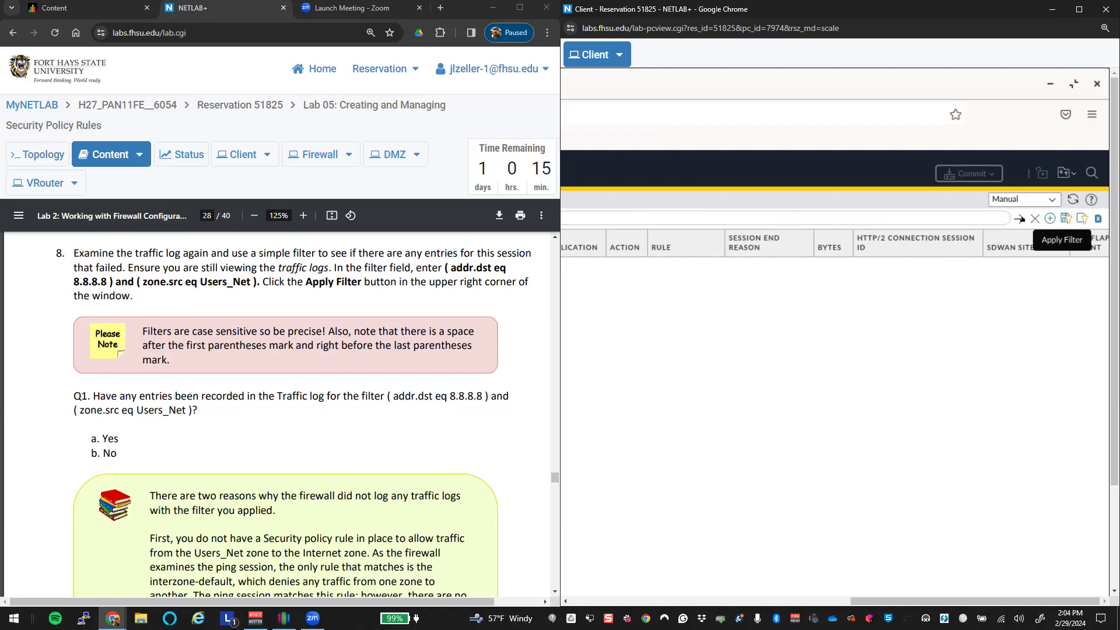
scroll(352, 451, down, 5)
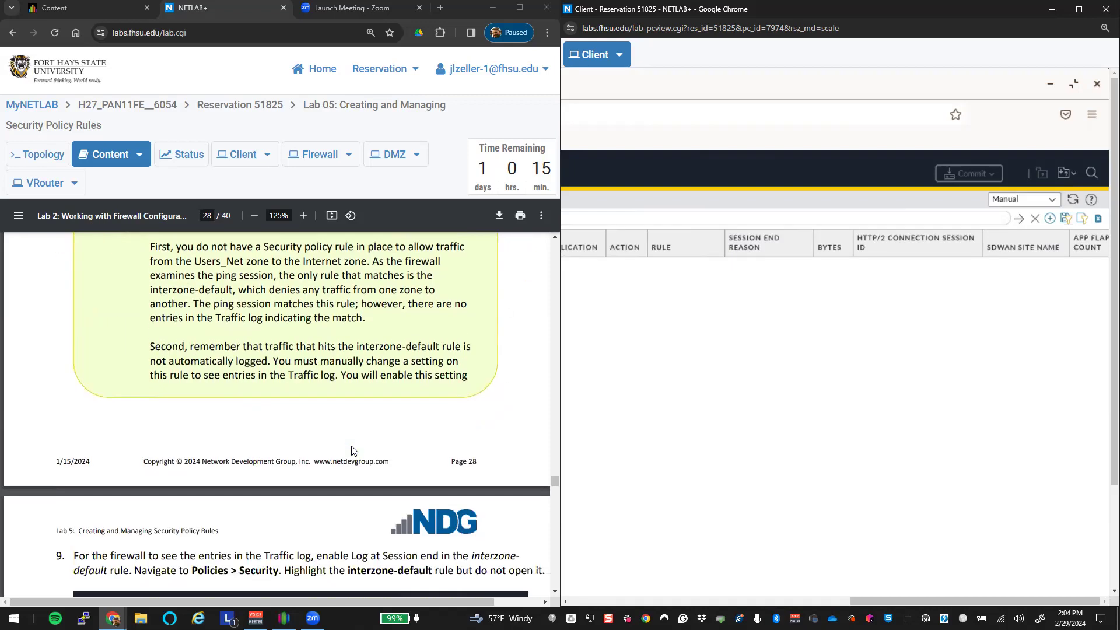
scroll(352, 450, up, 2)
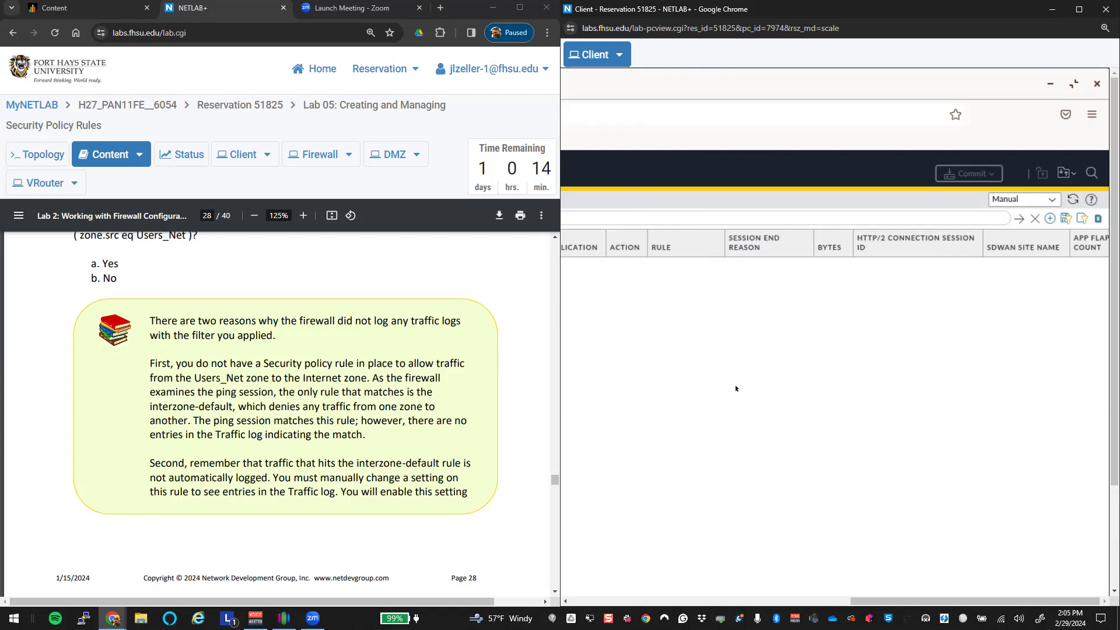
drag(872, 599, 592, 601)
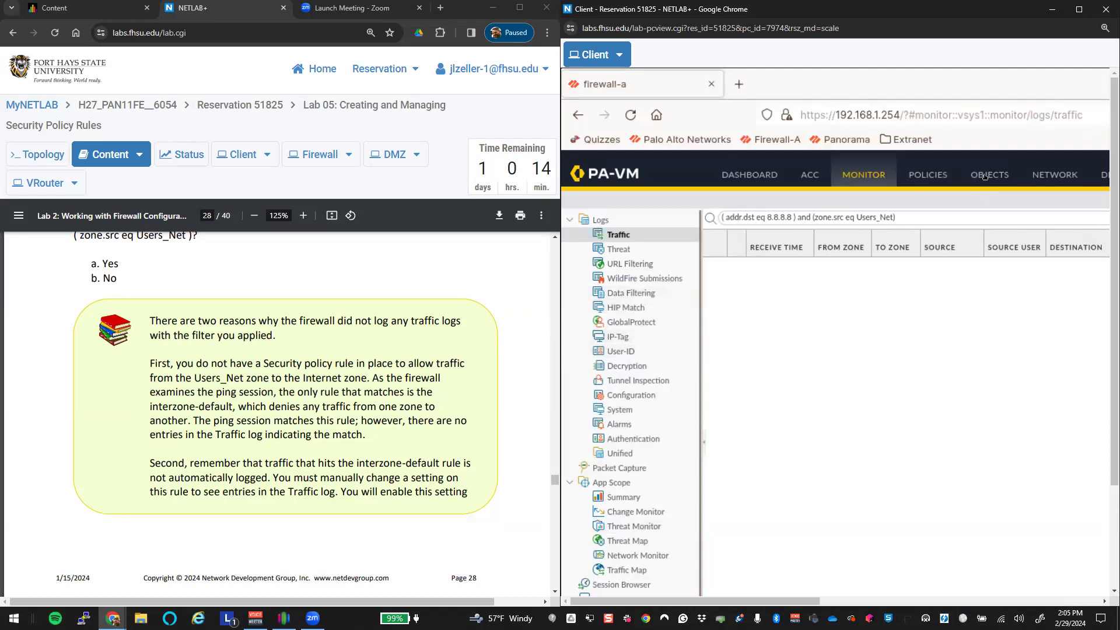
Step: Switch to the firewall's Security policy rules and select the interzone-default rule row
click(932, 177)
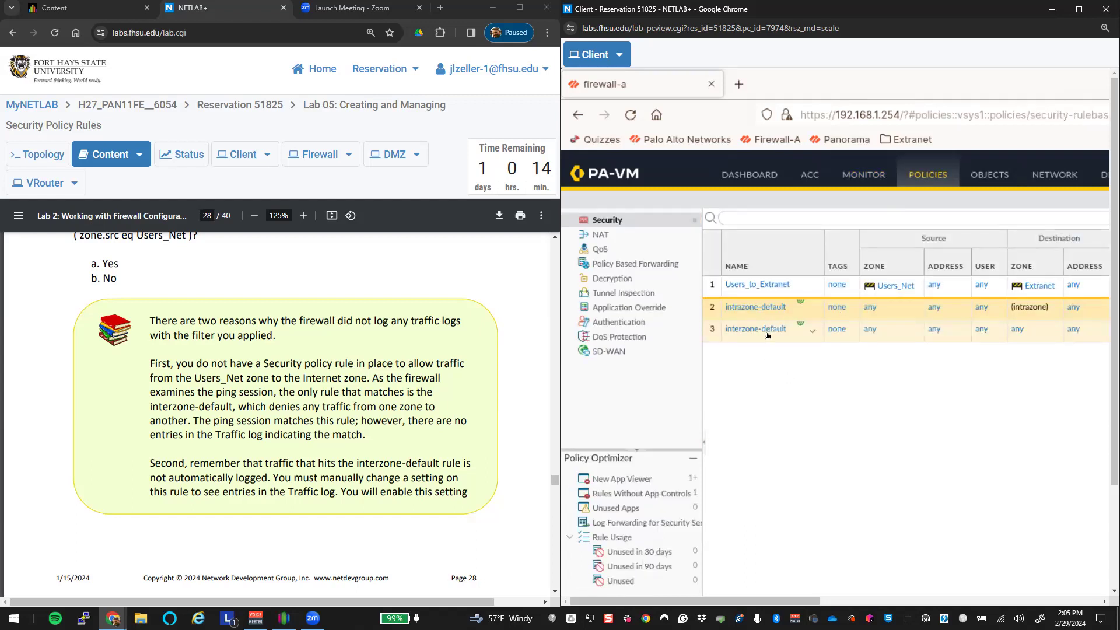
drag(794, 598, 1104, 600)
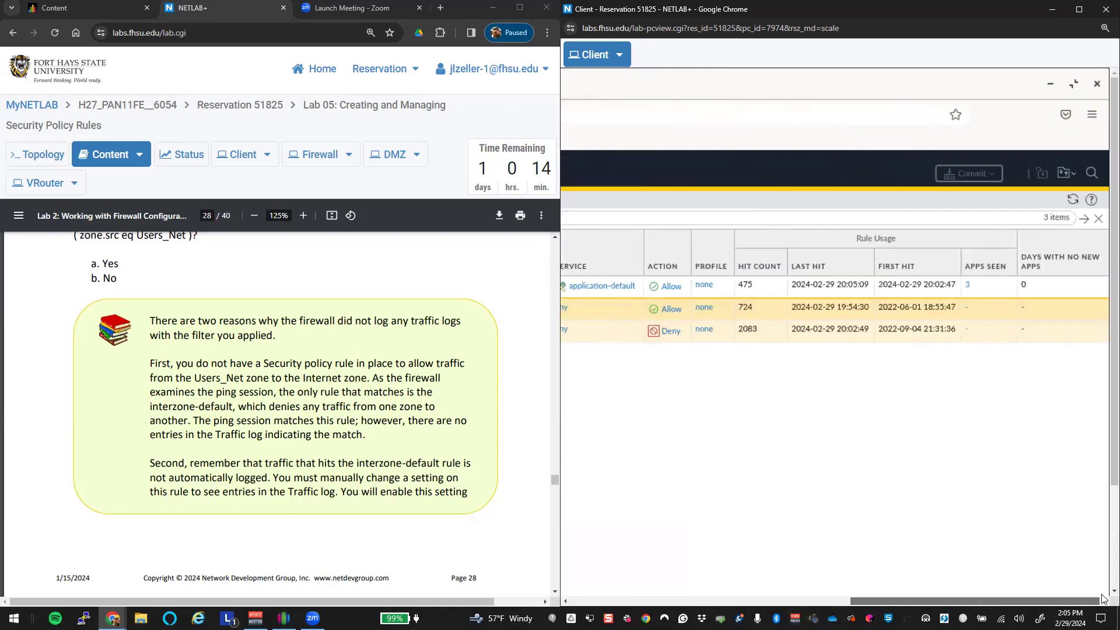
right_click(591, 334)
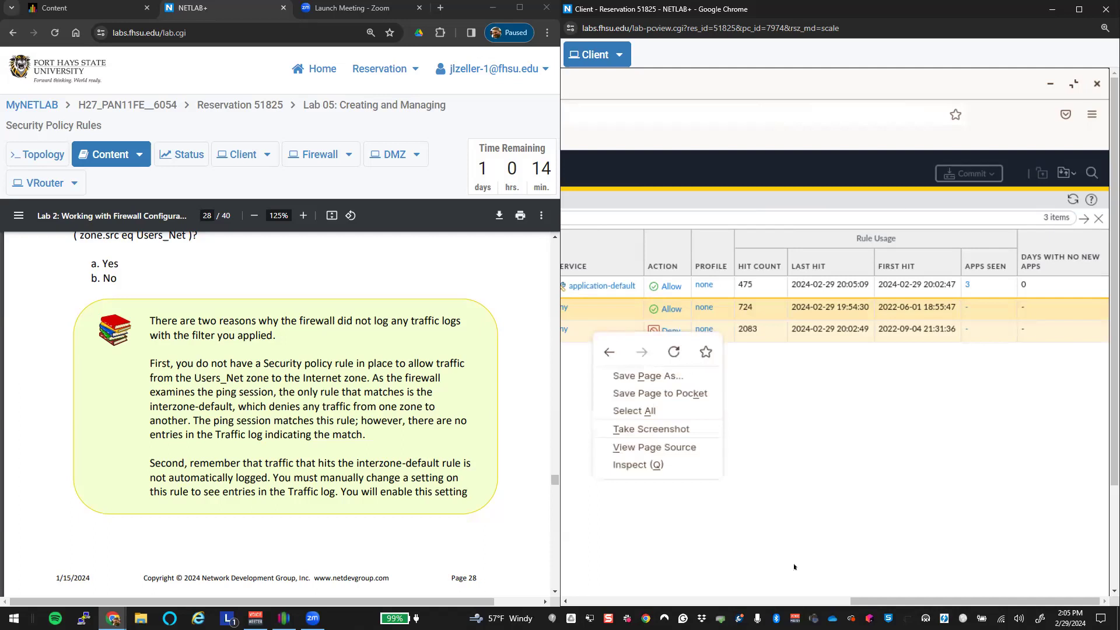
drag(903, 600, 623, 597)
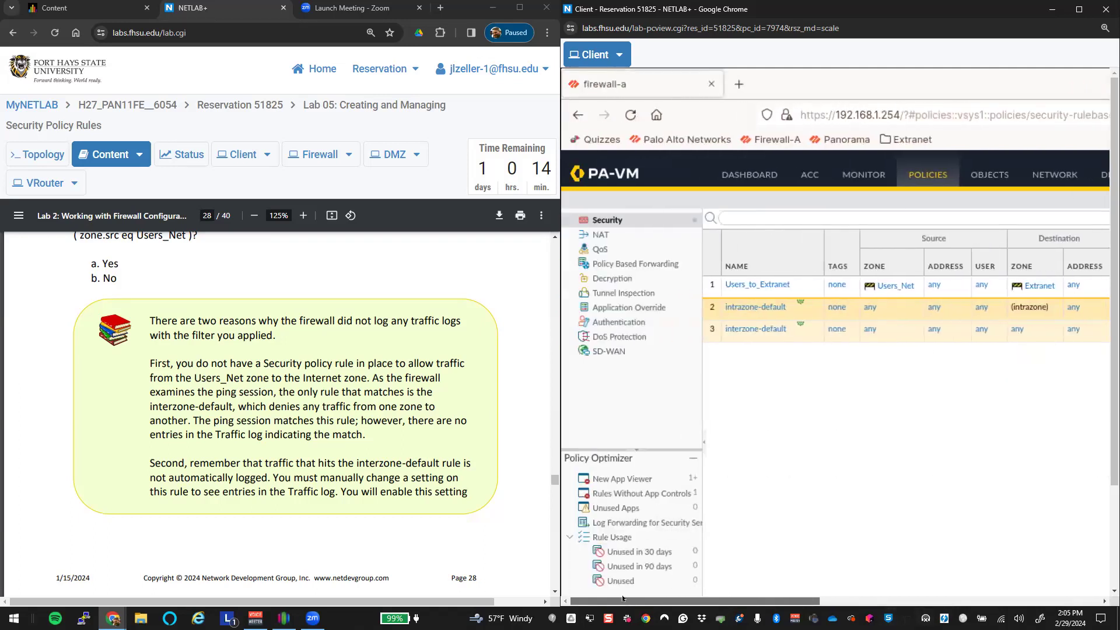
scroll(400, 486, down, 6)
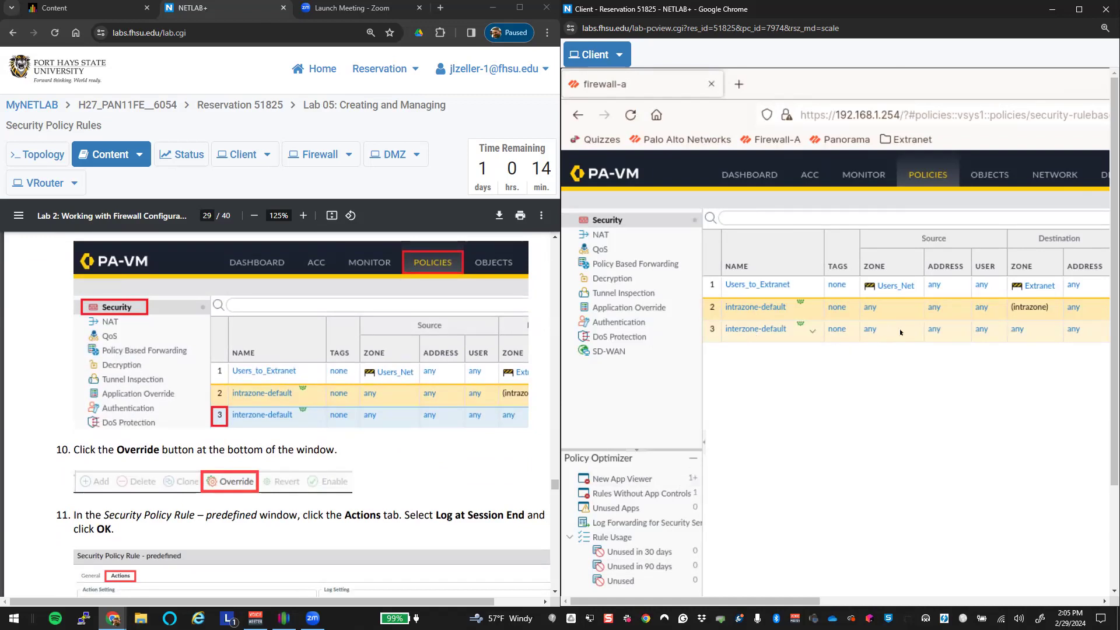
click(717, 332)
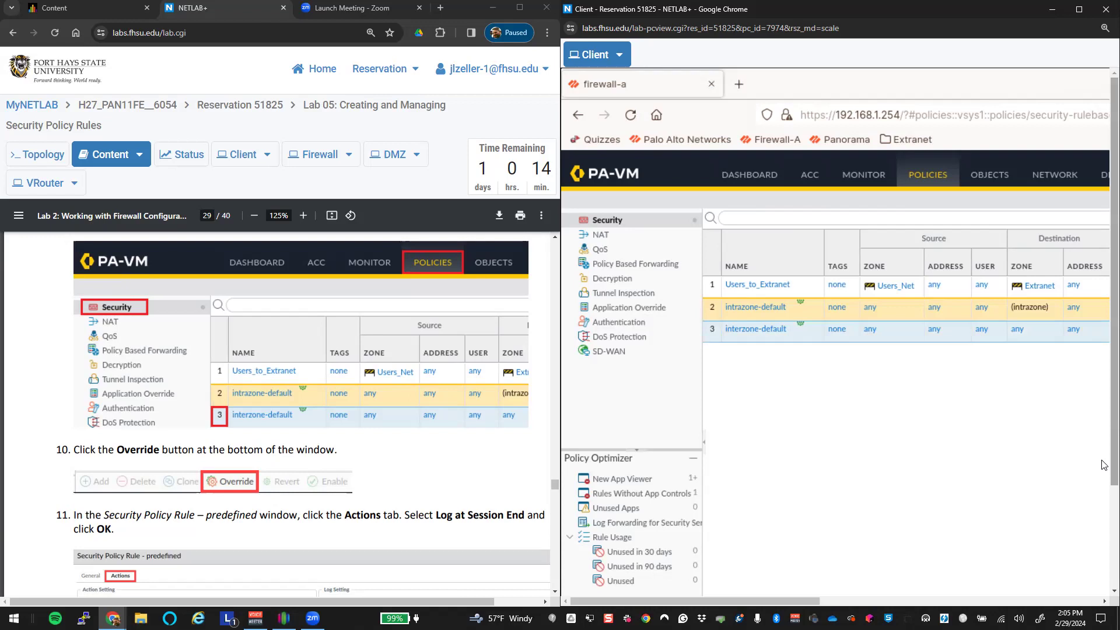
scroll(1113, 280, down, 2)
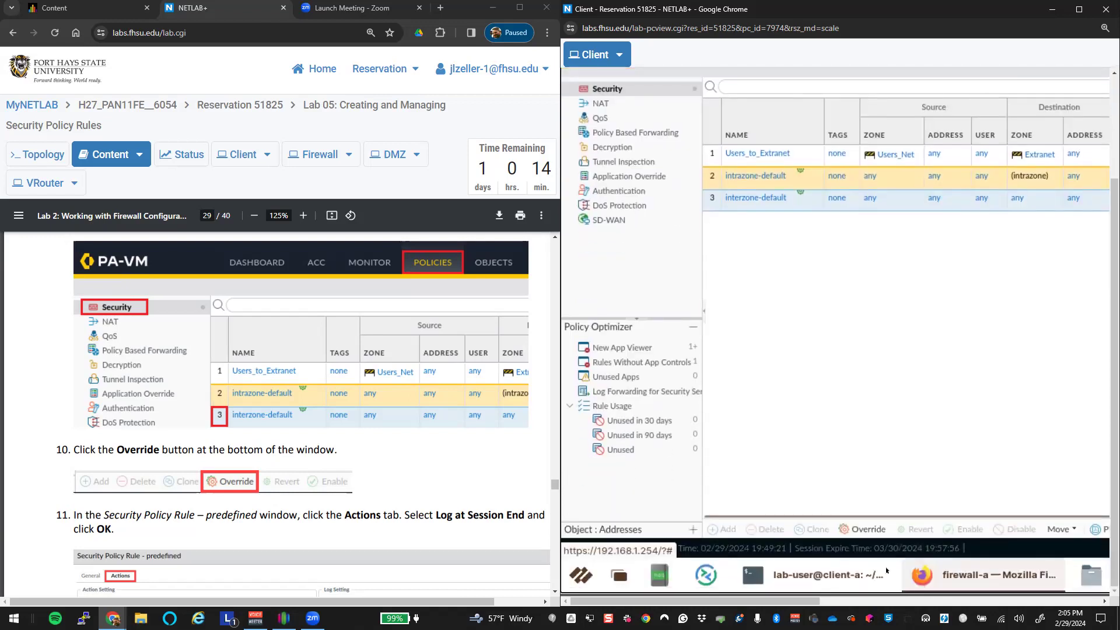
Step: Override interzone-default, enabling Log at Session End while keeping Deny, and save it
click(865, 534)
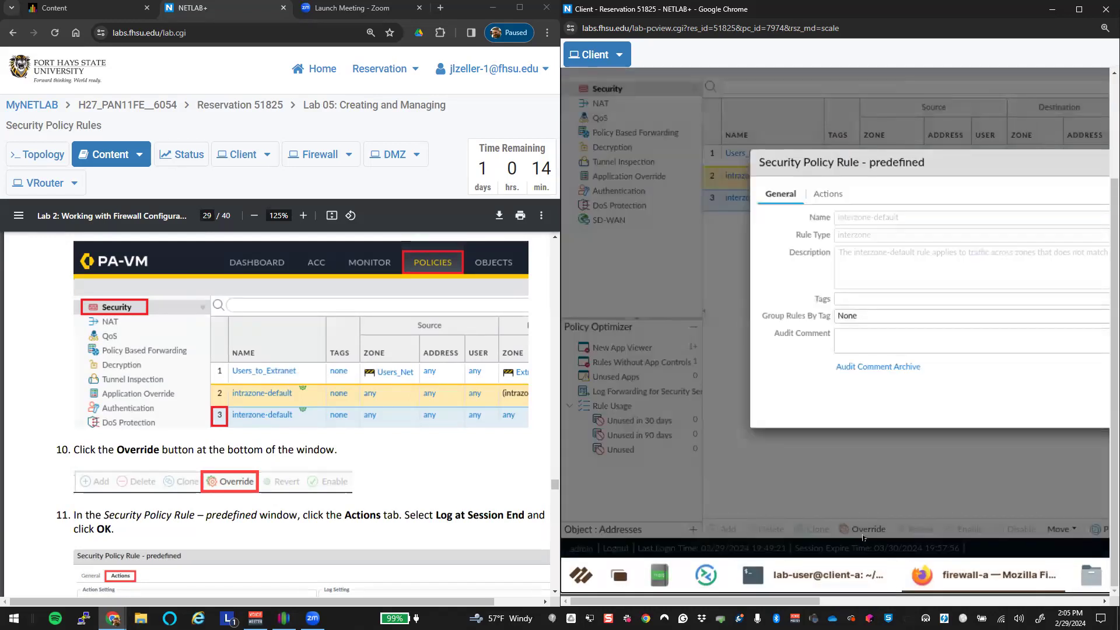
click(840, 193)
drag(963, 159, 773, 149)
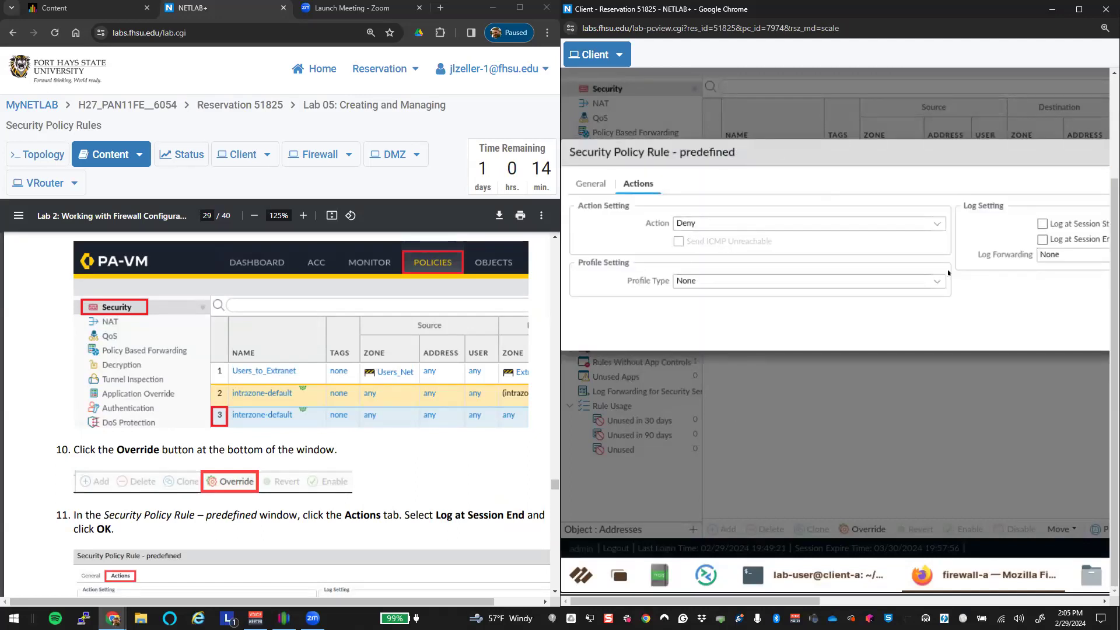
click(1042, 240)
drag(785, 601, 946, 601)
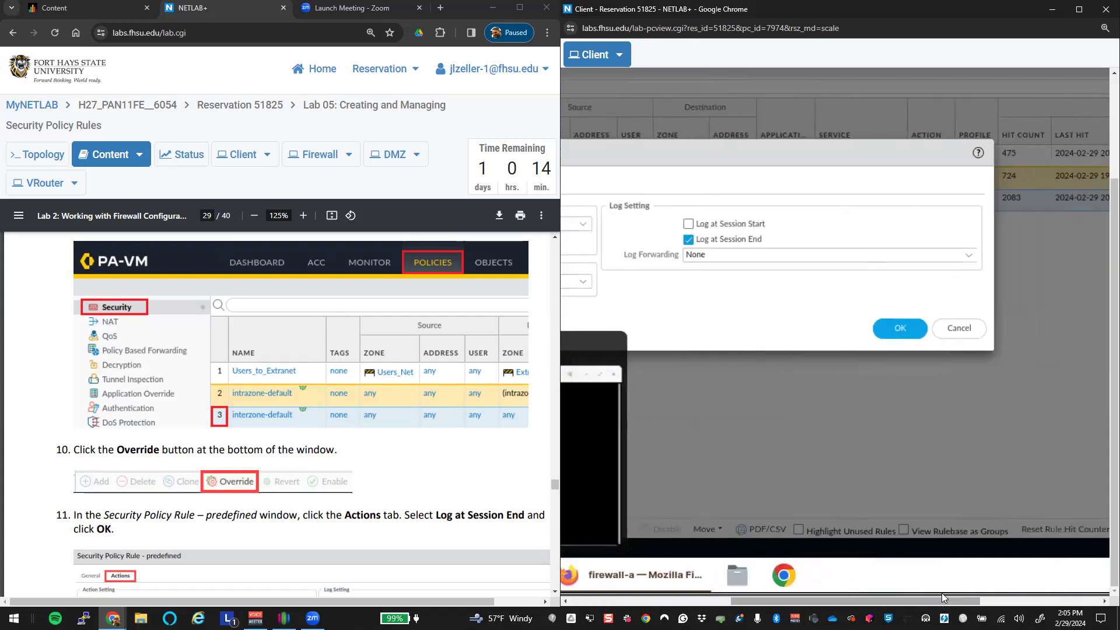
click(899, 330)
scroll(409, 456, down, 5)
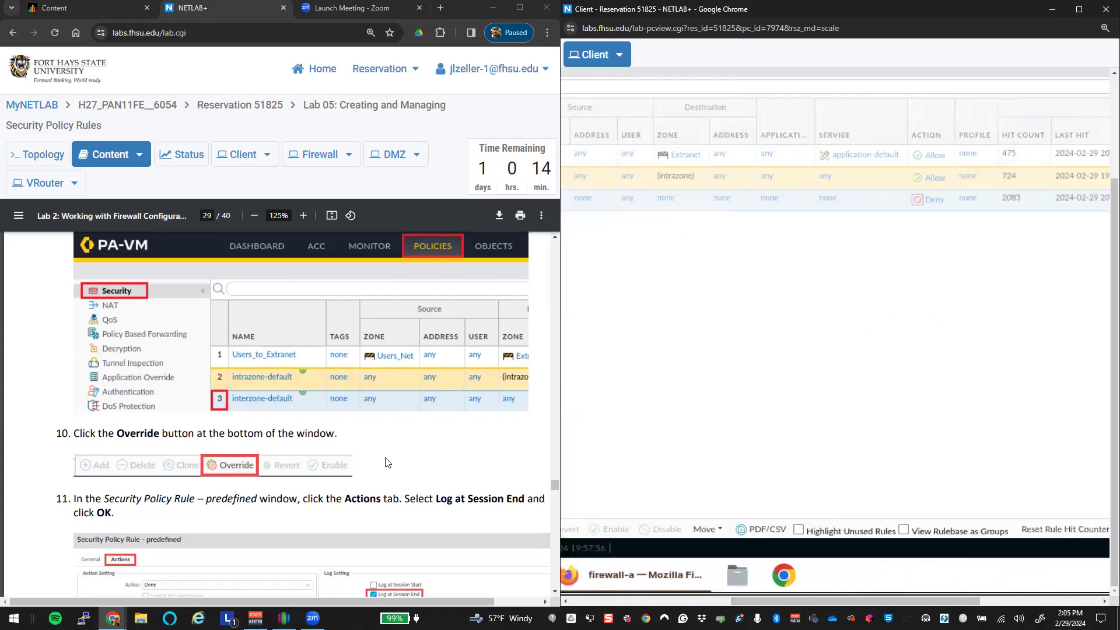
scroll(392, 461, down, 5)
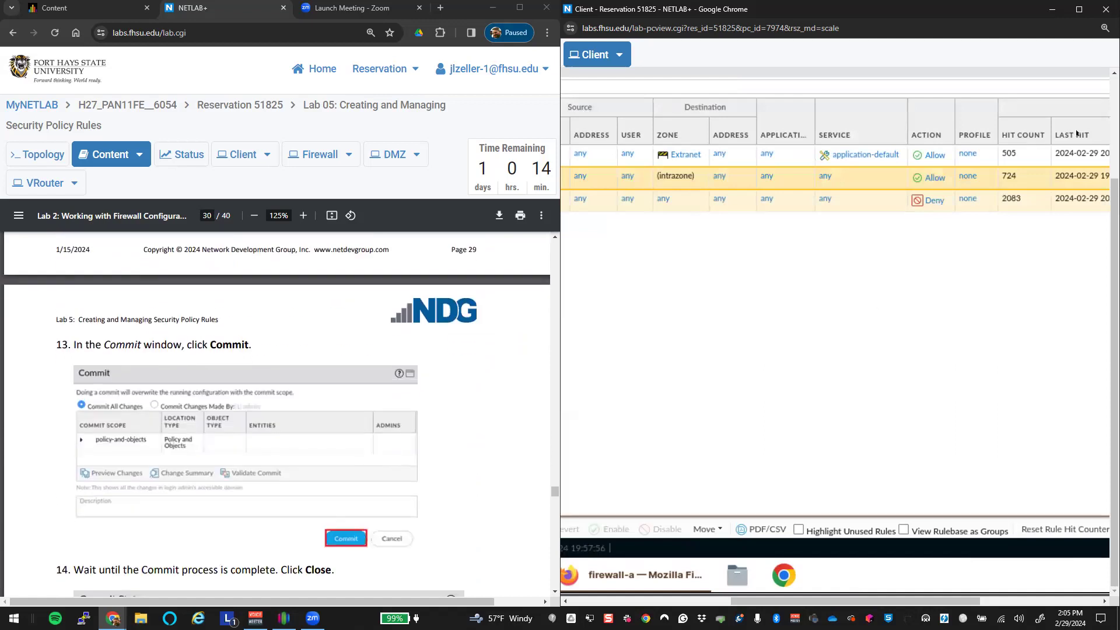
Step: Switch the Client display to Scale Display and commit the configuration to the firewall
scroll(1085, 401, up, 3)
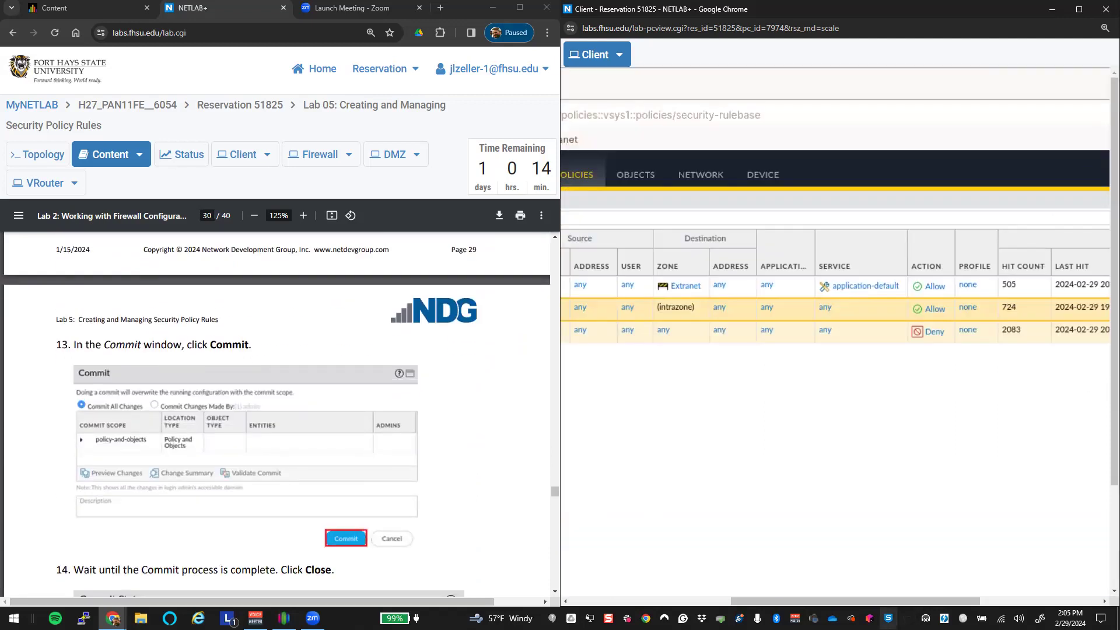
drag(891, 603, 1010, 604)
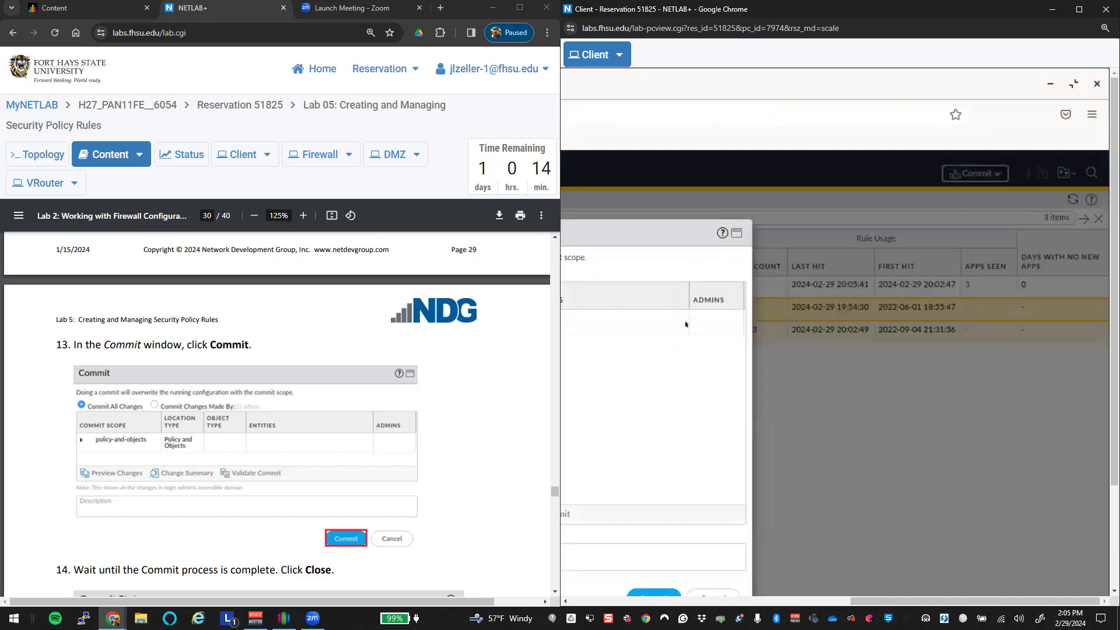
click(621, 57)
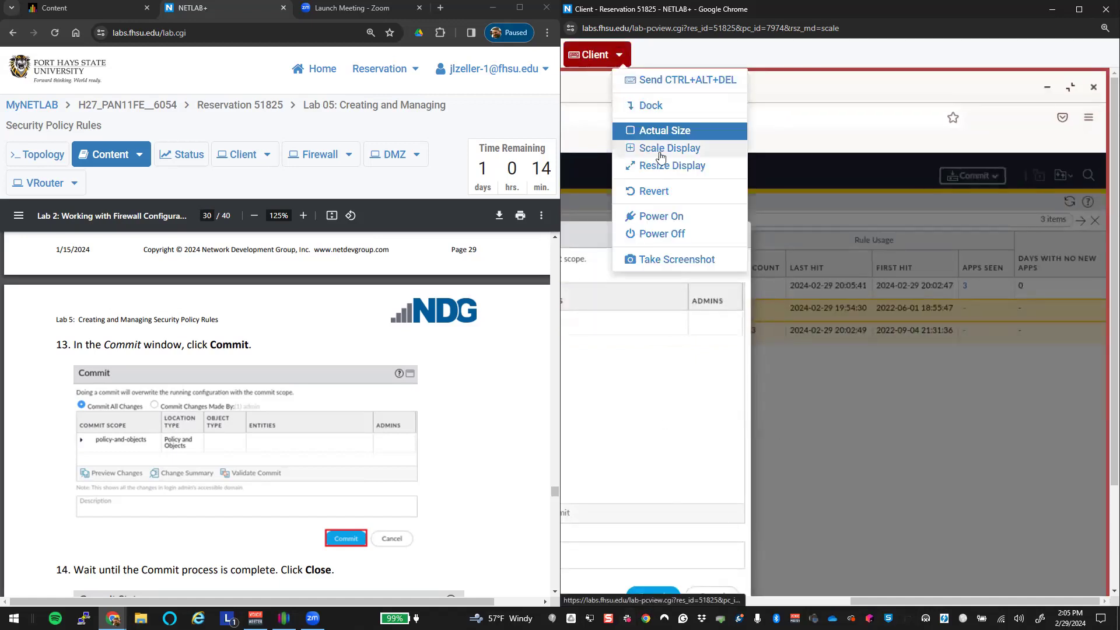
click(665, 148)
click(901, 433)
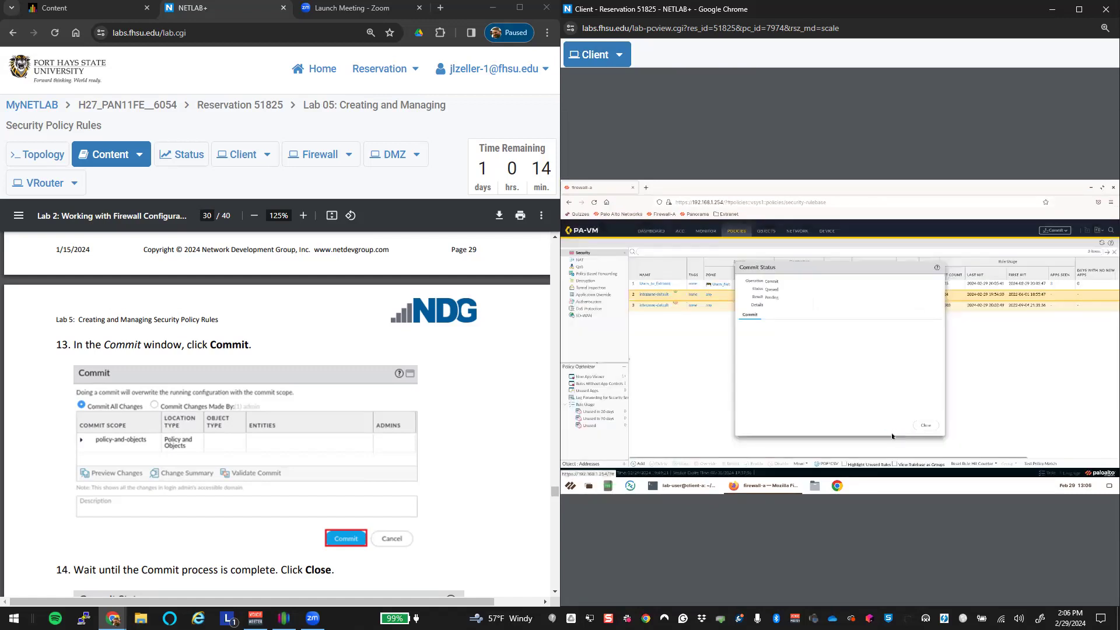
scroll(302, 430, down, 10)
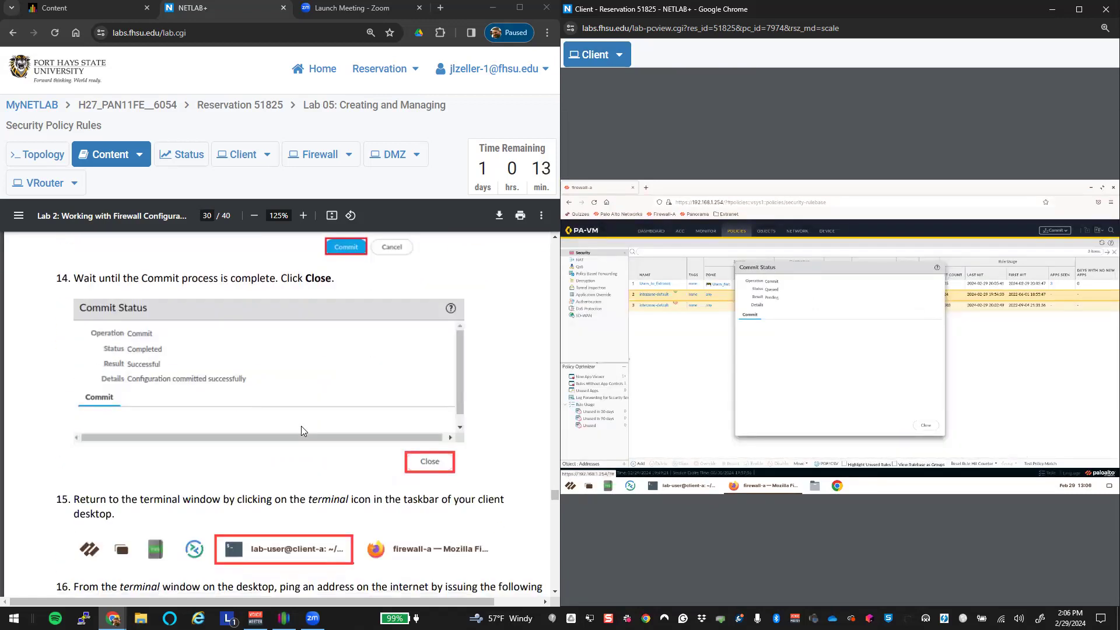
scroll(302, 430, down, 3)
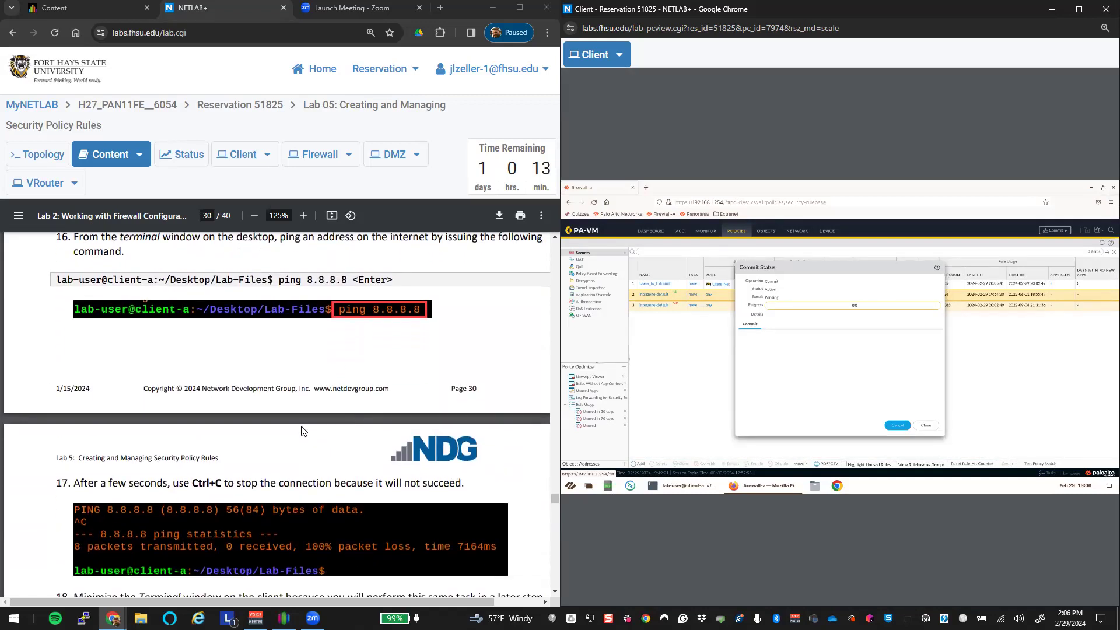
click(678, 486)
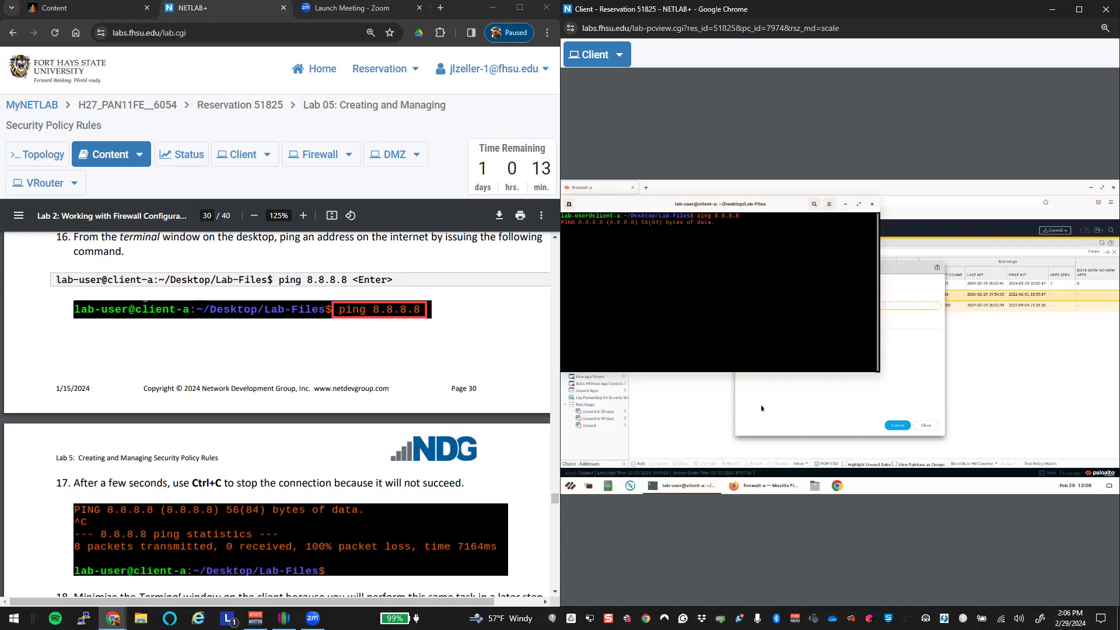
scroll(390, 422, down, 6)
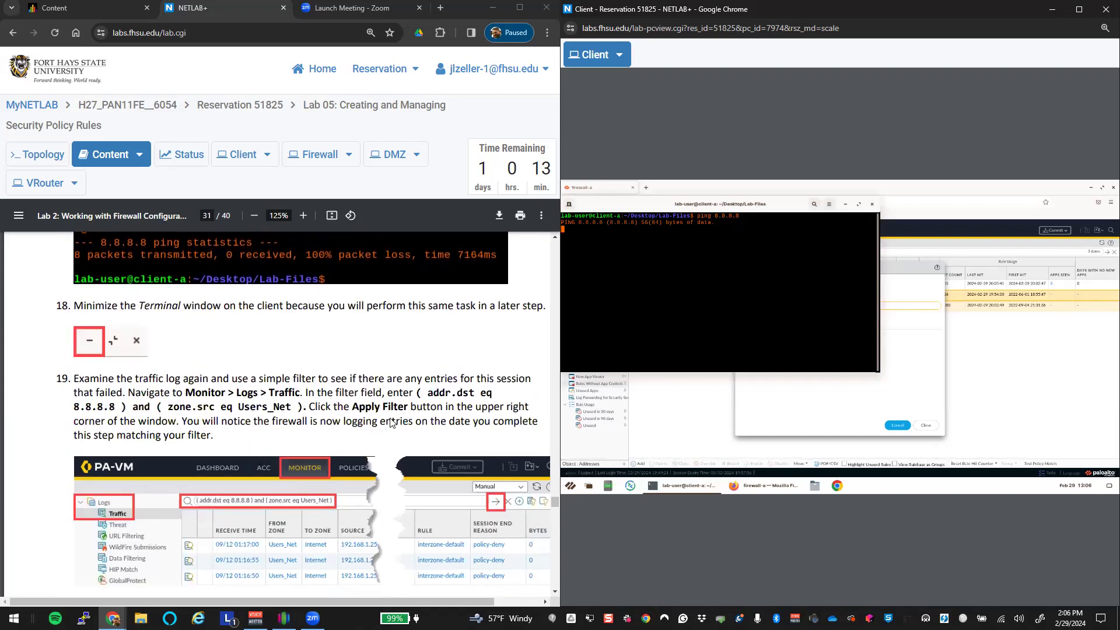
scroll(392, 423, down, 4)
scroll(392, 423, down, 2)
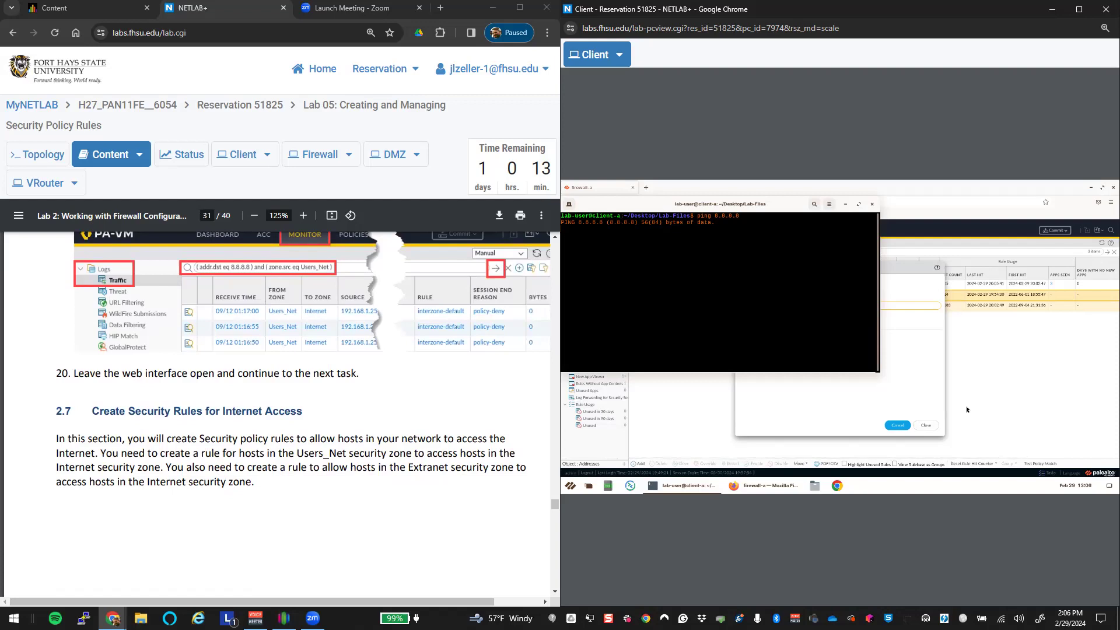
click(903, 365)
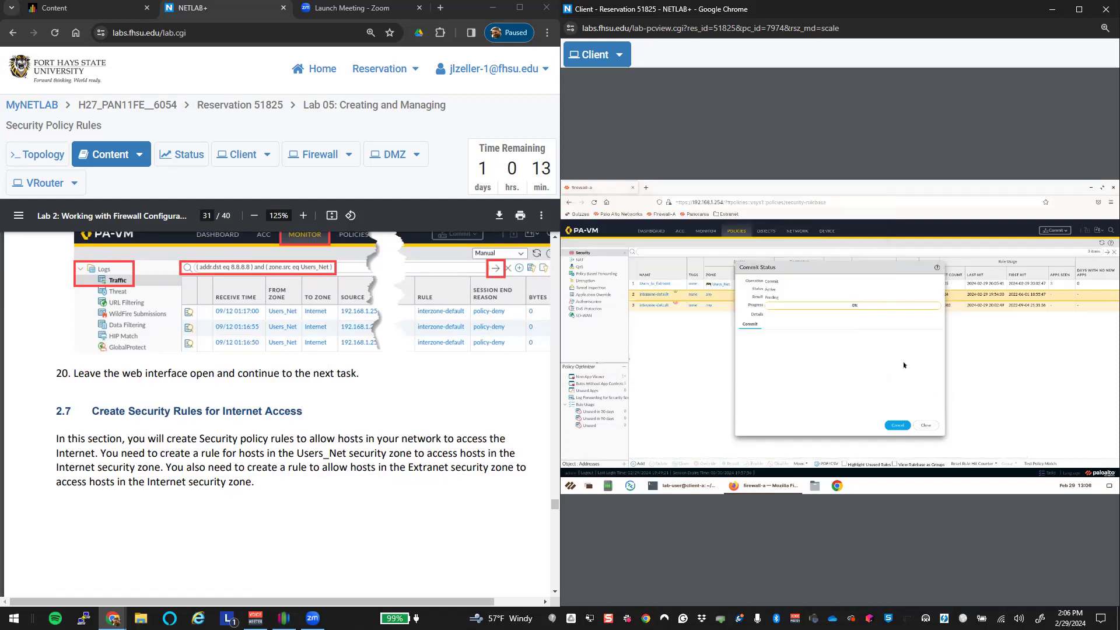
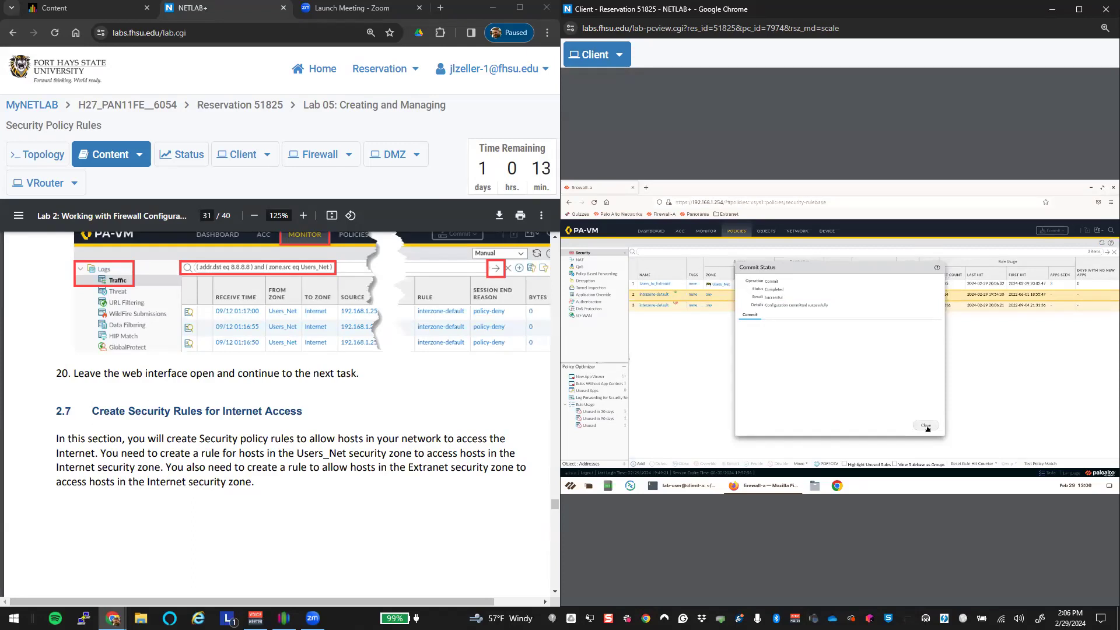
Step: Close the commit result and browse the firewall's Monitor > Traffic logs
click(927, 426)
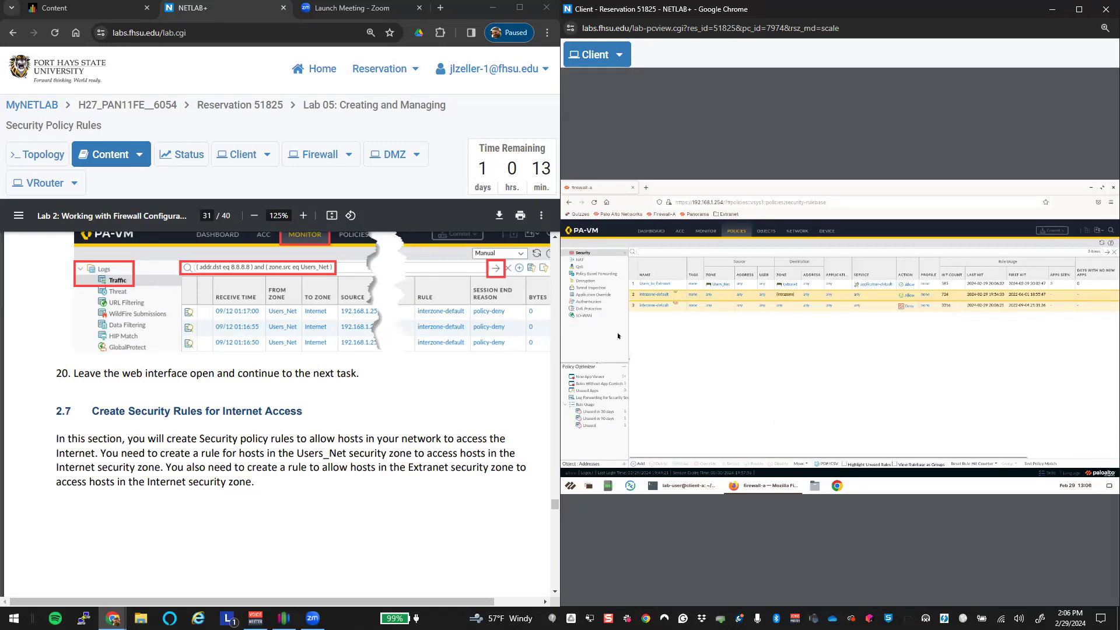
click(704, 232)
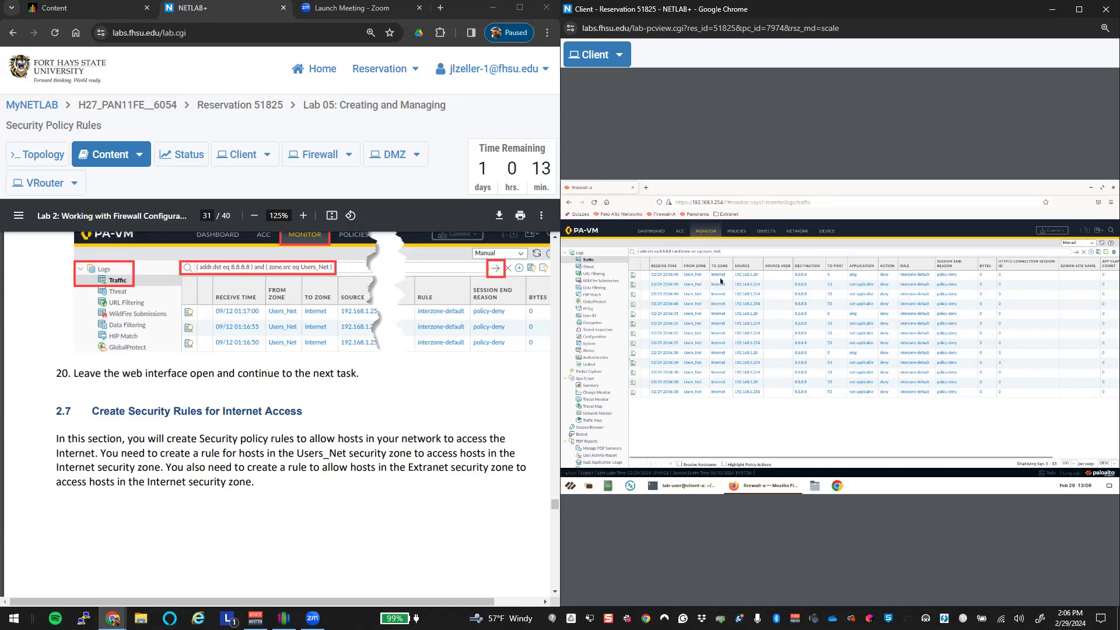
scroll(460, 457, down, 10)
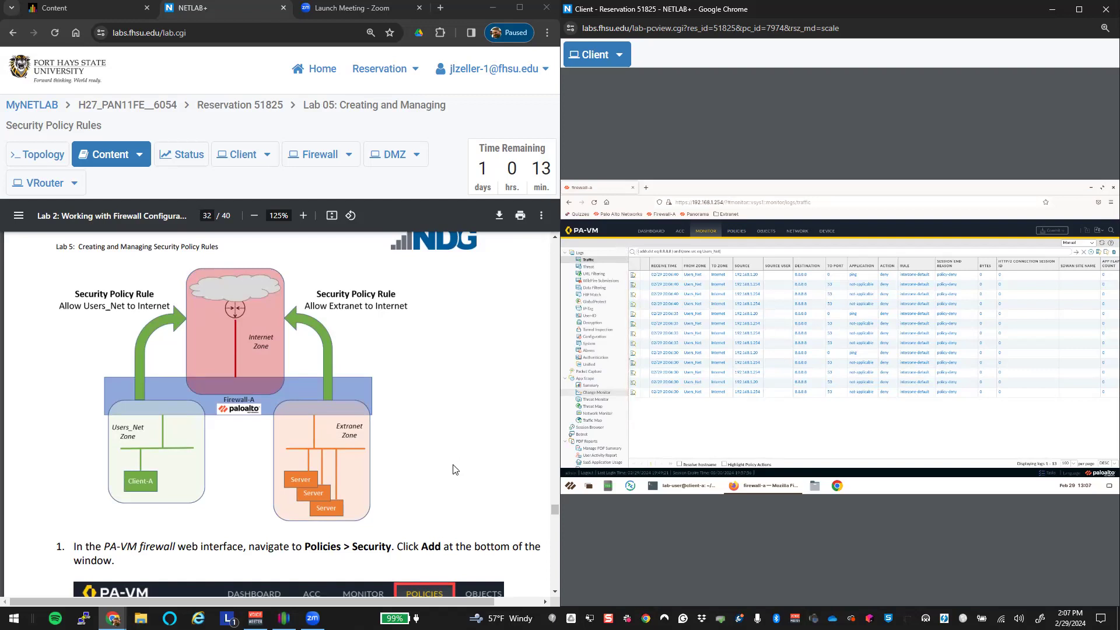
scroll(453, 467, down, 1)
scroll(449, 468, up, 1)
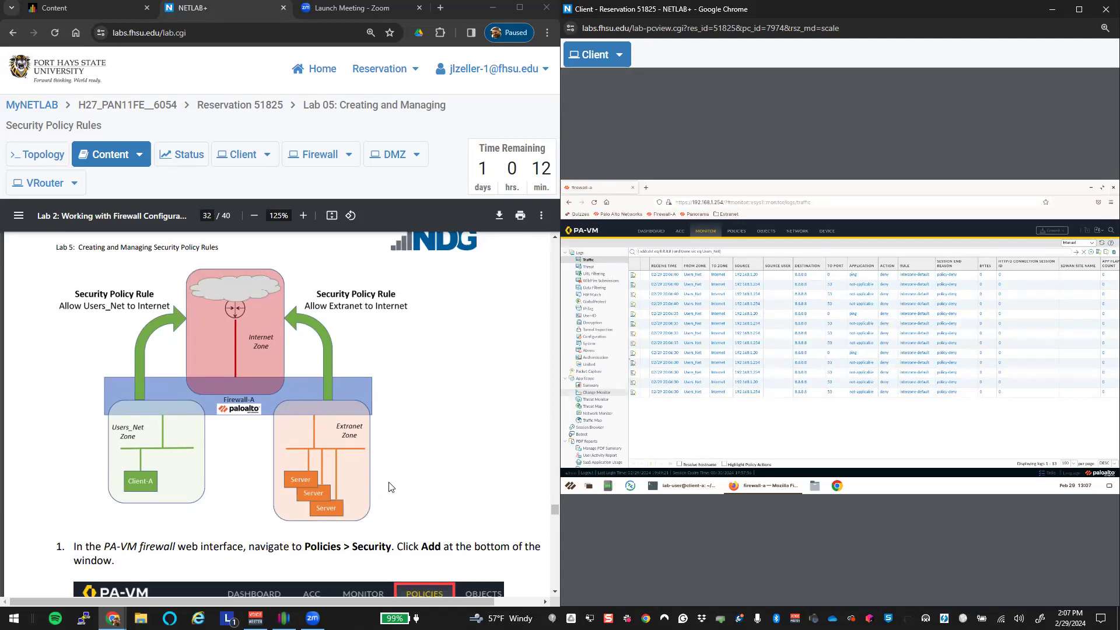
scroll(389, 482, down, 4)
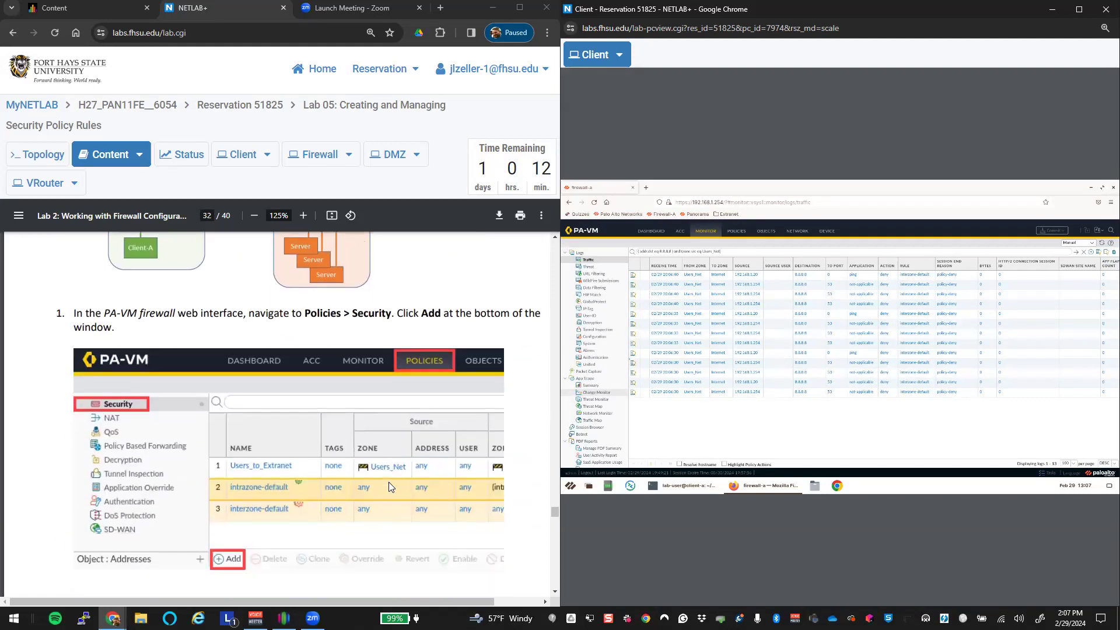
Step: Add a security rule named Users_To_Internet with a description starting 'Allows hosts in Users_'
click(737, 231)
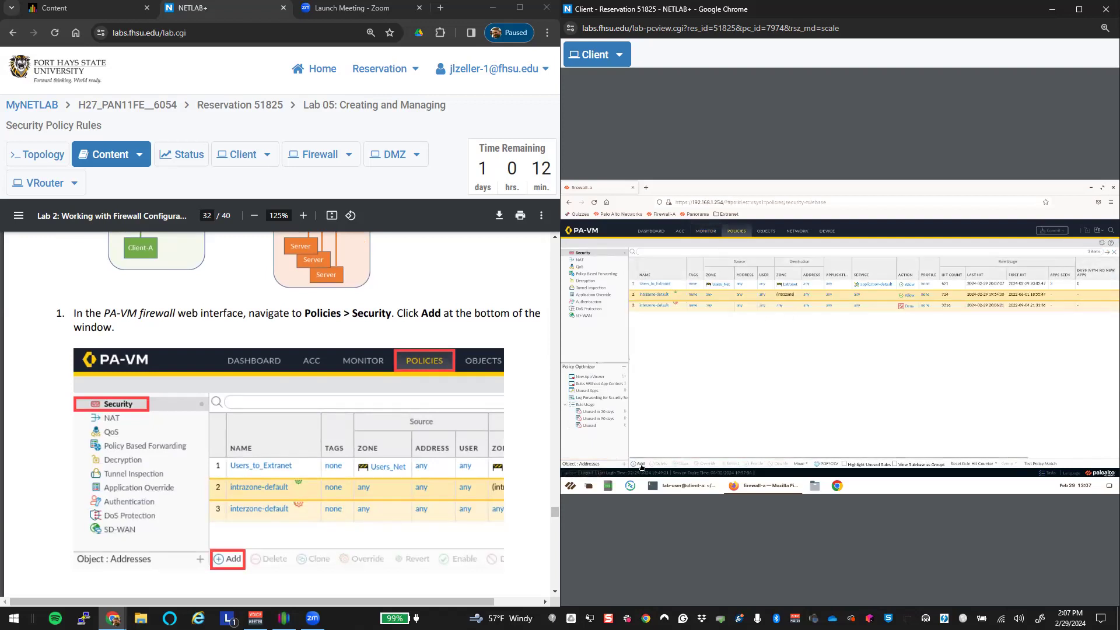
scroll(551, 452, down, 10)
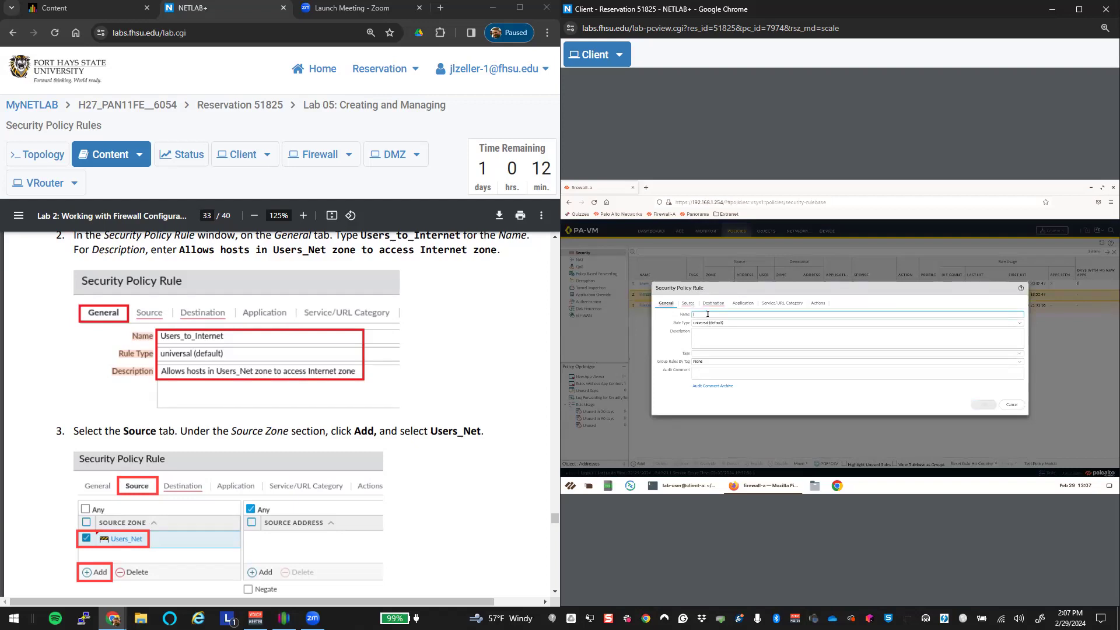
text(Users_T)
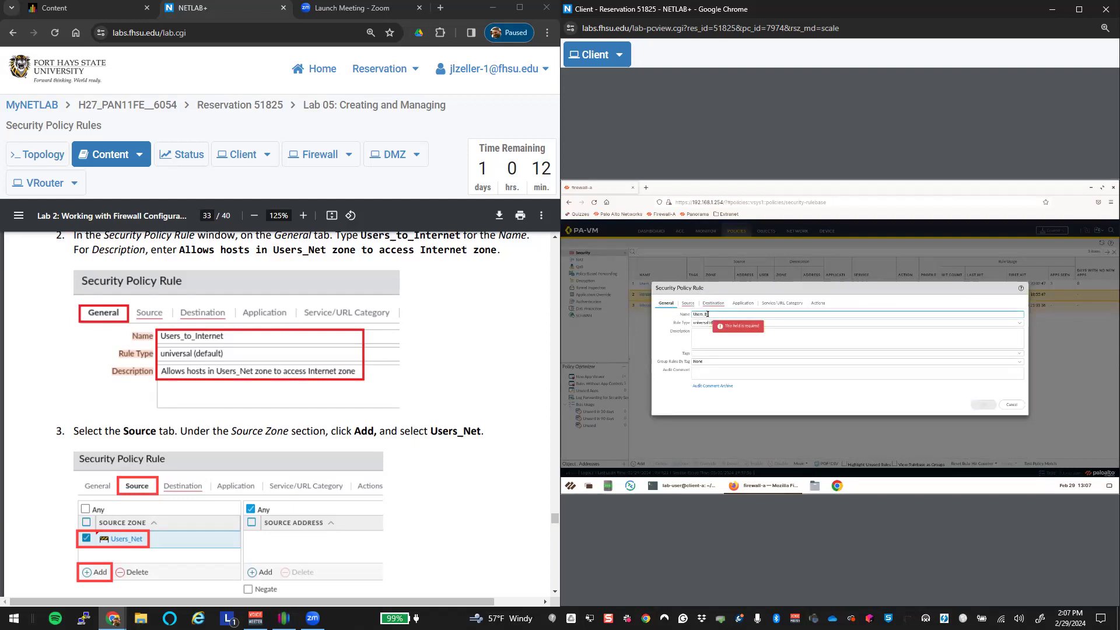
text(o_Internet)
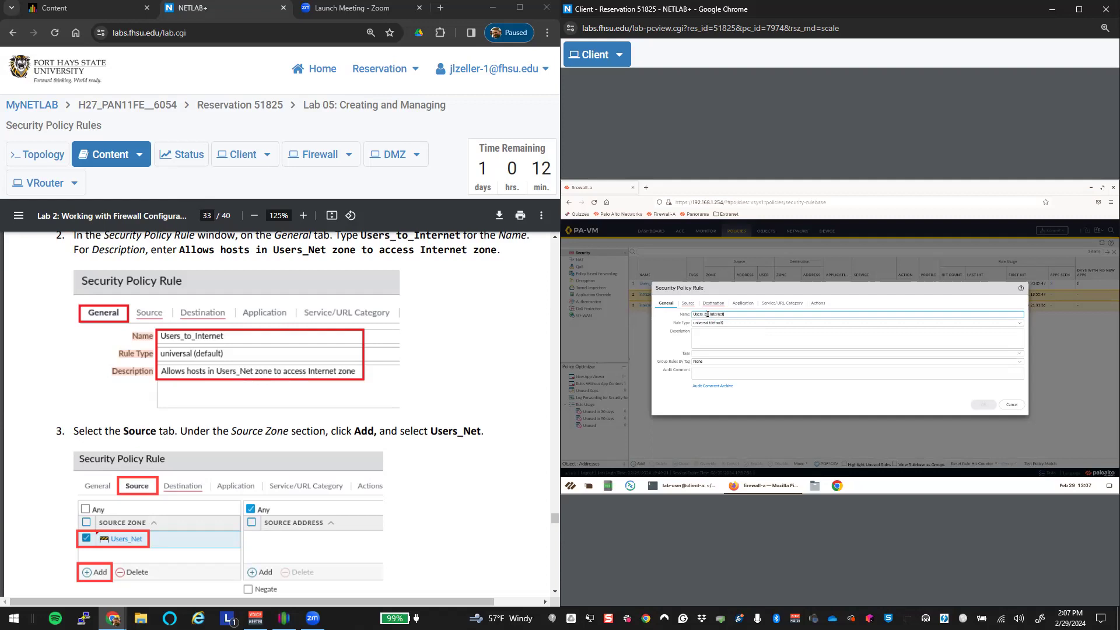
key(Tab)
key(Tab)
text(A)
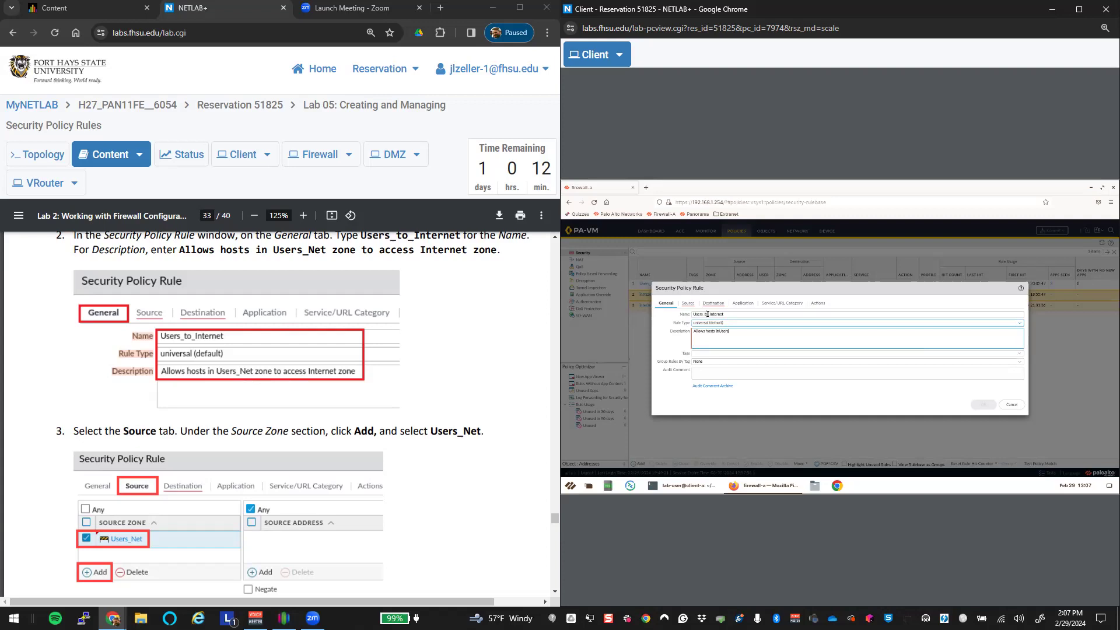
text(llows hosts inUsers_Net zone to access Internet zone.)
Step: Set the rule's source zone to Users_Net and destination zone to Internet
click(688, 303)
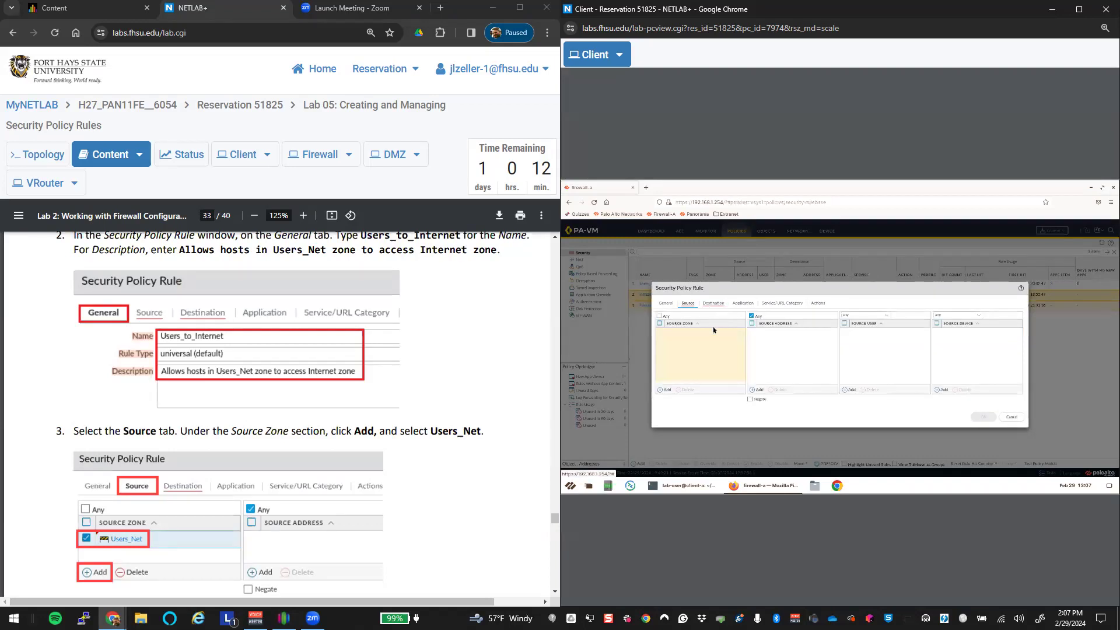
click(663, 389)
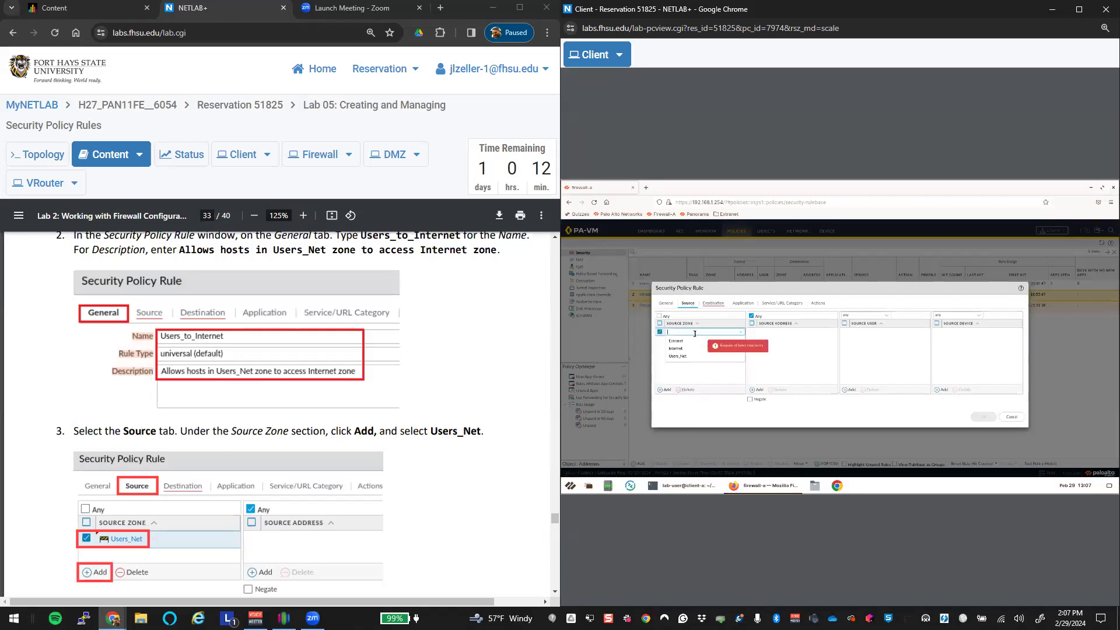
click(743, 357)
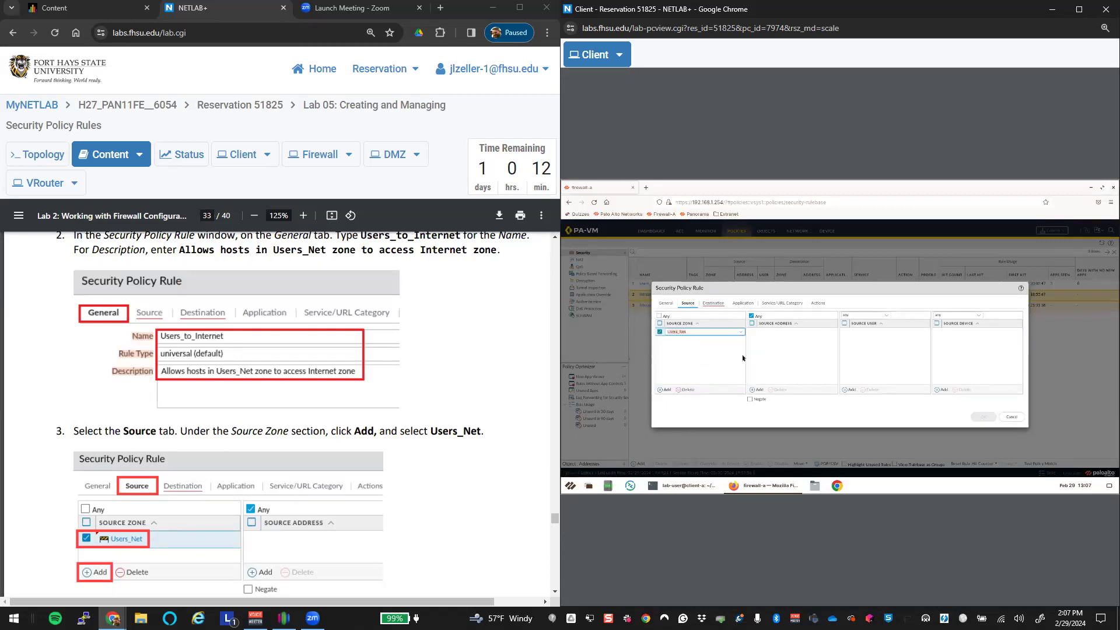
click(711, 303)
click(688, 332)
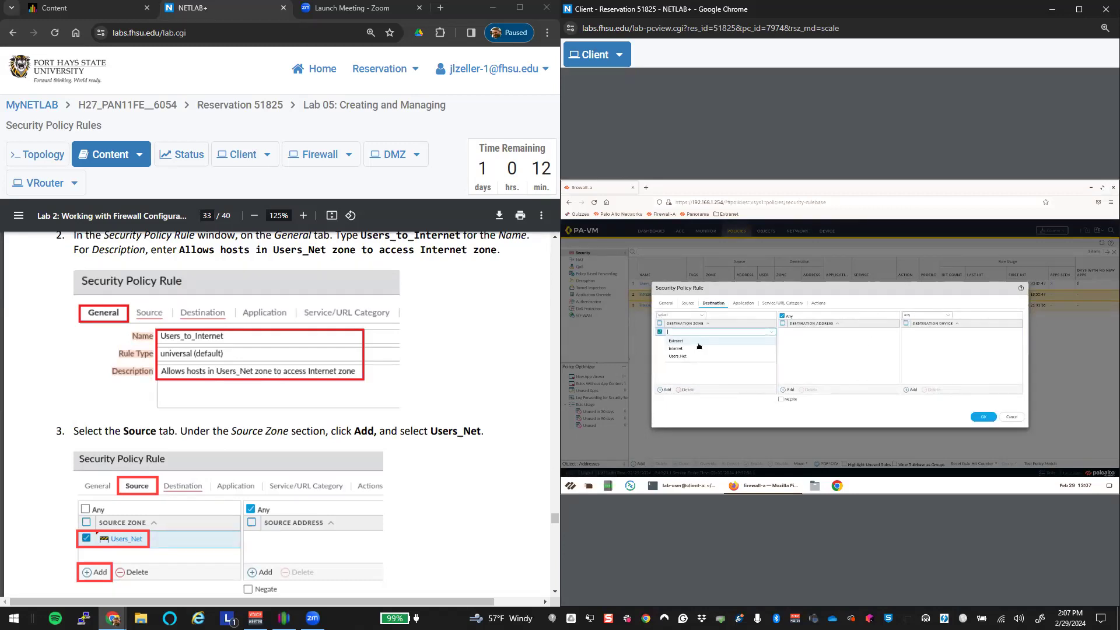
click(693, 350)
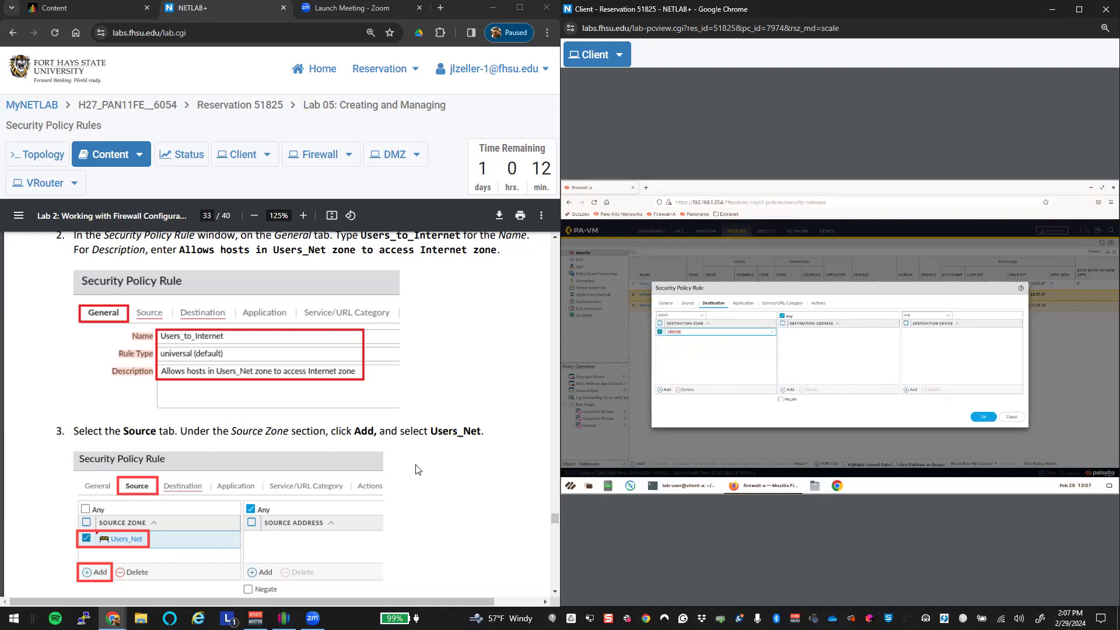
Step: Review the Application, Service/URL Category and Actions settings, then save the rule
scroll(423, 470, down, 5)
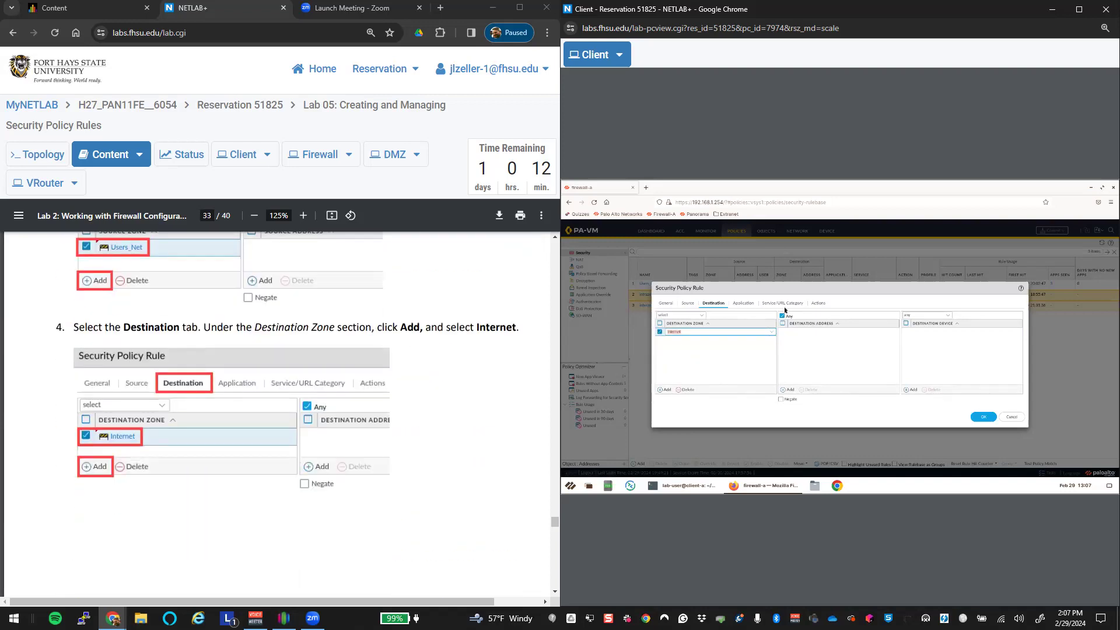
scroll(528, 395, down, 5)
scroll(529, 400, down, 1)
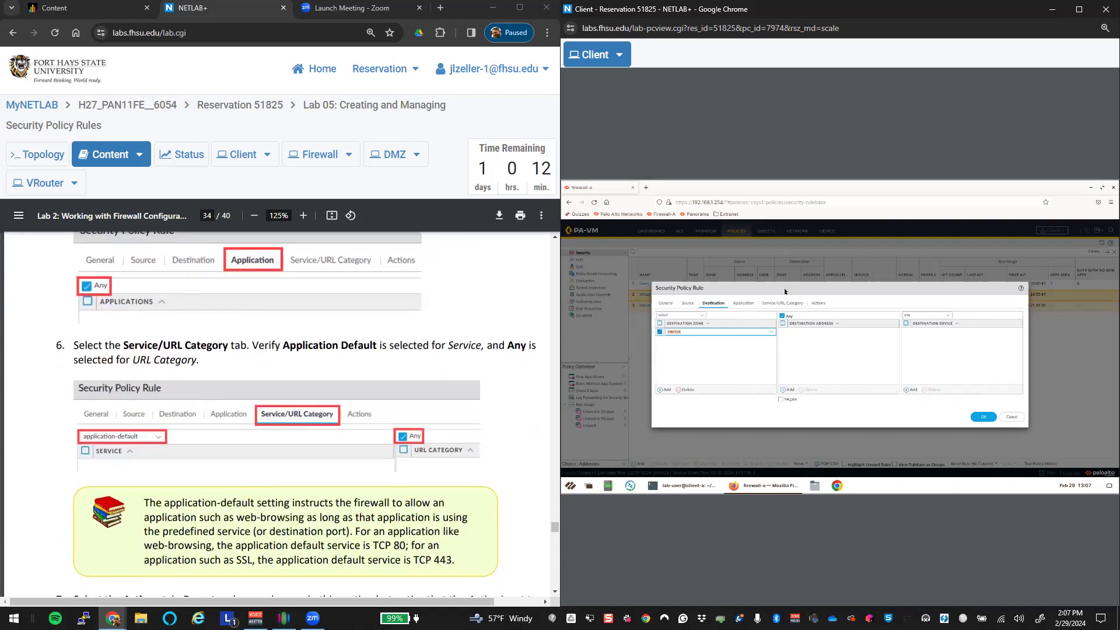
click(744, 303)
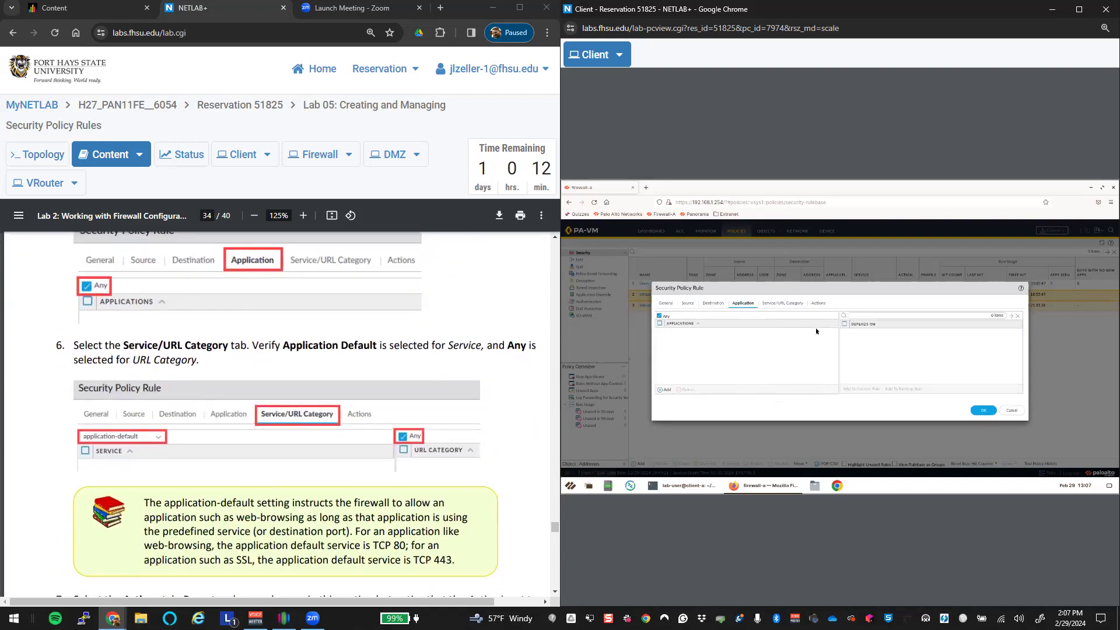
click(785, 307)
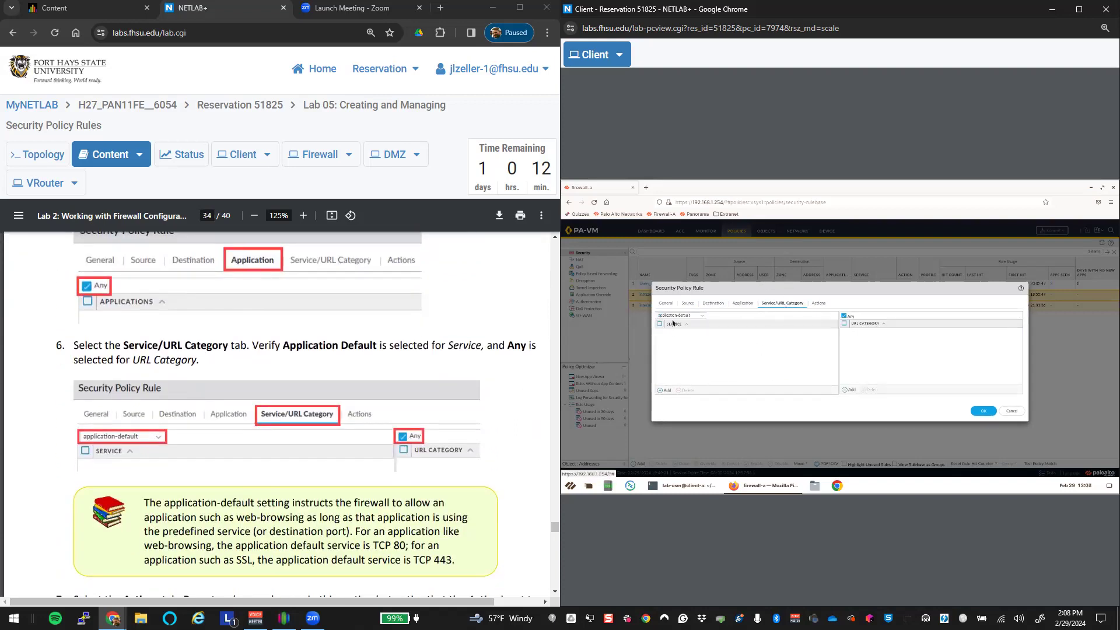
scroll(453, 439, down, 5)
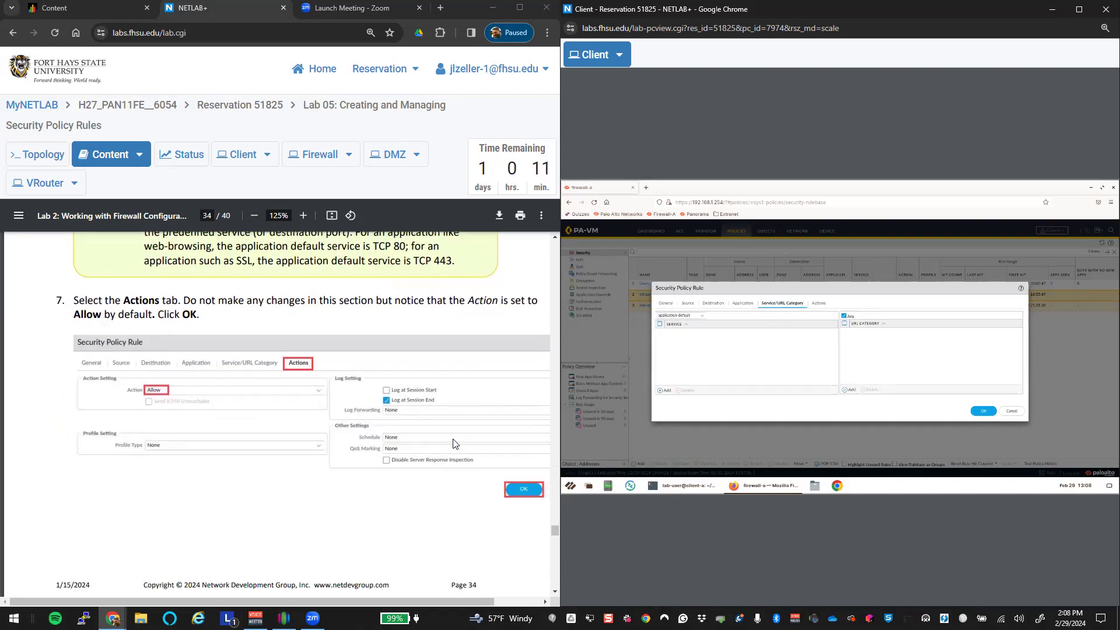
scroll(456, 443, down, 2)
click(818, 304)
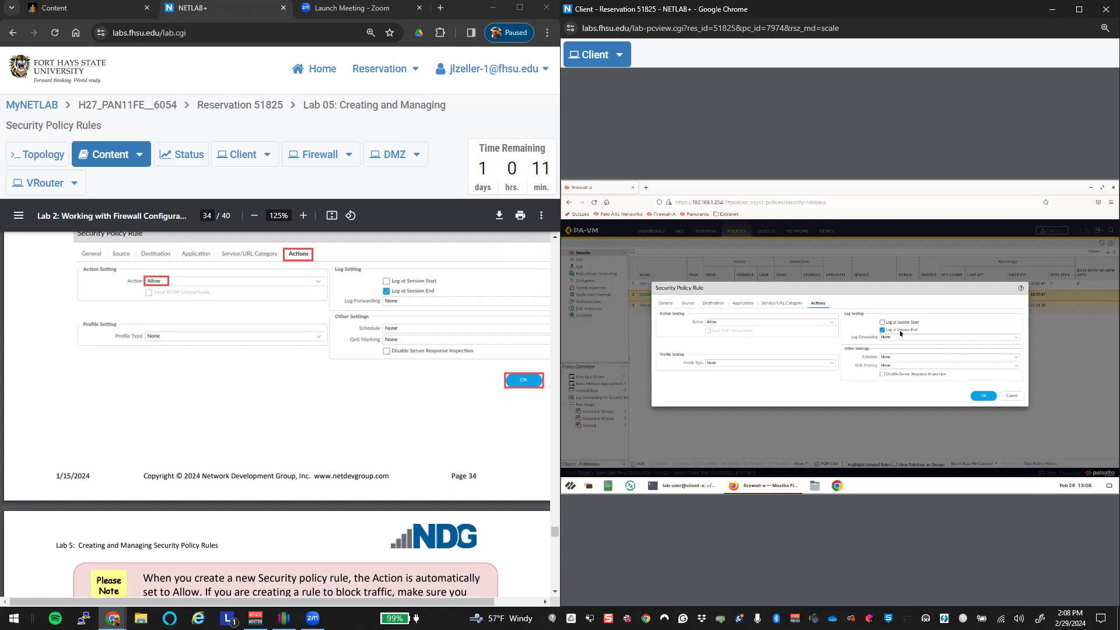
click(984, 396)
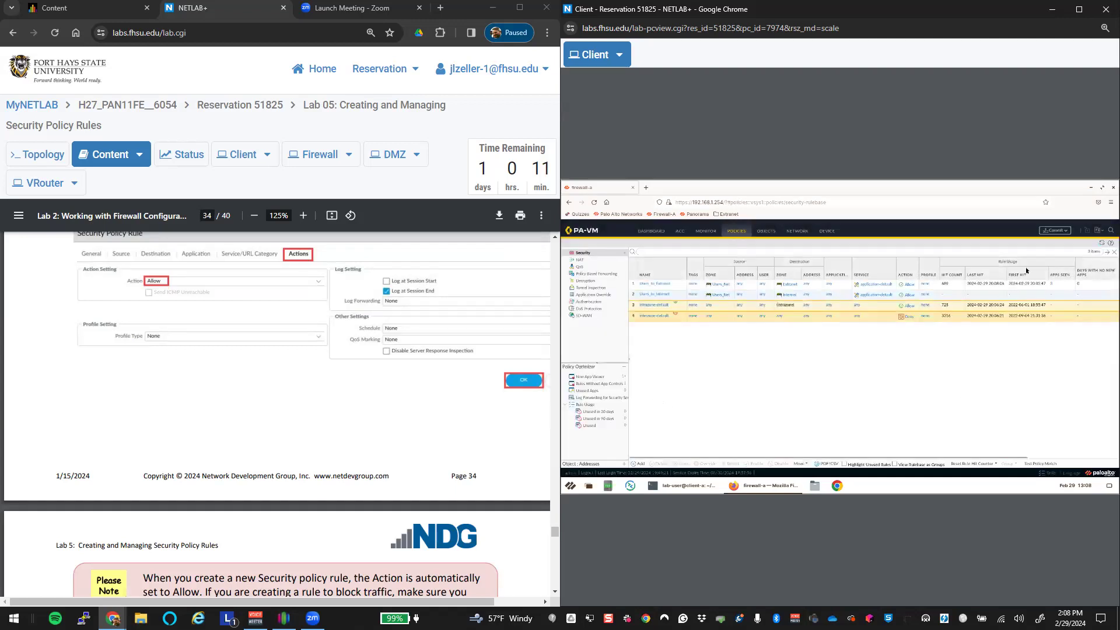
Step: Confirm Users_to_Internet sits as rule 2, then begin a new security rule
scroll(513, 473, down, 5)
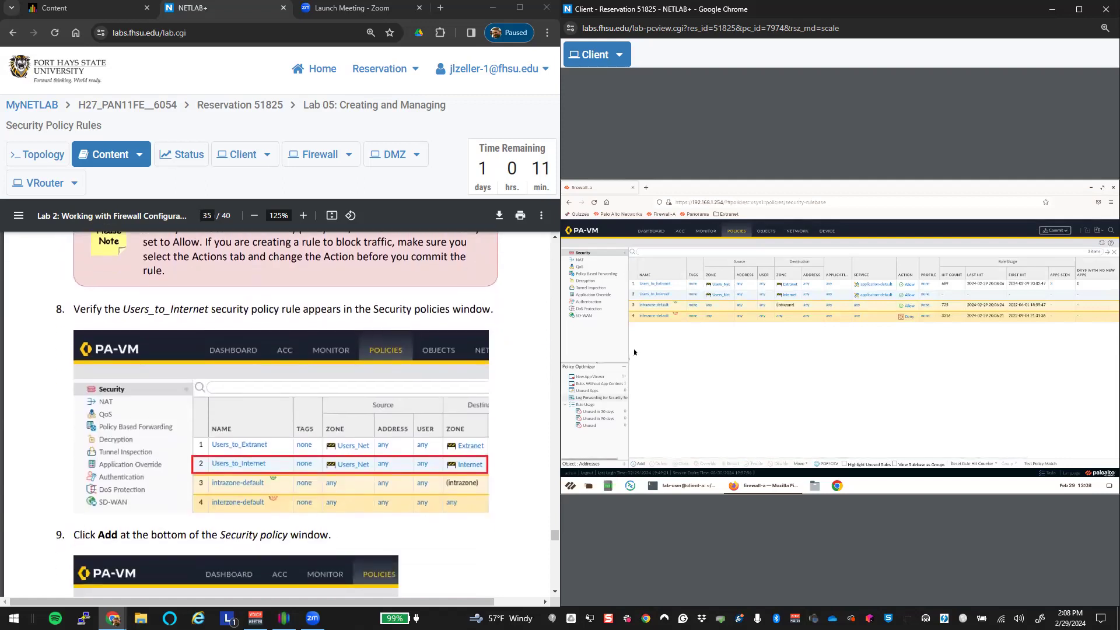
click(632, 296)
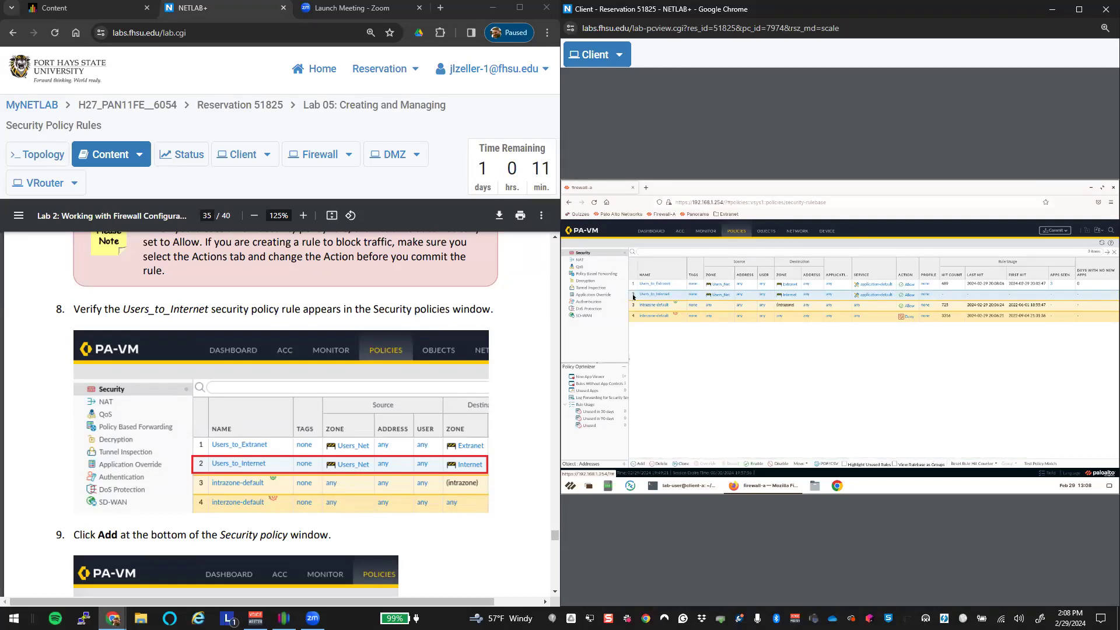
scroll(461, 467, down, 4)
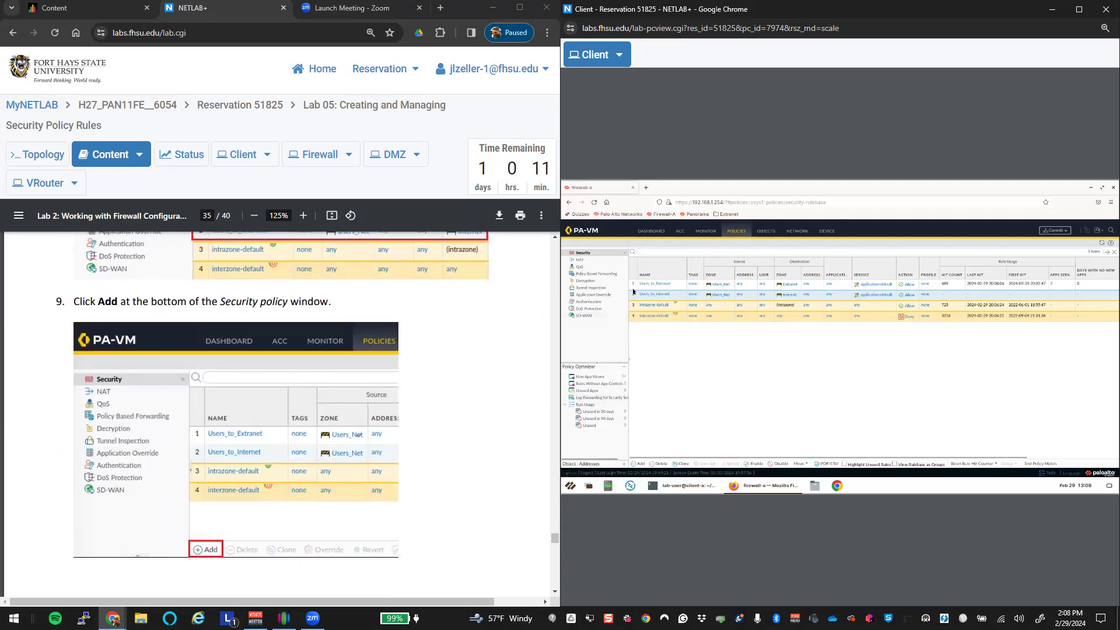
click(640, 464)
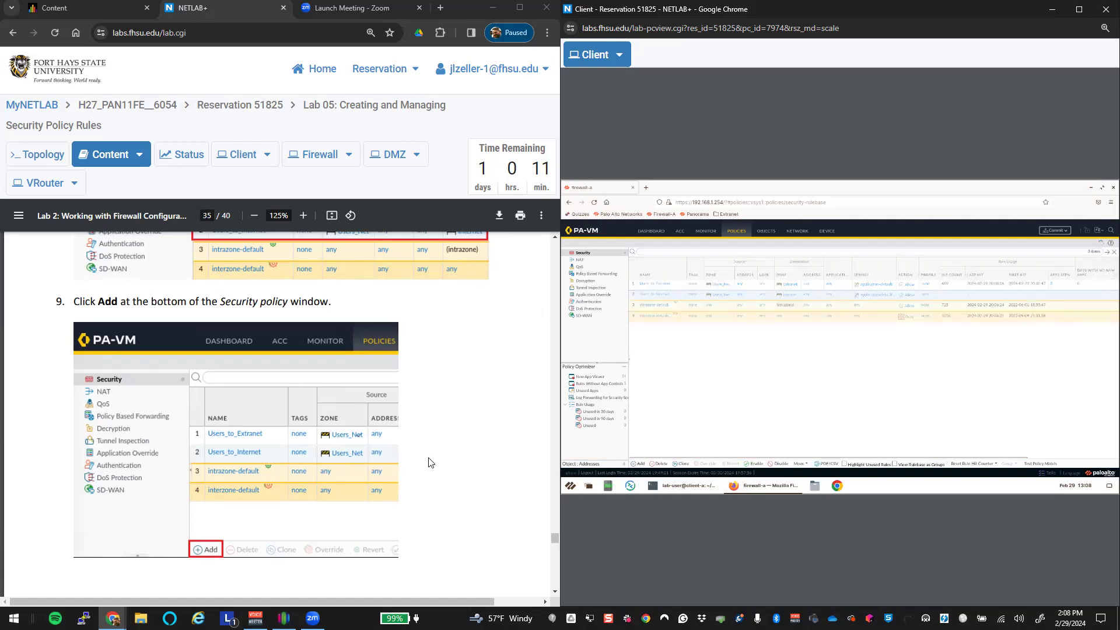
scroll(429, 463, down, 8)
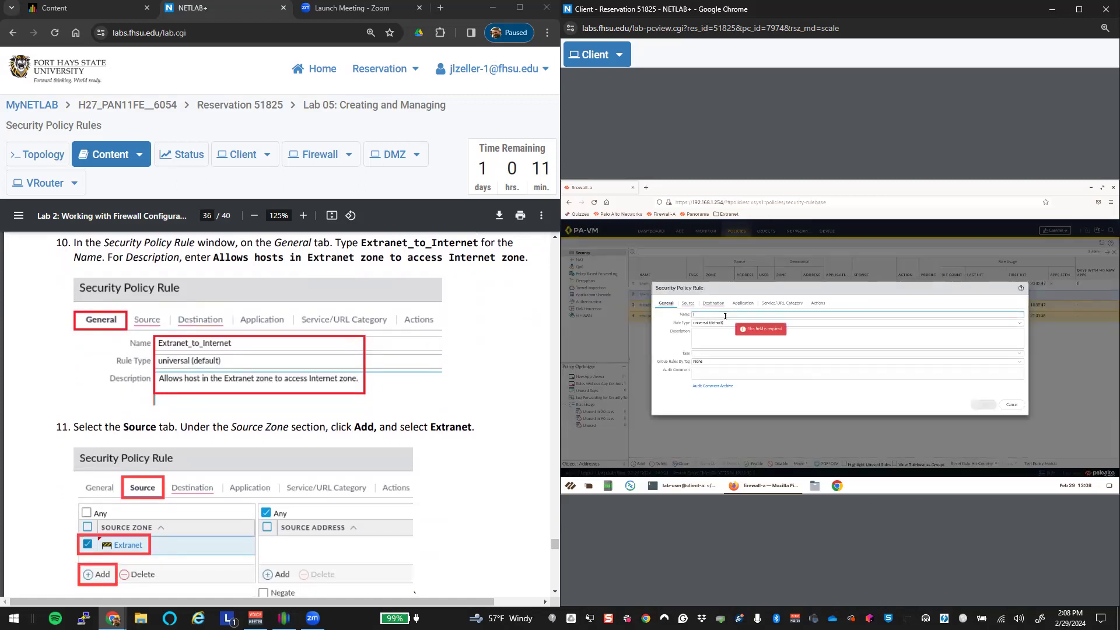
Step: Name the rule Extranet_to_Internet with description 'Allows host in the Extranet zone to access'
text(tranet_to_Internet)
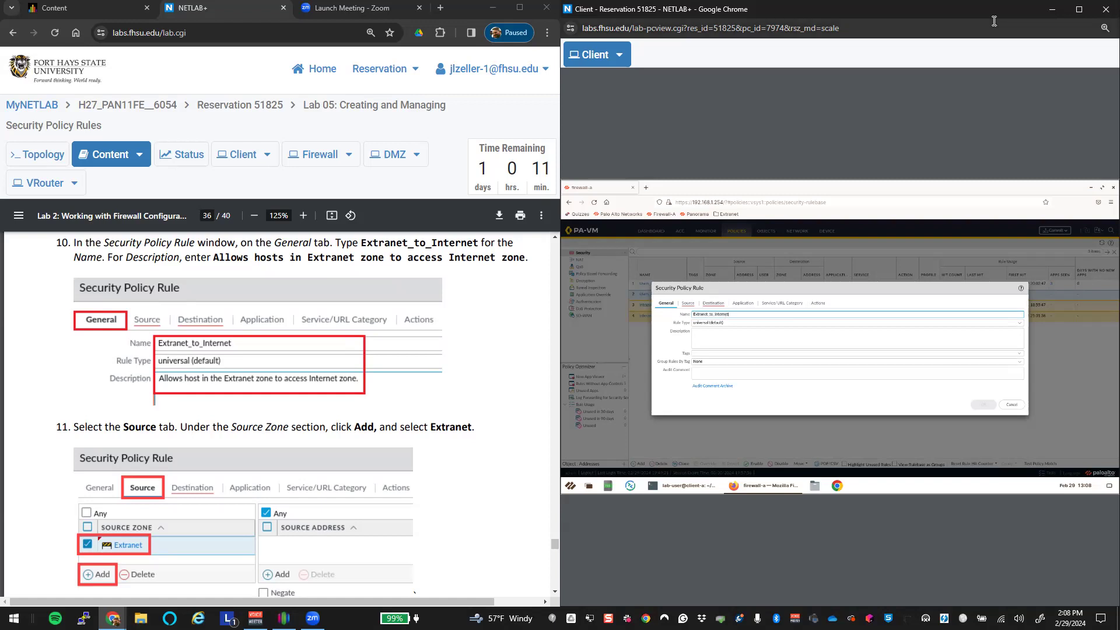
click(707, 344)
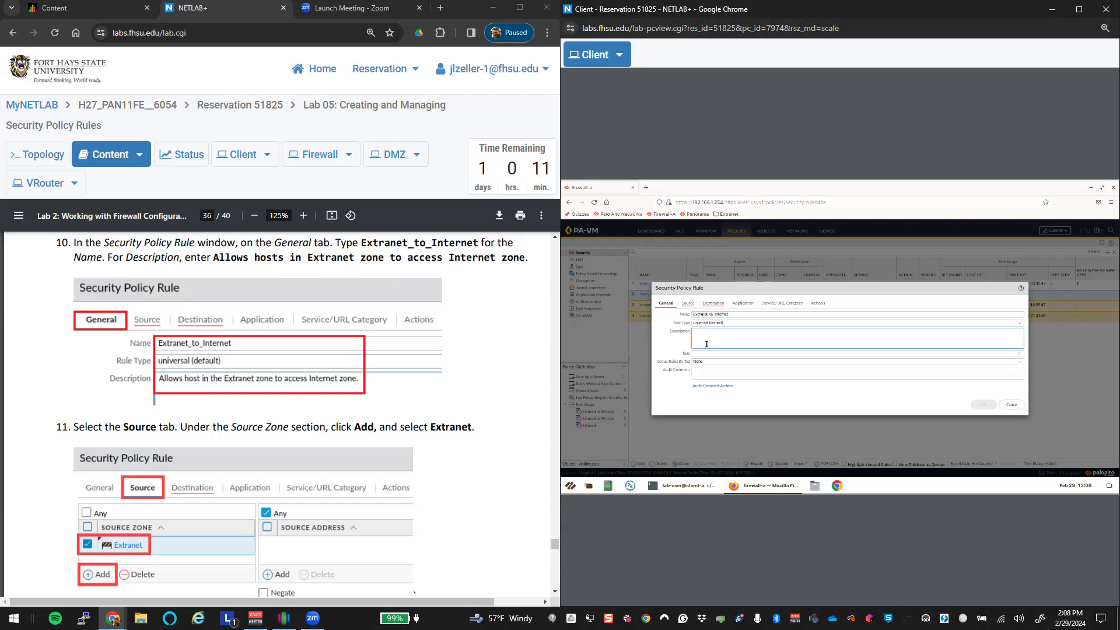
text(Allows host in the Extranet zone to access Internet zone.)
Step: Set the rule's source zone to Extranet and destination zone to Internet
click(688, 303)
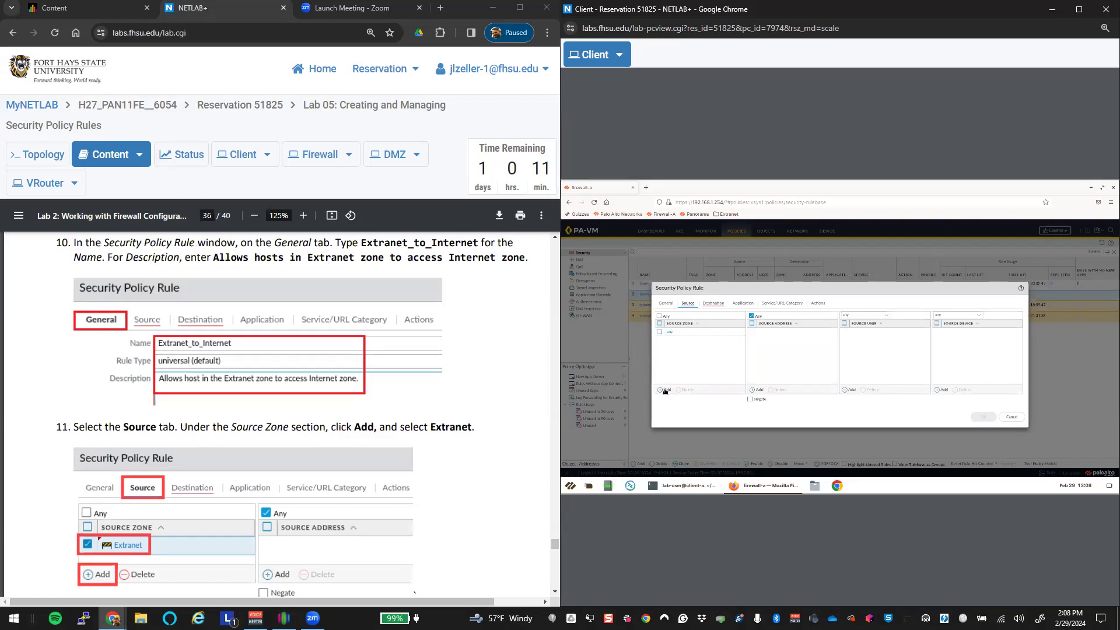
click(689, 349)
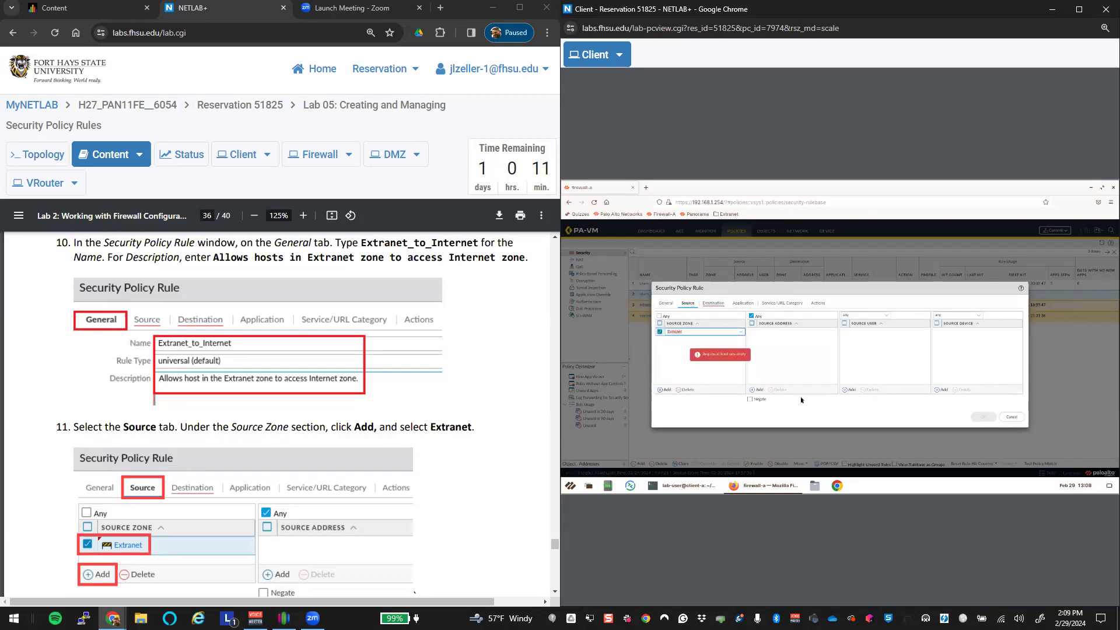
click(713, 303)
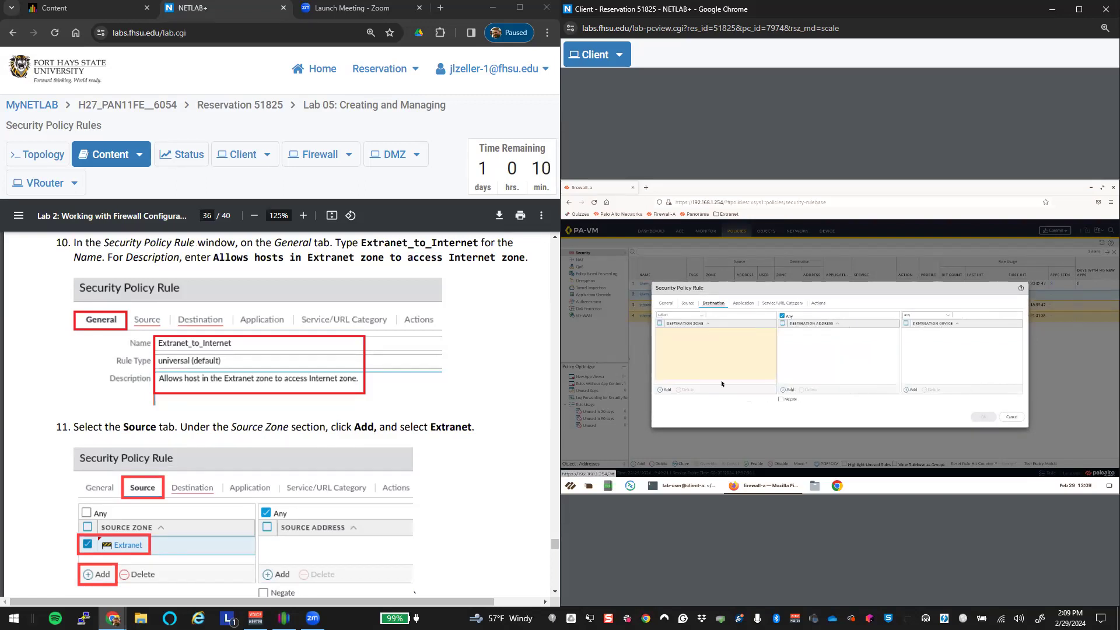
click(661, 390)
click(683, 350)
Step: Review the Application, Service/URL Category and Actions settings, then save the rule
click(744, 303)
click(782, 304)
click(820, 303)
scroll(411, 441, down, 14)
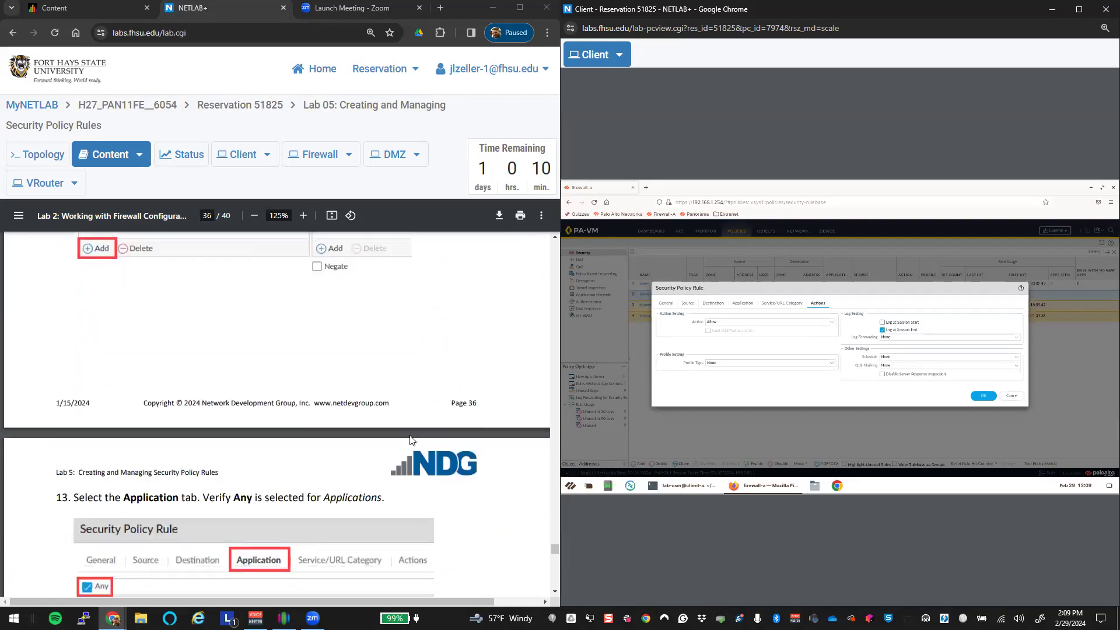
scroll(411, 441, down, 5)
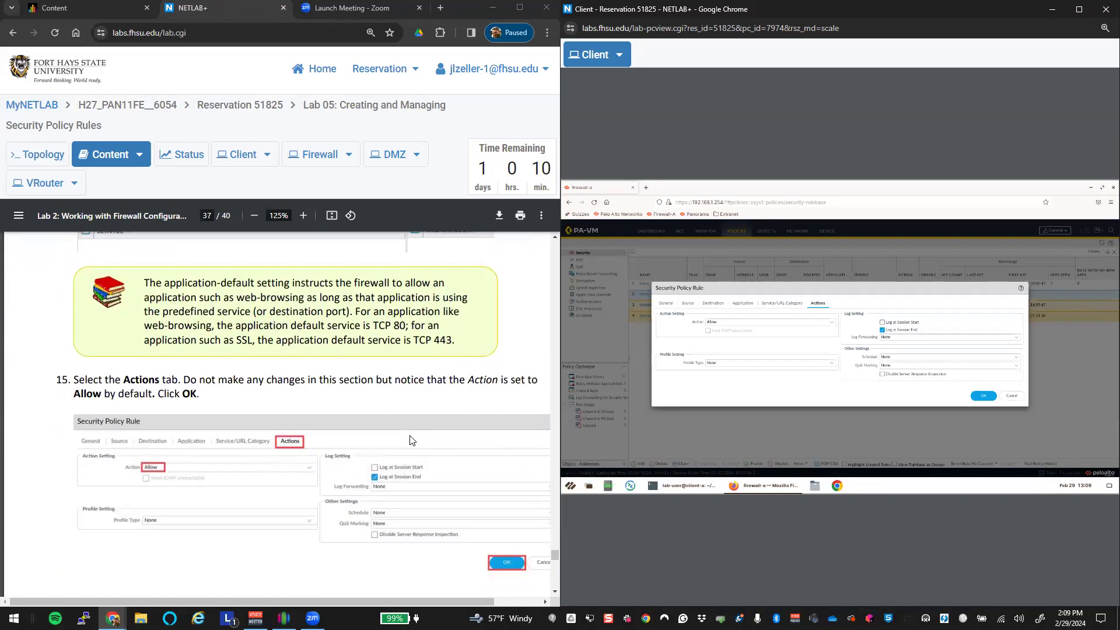
scroll(410, 440, down, 4)
click(985, 399)
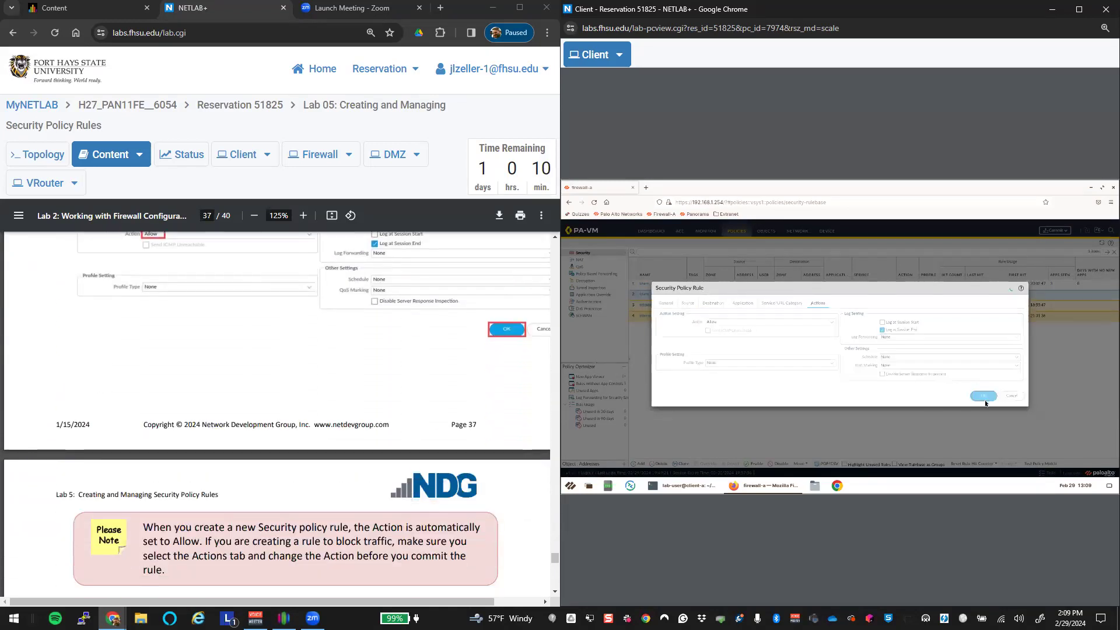
scroll(478, 443, down, 6)
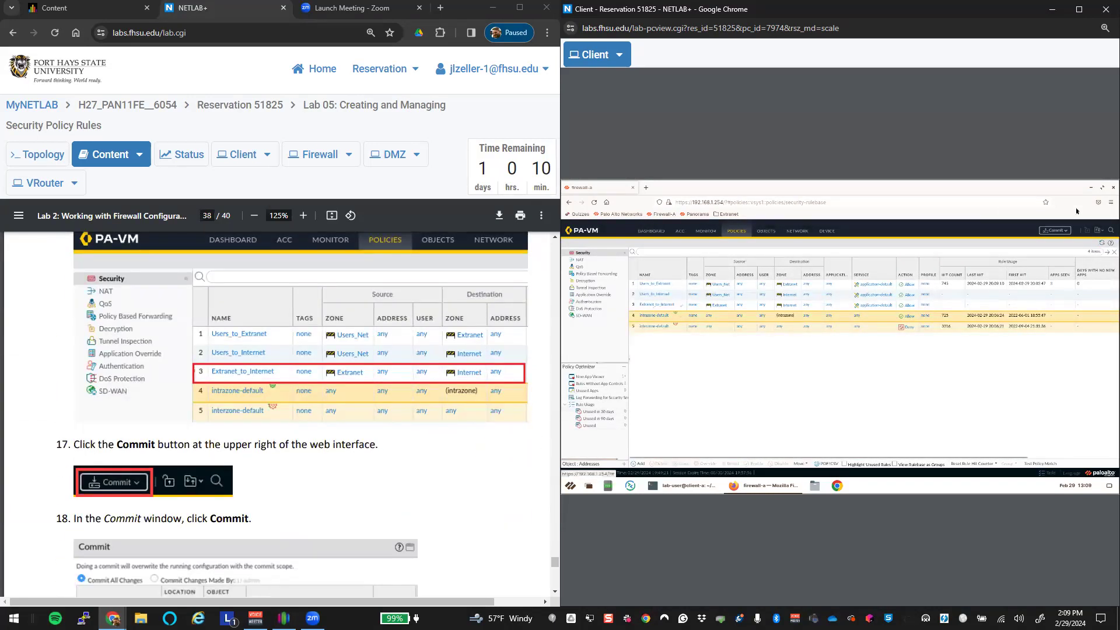
Step: Commit the new rules to the PA-VM firewall and check the client terminal
click(1055, 230)
click(901, 435)
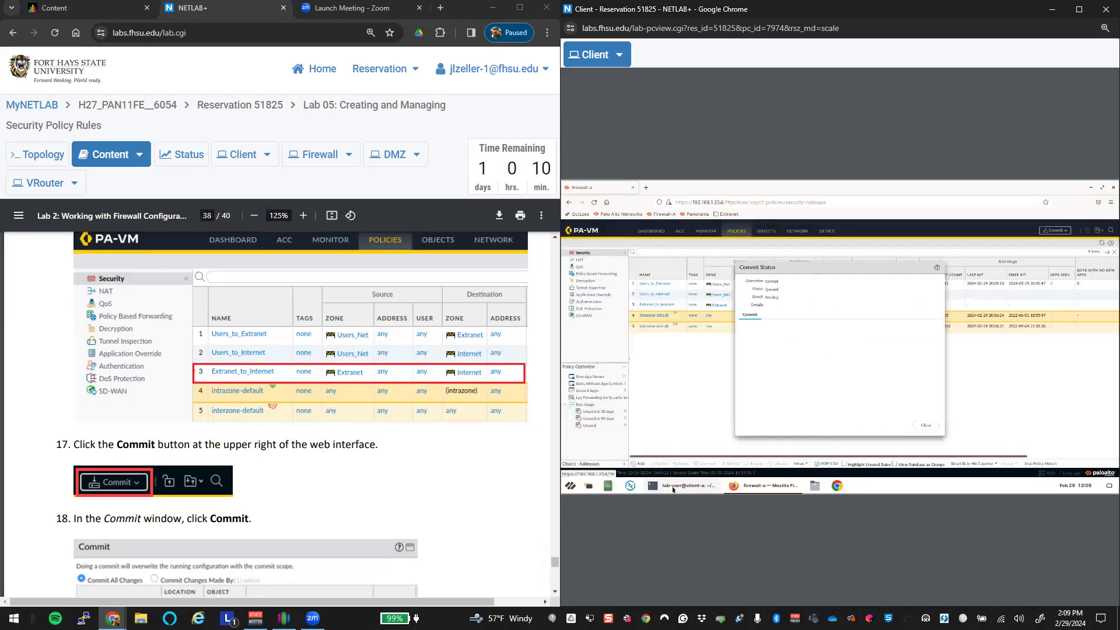
click(683, 486)
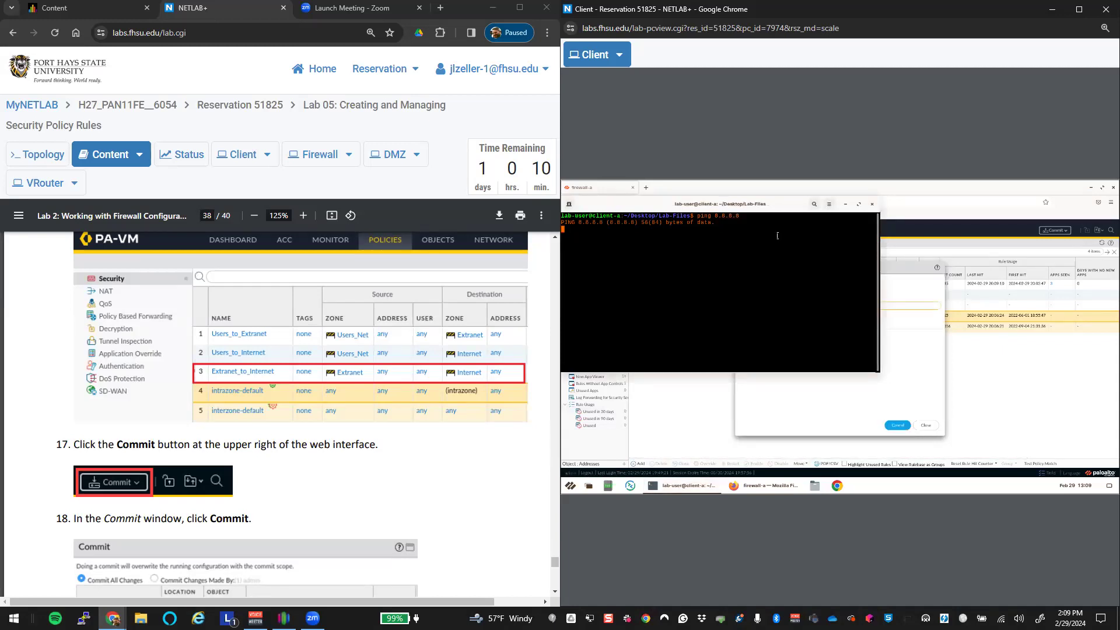
scroll(335, 454, down, 10)
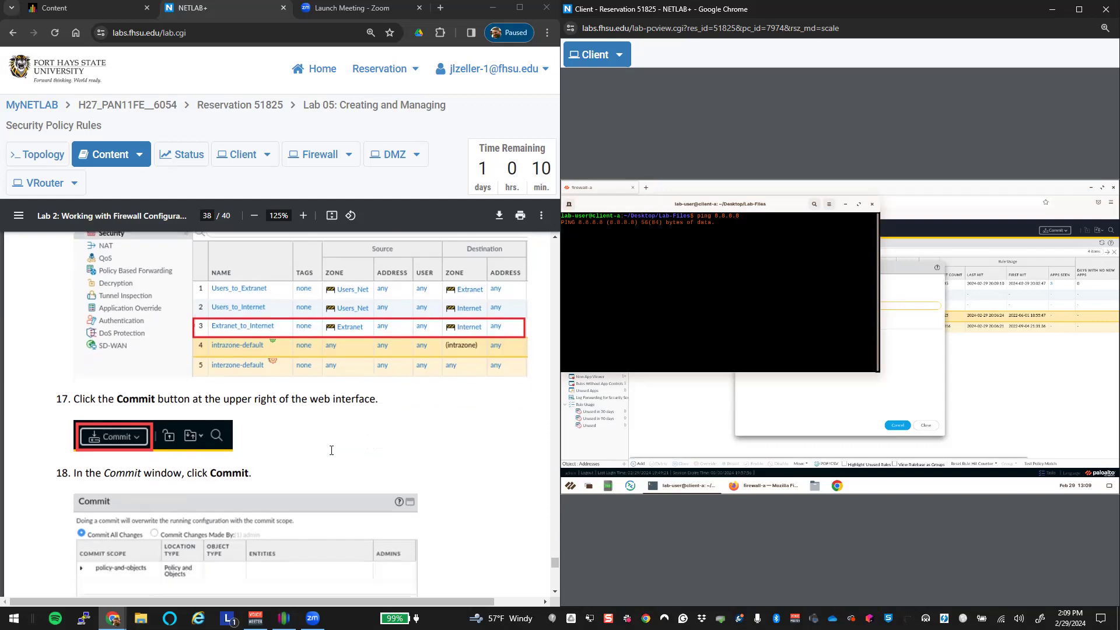
scroll(335, 454, down, 5)
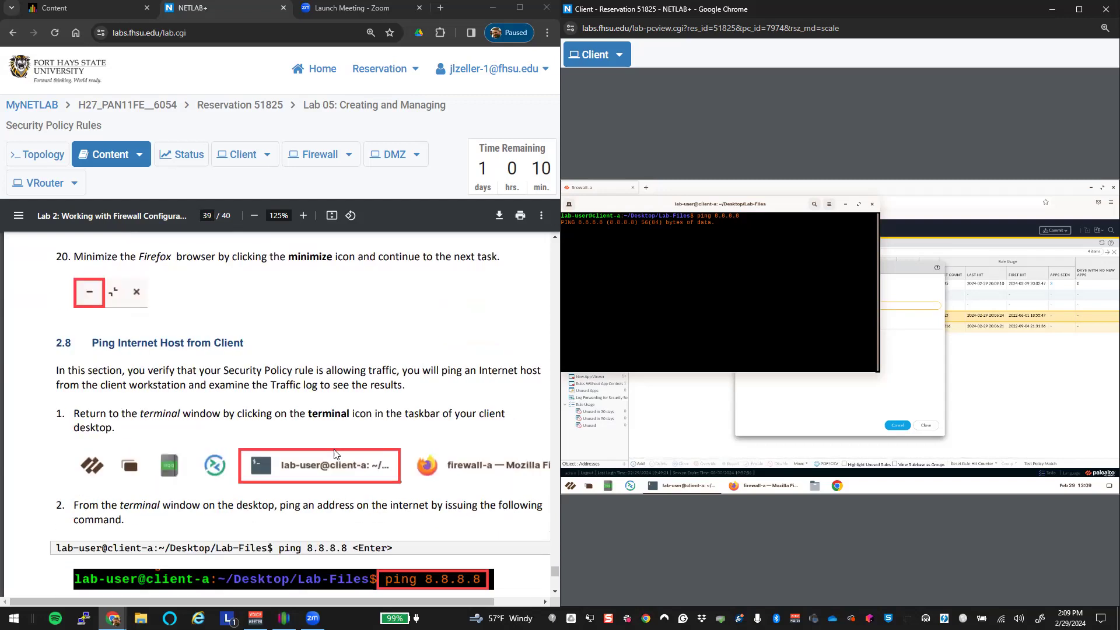
scroll(335, 454, down, 1)
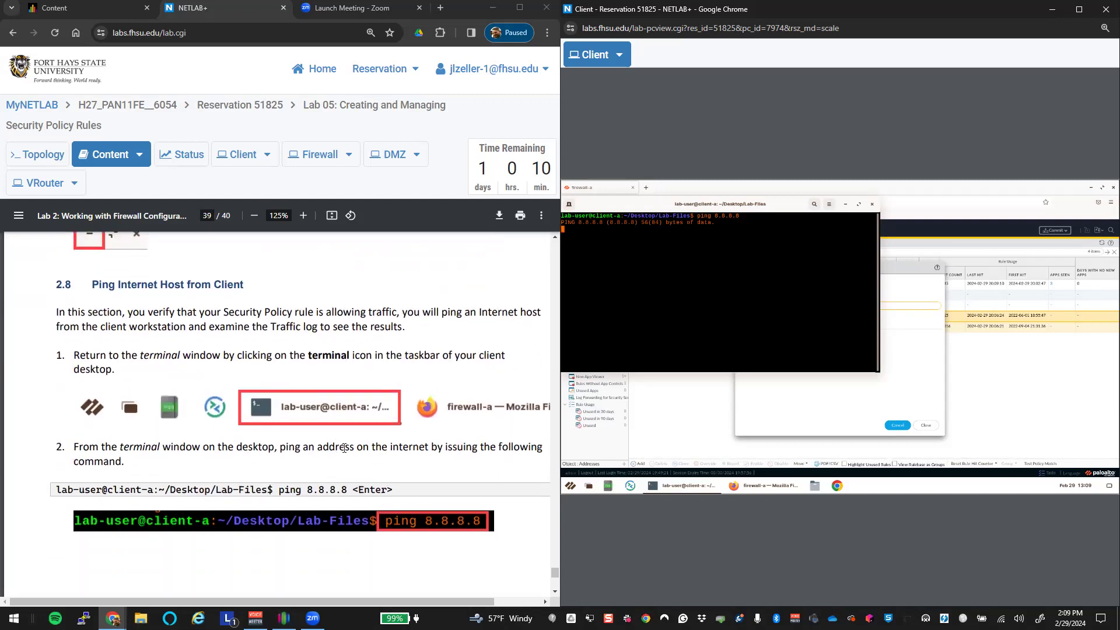
Step: Watch the ping to 8.8.8.8 while the commit finishes, then close the commit status
click(901, 267)
drag(901, 268, 1048, 267)
click(675, 486)
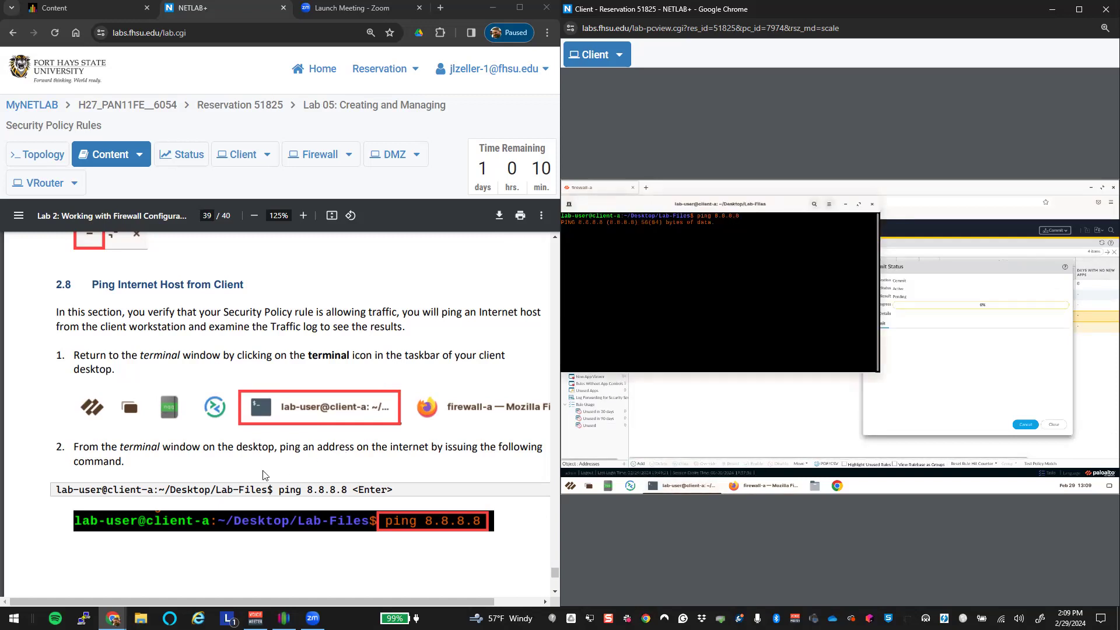
scroll(262, 475, down, 6)
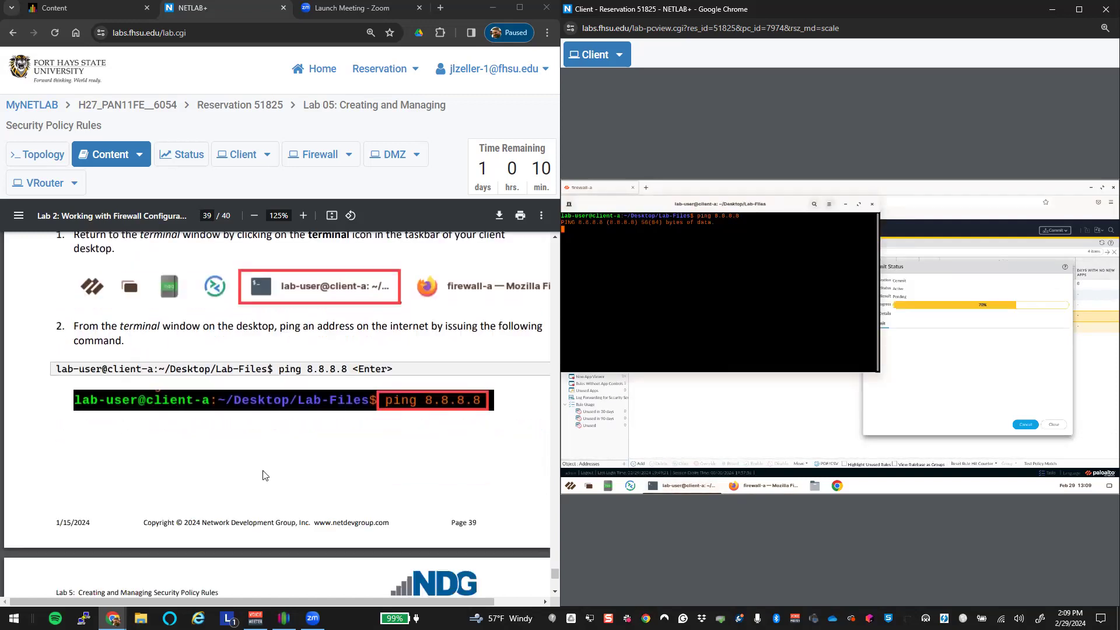
scroll(264, 470, down, 1)
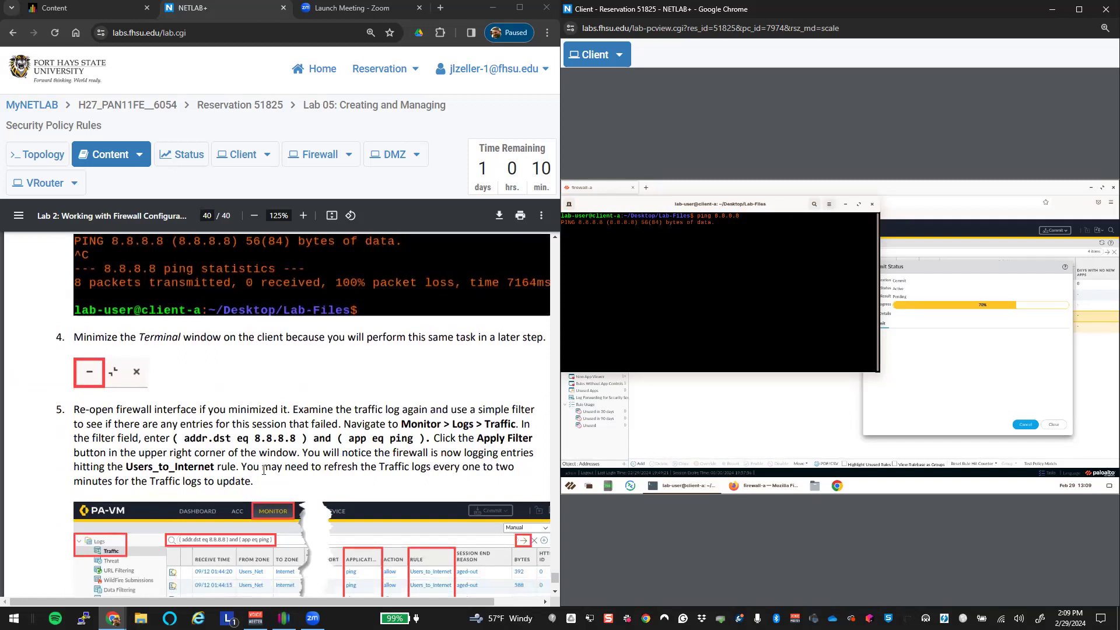
scroll(264, 471, down, 3)
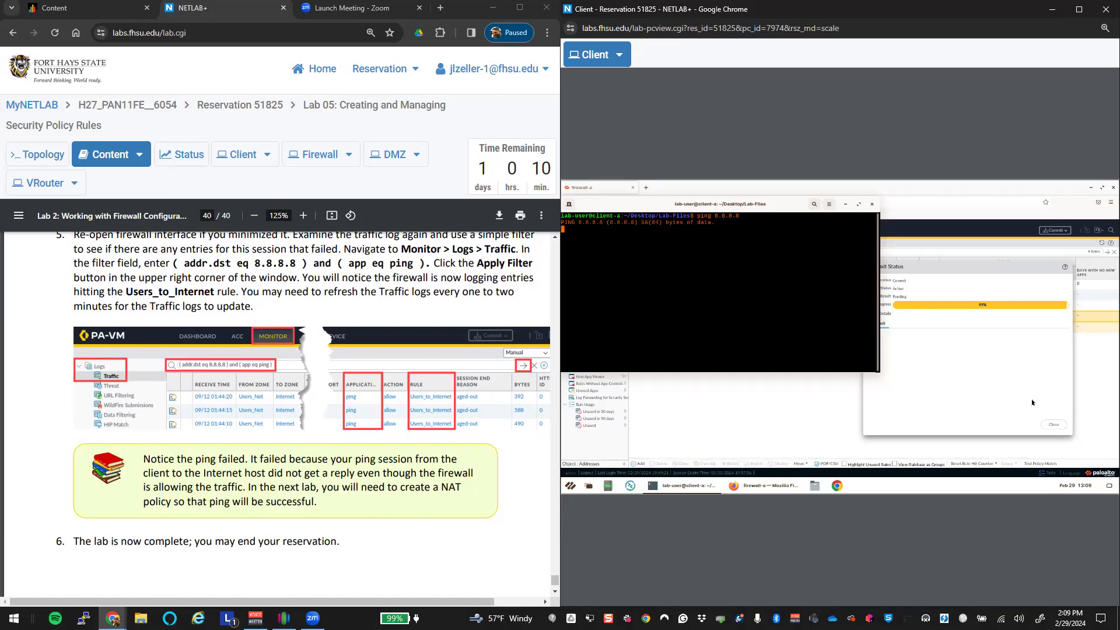
click(1053, 426)
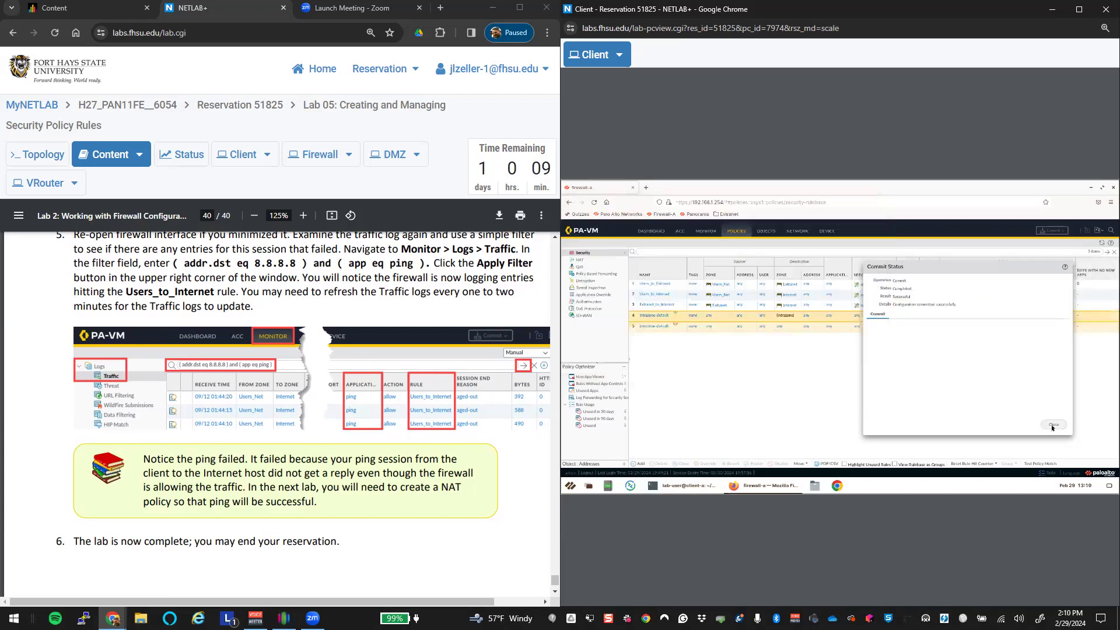
Step: Restart the ping to 8.8.8.8 on the client and open the firewall's traffic log
click(686, 490)
key(ctrl+c)
key(Up)
key(Return)
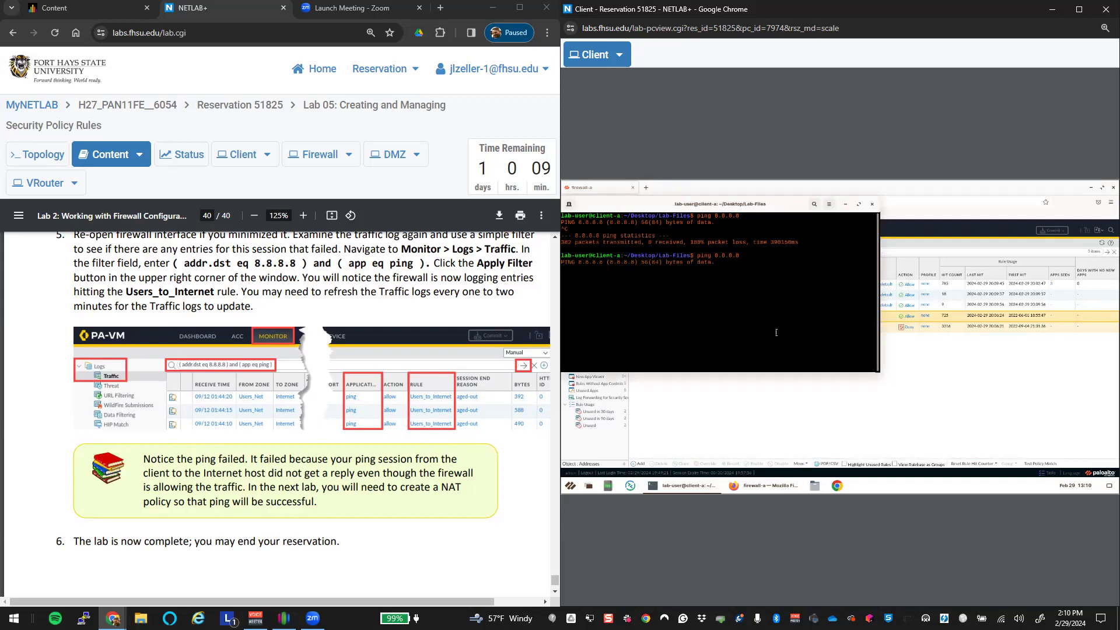
drag(781, 207, 817, 338)
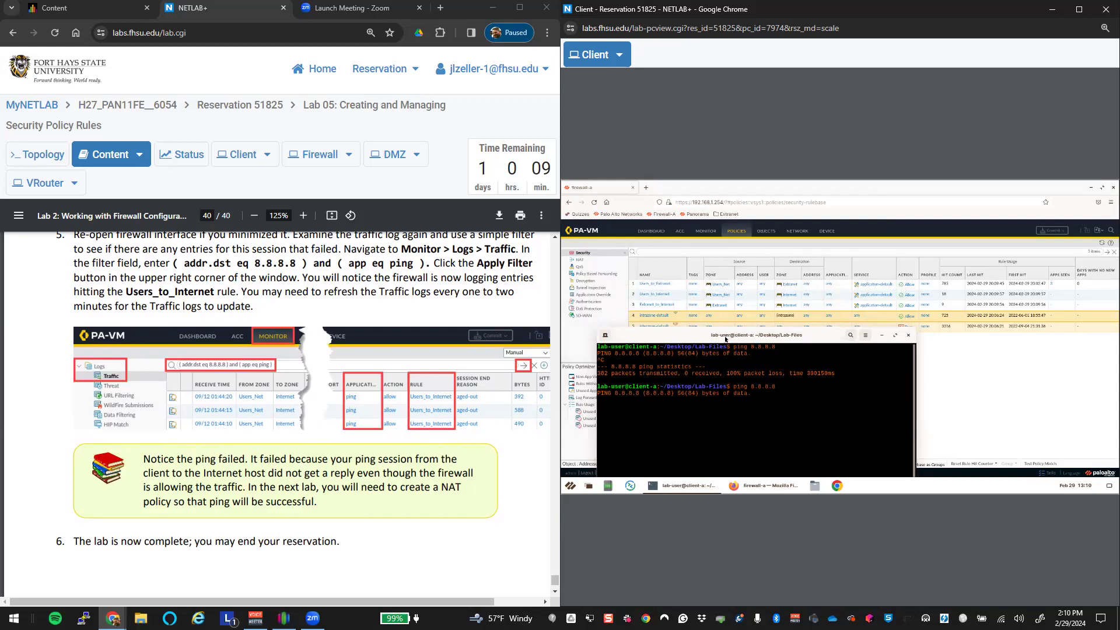
click(706, 231)
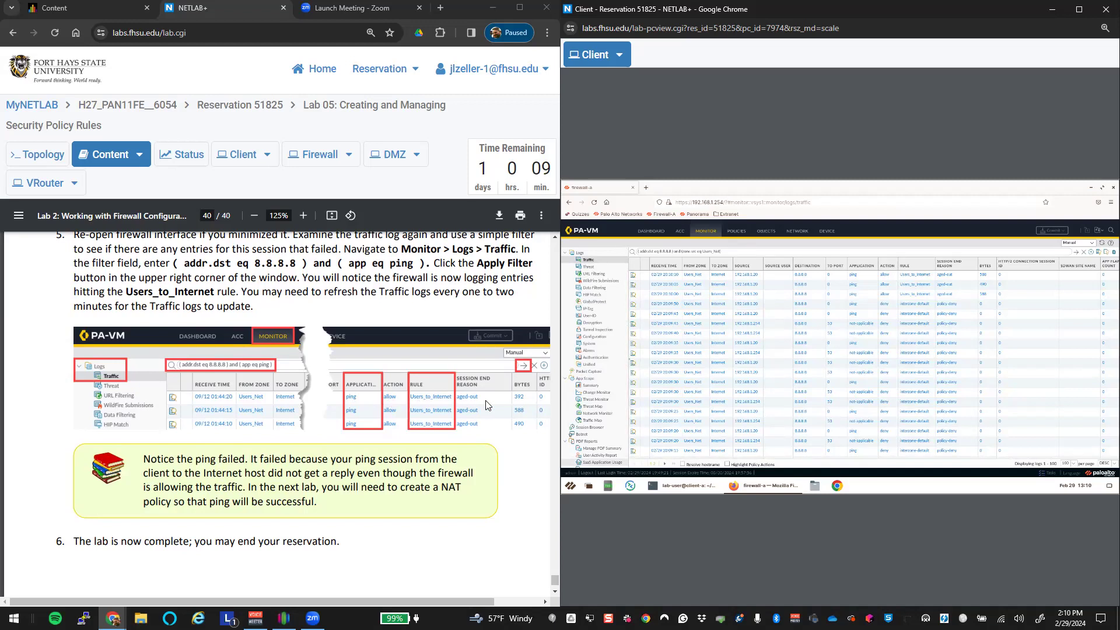
Step: Stop the client's ping to 8.8.8.8 and minimize the terminal to reveal the traffic log
click(685, 486)
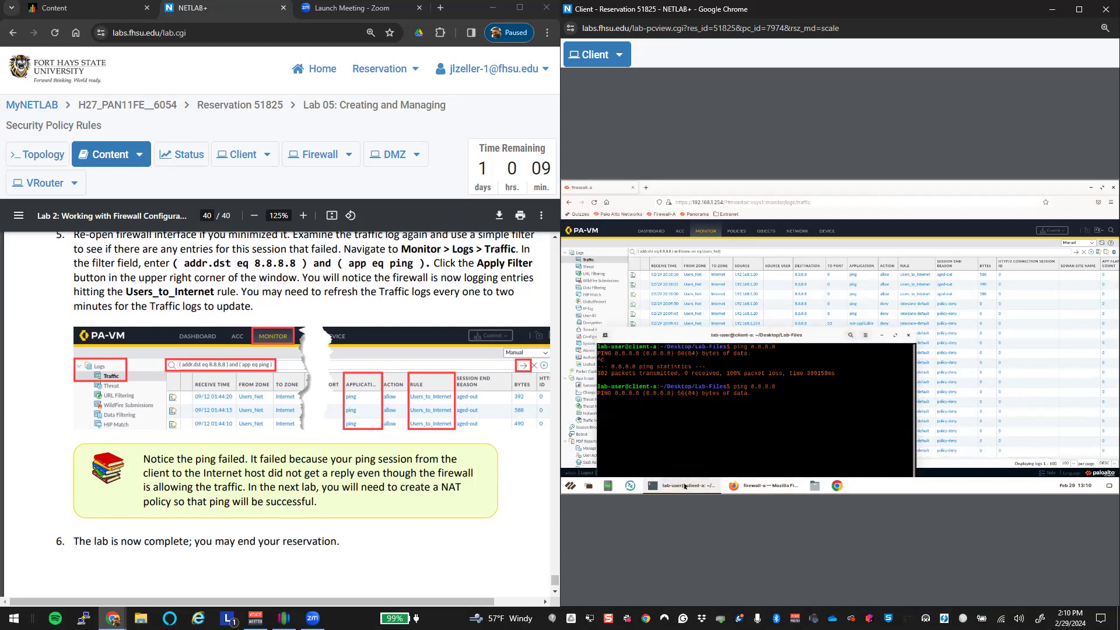
scroll(372, 420, up, 5)
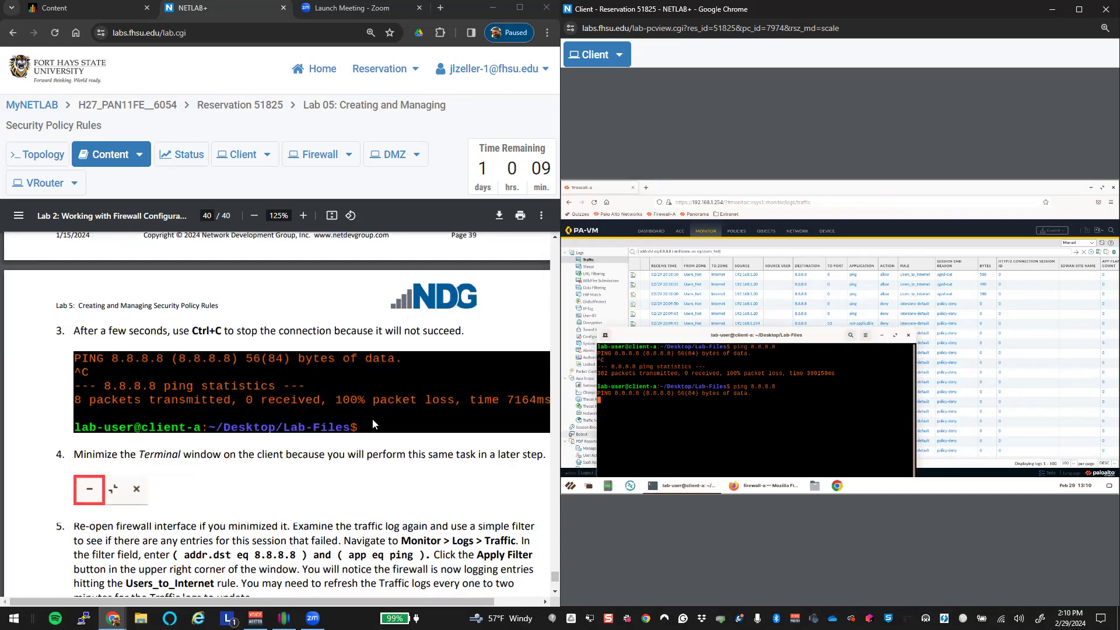
scroll(372, 418, down, 2)
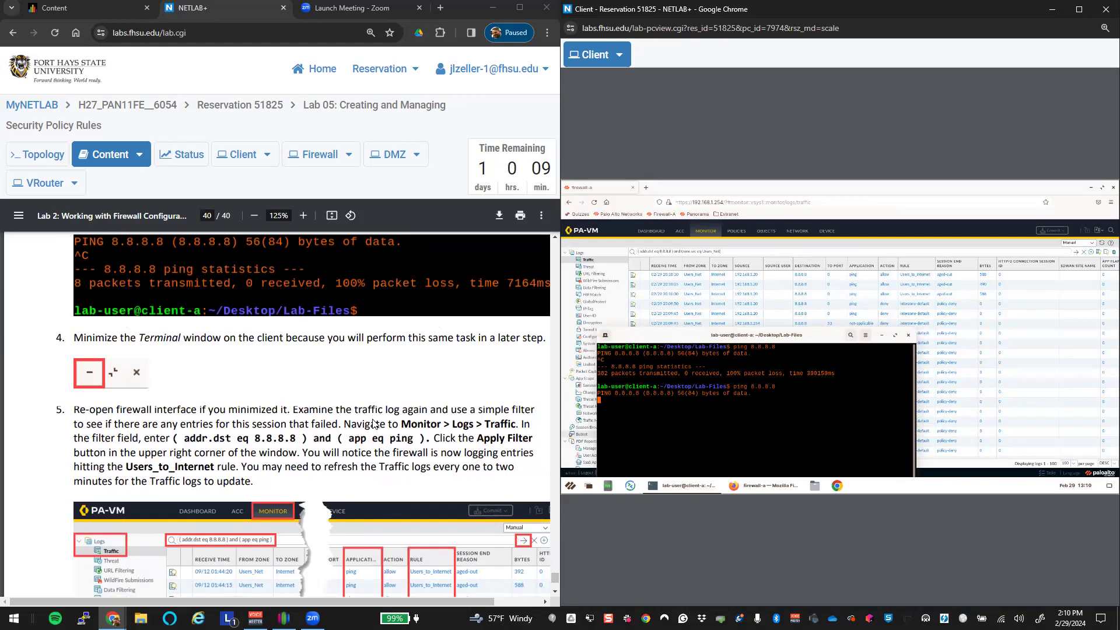
scroll(374, 425, down, 3)
scroll(374, 424, down, 2)
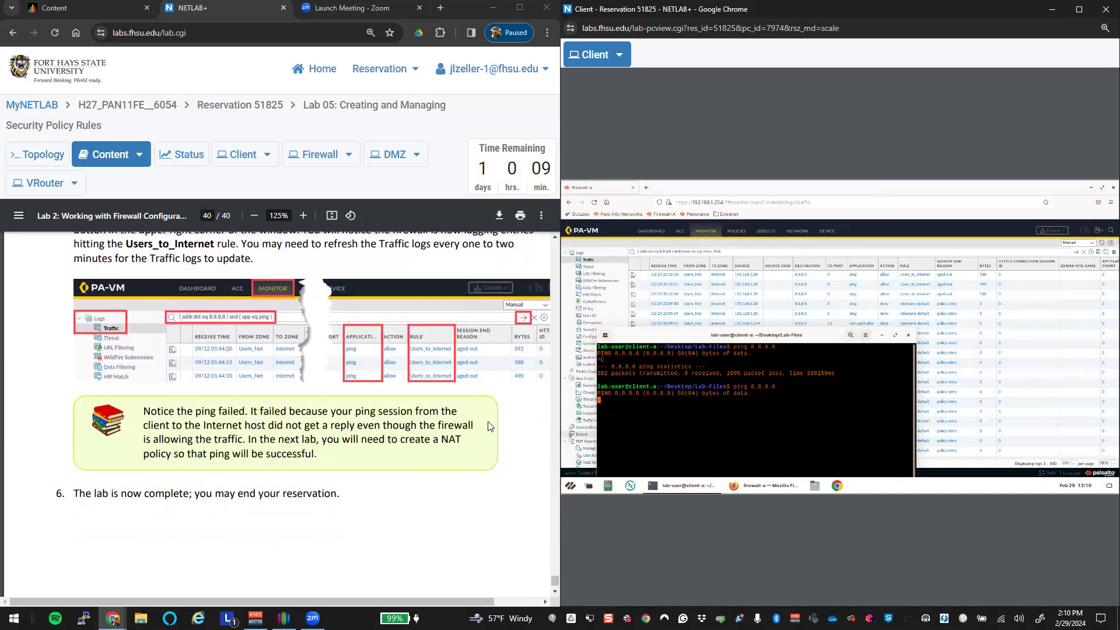
key(ctrl+c)
key(ctrl+c)
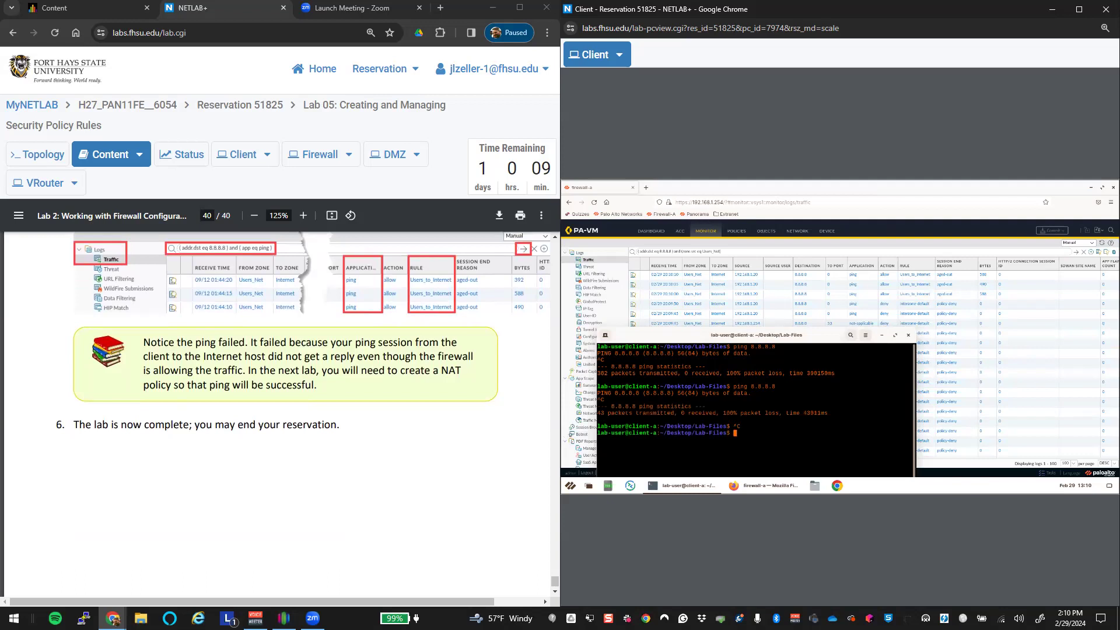
key(ctrl+c)
key(ctrl+c)
key(ctrl+c)
key(ctrl+c)
key(ctrl+c)
key(ctrl+c)
key(ctrl+c)
key(ctrl+c)
key(ctrl+c)
key(ctrl+c)
key(ctrl+c)
key(ctrl+c)
key(ctrl+c)
key(ctrl+c)
key(ctrl+c)
key(ctrl+c)
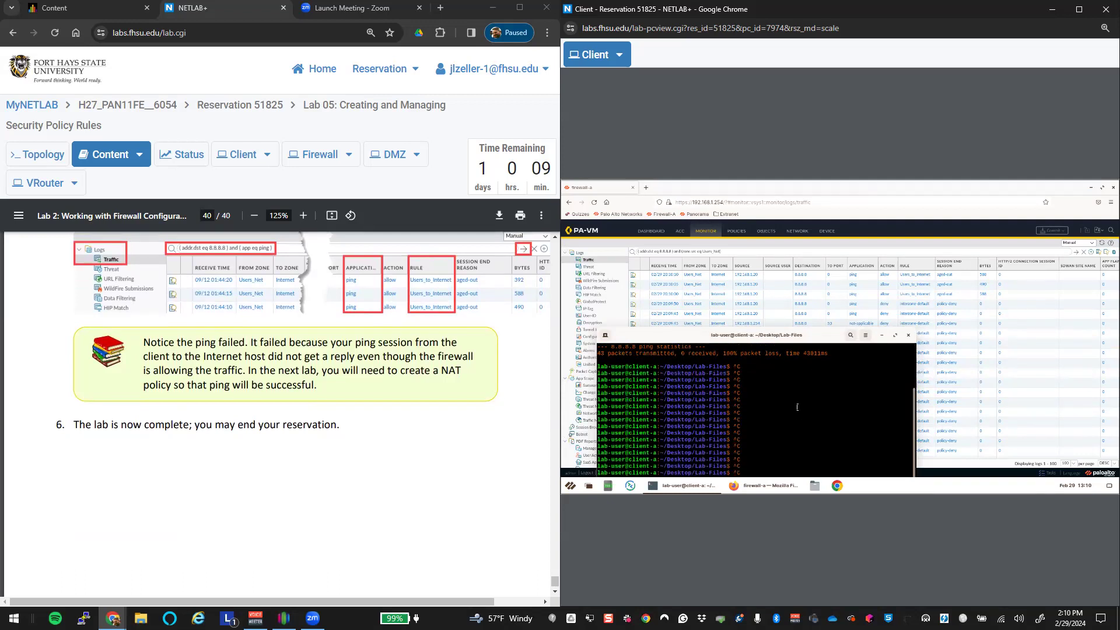
key(ctrl+c)
key(ctrl+c)
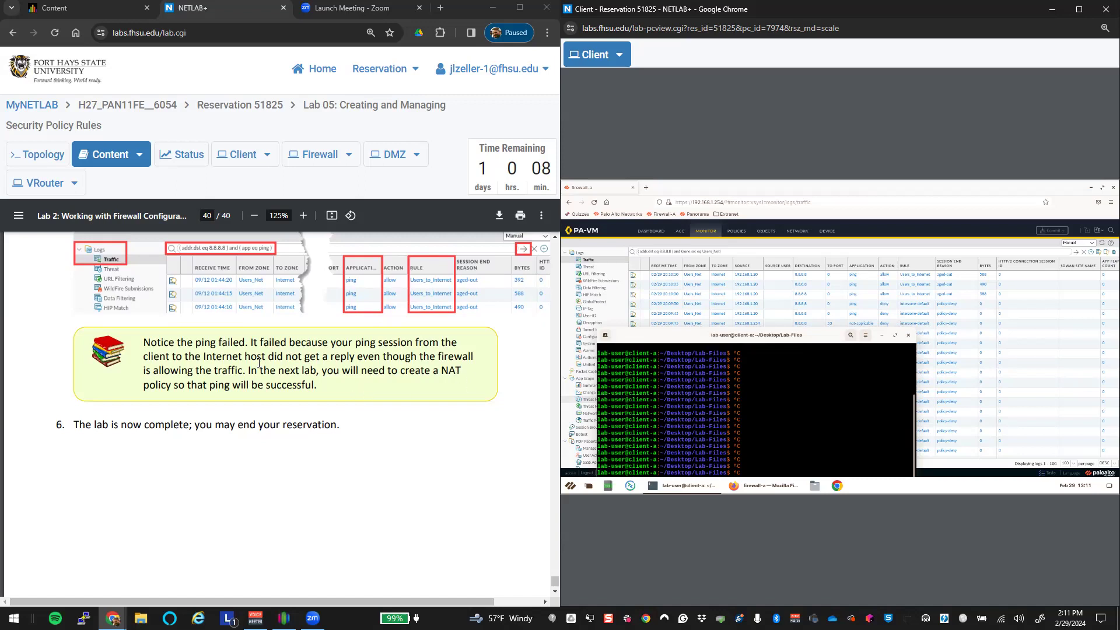
drag(661, 339, 698, 280)
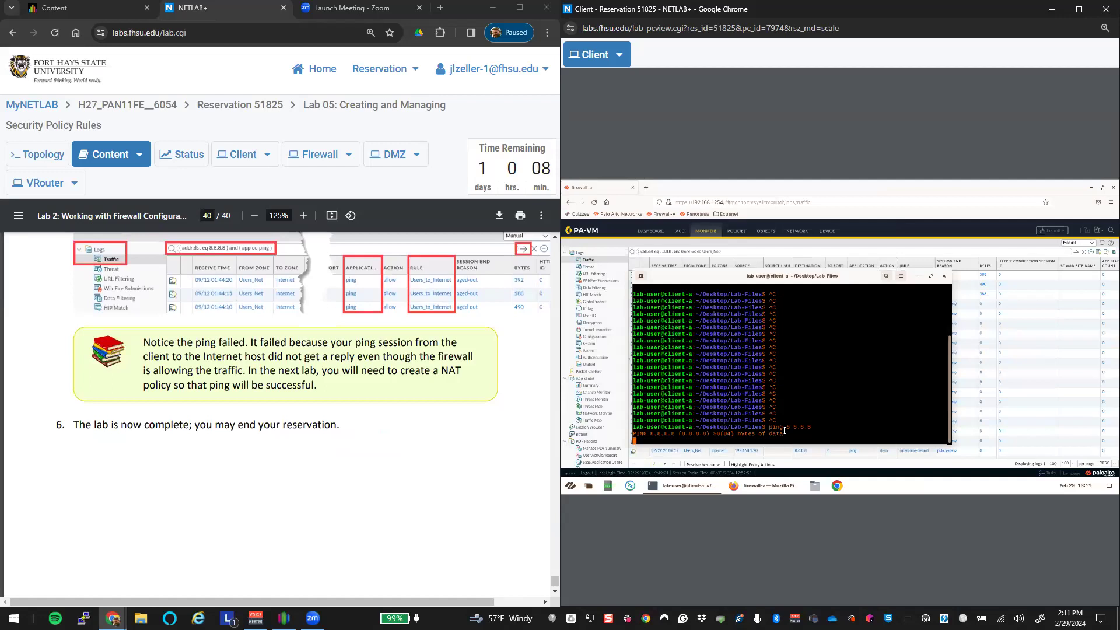
key(ctrl+c)
key(ctrl+c)
key(ctrl+c)
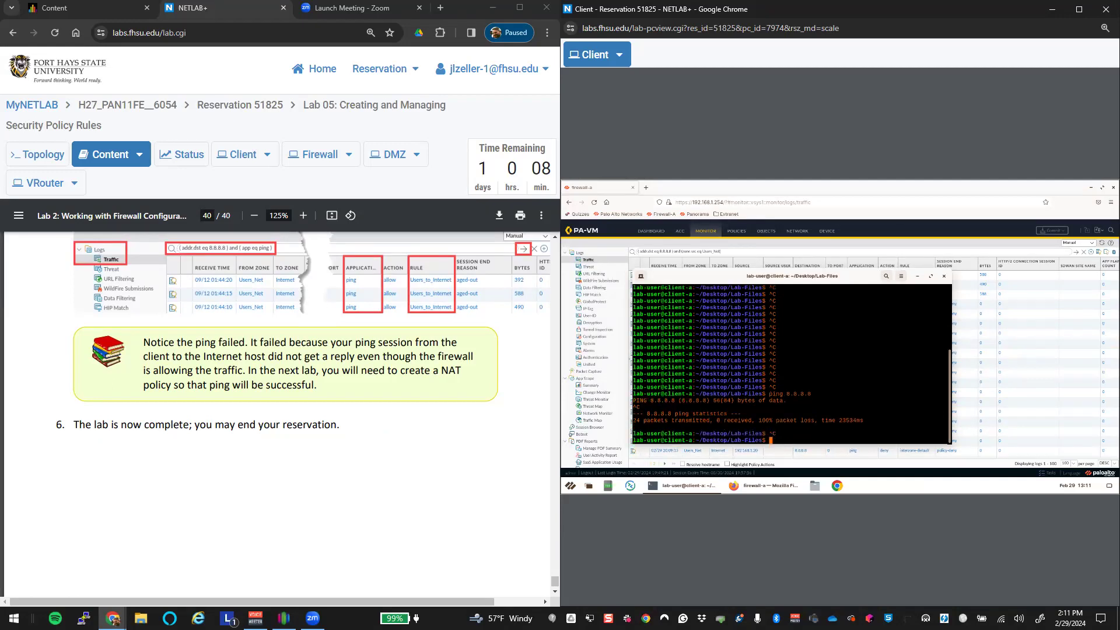
click(917, 277)
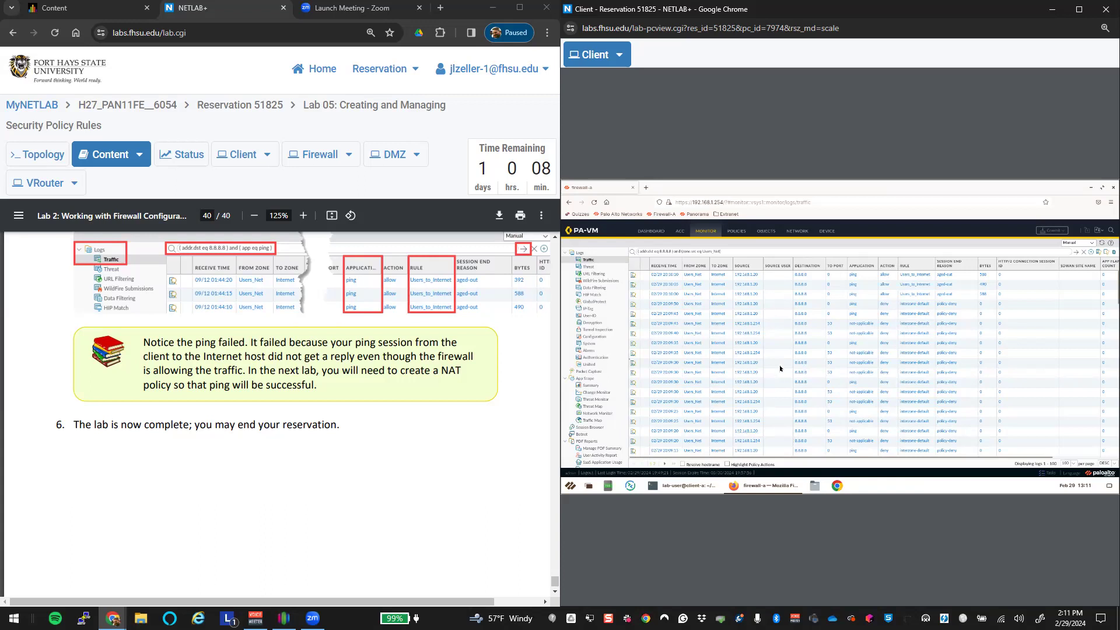
Step: Revert the uncommitted change to the interzone-default rule so it reads Deny again
click(736, 232)
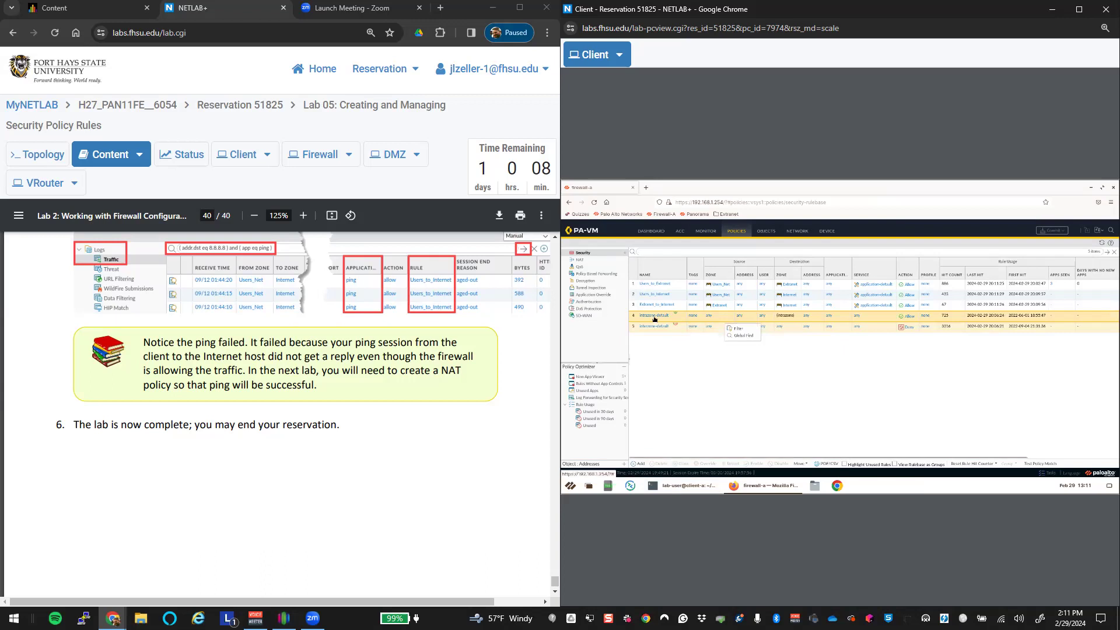
click(633, 326)
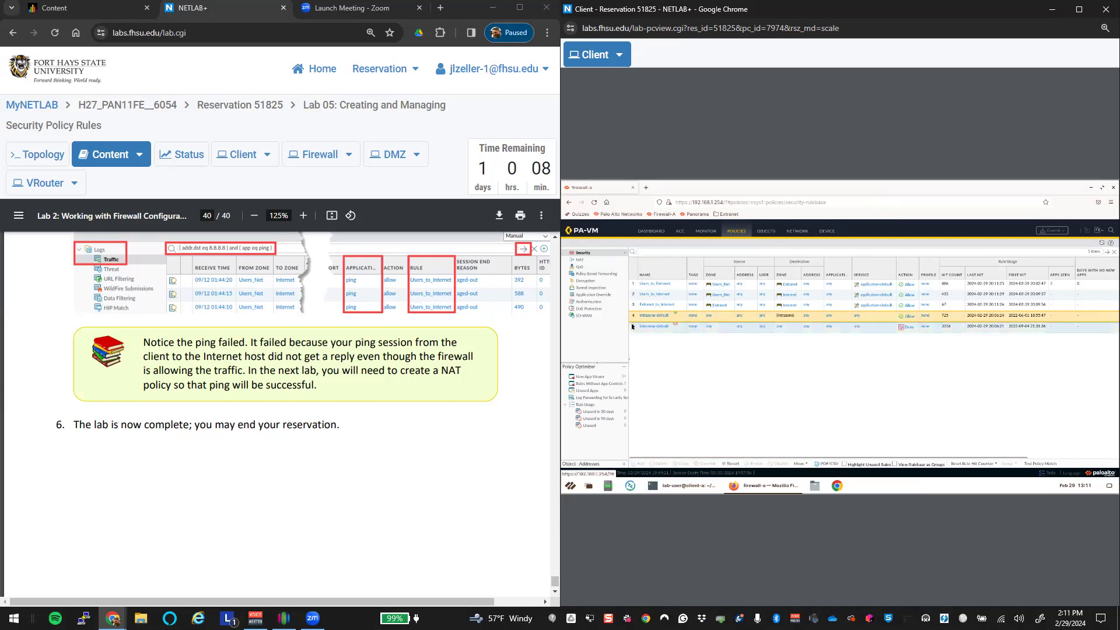
click(729, 465)
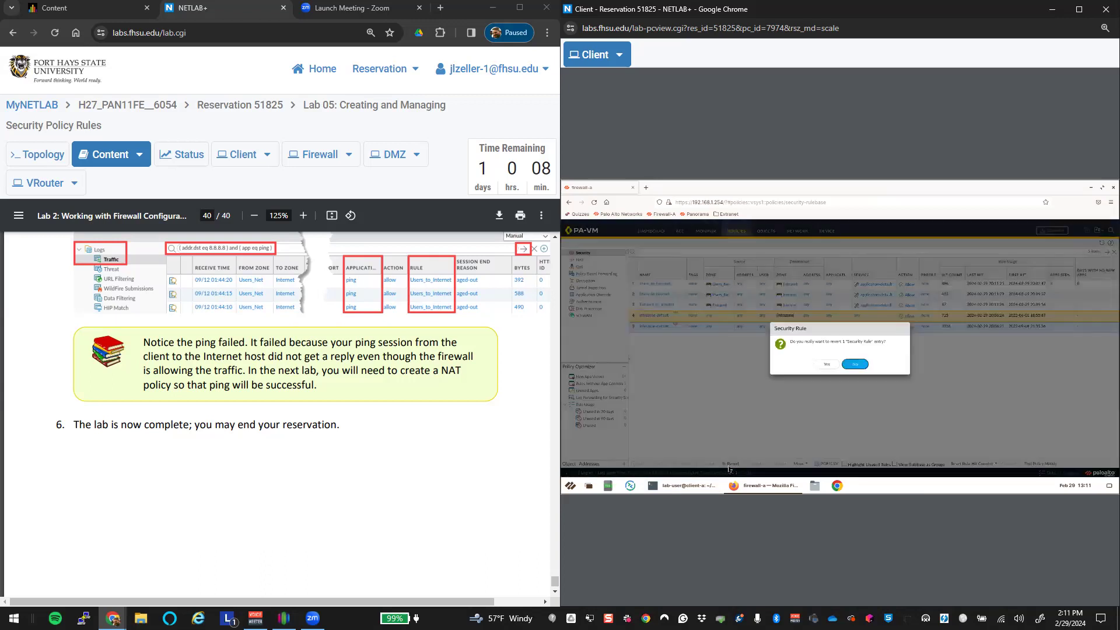
click(827, 364)
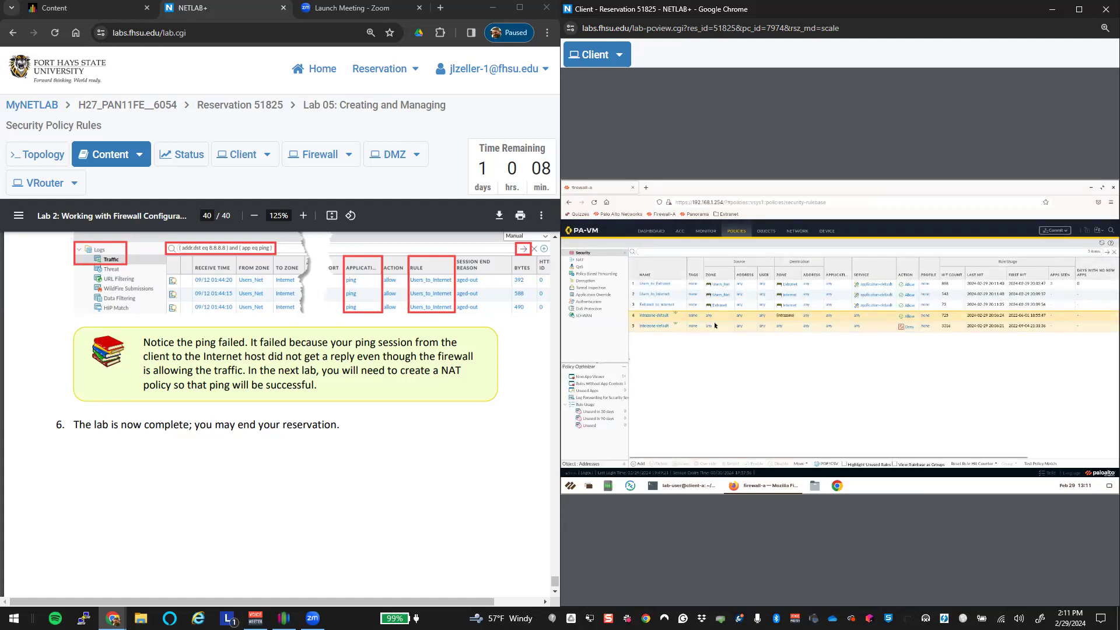
Step: Edit the Users_to_Extranet rule, restricting its source address to 192.168.1.20
click(660, 285)
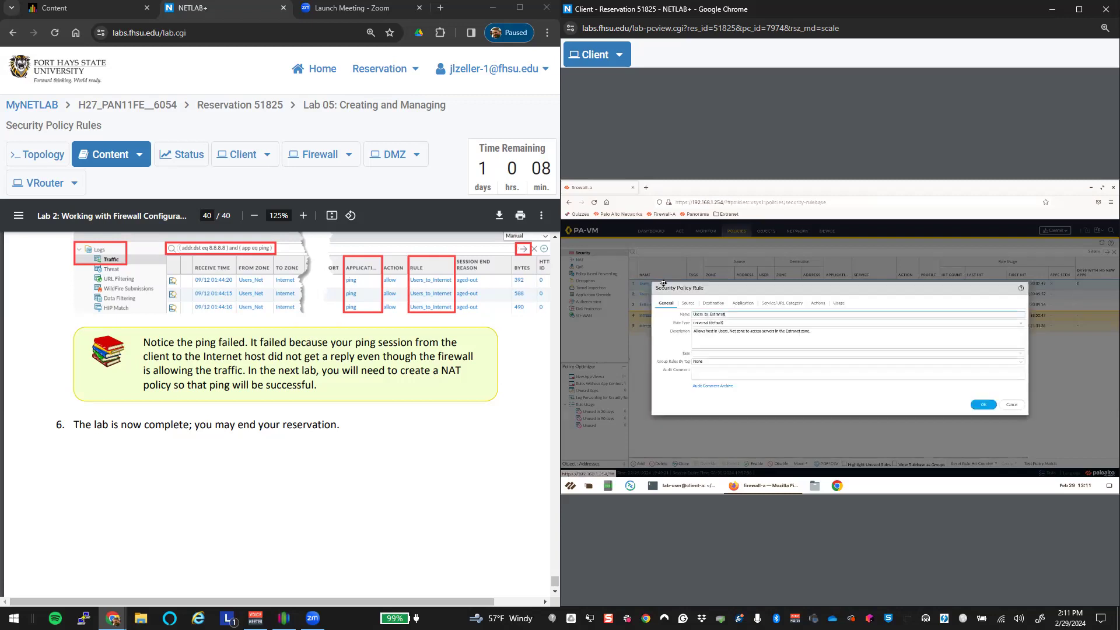
click(688, 303)
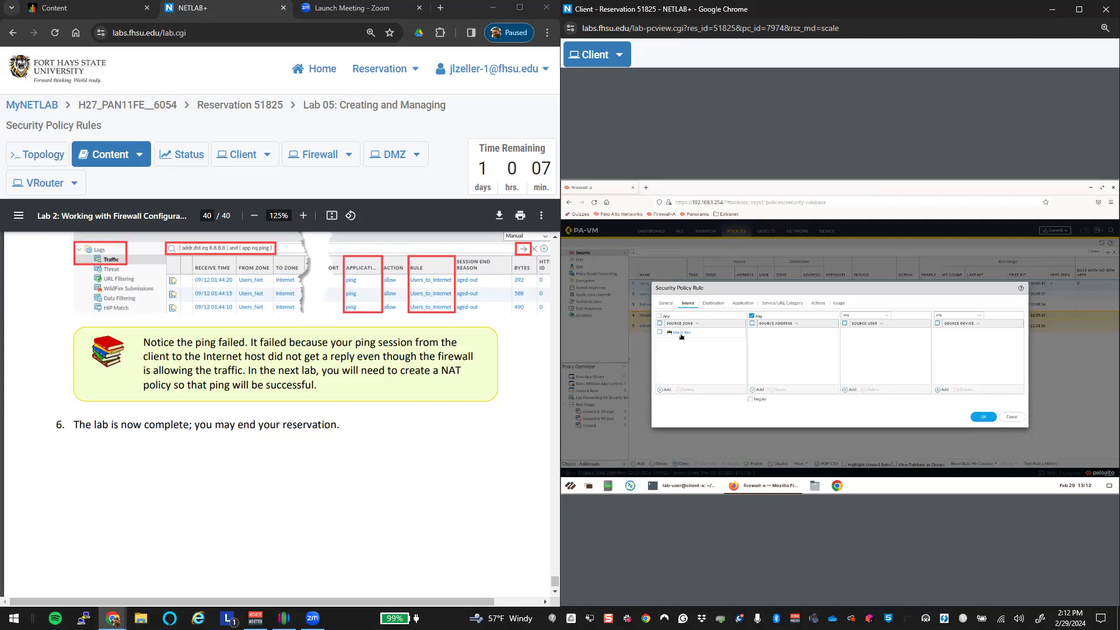
click(757, 390)
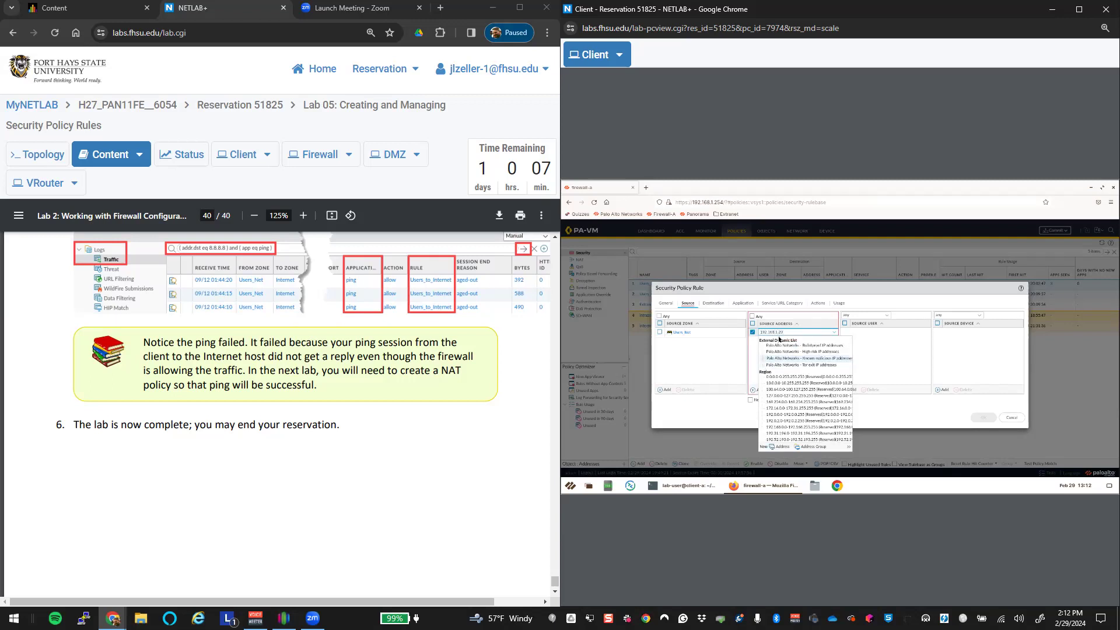
key(Return)
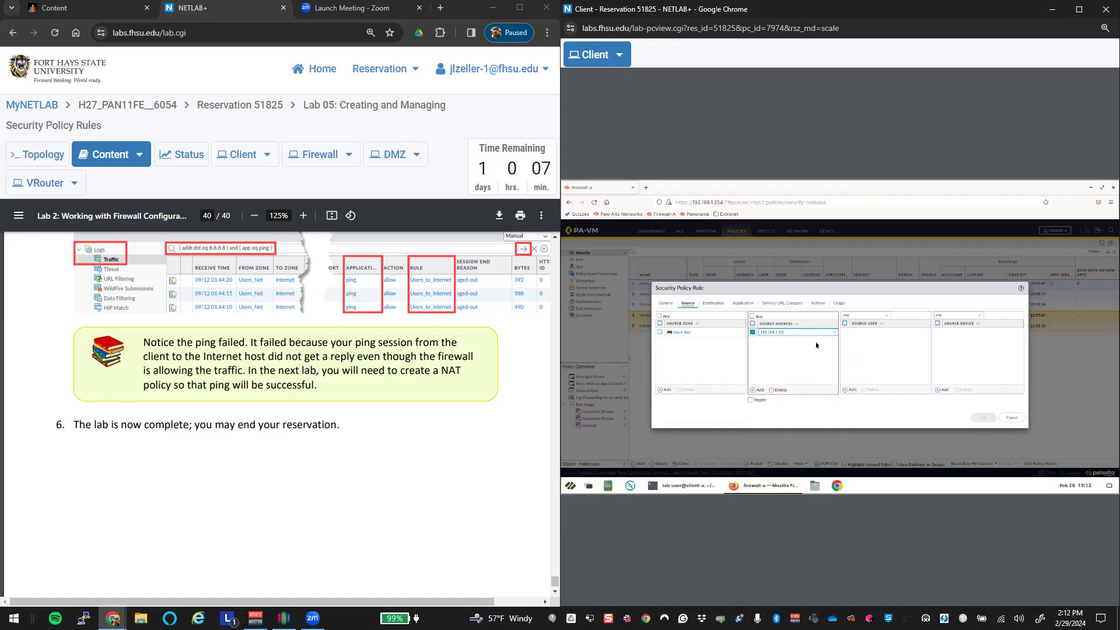
click(713, 304)
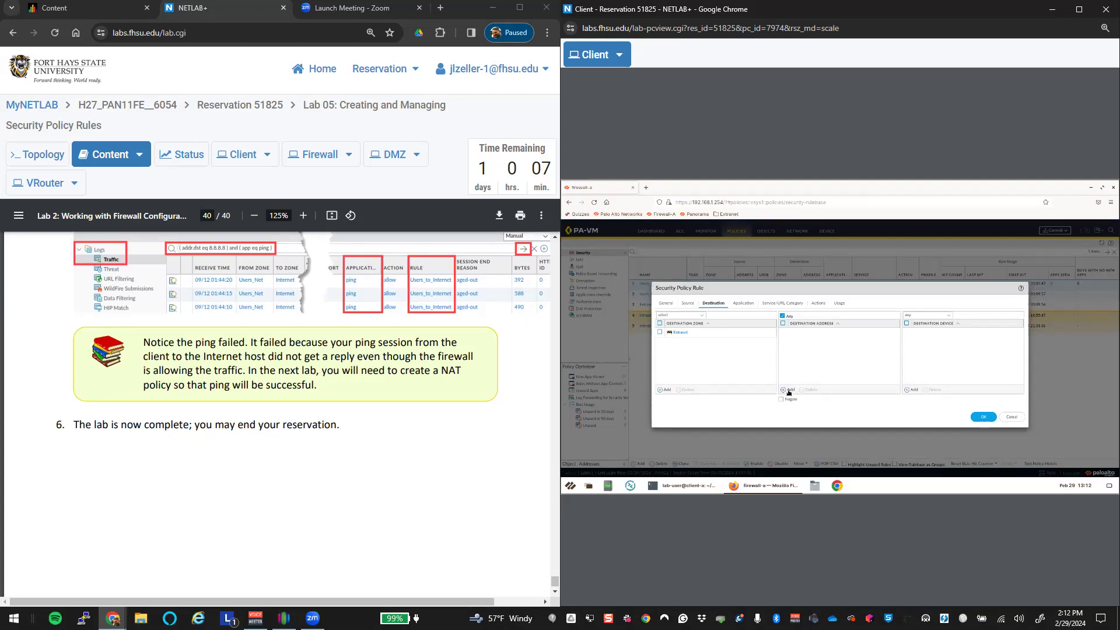
Step: Set the rule's service to any and add ping as an allowed application
click(741, 304)
click(785, 303)
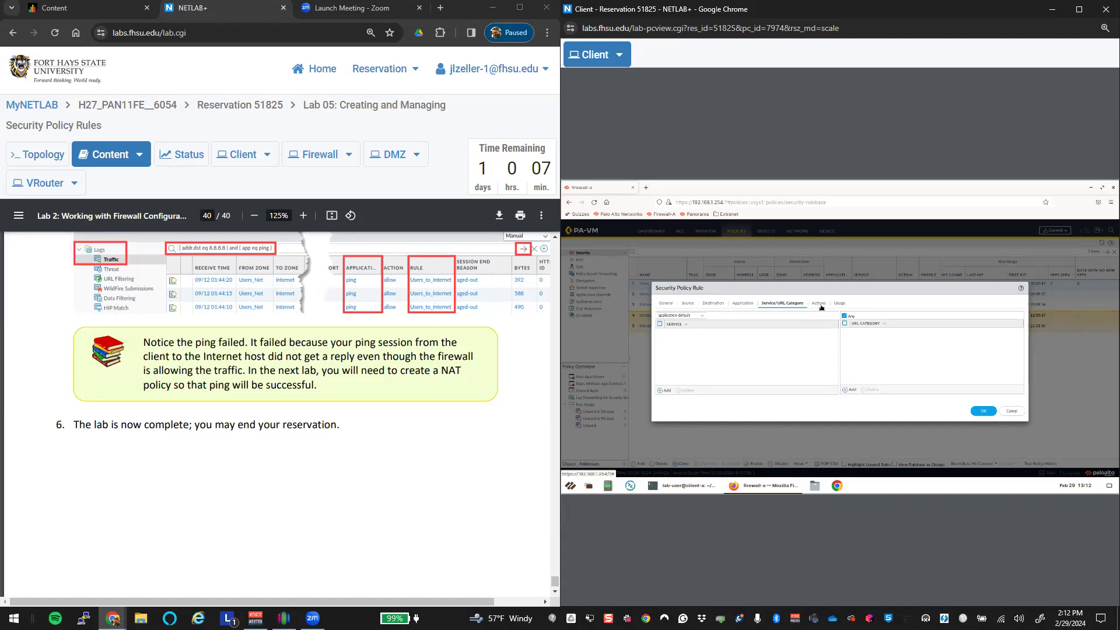
click(704, 315)
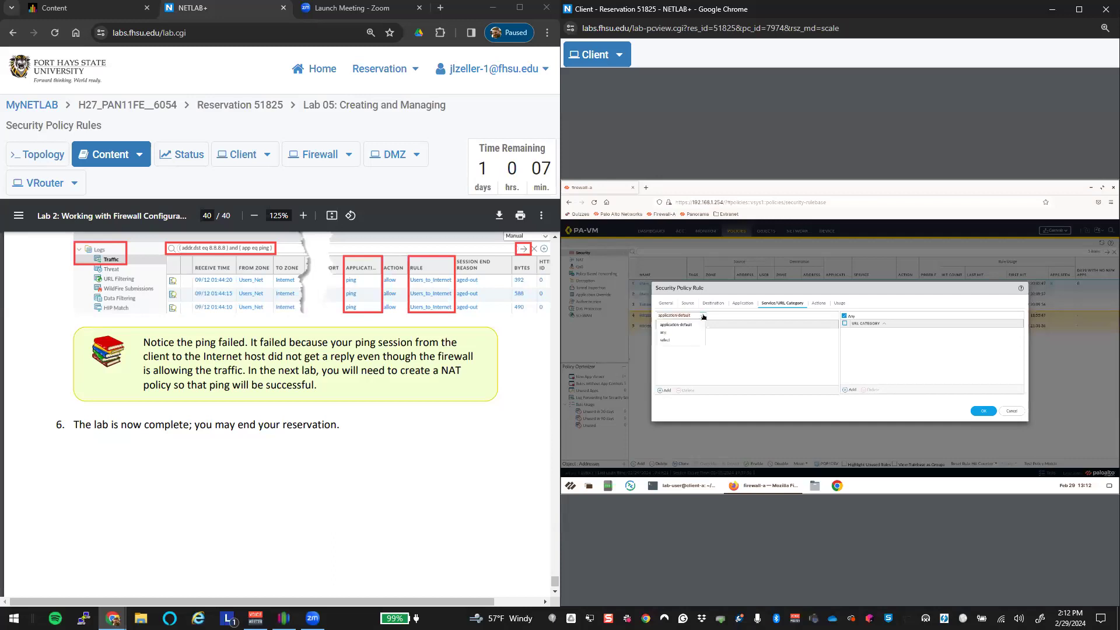
click(675, 333)
click(743, 303)
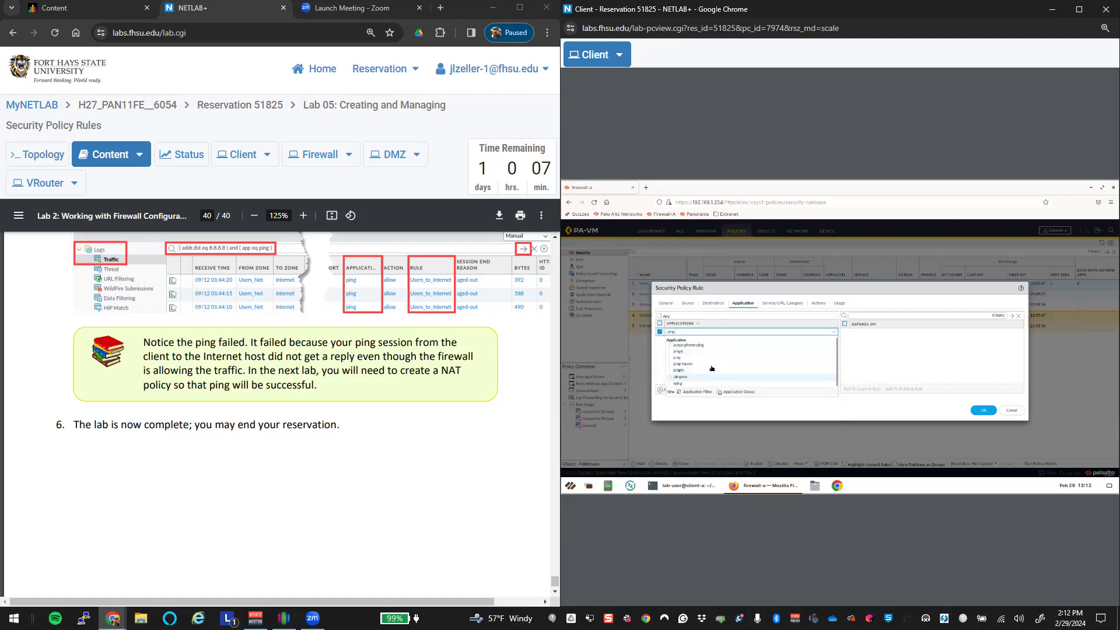
click(704, 359)
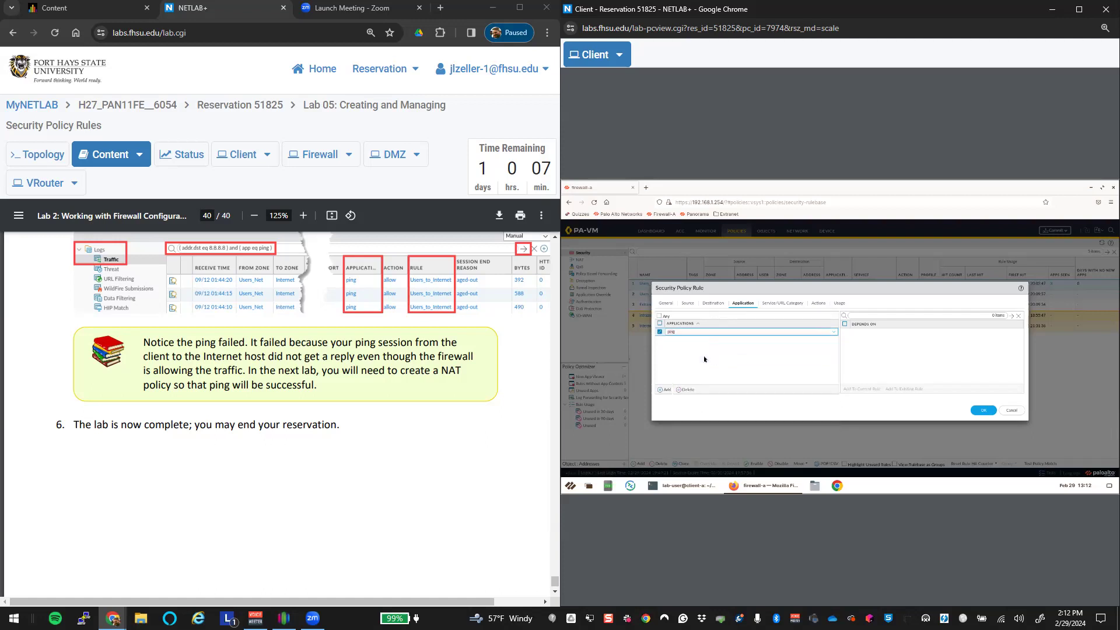
click(817, 410)
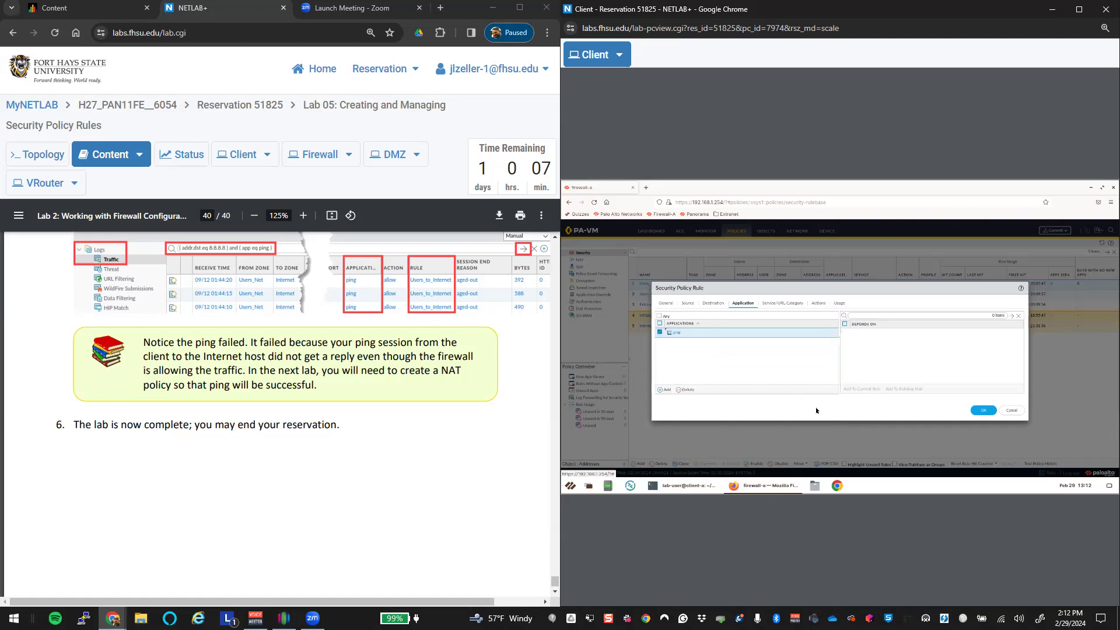
Step: Change the rule's service from any to application-default
click(784, 304)
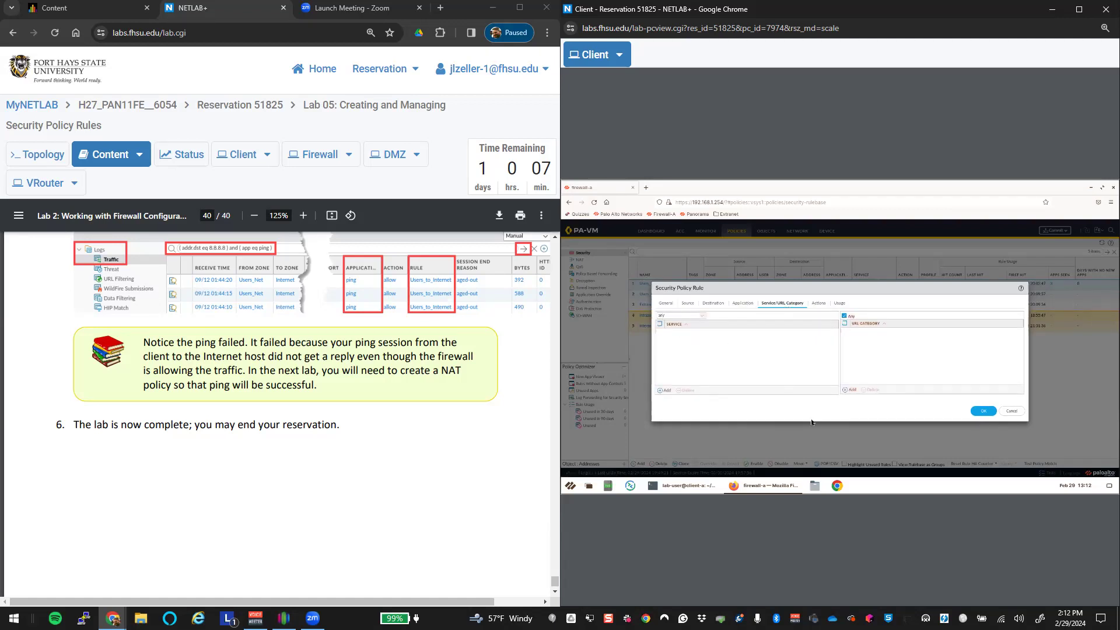
click(703, 316)
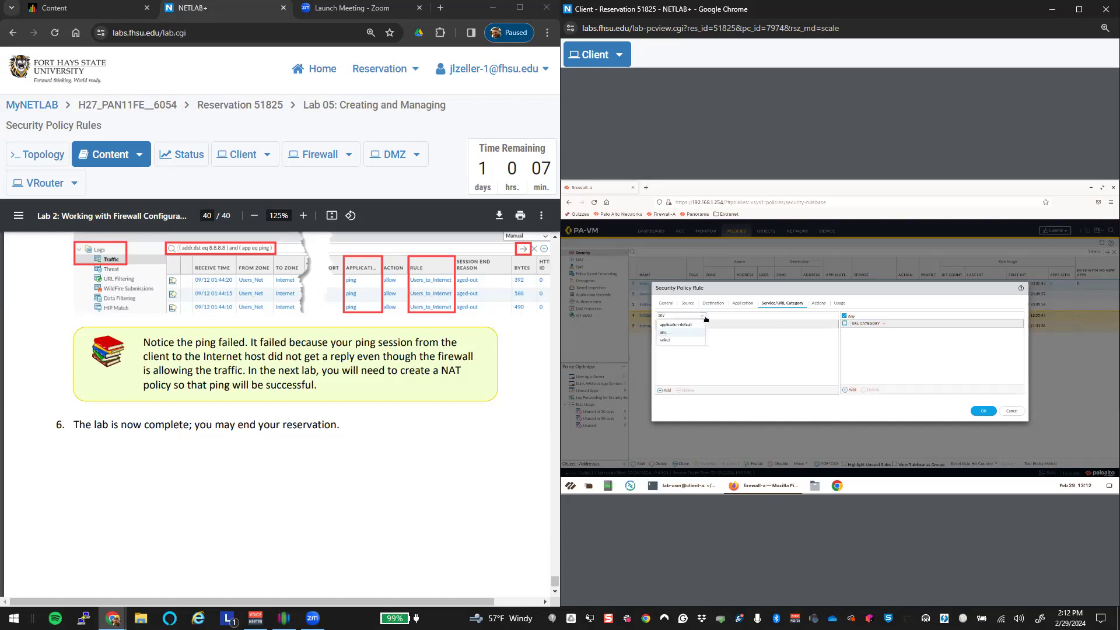
click(676, 342)
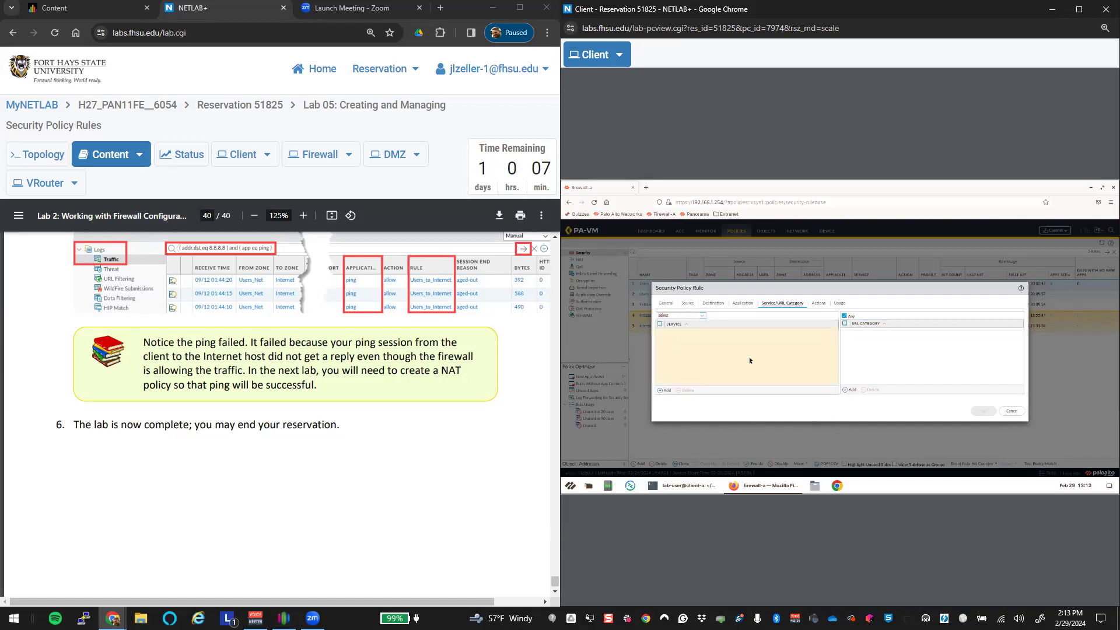
click(819, 304)
click(781, 304)
click(702, 316)
click(679, 325)
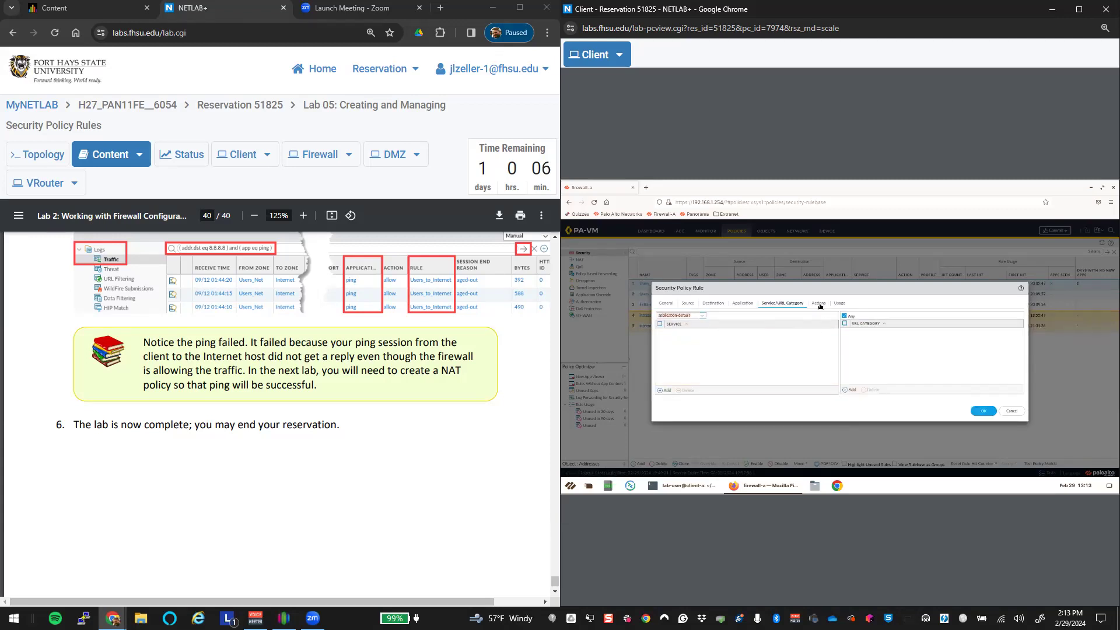
click(819, 304)
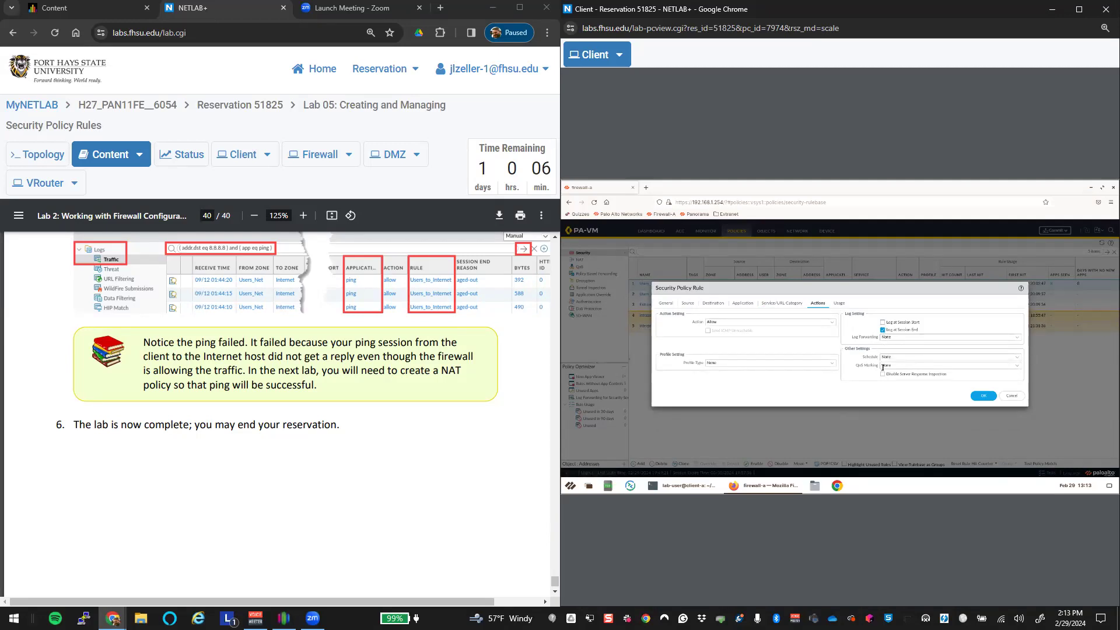
Step: Save the Users_to_Extranet rule with no schedule and the Profile Type left at None
click(1019, 360)
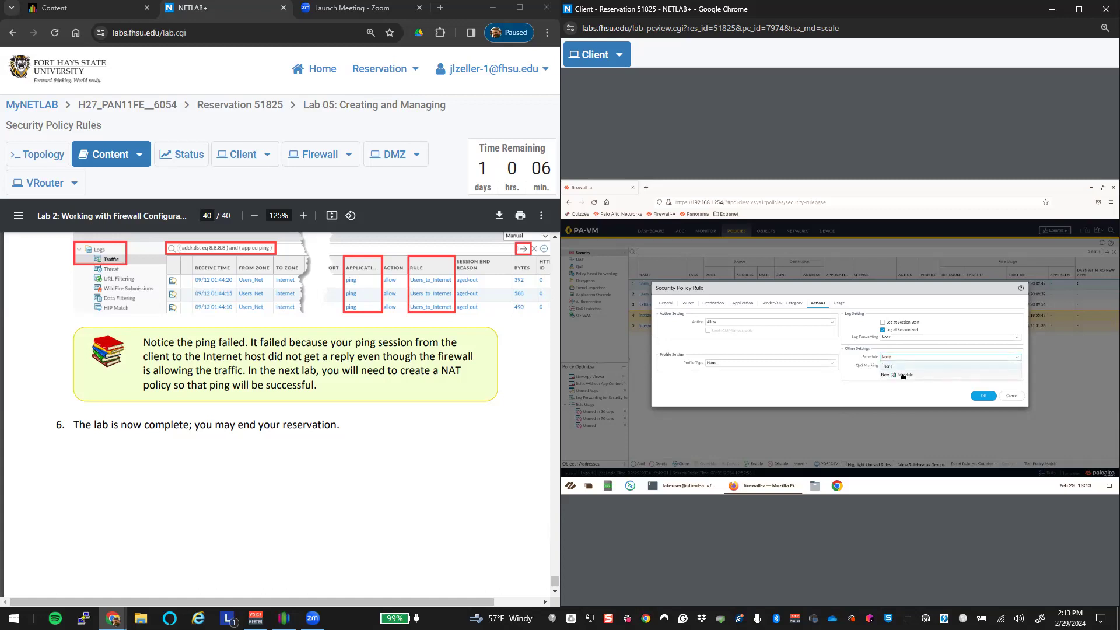
click(902, 377)
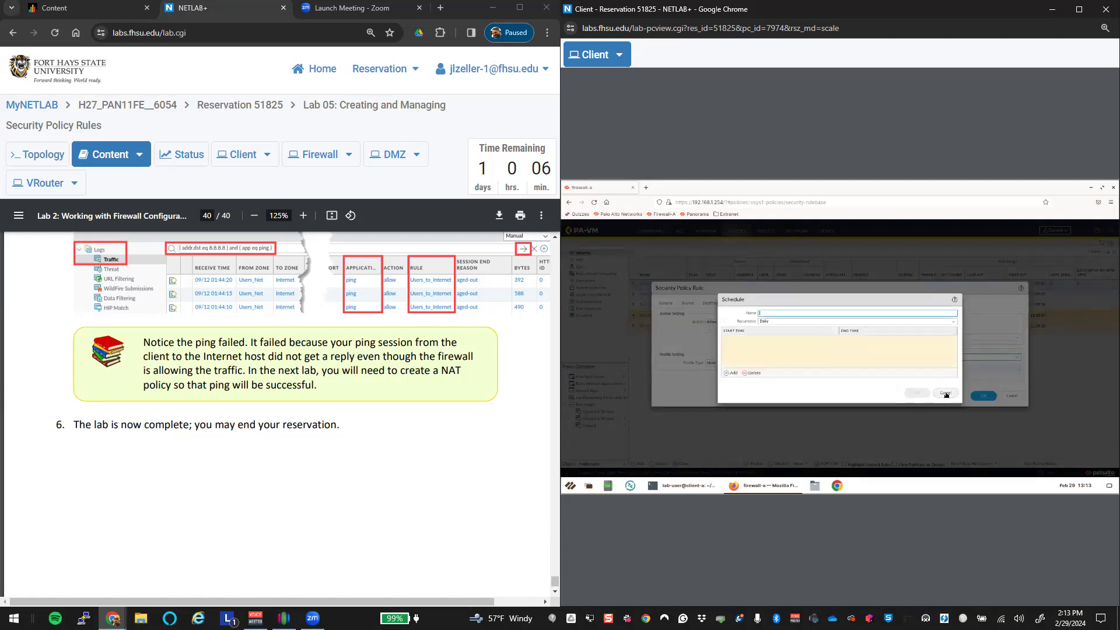
click(945, 392)
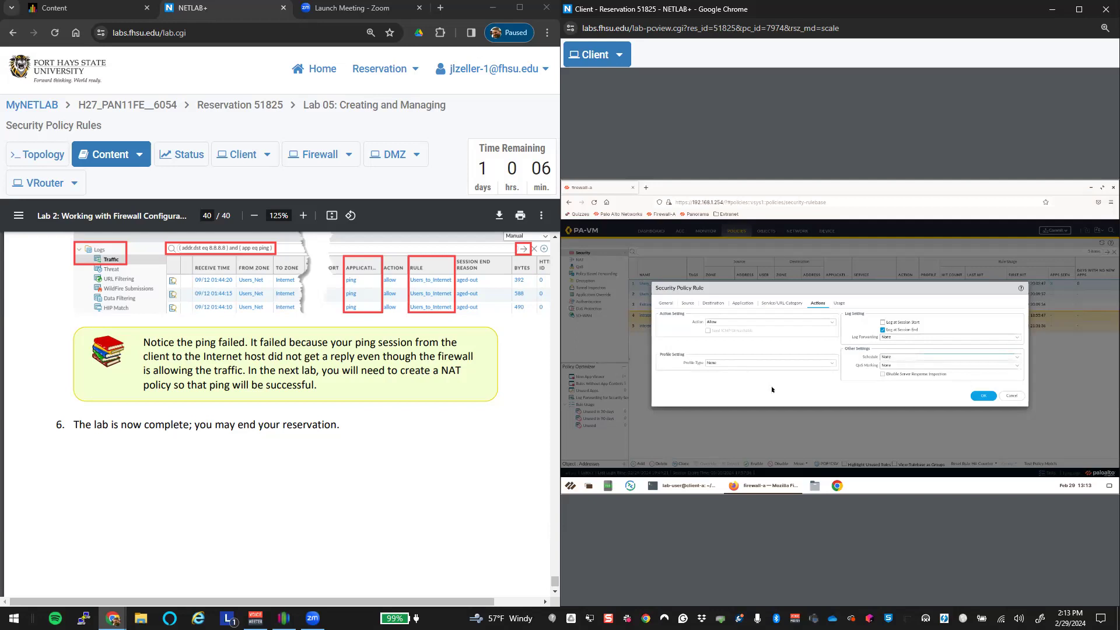
click(835, 367)
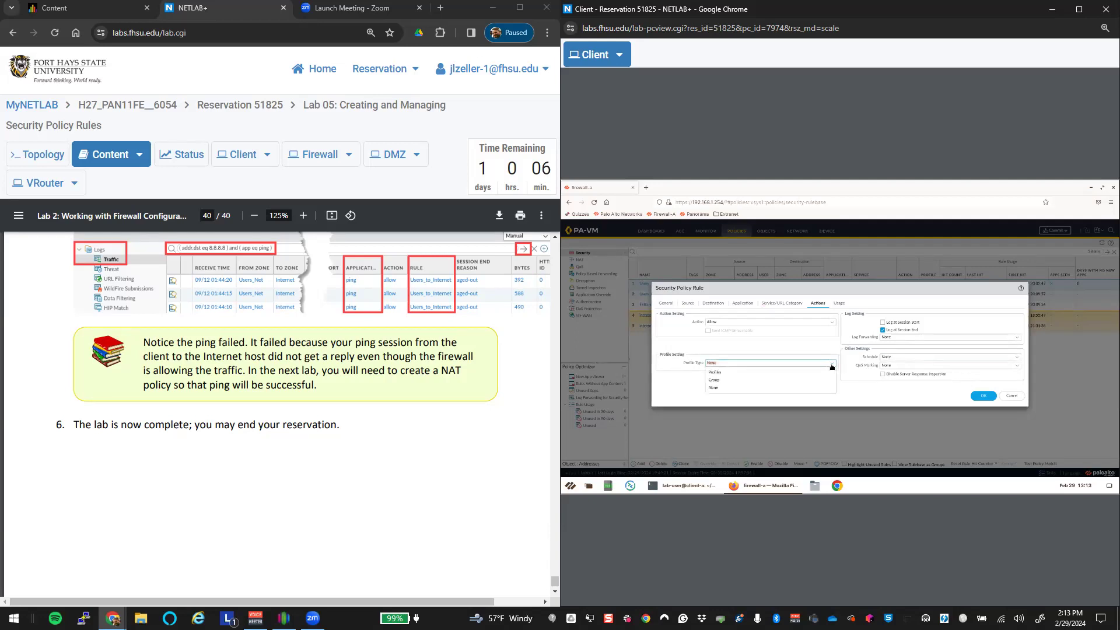
click(745, 373)
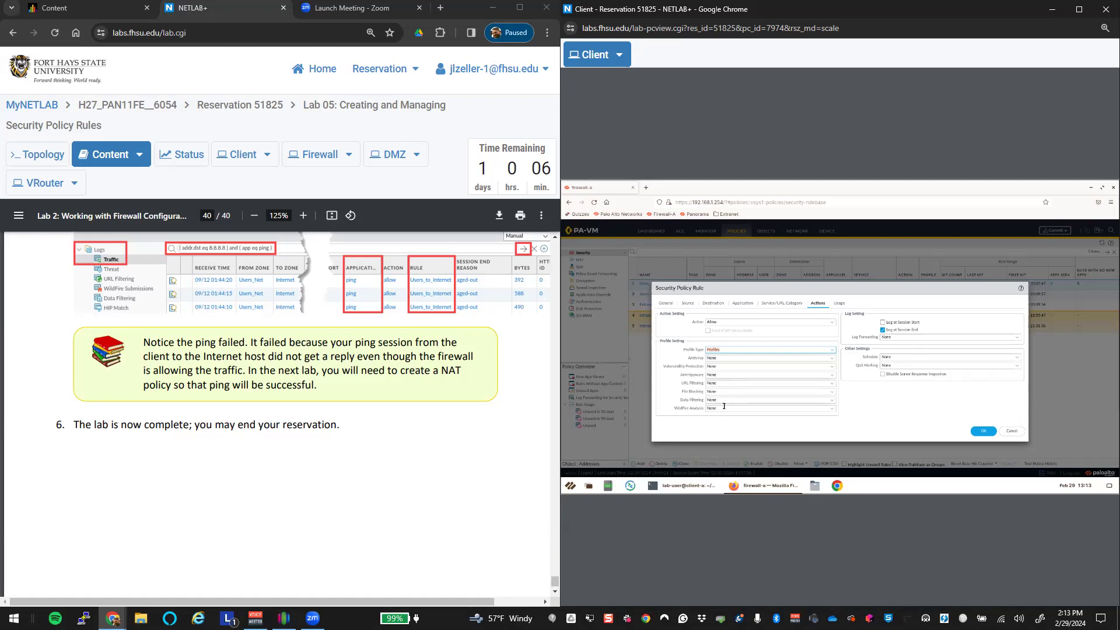
click(834, 351)
click(722, 376)
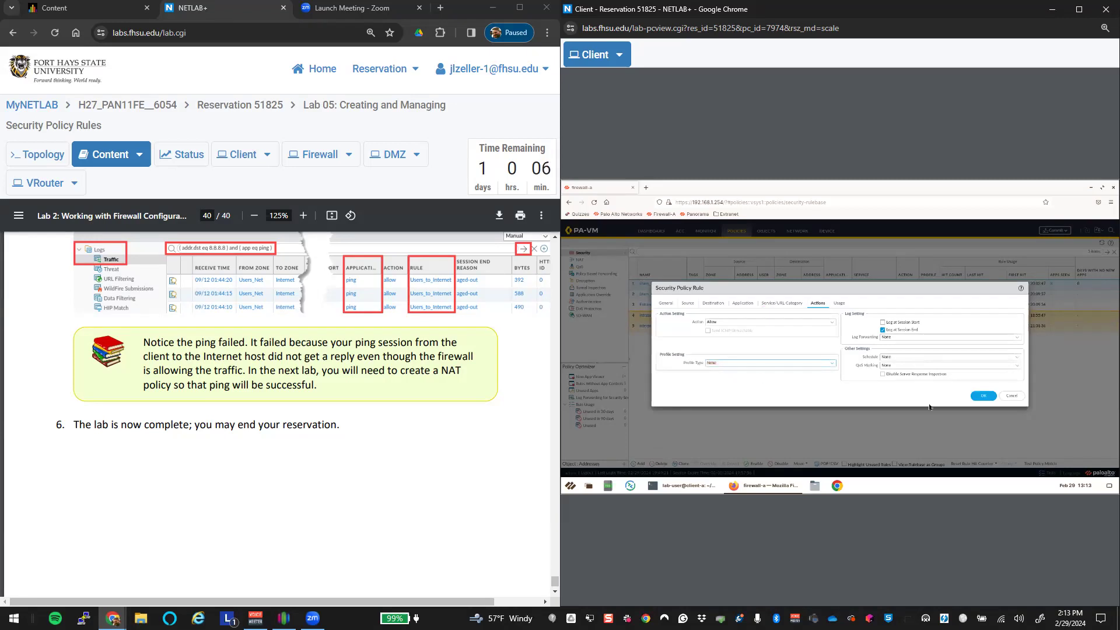
click(983, 398)
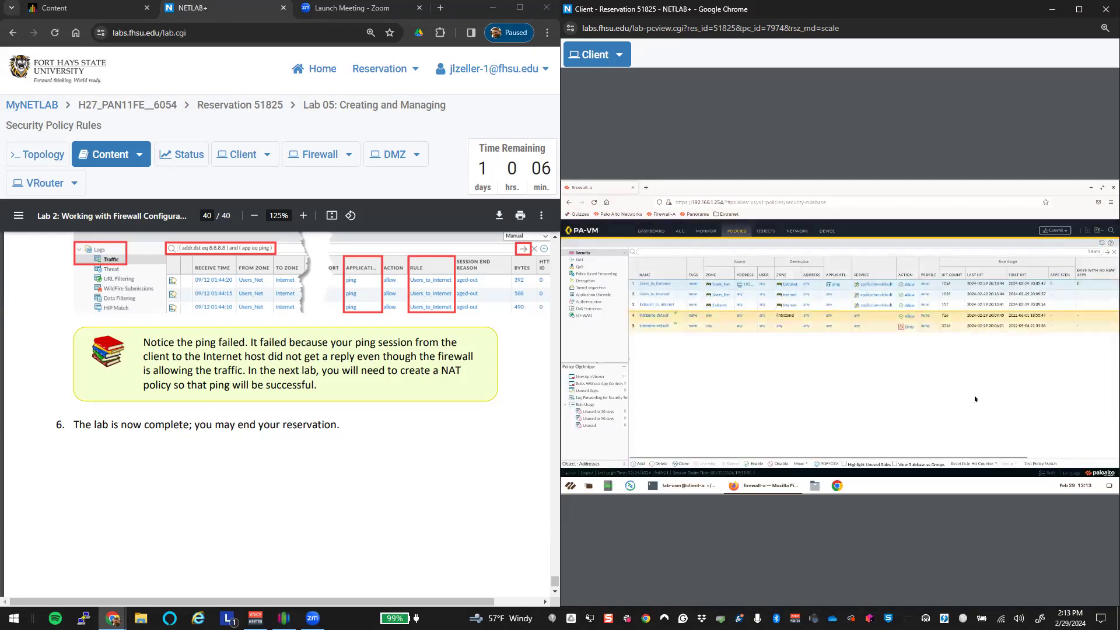
Step: Commit the pending changes to the firewall, then open the Users_to_Extranet rule's details
click(1054, 231)
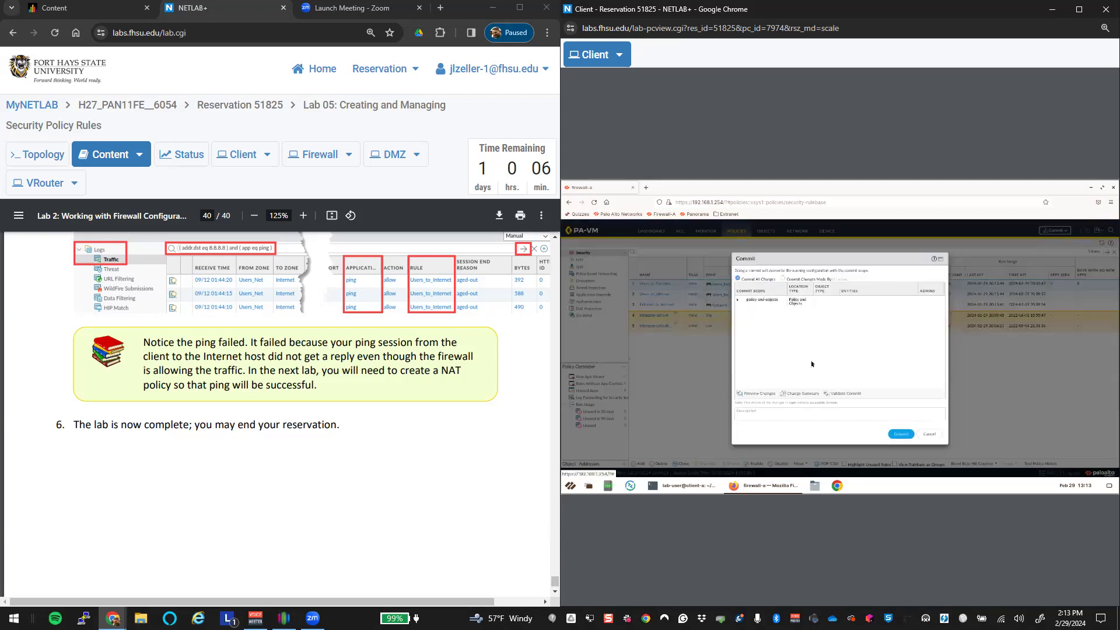
click(901, 434)
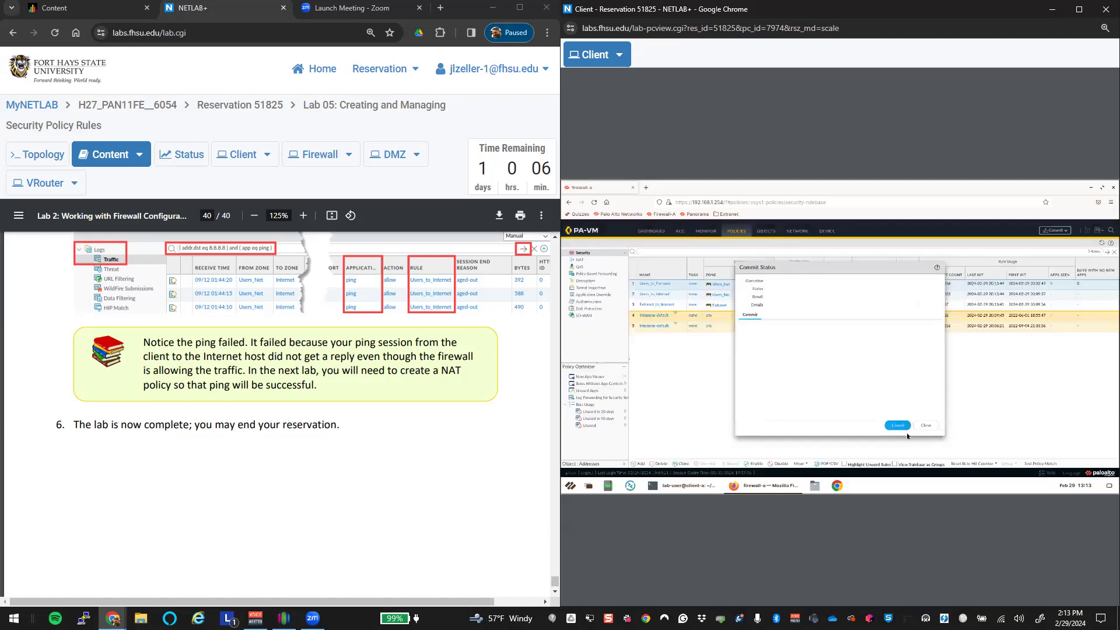
click(926, 425)
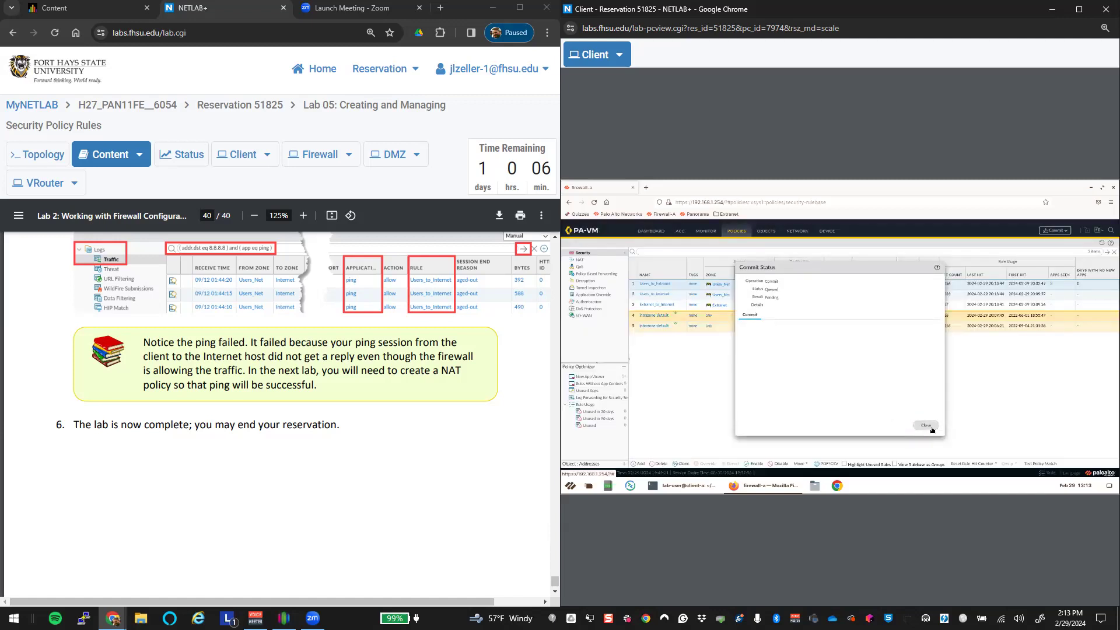
click(653, 285)
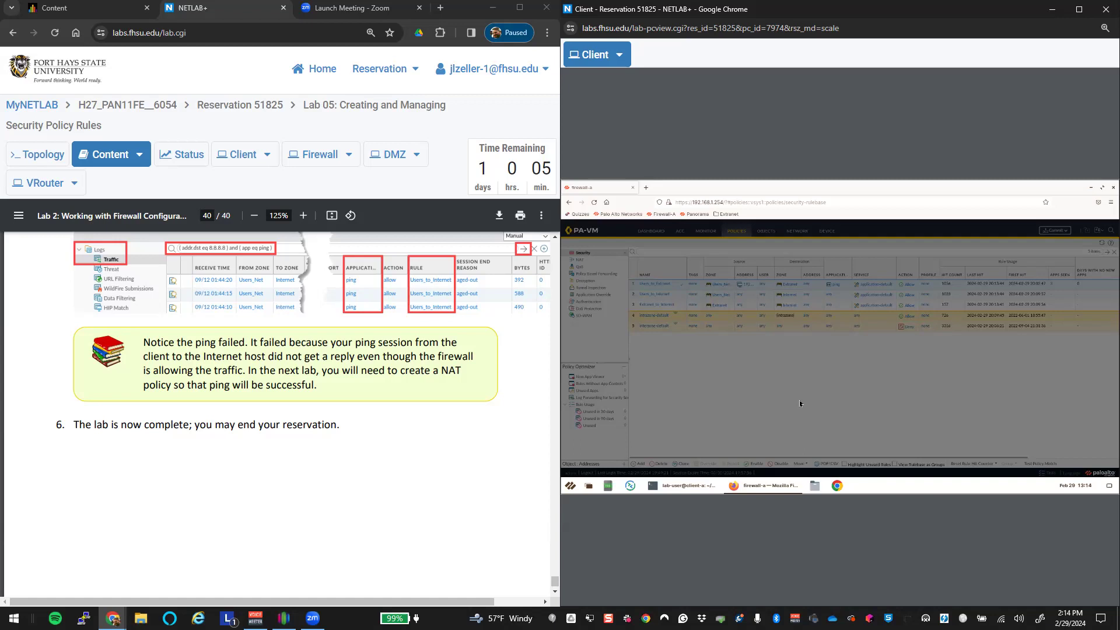
click(663, 295)
Step: Show the rule's Usage statistics, including its creation date, with the remote desktop at actual size
click(838, 304)
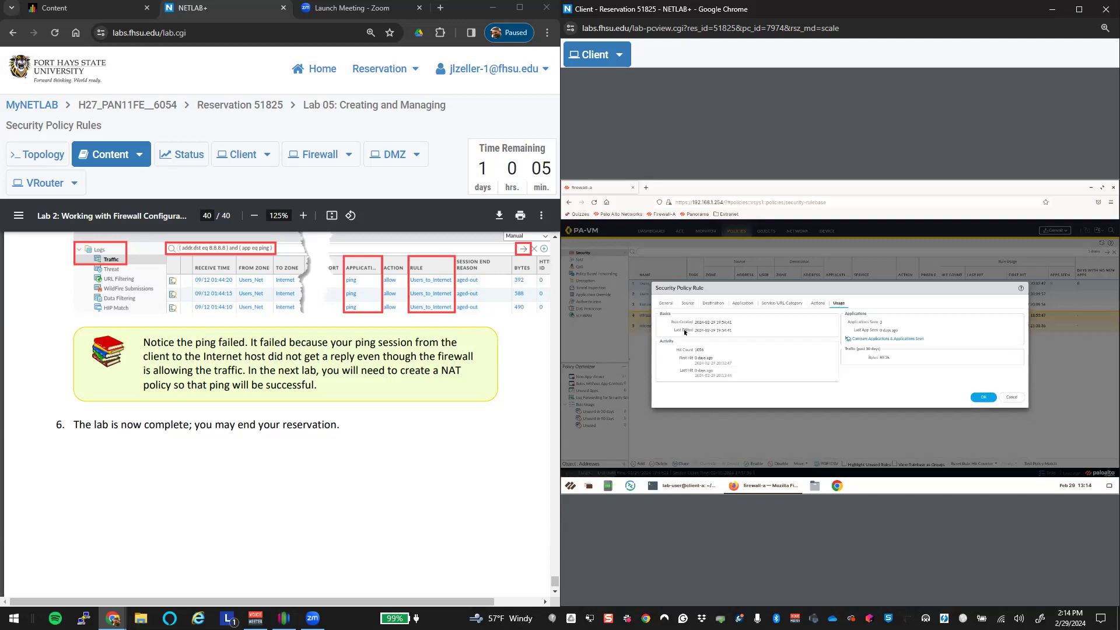
drag(695, 322, 727, 327)
click(623, 57)
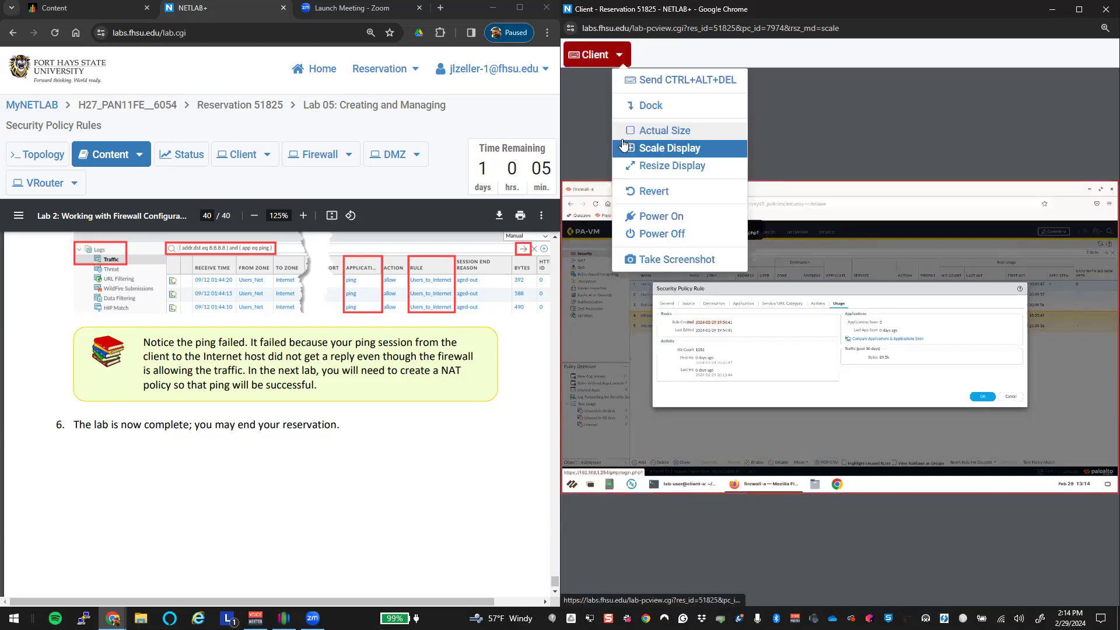
click(658, 131)
drag(806, 601, 1062, 608)
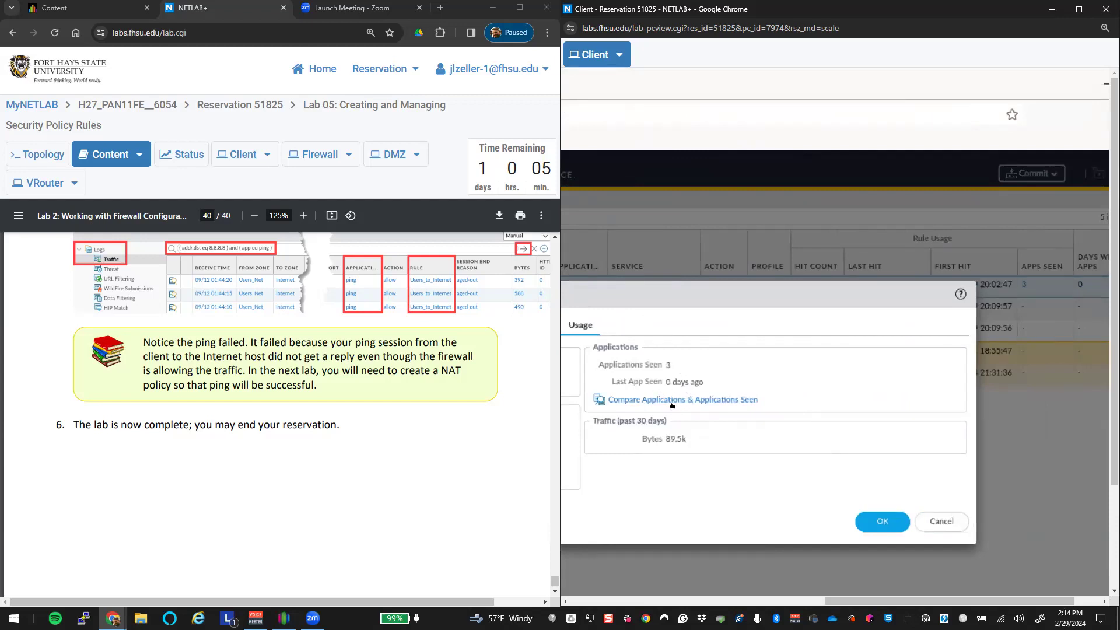
Step: Compare applications to confirm dns-base, ping and web-browsing were seen, then close both dialogs
click(672, 404)
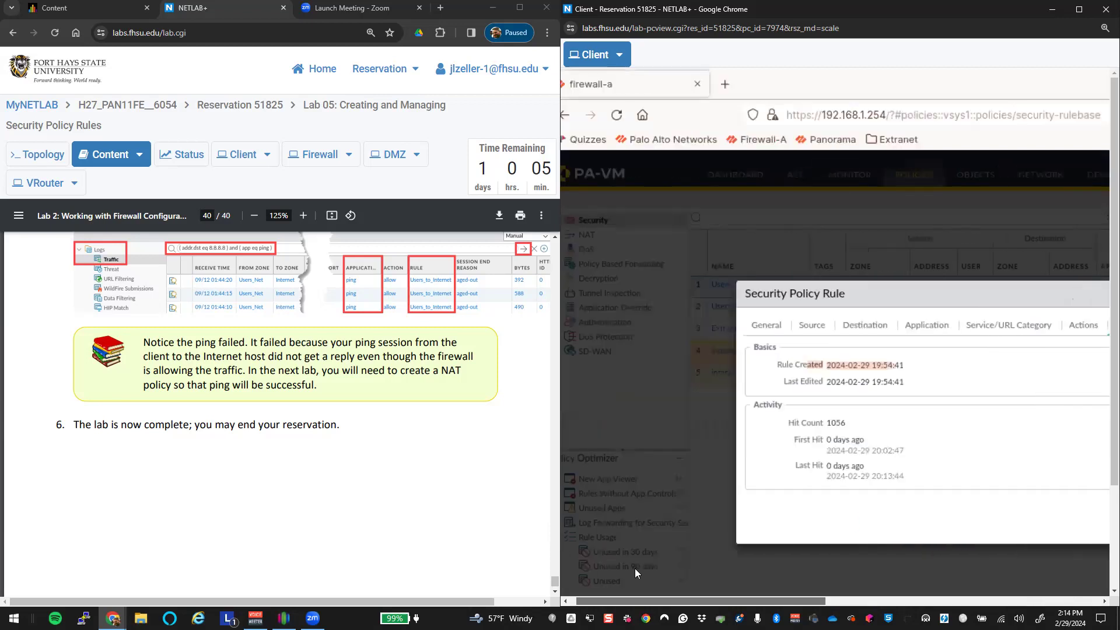
drag(645, 601, 824, 581)
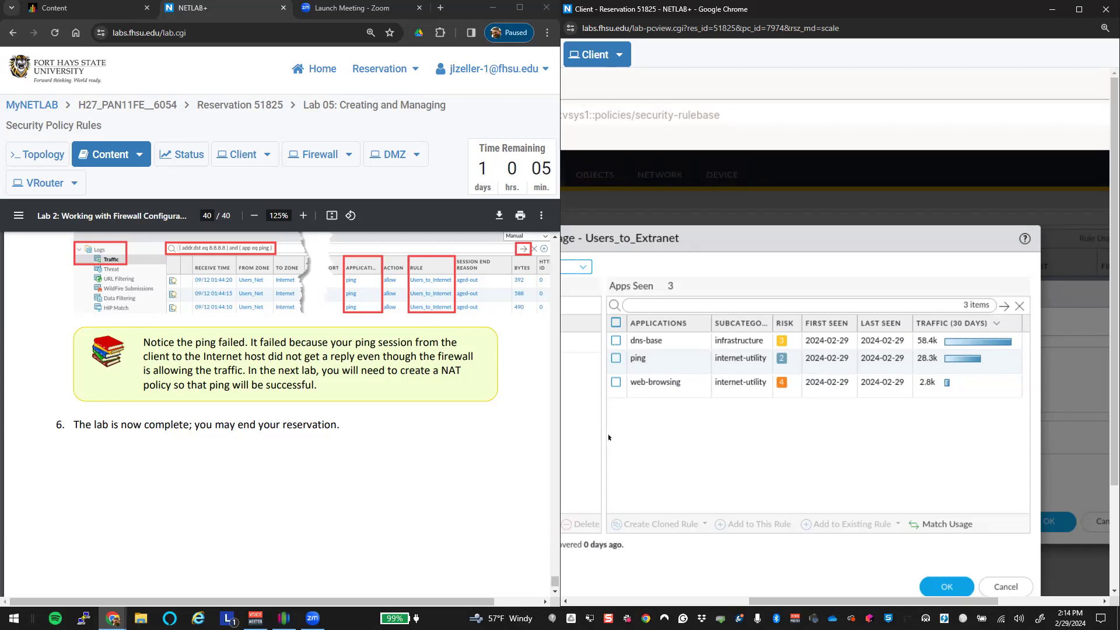
drag(917, 602, 845, 598)
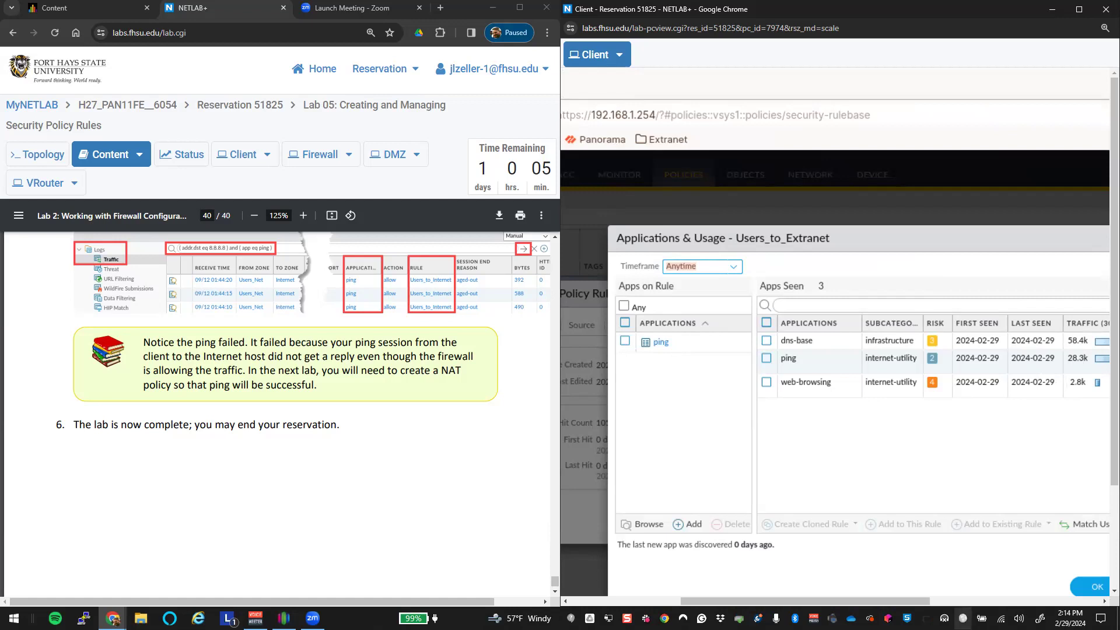
drag(752, 601, 881, 601)
click(880, 590)
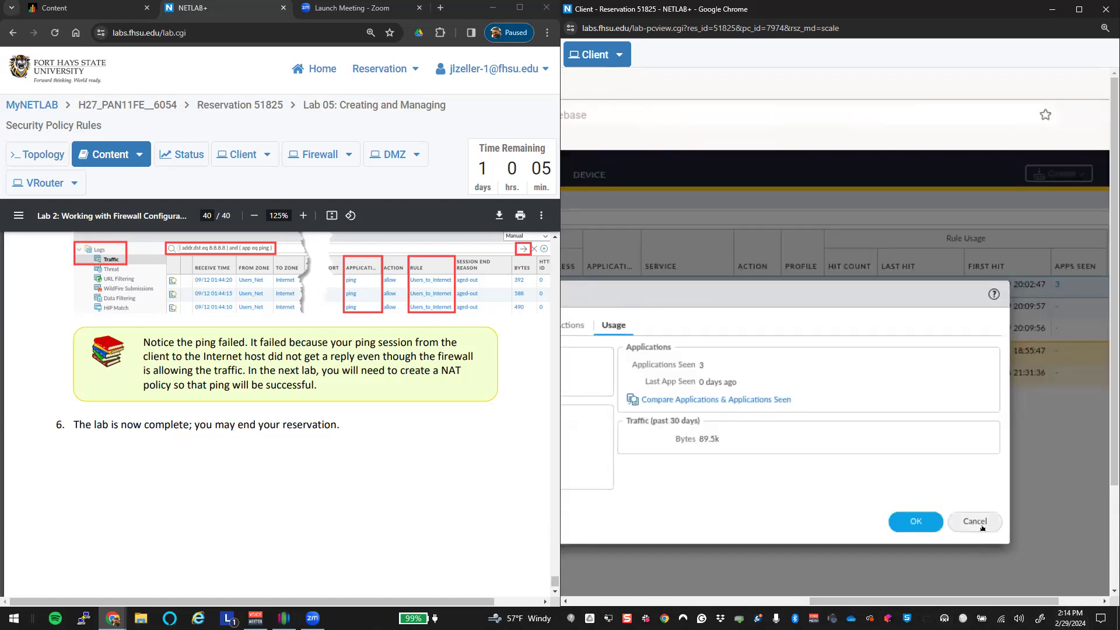
click(983, 528)
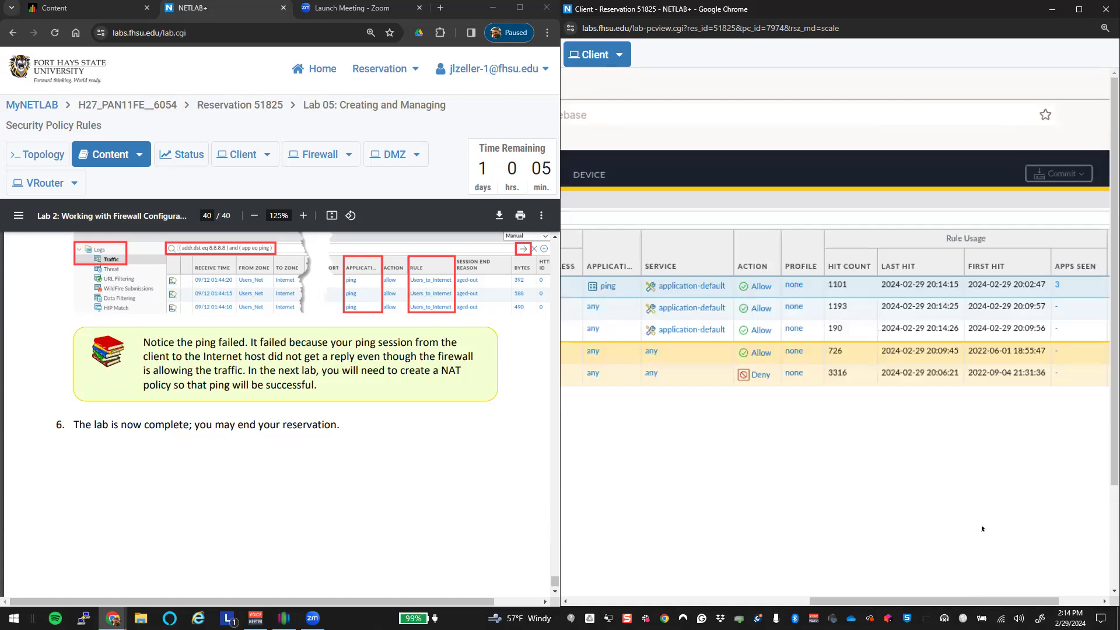
drag(966, 601, 744, 589)
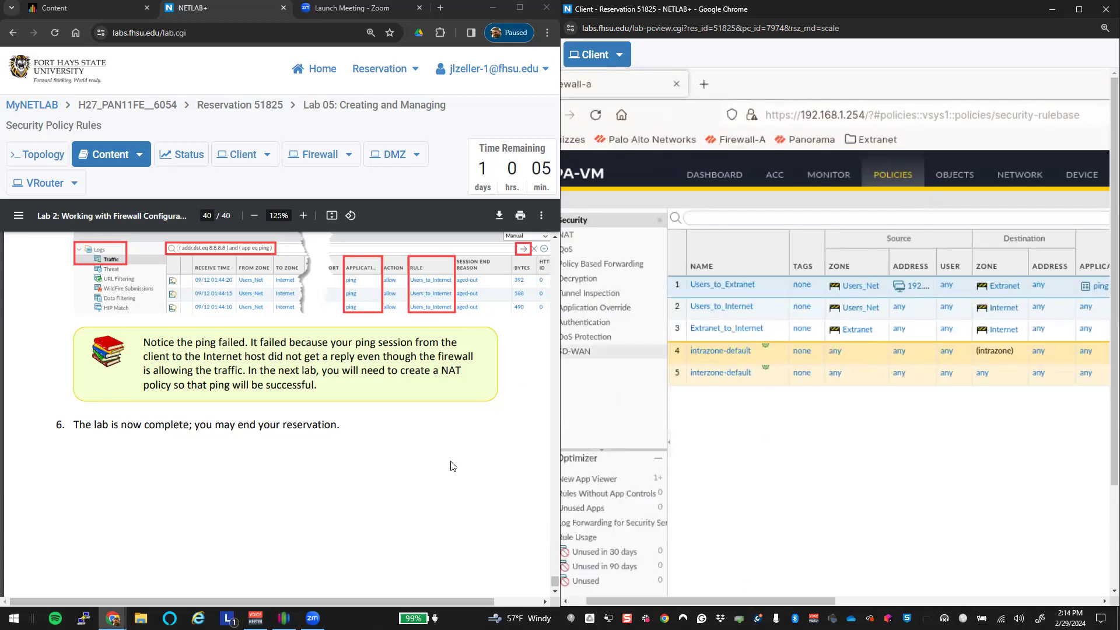
scroll(458, 465, down, 1)
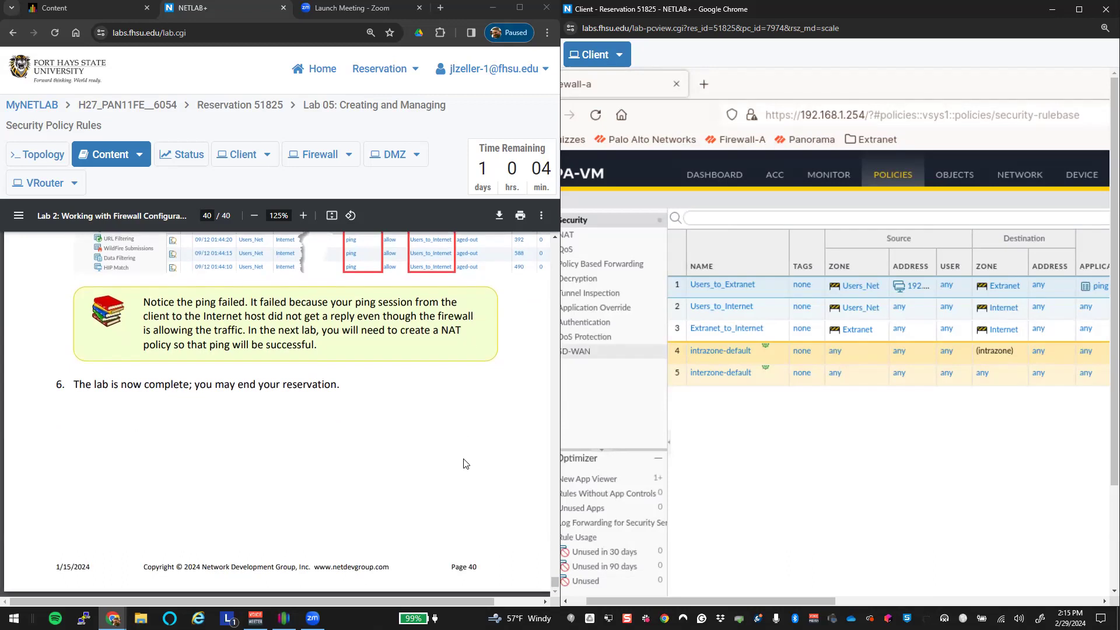
click(658, 53)
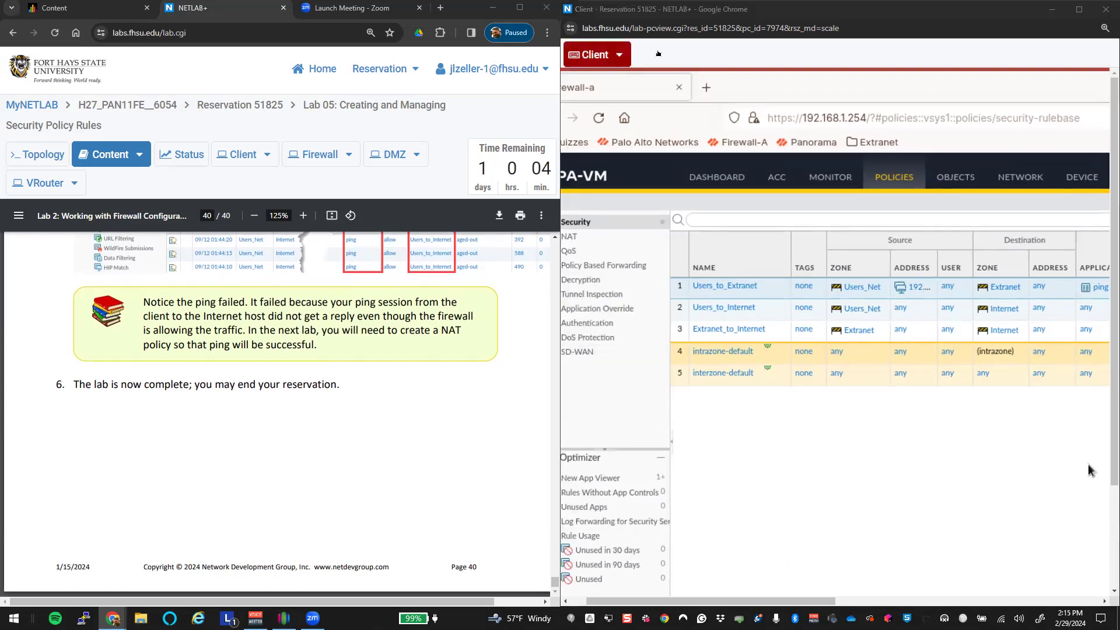